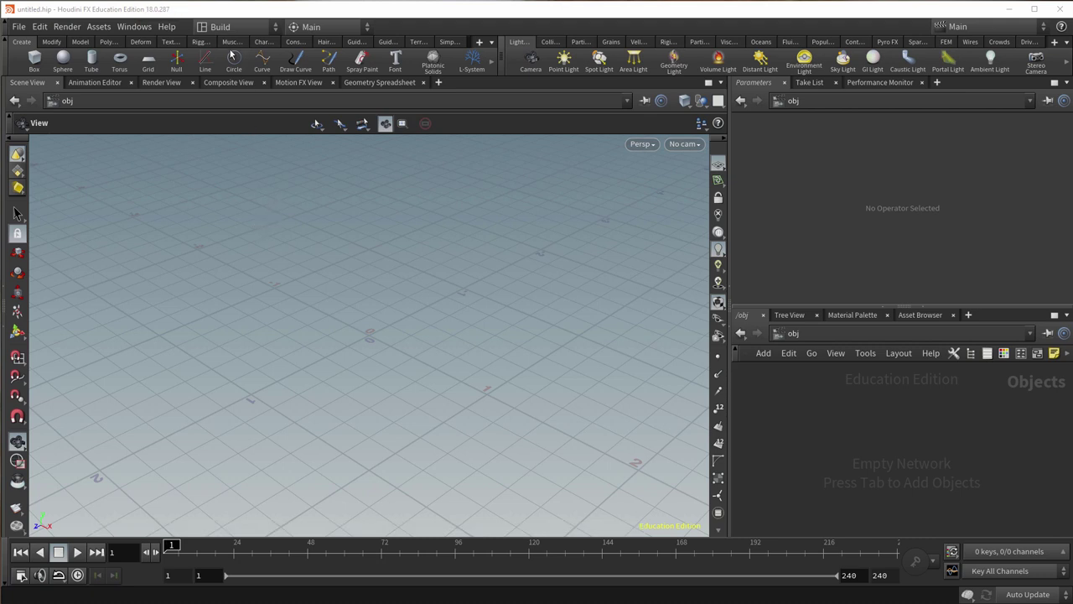
Switch the desktop layout to Technical, then back to Build.
{"action": "left_click", "coordinate": [230, 28]}
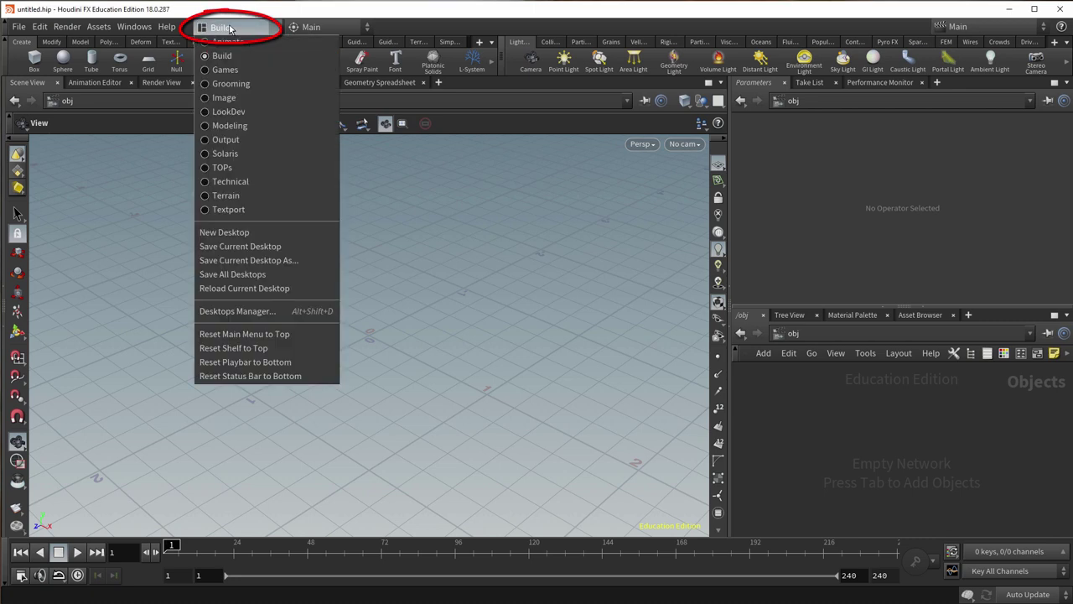
{"action": "left_click", "coordinate": [239, 182]}
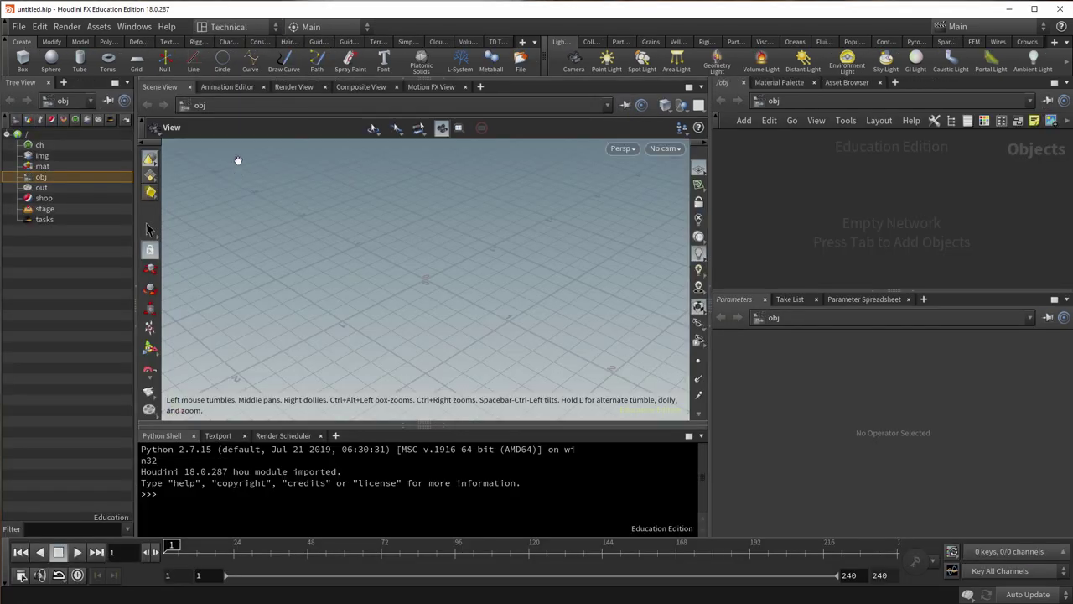
{"action": "left_click", "coordinate": [226, 27]}
{"action": "left_click", "coordinate": [233, 47]}
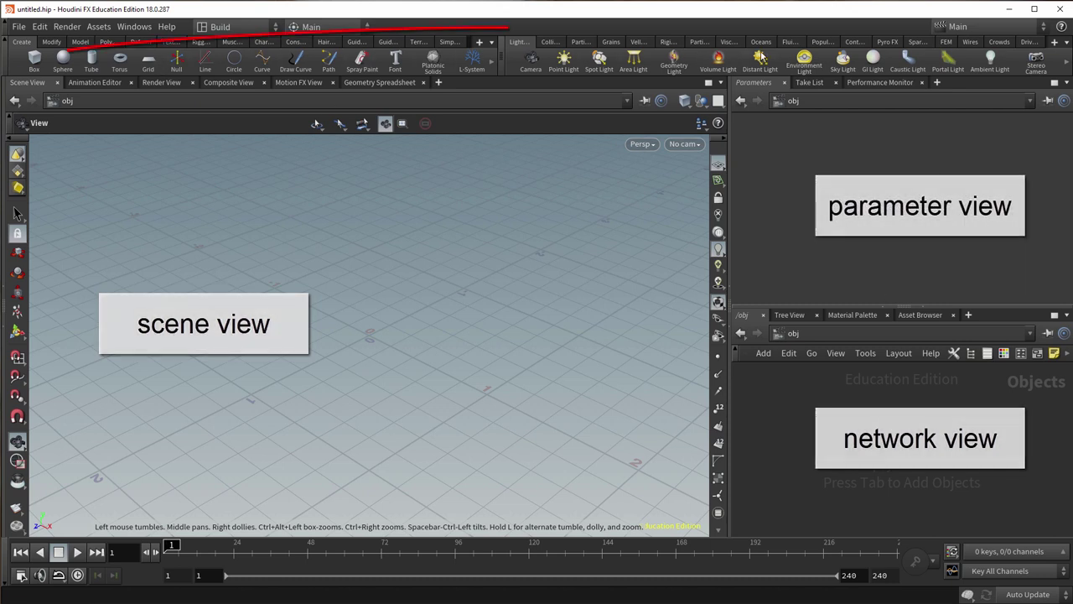
Place a sphere object at the grid centre and reposition its sphere_object1 node.
{"action": "left_click", "coordinate": [64, 62]}
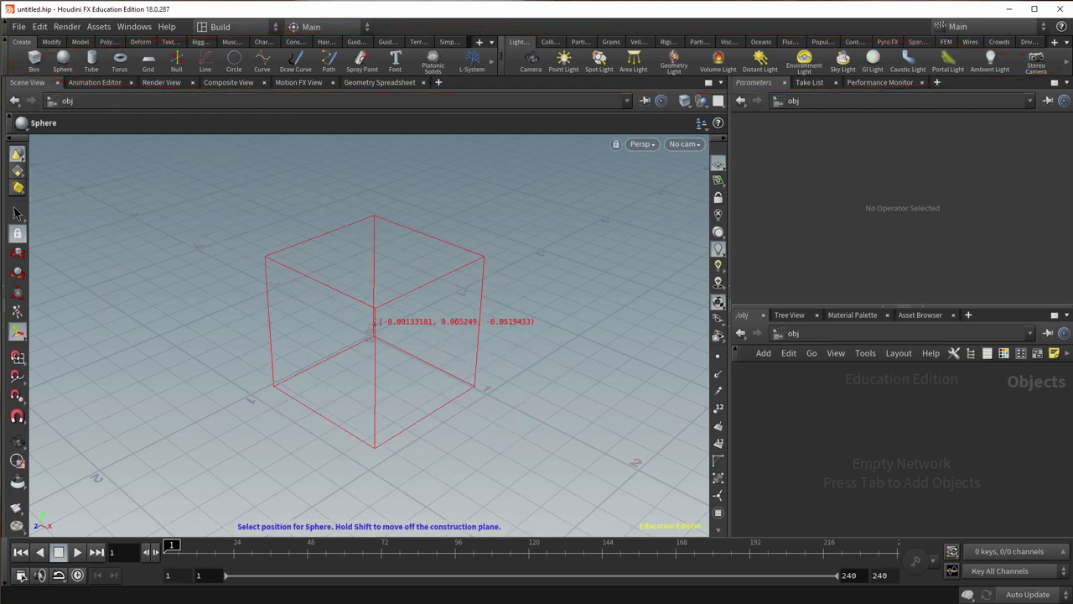
{"action": "left_click", "coordinate": [373, 321]}
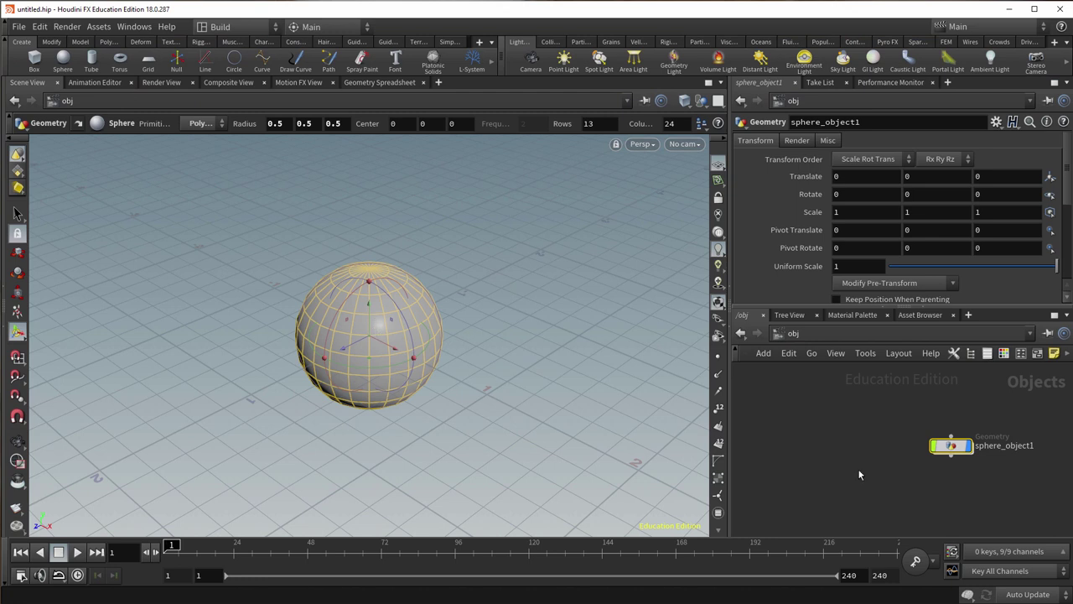
{"action": "mouse_move", "coordinate": [951, 449]}
{"action": "left_mouse_down"}
{"action": "mouse_move", "coordinate": [863, 423]}
{"action": "mouse_move", "coordinate": [843, 435]}
{"action": "left_mouse_up"}
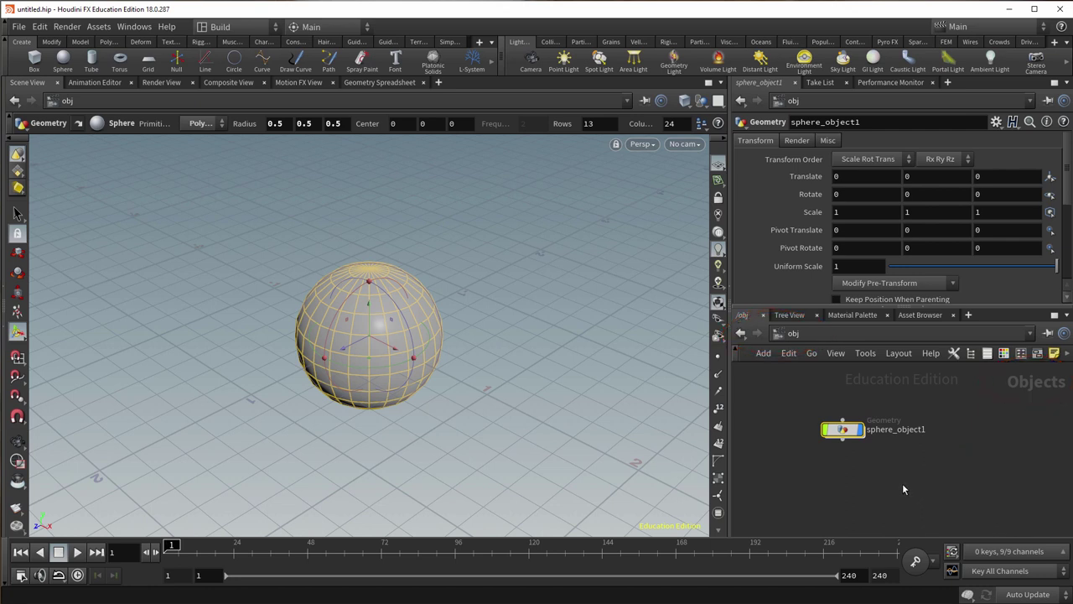
Dive into sphere_object1 and cycle sphere1's Primitive Type through Primitive and Polygon back to Polygon Mesh.
{"action": "double_click", "coordinate": [842, 430]}
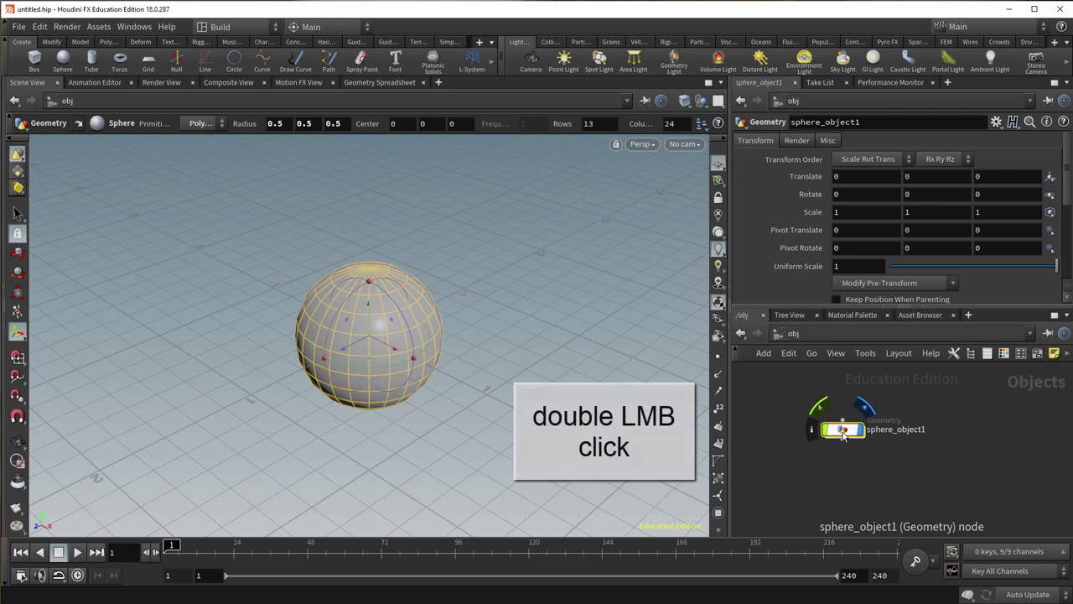
{"action": "double_click", "coordinate": [843, 430]}
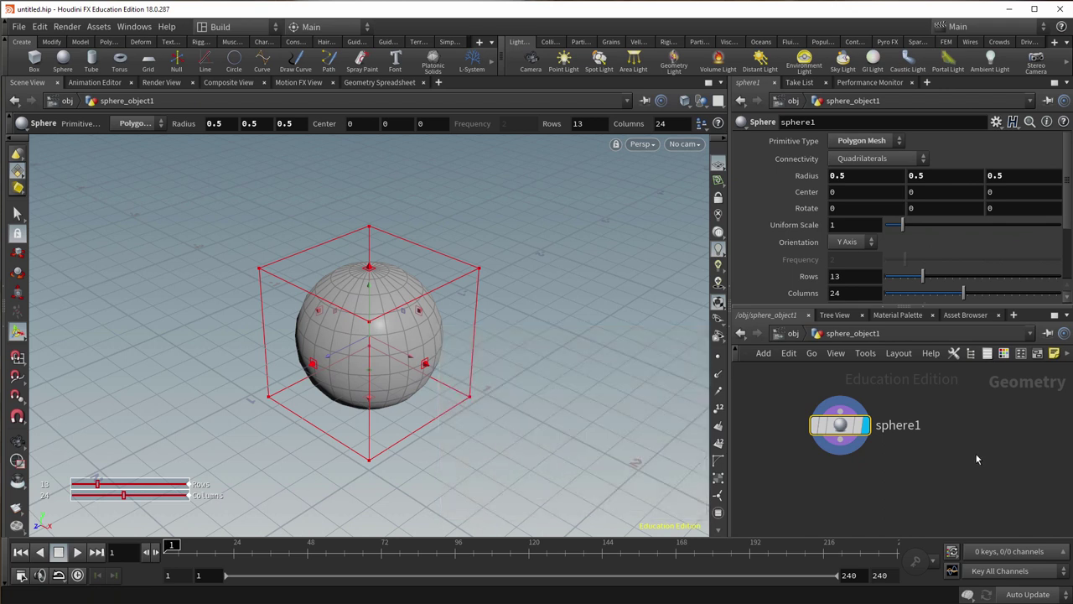
{"action": "scroll", "coordinate": [369, 335], "scroll_direction": "down", "scroll_amount": 2}
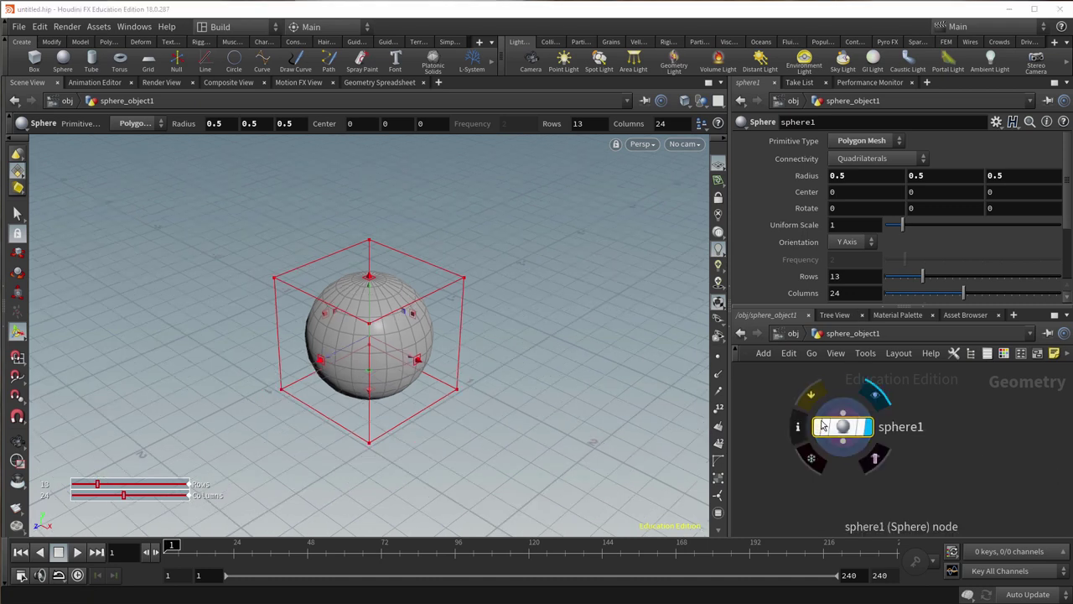
{"action": "left_click", "coordinate": [862, 140]}
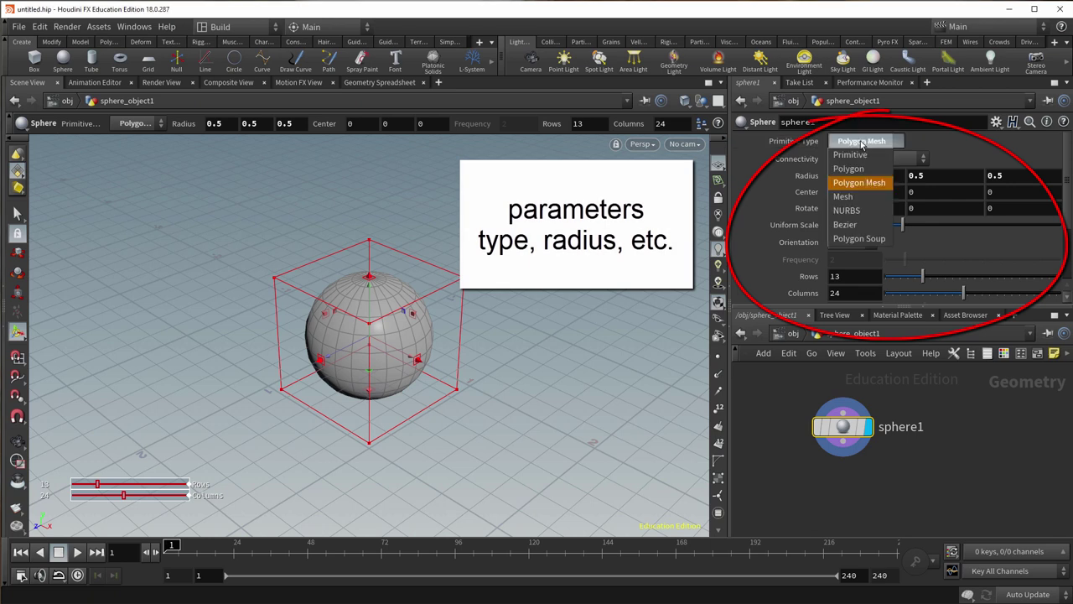
{"action": "left_click", "coordinate": [850, 155]}
{"action": "left_click", "coordinate": [855, 141]}
{"action": "left_click", "coordinate": [847, 169]}
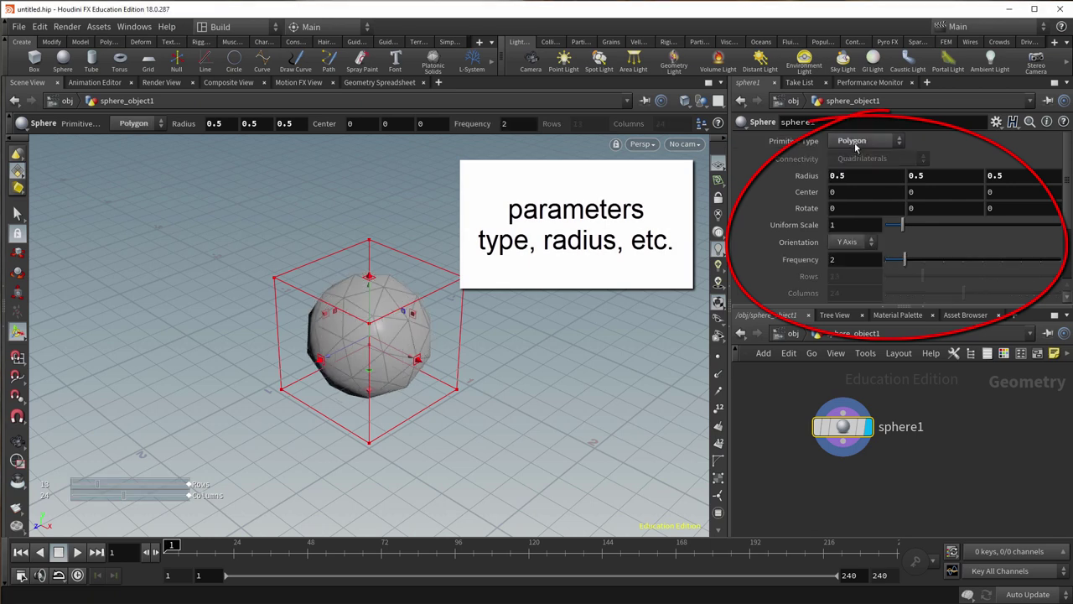
{"action": "left_click", "coordinate": [857, 142]}
{"action": "left_click", "coordinate": [854, 181]}
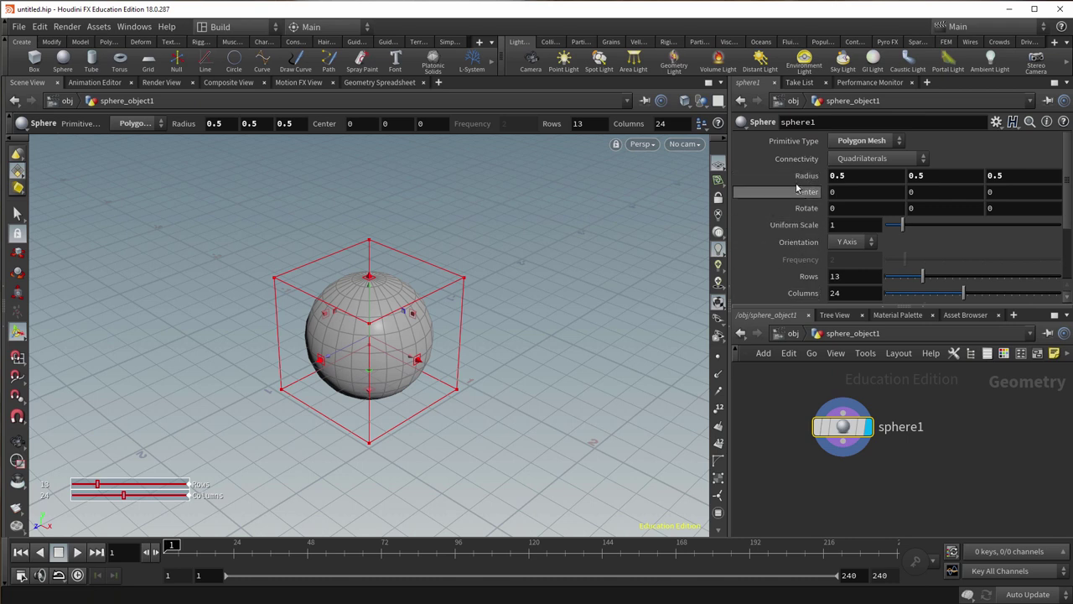
Scrub sphere1's Radius with the value ladder, leaving it at 0.5.
{"action": "mouse_move", "coordinate": [797, 178]}
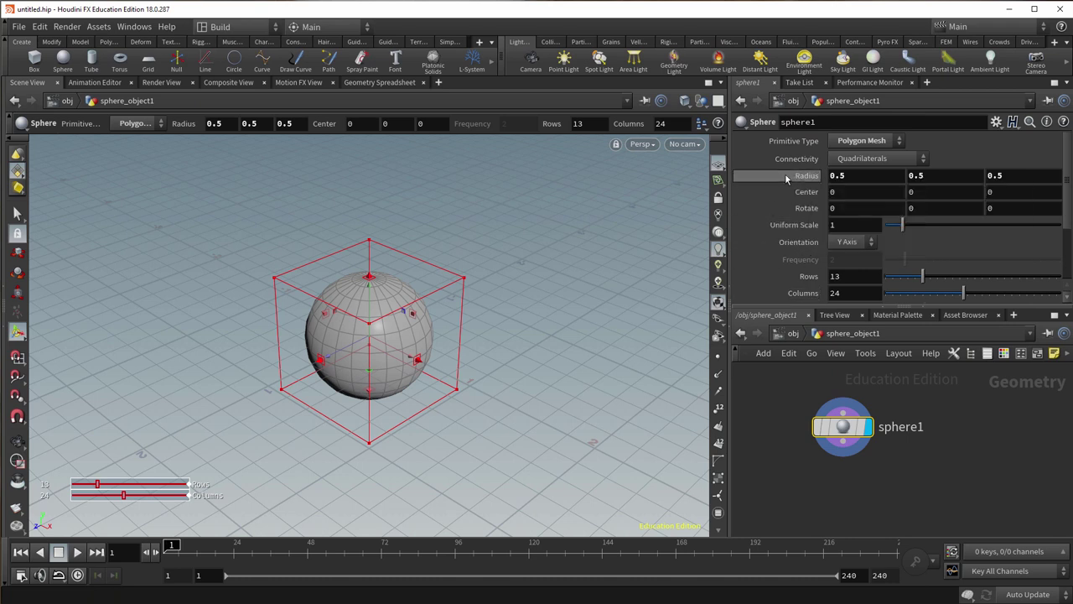
{"action": "middle_click_drag", "start_coordinate": [787, 179], "coordinate": [786, 178]}
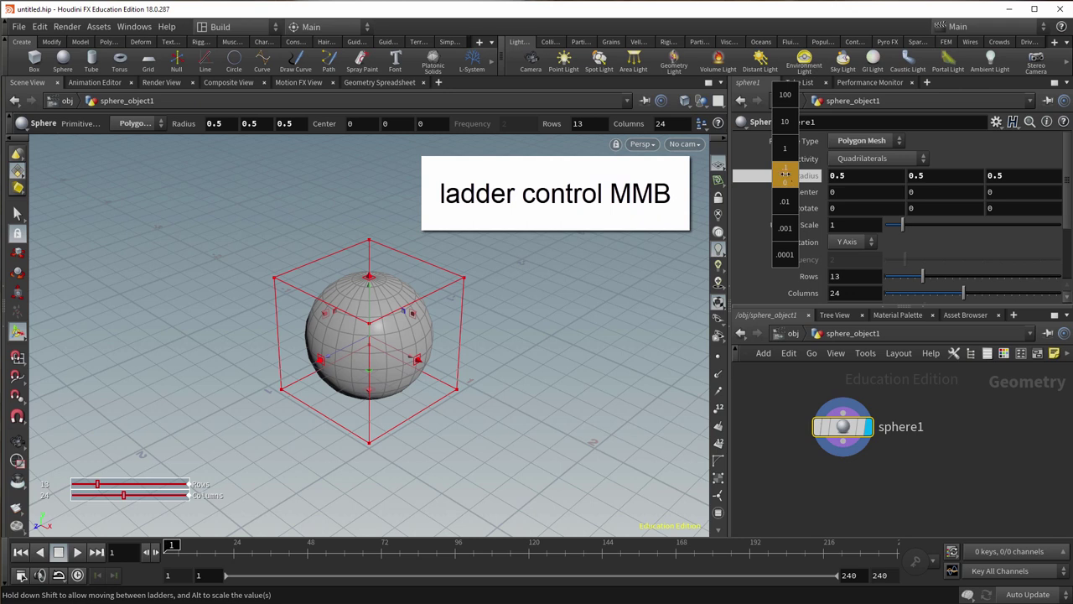
{"action": "mouse_move", "coordinate": [786, 174]}
{"action": "middle_mouse_down"}
{"action": "mouse_move", "coordinate": [833, 174]}
{"action": "mouse_move", "coordinate": [785, 183]}
{"action": "mouse_move", "coordinate": [792, 128]}
{"action": "mouse_move", "coordinate": [810, 127]}
{"action": "mouse_move", "coordinate": [793, 129]}
{"action": "mouse_move", "coordinate": [785, 209]}
{"action": "mouse_move", "coordinate": [788, 223]}
{"action": "mouse_move", "coordinate": [834, 223]}
{"action": "mouse_move", "coordinate": [788, 219]}
{"action": "mouse_move", "coordinate": [786, 174]}
{"action": "mouse_move", "coordinate": [830, 175]}
{"action": "mouse_move", "coordinate": [788, 177]}
{"action": "middle_mouse_up"}
Revert sphere1's Radius to its default of 1 and deselect the node.
{"action": "right_click", "coordinate": [788, 178]}
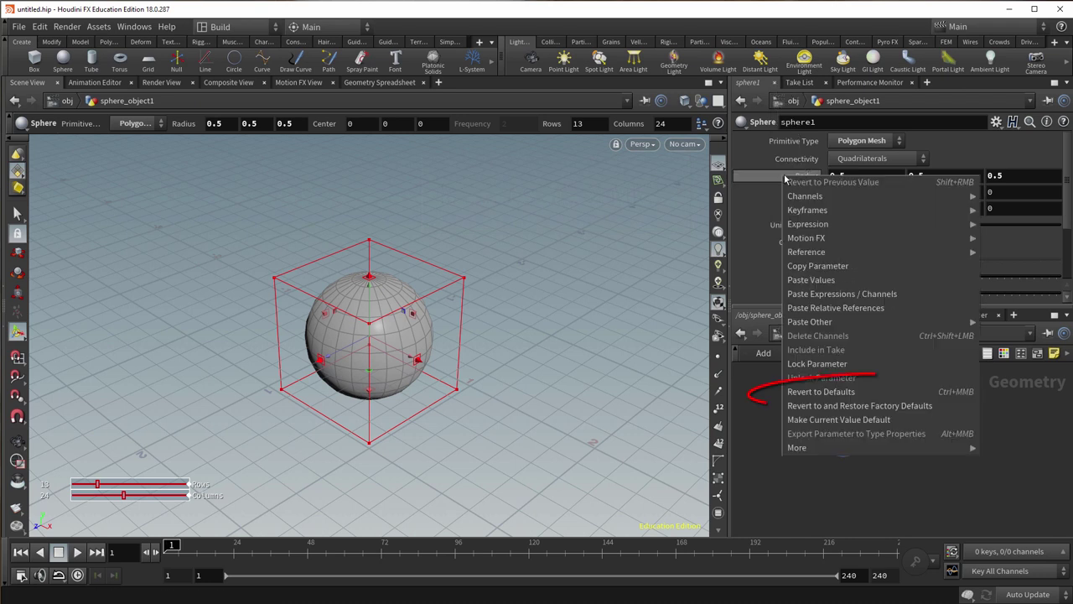
{"action": "left_click", "coordinate": [818, 392]}
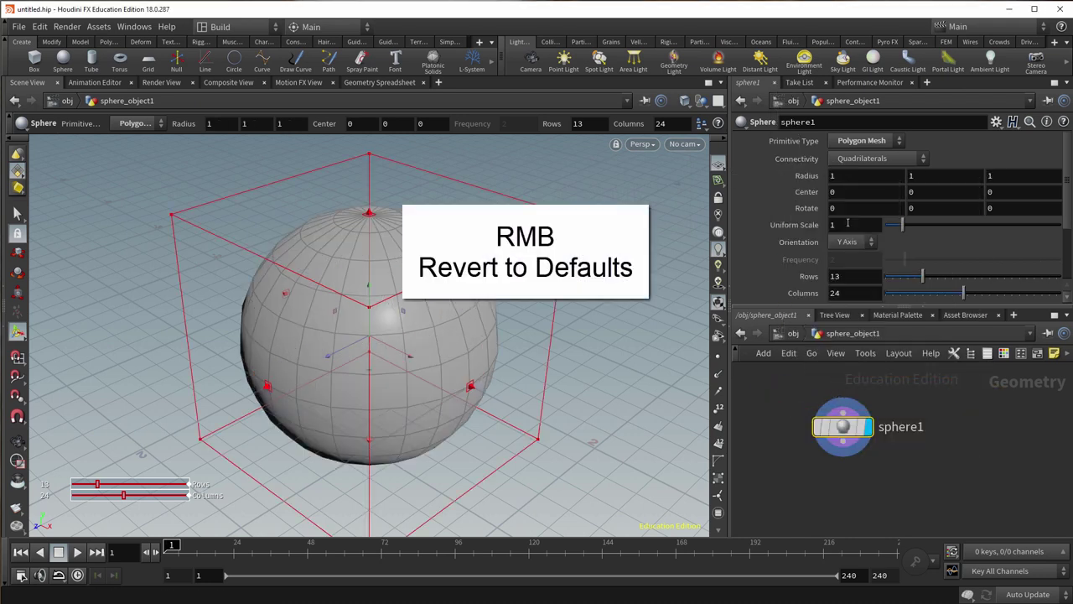
{"action": "mouse_move", "coordinate": [865, 491]}
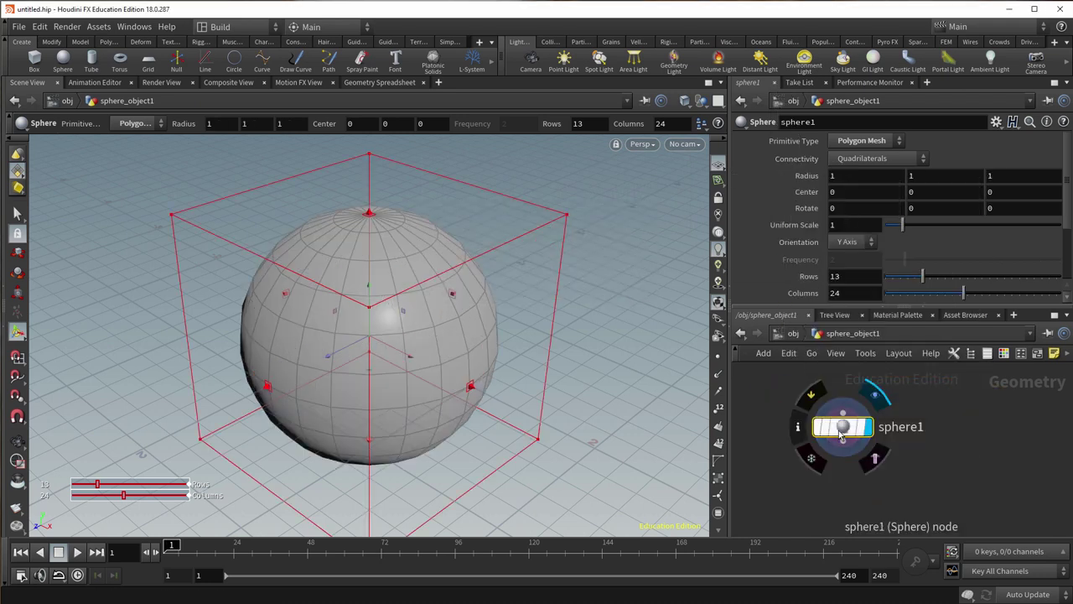
{"action": "left_click", "coordinate": [856, 492]}
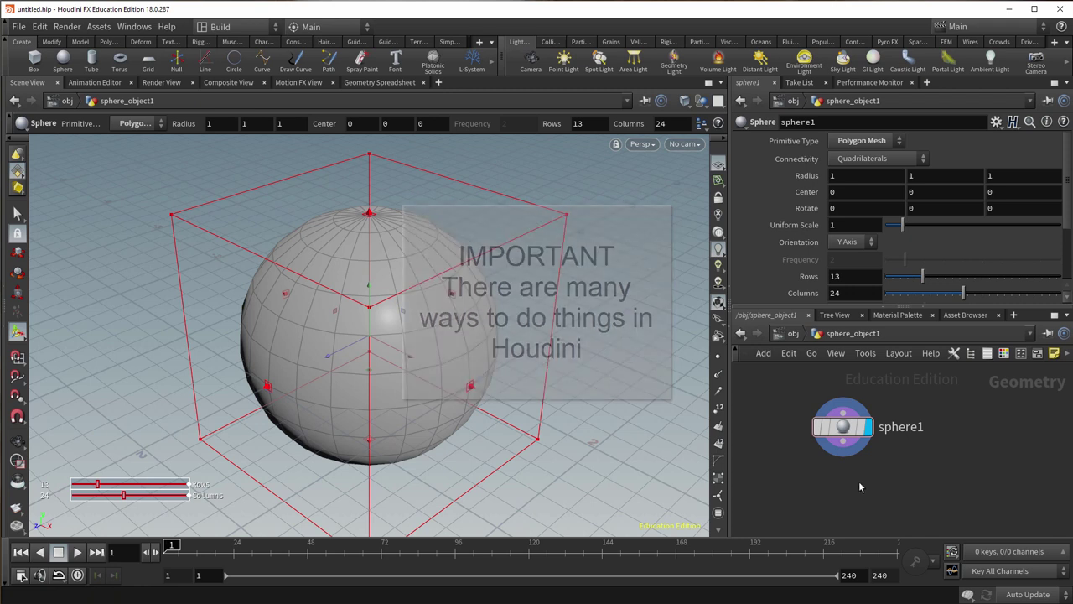
Add a Copy to Points node below sphere1, wire sphere1 into its first input, and close its help page.
{"action": "key", "text": "Tab"}
{"action": "type", "text": "copy"}
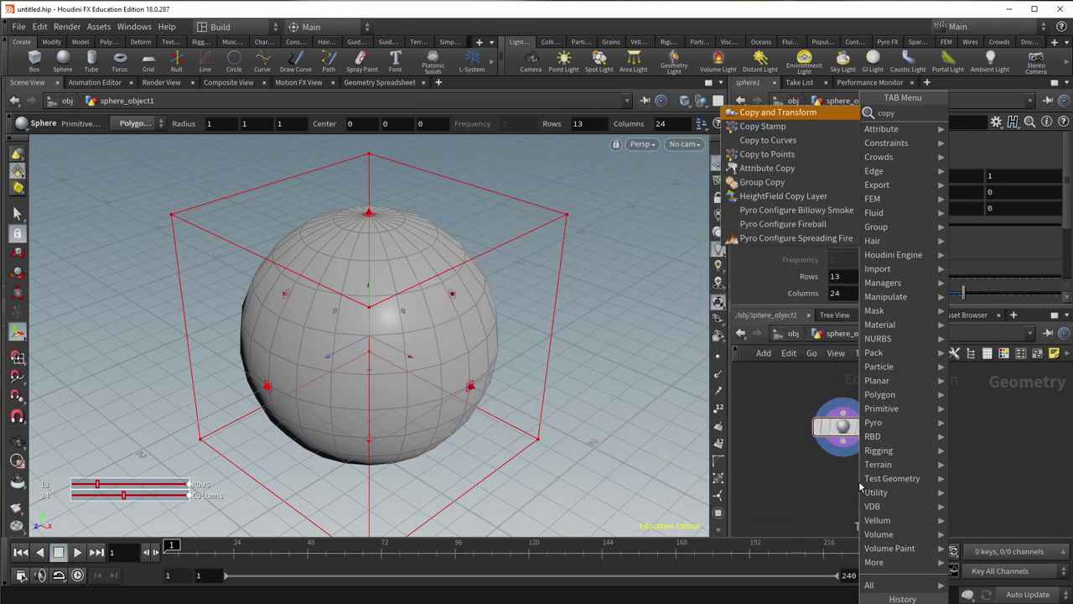
{"action": "left_click", "coordinate": [767, 154]}
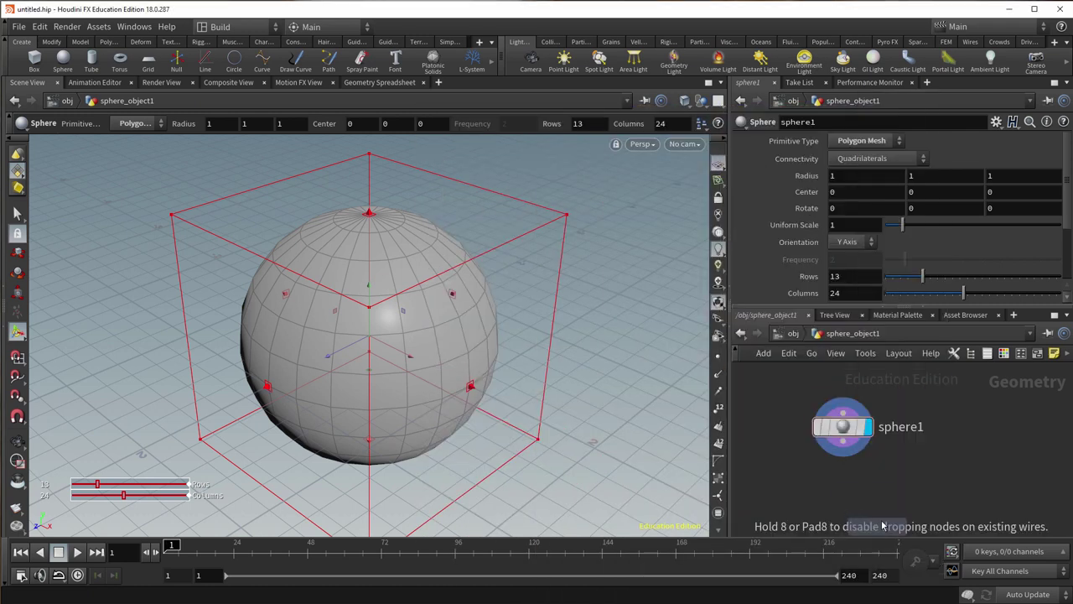
{"action": "left_click", "coordinate": [880, 486]}
{"action": "left_click", "coordinate": [843, 447]}
{"action": "left_click", "coordinate": [870, 471]}
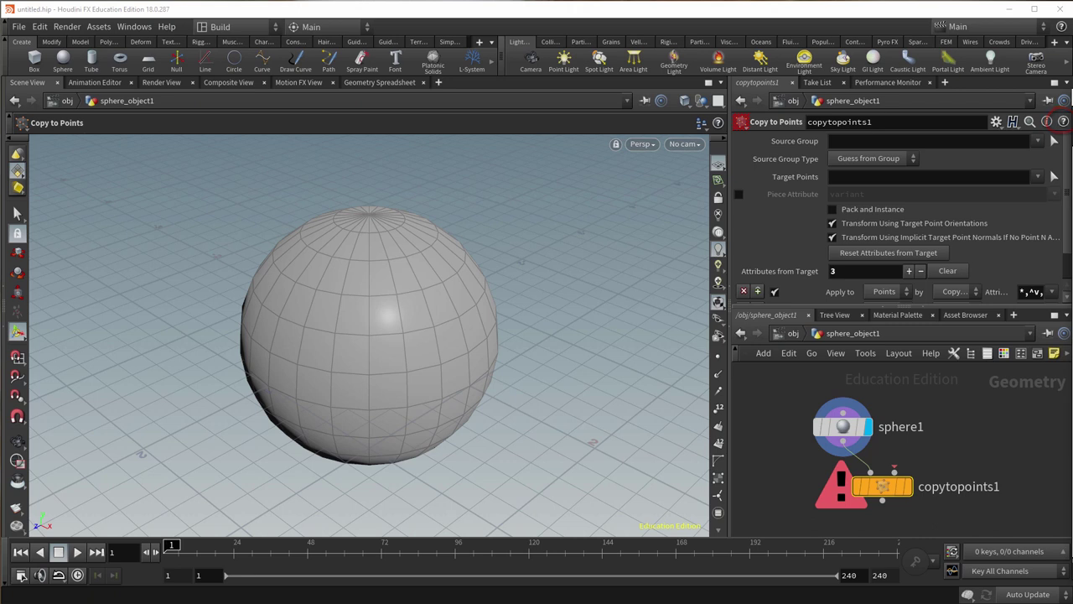
{"action": "left_click_drag", "start_coordinate": [987, 98], "coordinate": [591, 53]}
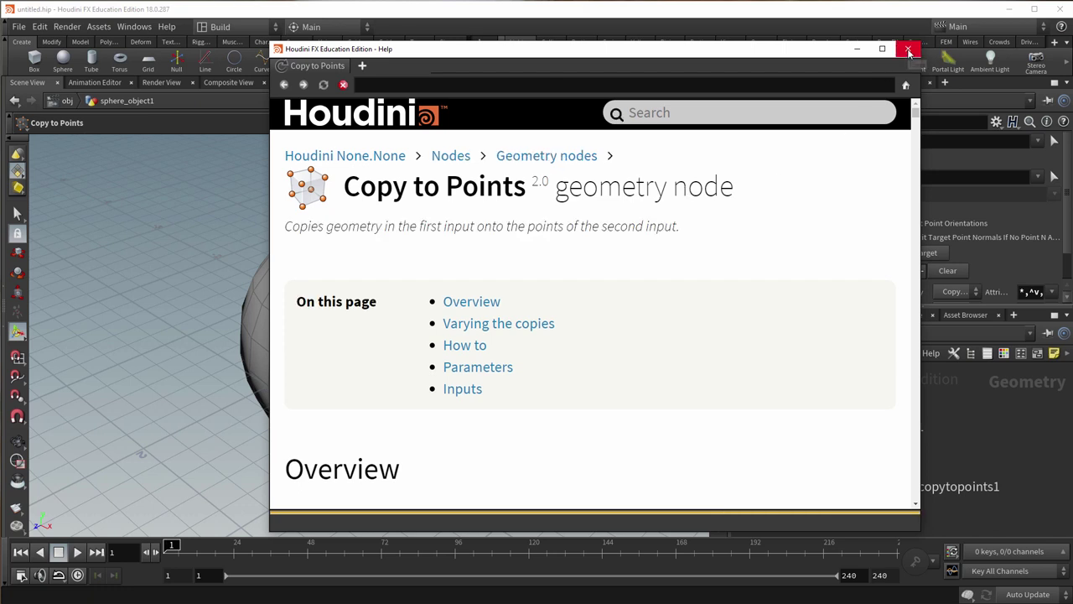
{"action": "left_click", "coordinate": [909, 51]}
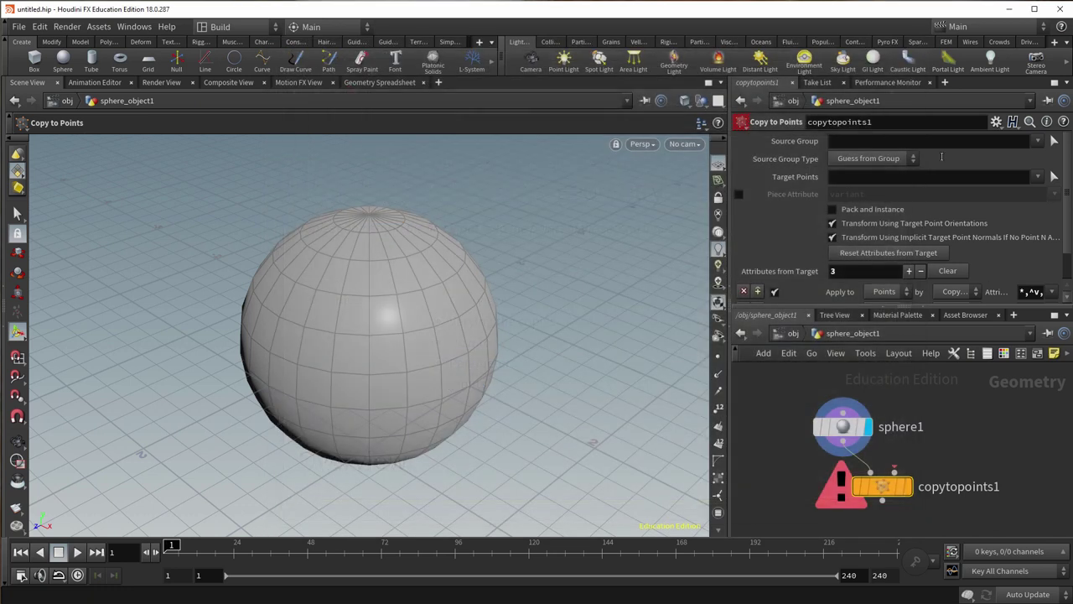
Add a circle1 node beside sphere1, wire it as copytopoints1's target points, and make it a Polygon circle.
{"action": "key", "text": "Tab"}
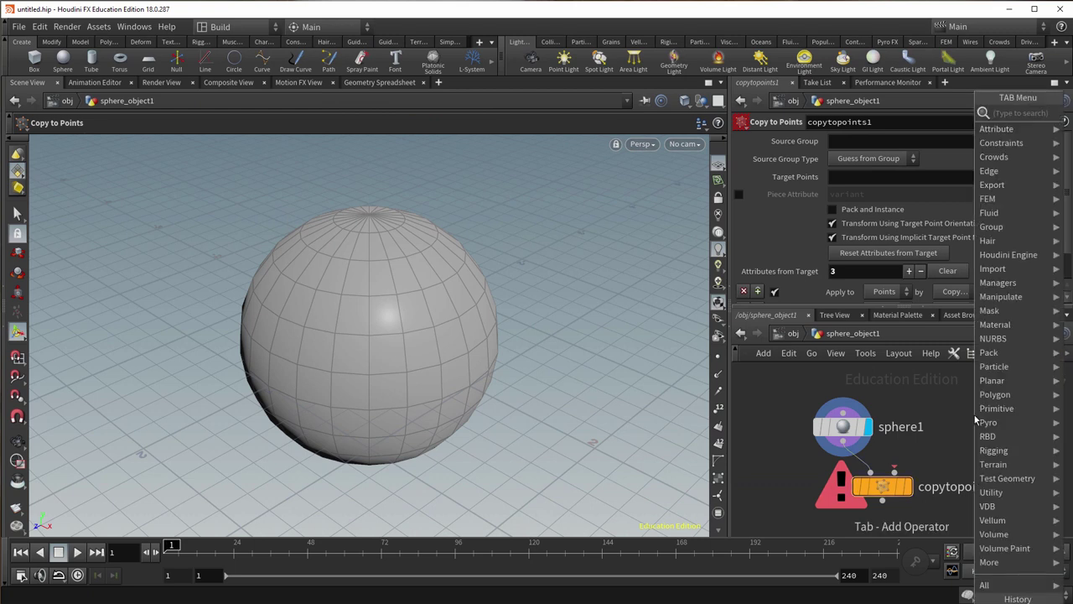
{"action": "type", "text": "scatter"}
{"action": "key", "text": "Return"}
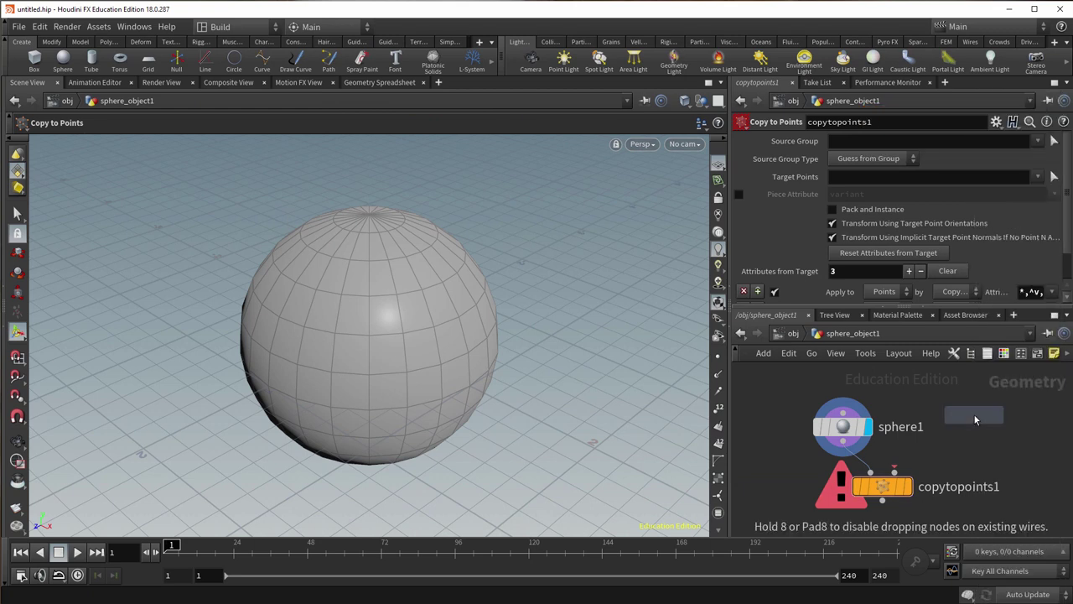
{"action": "left_click", "coordinate": [970, 422]}
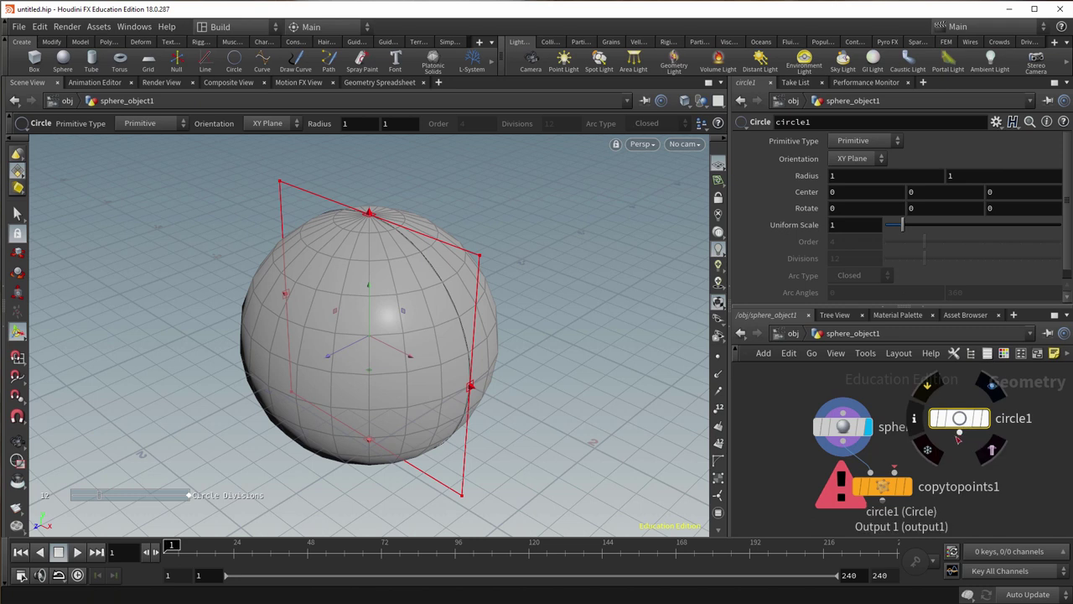
{"action": "left_click", "coordinate": [959, 433]}
{"action": "left_click", "coordinate": [896, 471]}
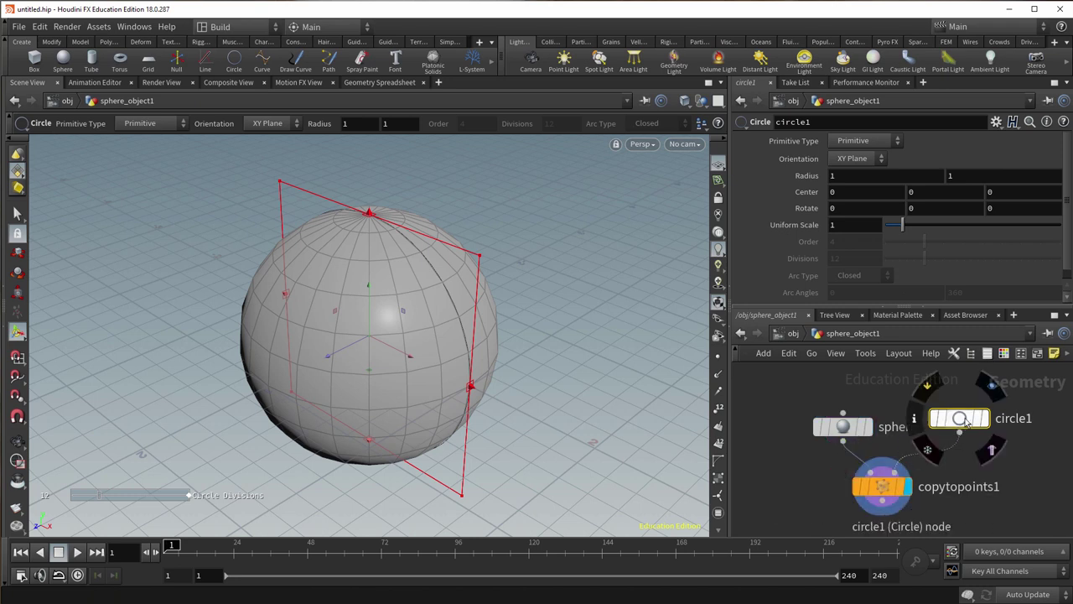
{"action": "left_click", "coordinate": [865, 144]}
{"action": "left_click", "coordinate": [859, 165]}
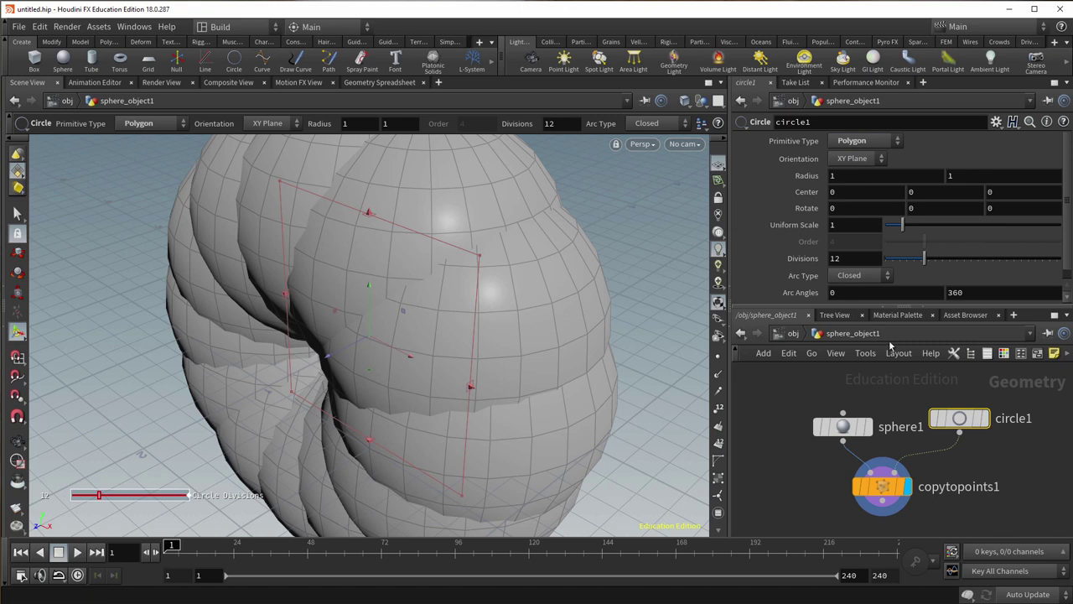
Shrink sphere1 to 0.26 and raise circle1's divisions to 43 to form a ring.
{"action": "left_click", "coordinate": [842, 426]}
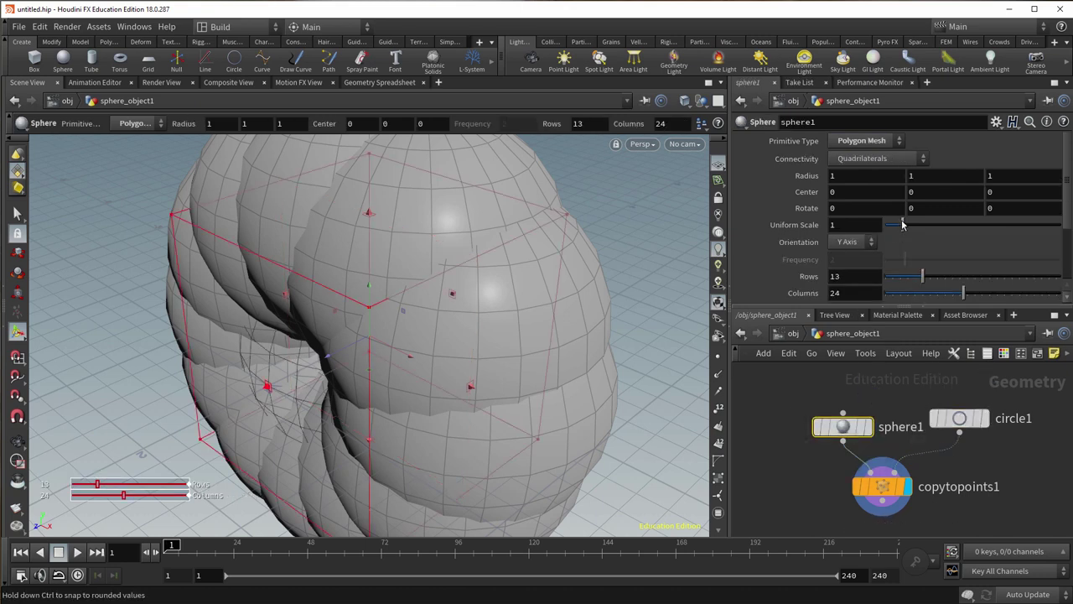
{"action": "left_click_drag", "start_coordinate": [902, 224], "coordinate": [888, 224]}
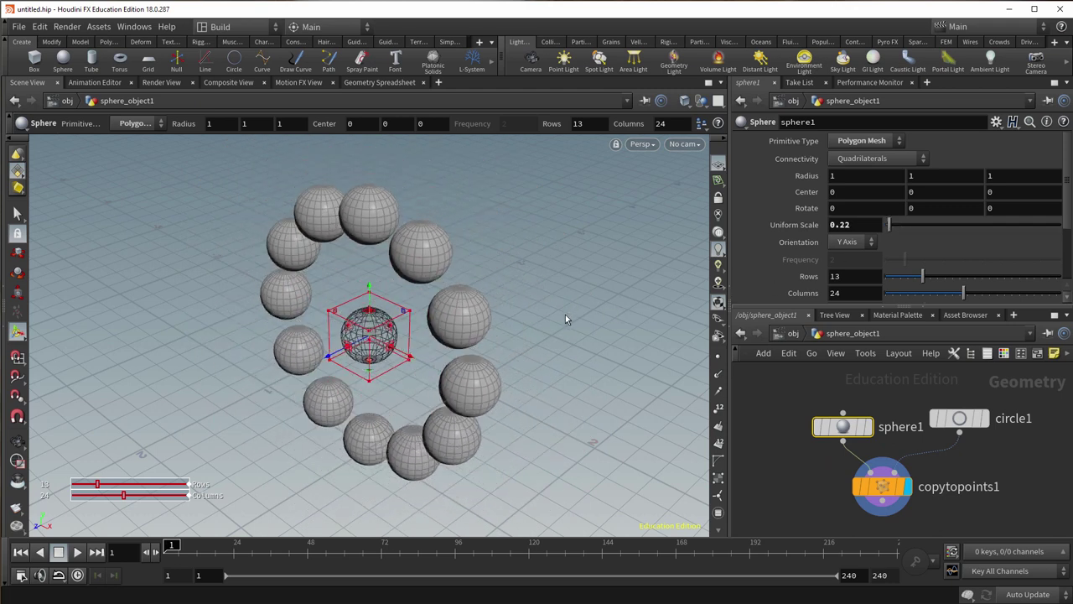
{"action": "left_click_drag", "start_coordinate": [563, 316], "coordinate": [582, 294], "text": "alt"}
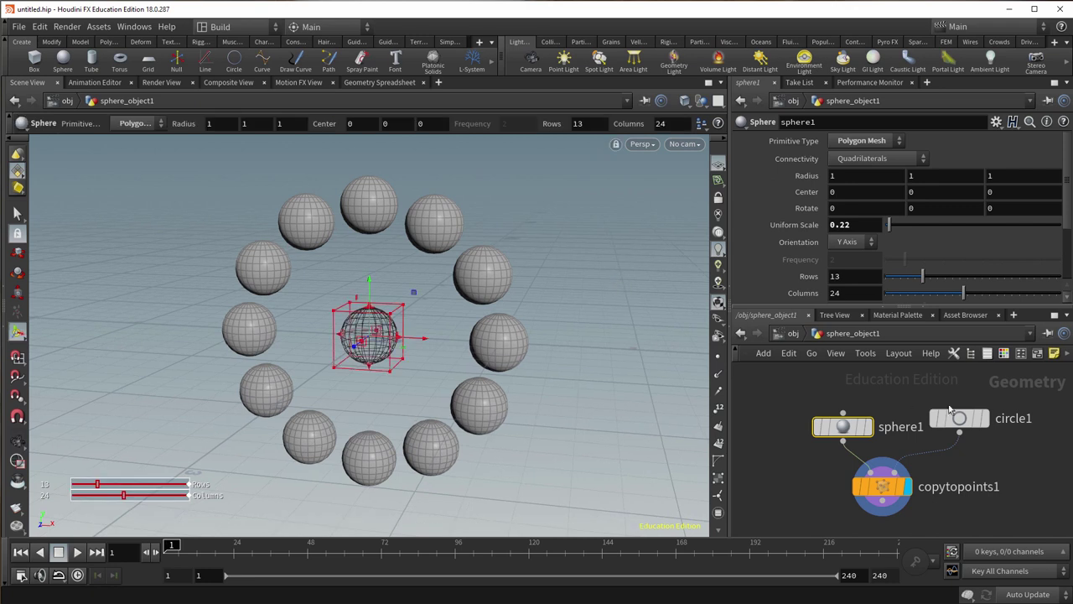
{"action": "left_click", "coordinate": [959, 417]}
{"action": "left_click_drag", "start_coordinate": [922, 259], "coordinate": [1011, 261]}
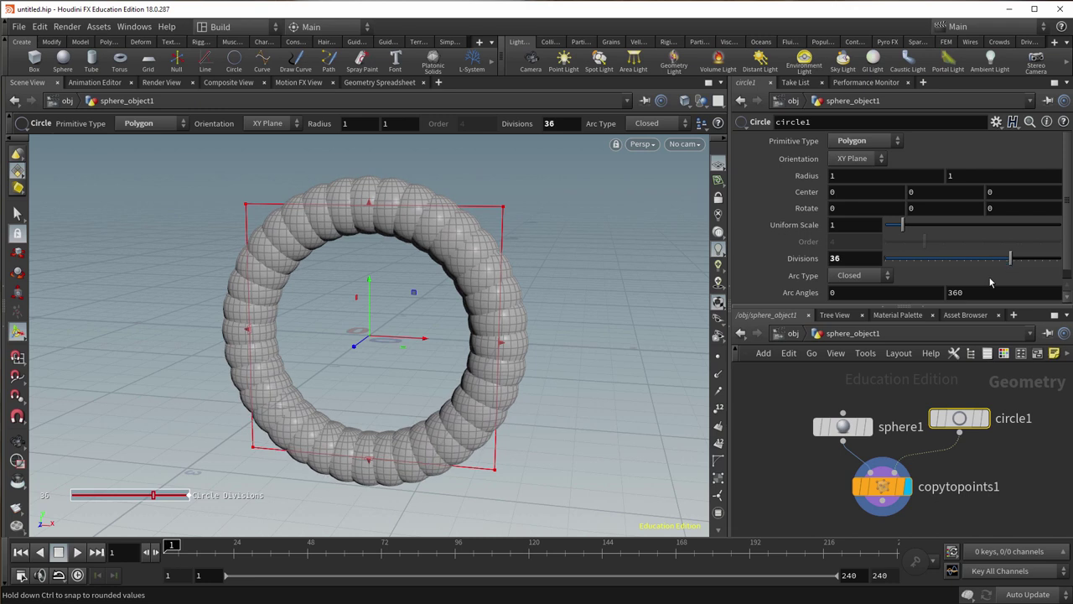
Lower sphere1's Uniform Scale to 0.1, then check circle1 and copytopoints1 settings.
{"action": "left_click", "coordinate": [842, 426]}
{"action": "middle_click_drag", "start_coordinate": [870, 227], "coordinate": [778, 255]}
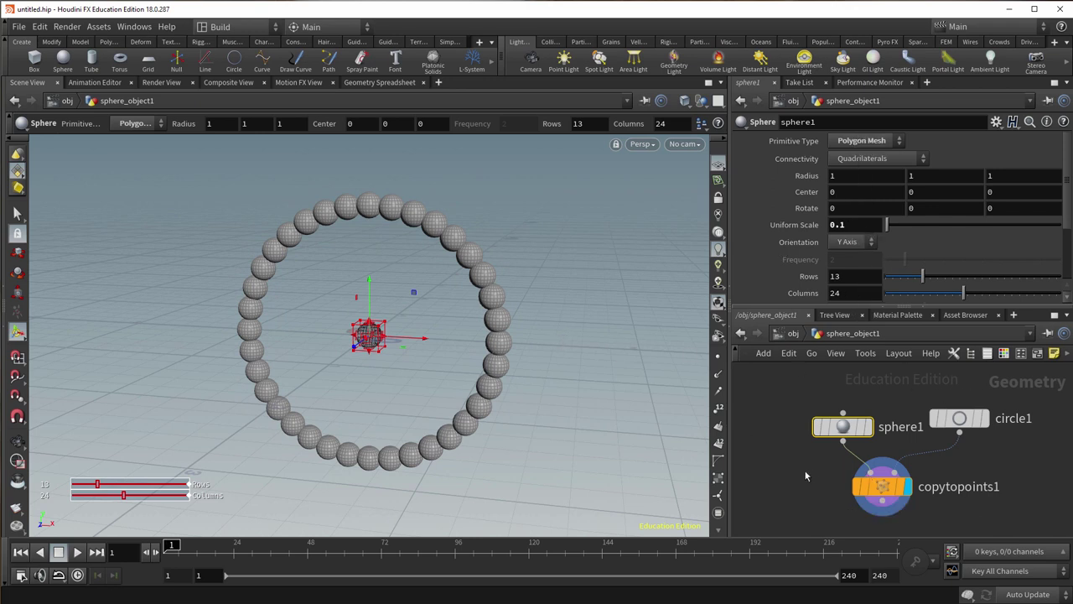
{"action": "left_click", "coordinate": [959, 418]}
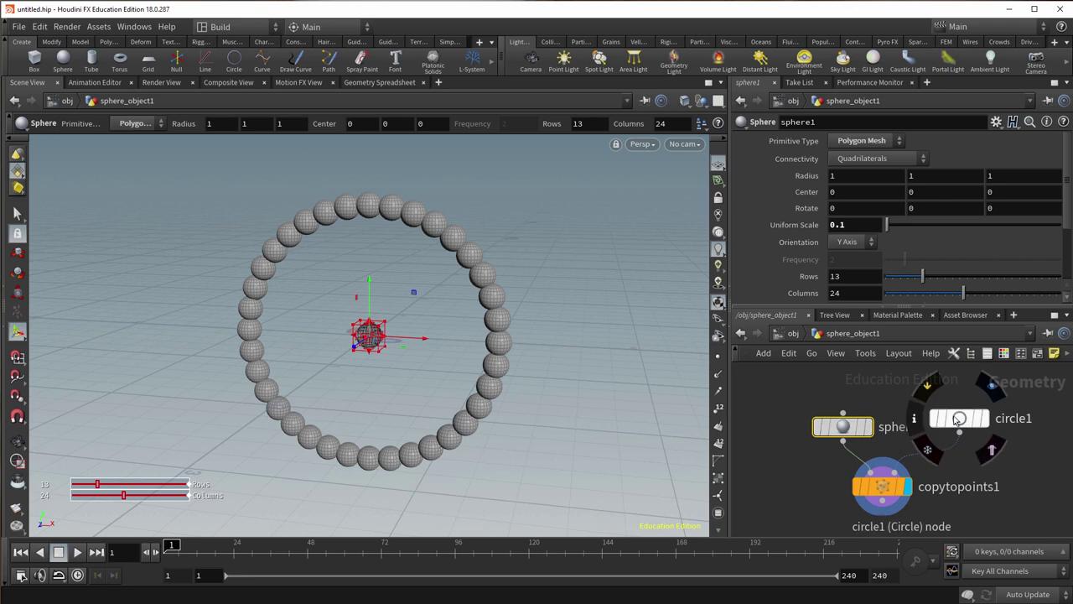
{"action": "left_click", "coordinate": [863, 428]}
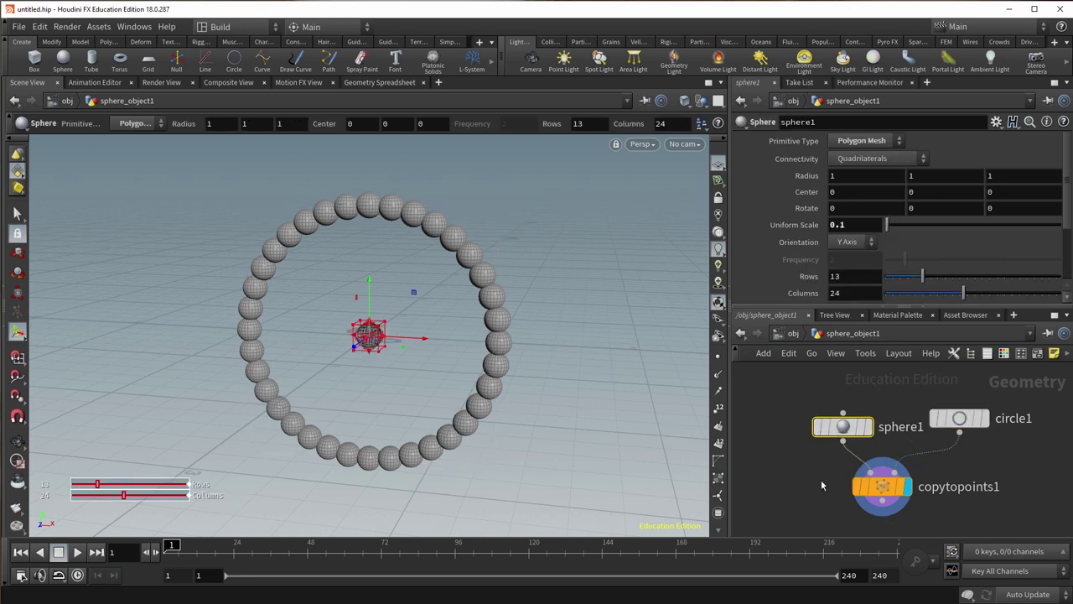
{"action": "left_click", "coordinate": [878, 492]}
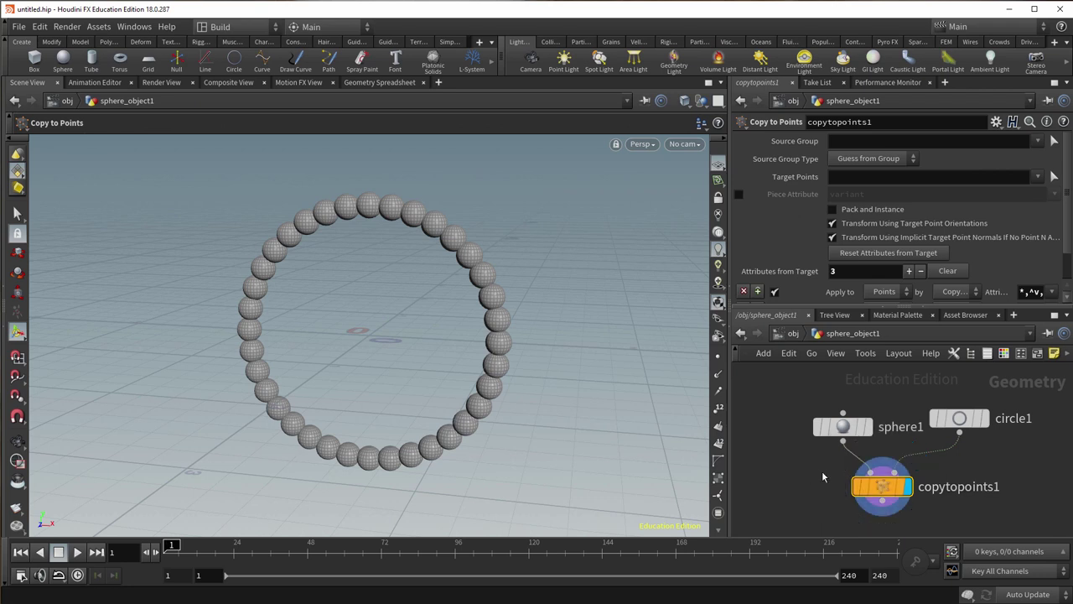
{"action": "left_click", "coordinate": [842, 426]}
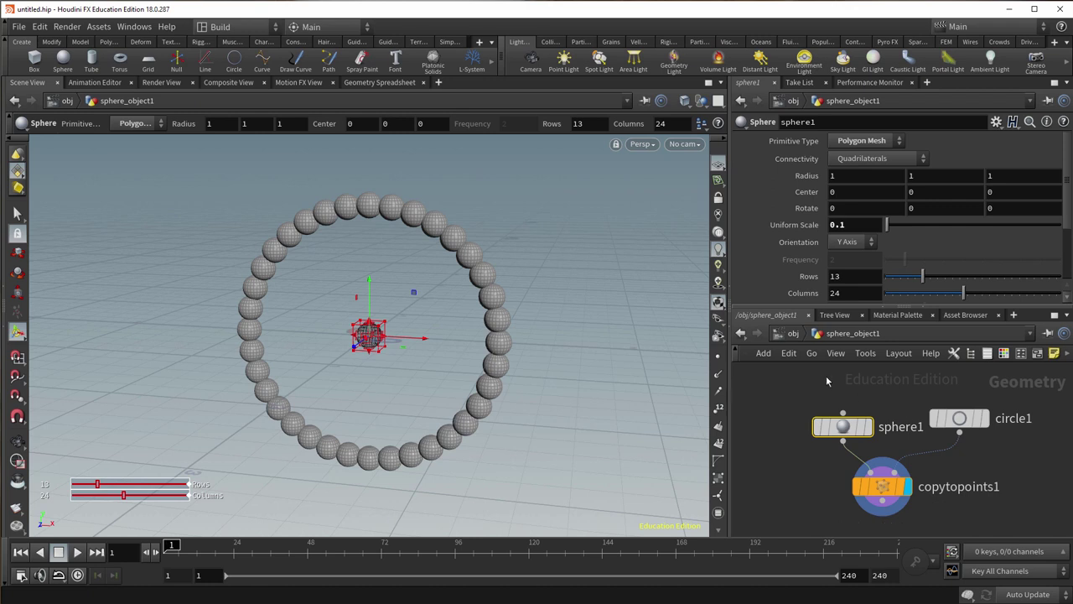
Go up to /obj and choose Edit Parameter Interface from sphere_object1's gear menu.
{"action": "left_click", "coordinate": [793, 334]}
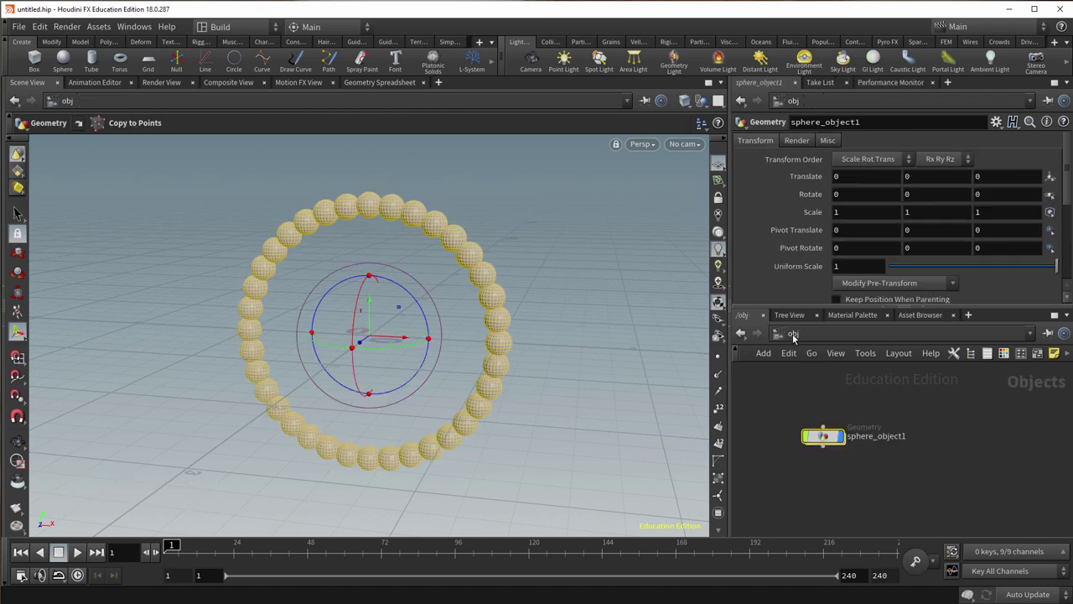
{"action": "left_click", "coordinate": [996, 123]}
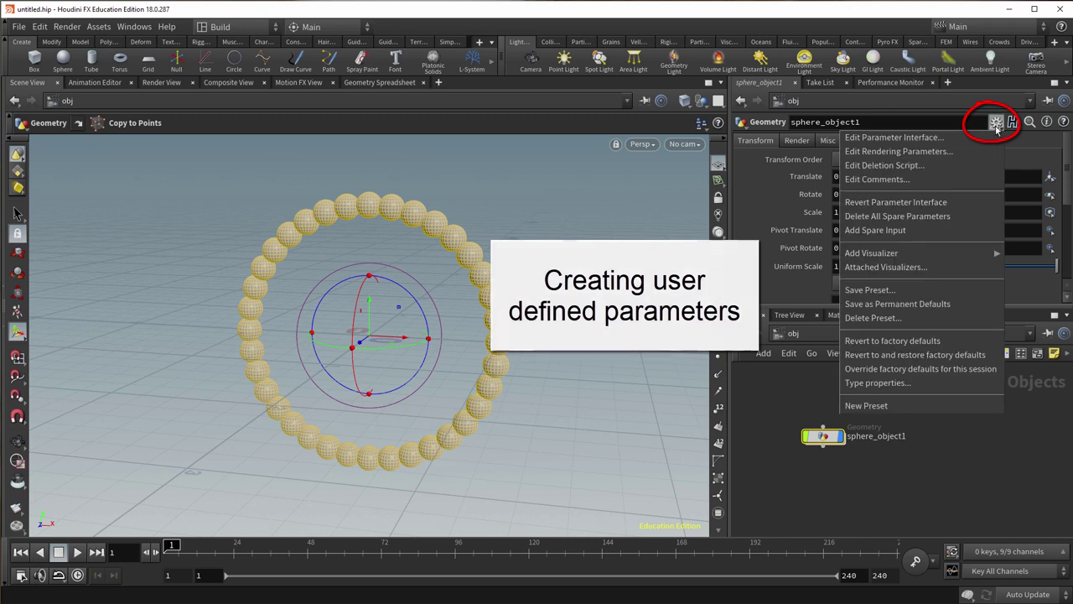
{"action": "left_click", "coordinate": [924, 139]}
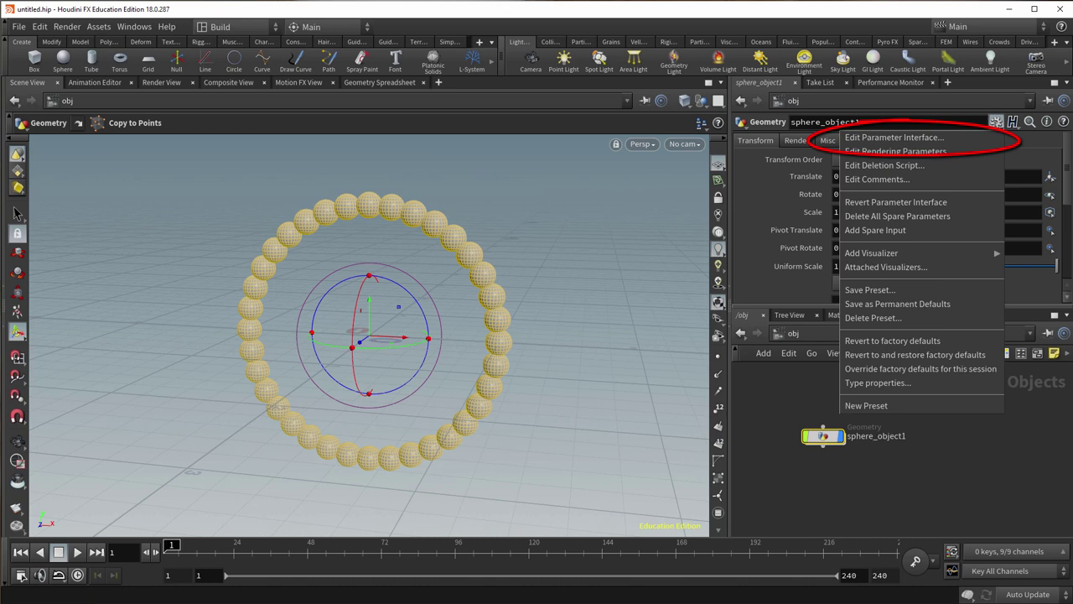
{"action": "left_click", "coordinate": [895, 139]}
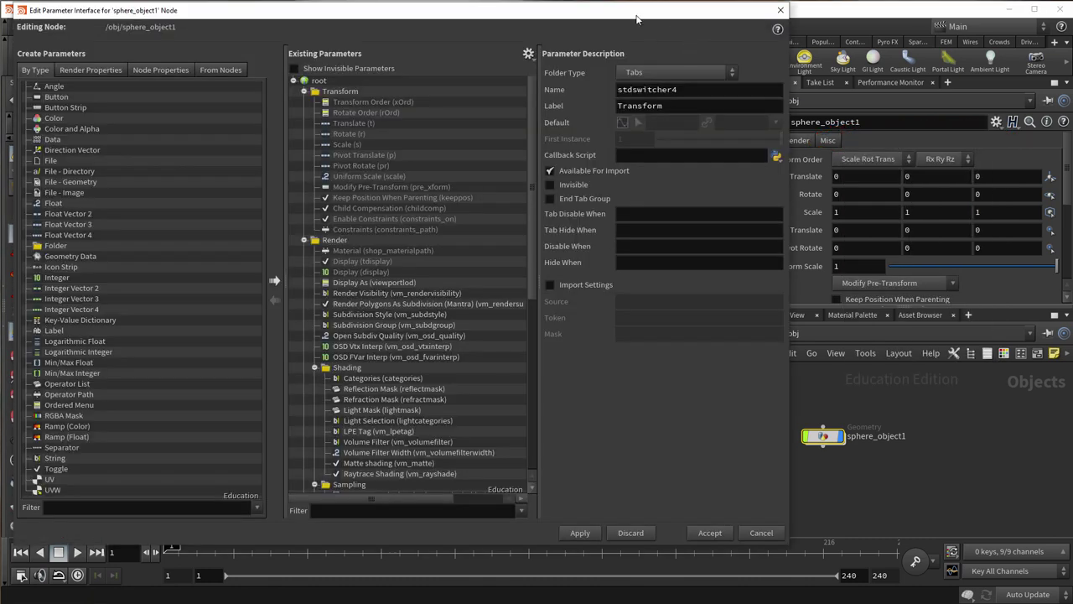
Add two Float parameters to sphere_object1's root in the parameter editor.
{"action": "left_click_drag", "start_coordinate": [637, 19], "coordinate": [841, 36]}
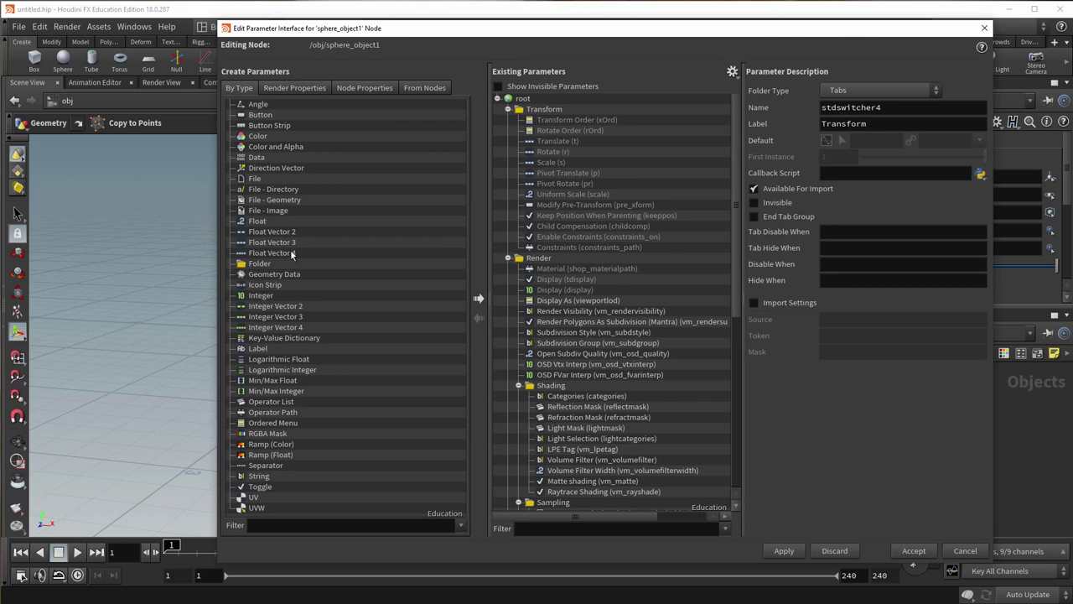
{"action": "left_click_drag", "start_coordinate": [257, 222], "coordinate": [519, 104]}
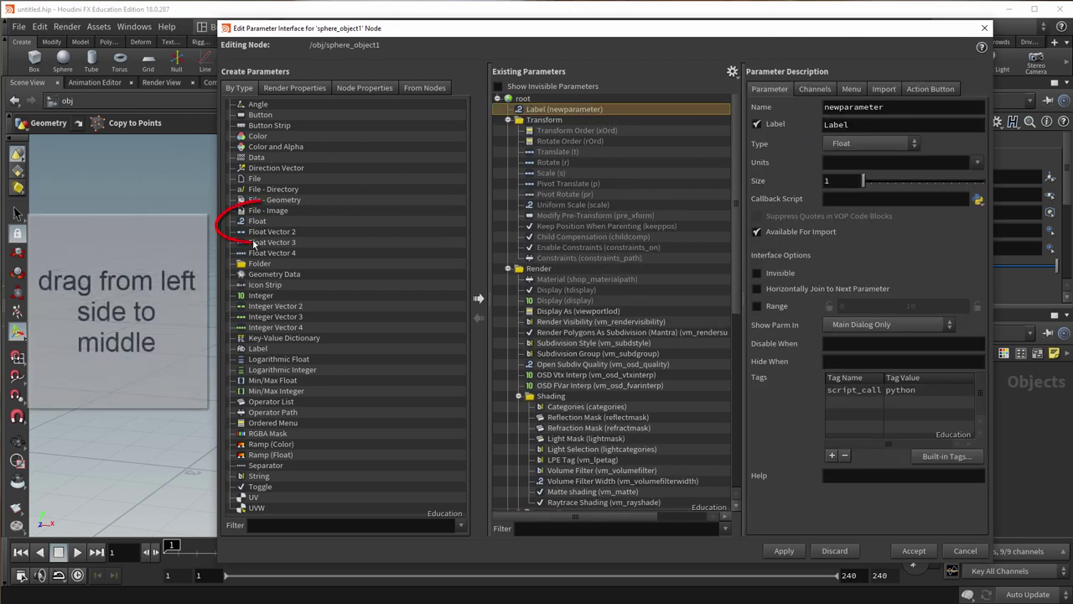
{"action": "left_click_drag", "start_coordinate": [257, 222], "coordinate": [519, 119]}
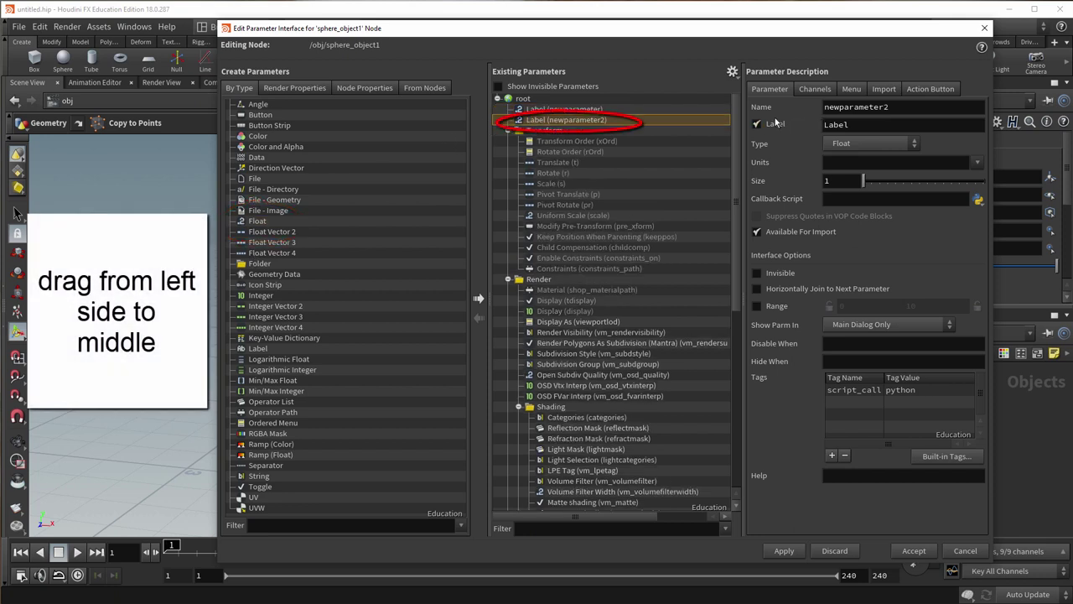
Label the second float 'Kermit' and name it 'kermit'.
{"action": "key", "text": "ctrl+a"}
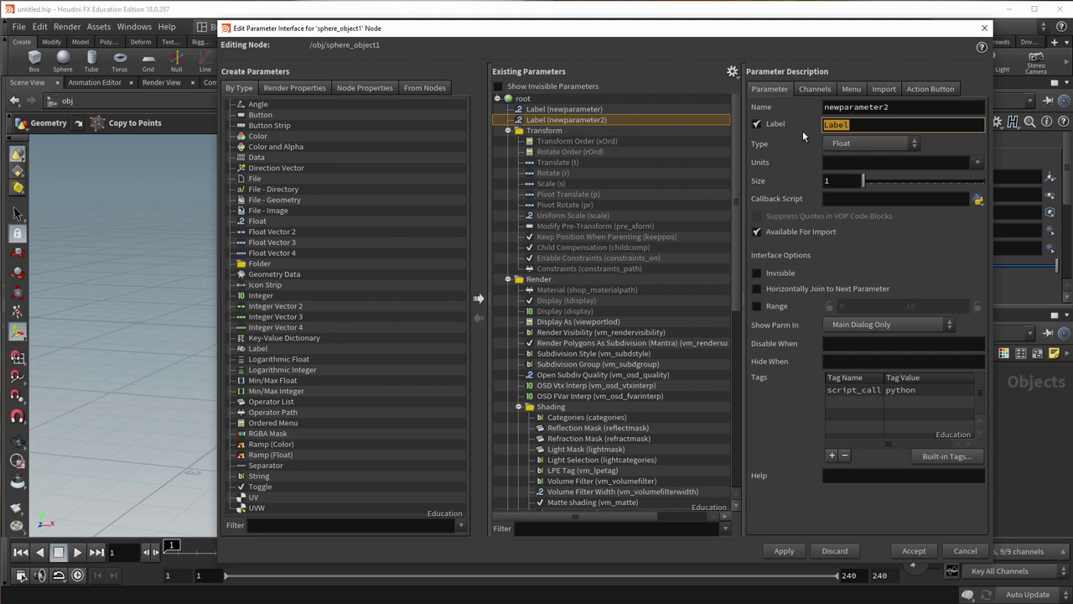
{"action": "type", "text": "Kermit"}
{"action": "left_click_drag", "start_coordinate": [890, 107], "coordinate": [823, 106]}
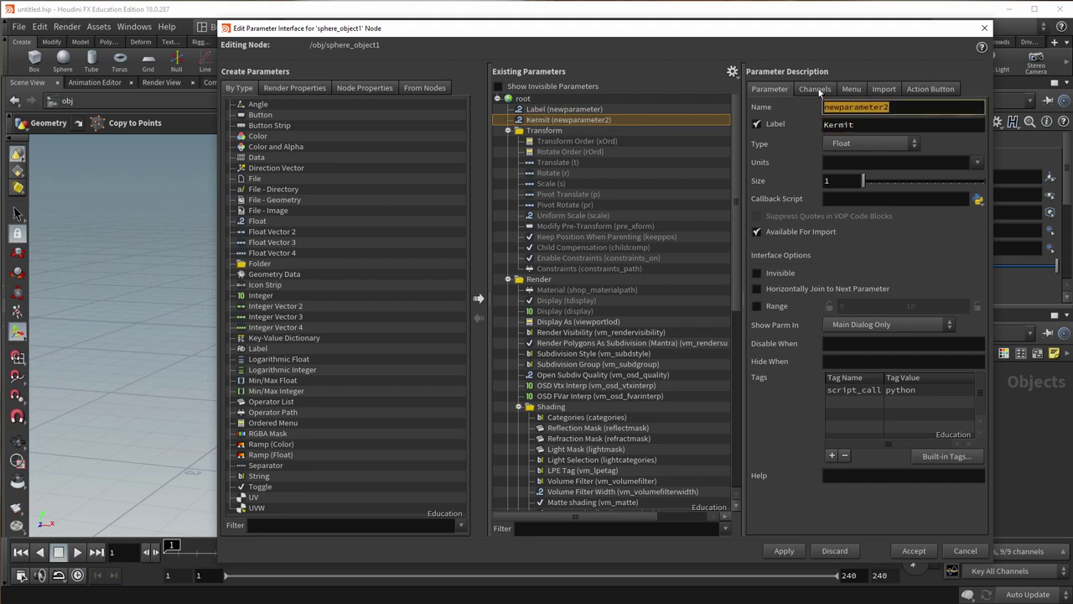
{"action": "type", "text": "kermit"}
{"action": "key", "text": "Return"}
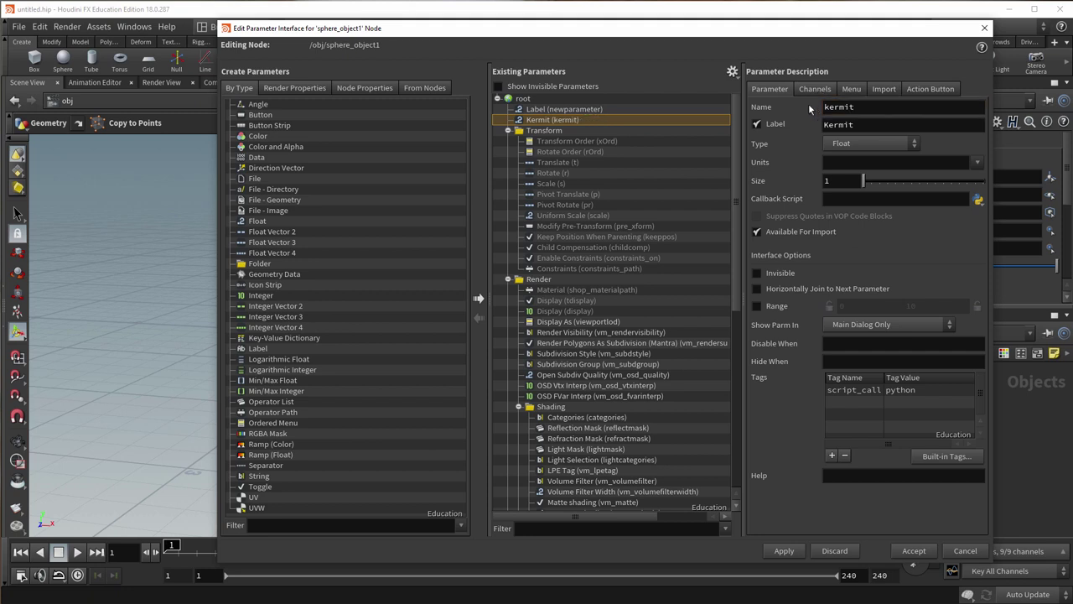
{"action": "left_click_drag", "start_coordinate": [779, 36], "coordinate": [569, 35]}
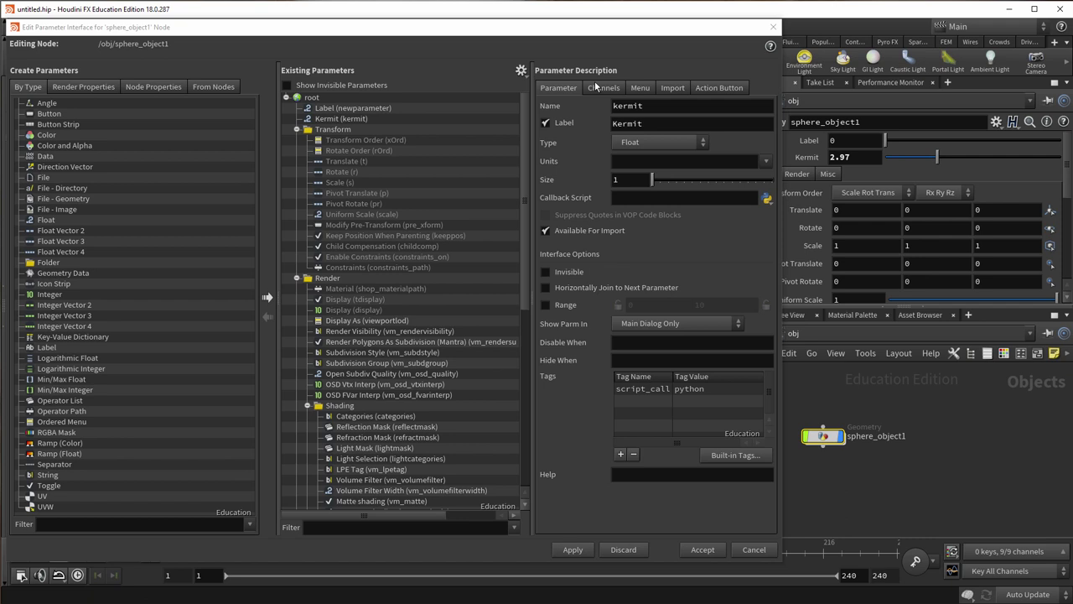
{"action": "left_click", "coordinate": [596, 86]}
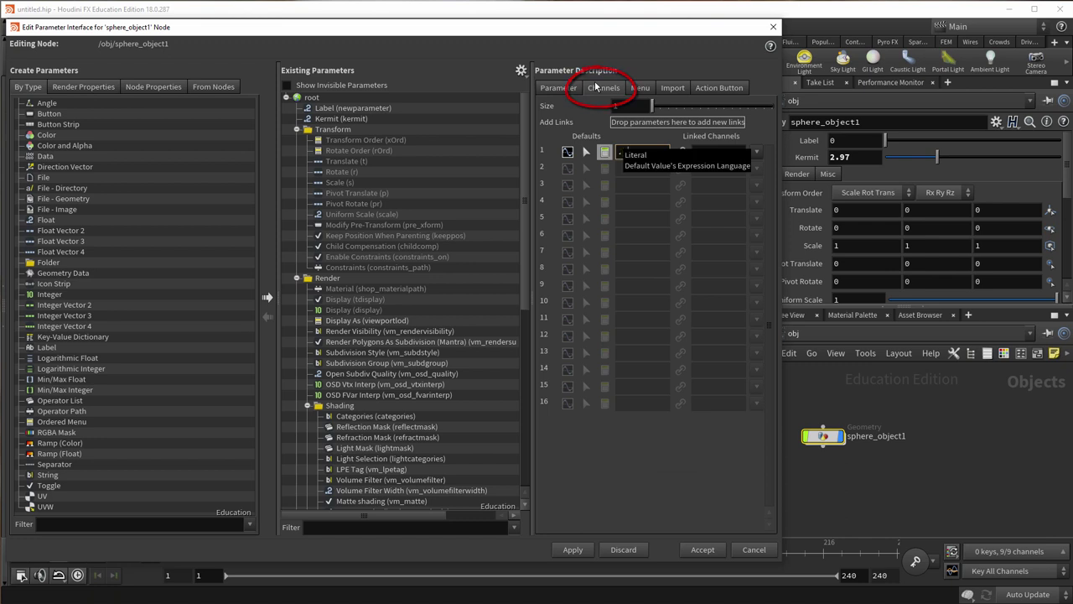
{"action": "type", "text": ".5"}
{"action": "key", "text": "Return"}
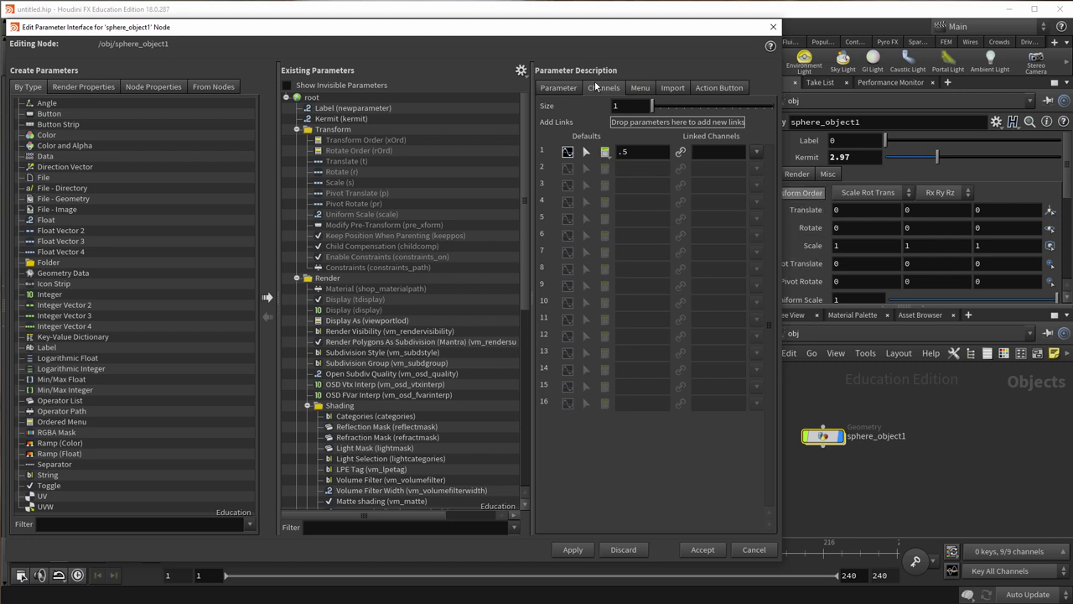
{"action": "right_click", "coordinate": [803, 157]}
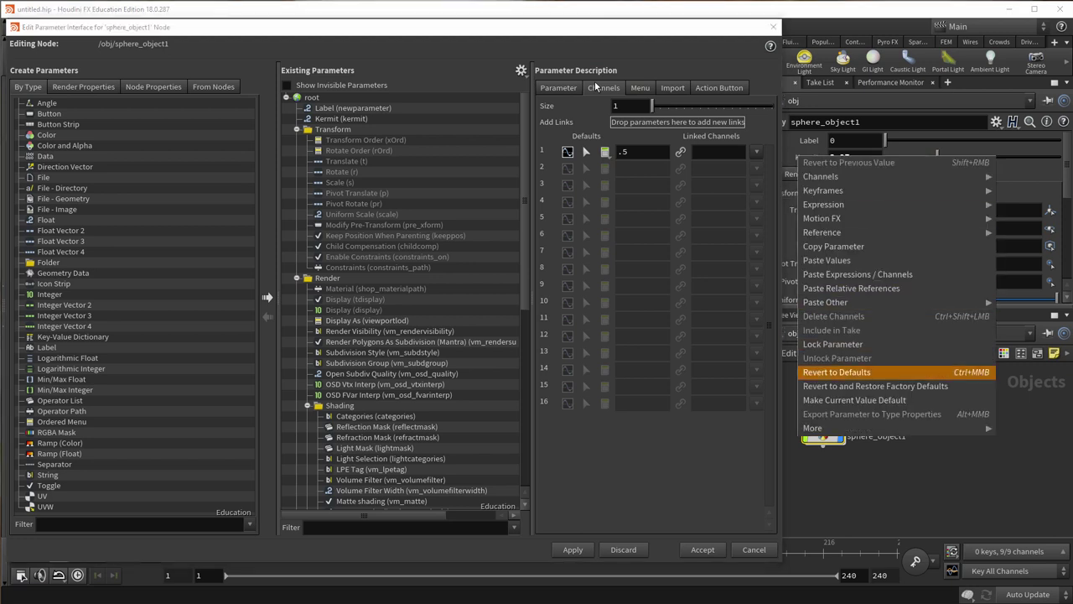
{"action": "left_click", "coordinate": [836, 371]}
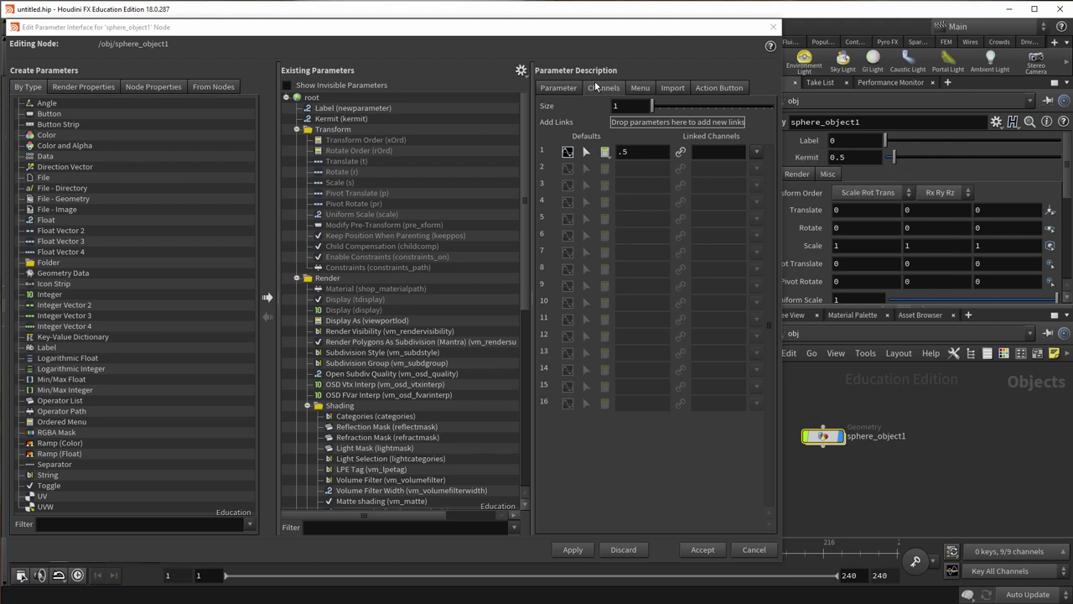
{"action": "key", "text": "Escape"}
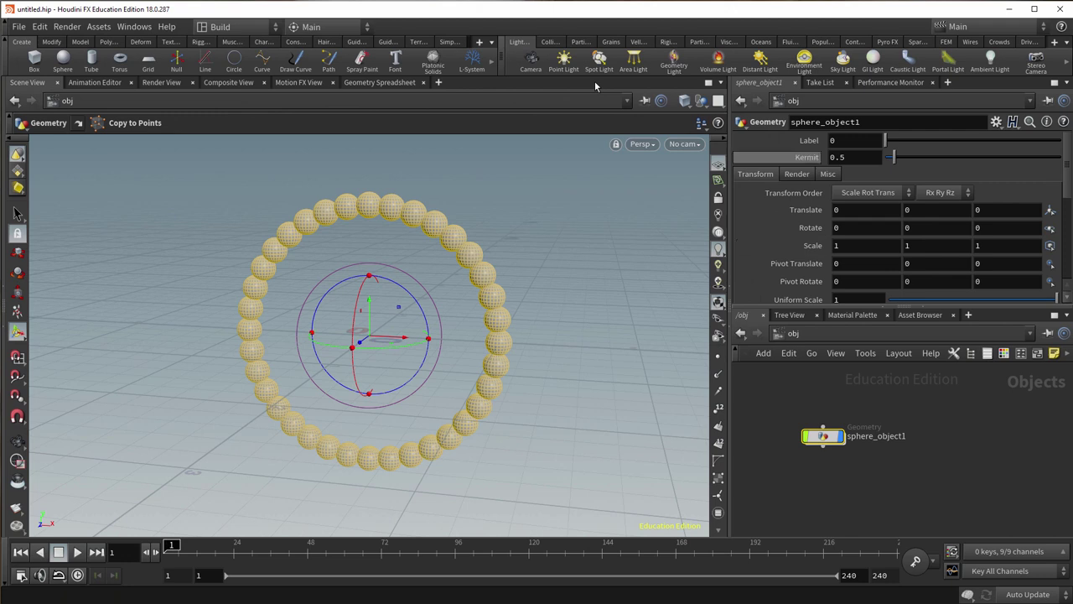
Copy the Kermit parameter and paste it as a relative reference into sphere1's Uniform Scale.
{"action": "right_click", "coordinate": [803, 157]}
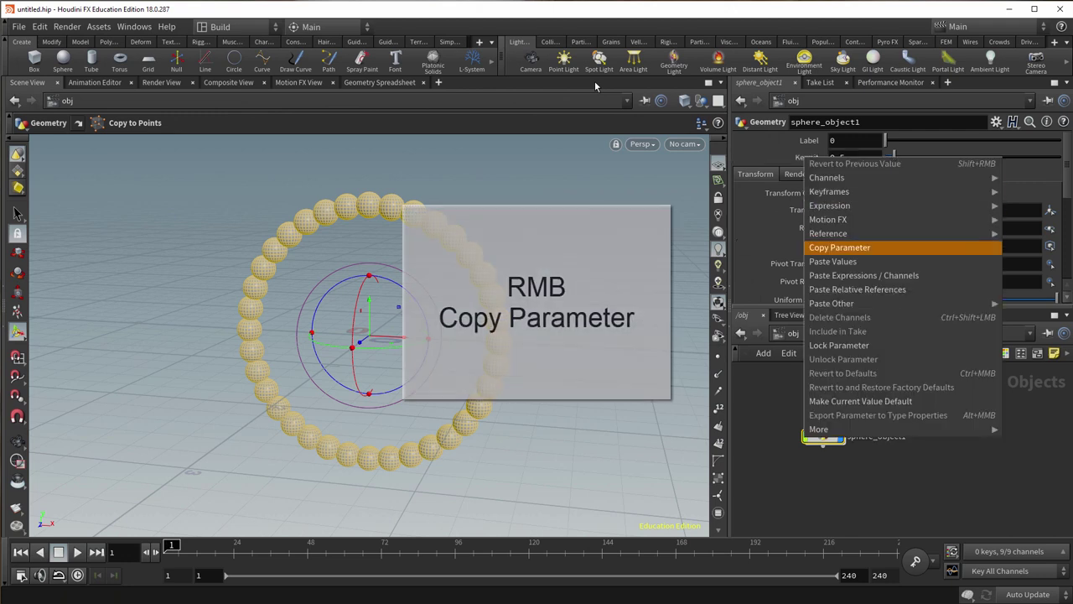
{"action": "left_click", "coordinate": [839, 247]}
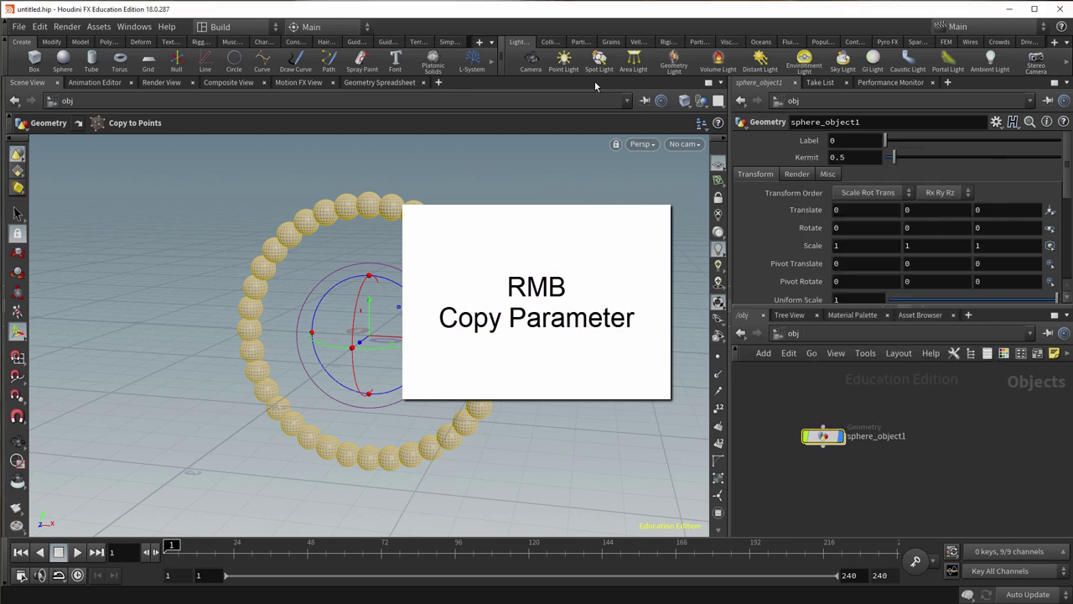
{"action": "double_click", "coordinate": [823, 435]}
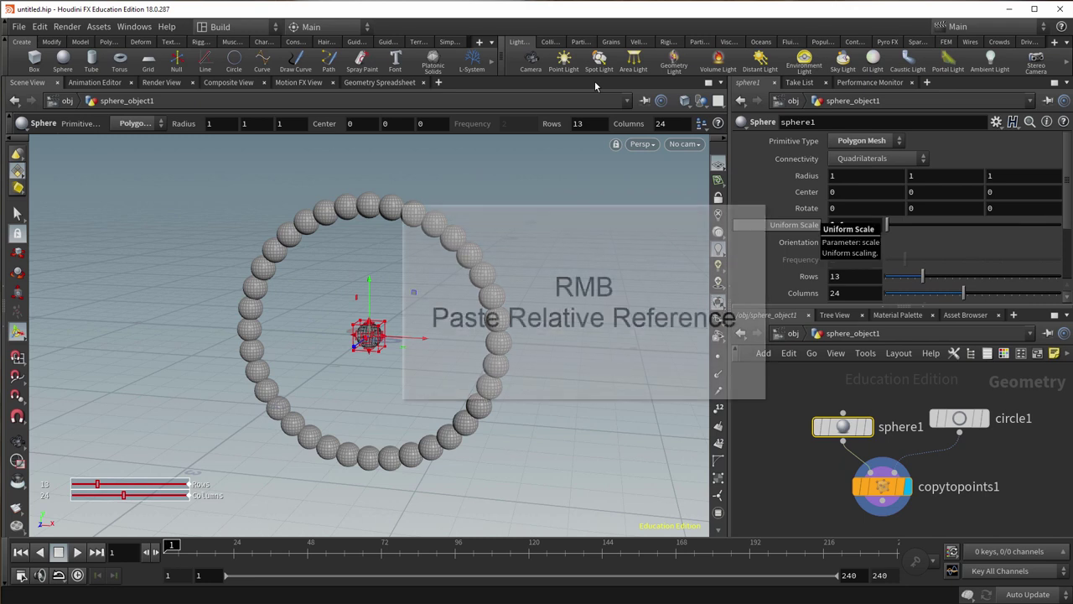
{"action": "right_click", "coordinate": [807, 225]}
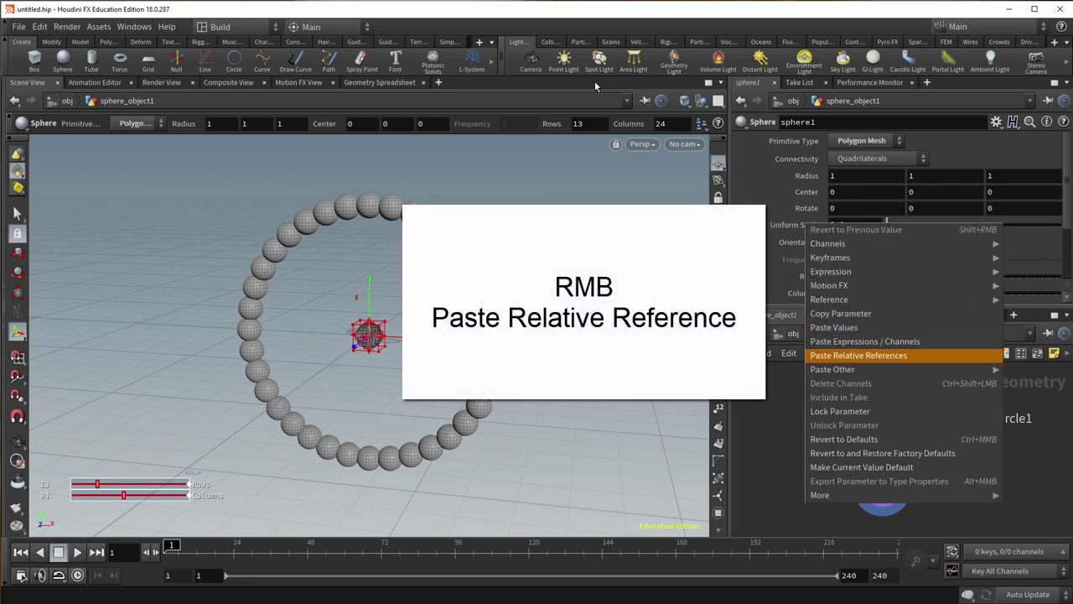
{"action": "left_click", "coordinate": [859, 355]}
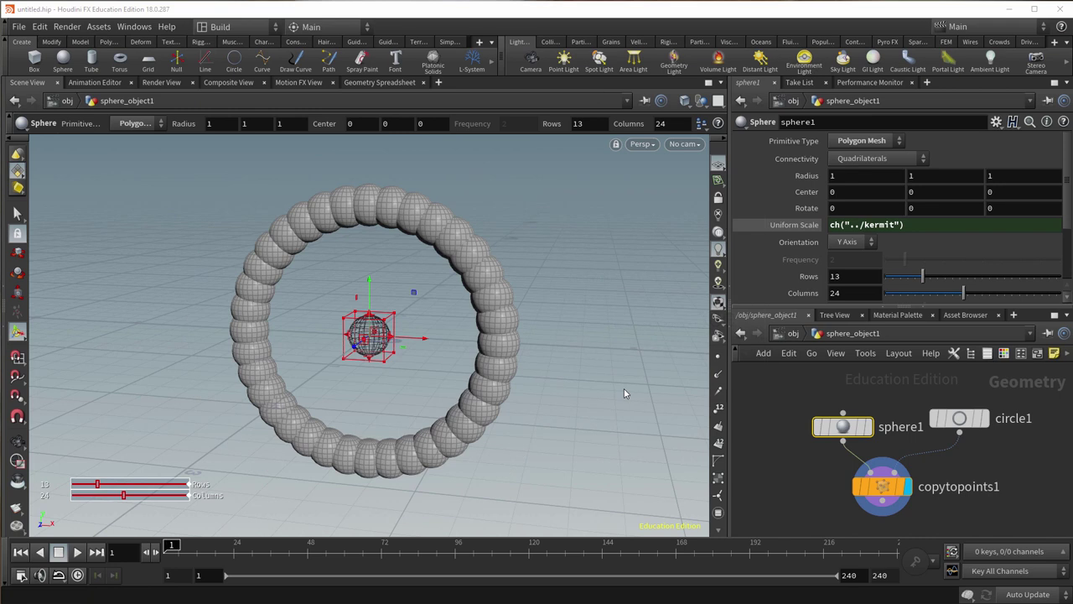
Back at object level, raise sphere_object1's Kermit to about 0.23 to enlarge the spheres.
{"action": "left_click", "coordinate": [793, 334]}
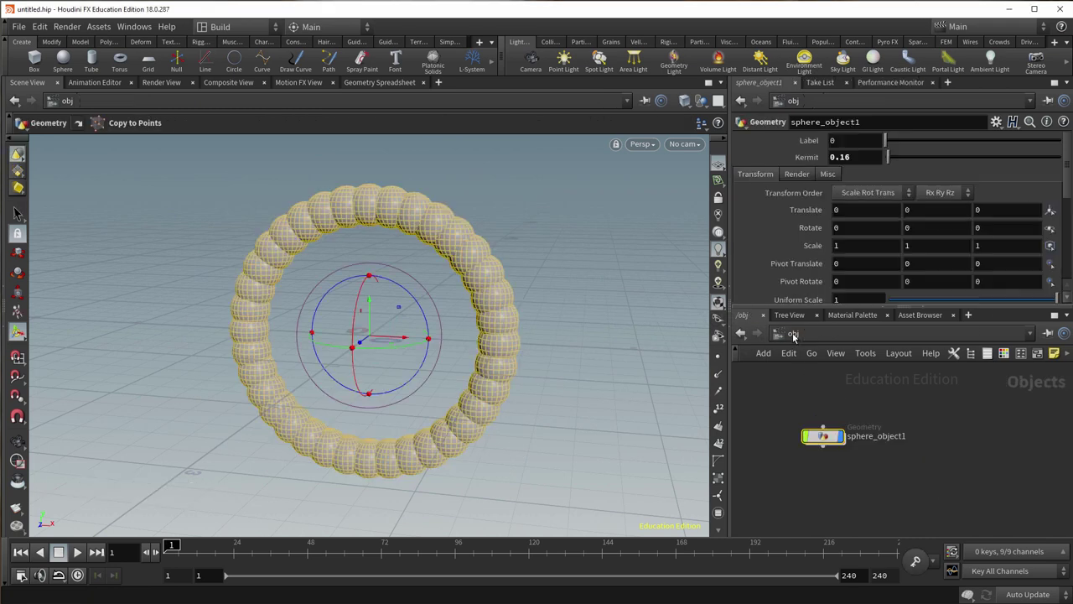
{"action": "middle_click_drag", "start_coordinate": [871, 157], "coordinate": [784, 183]}
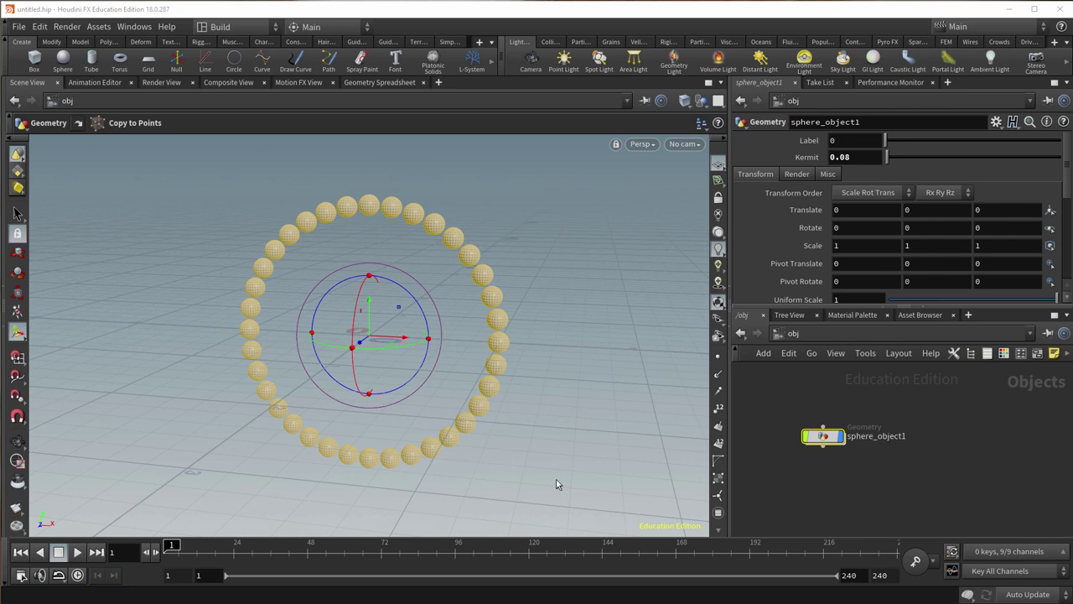
Replace sphere_object1 with a new Geometry node, sphere1, and step inside it.
{"action": "key", "text": "Delete"}
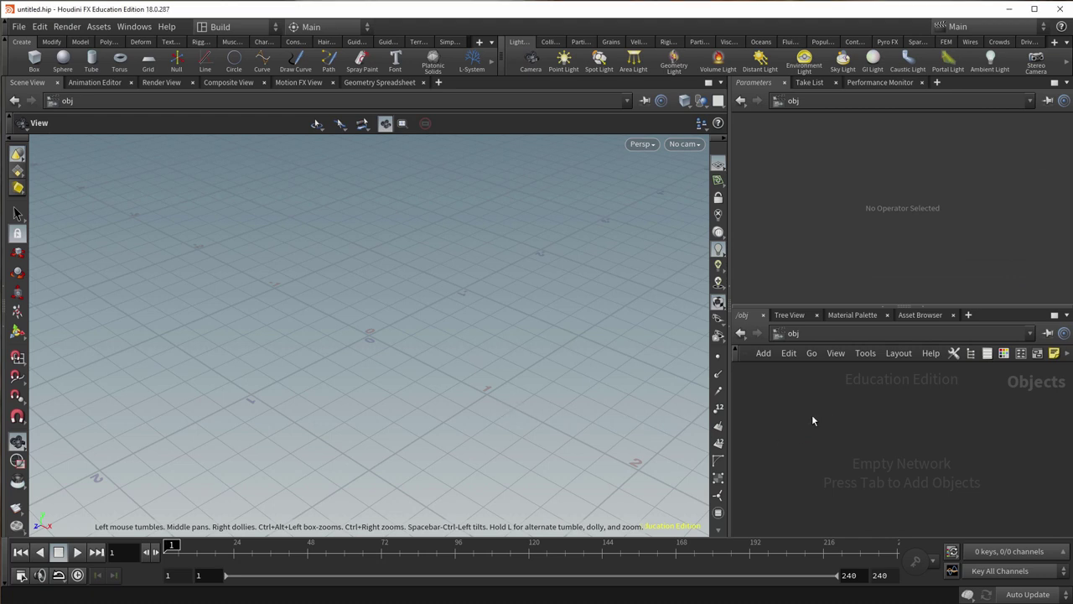
{"action": "key", "text": "Tab"}
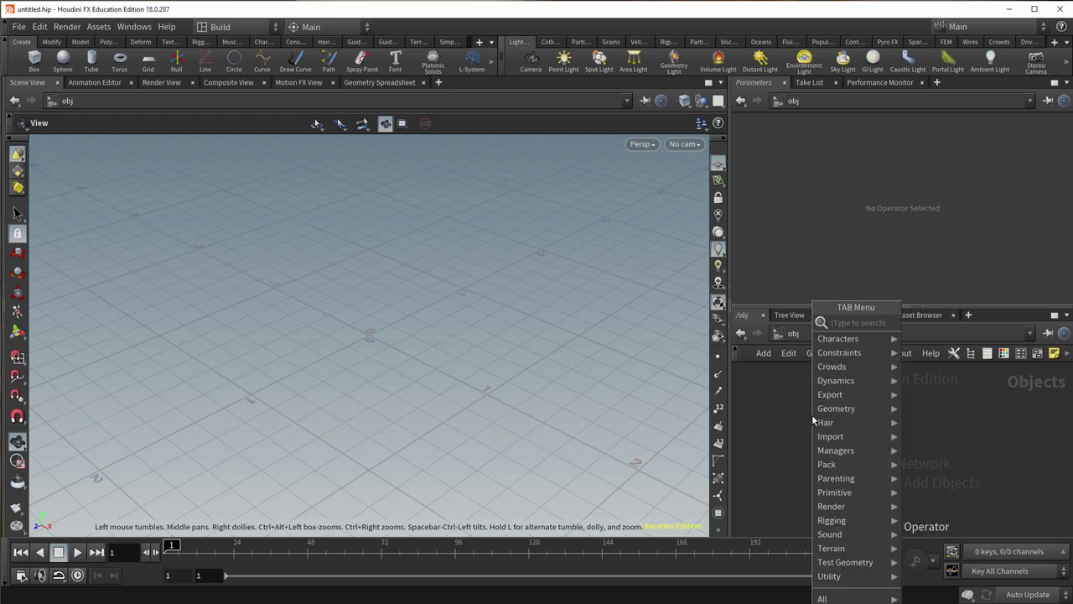
{"action": "type", "text": "geo"}
{"action": "key", "text": "Return"}
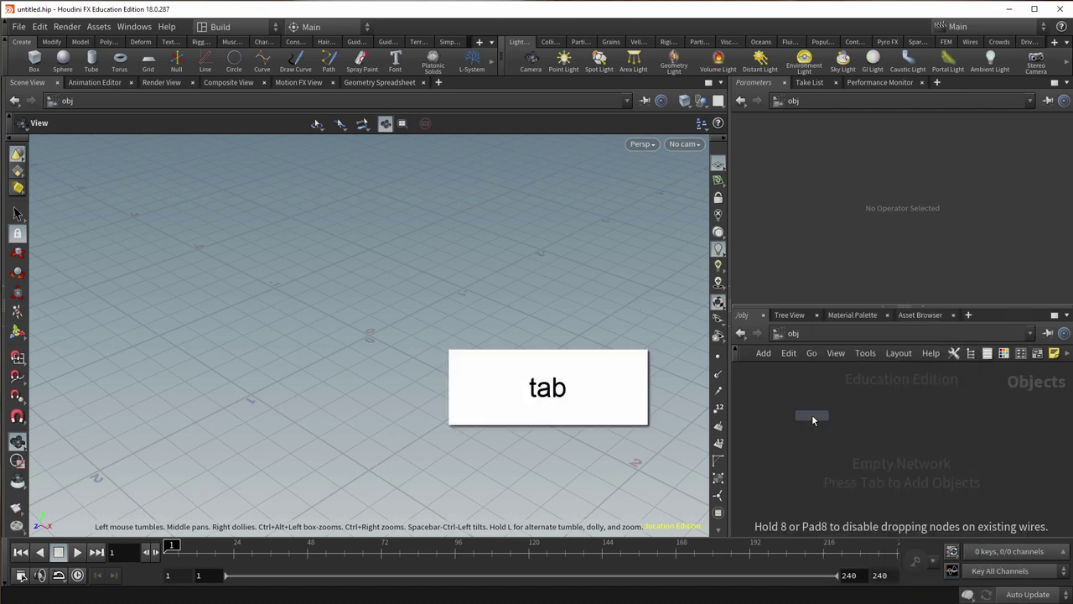
{"action": "left_click", "coordinate": [834, 416]}
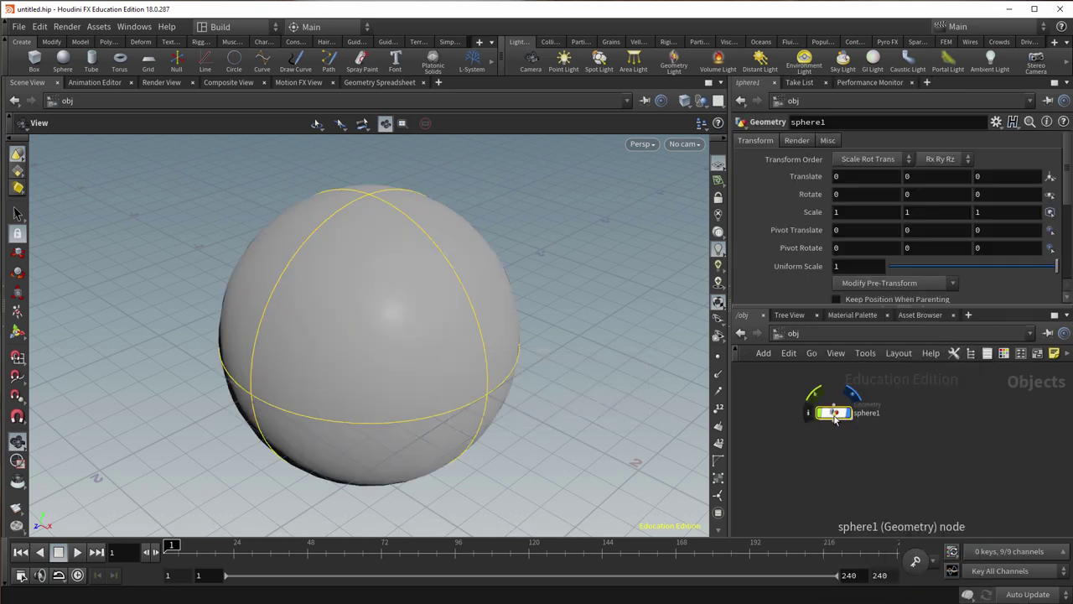
{"action": "double_click", "coordinate": [835, 415]}
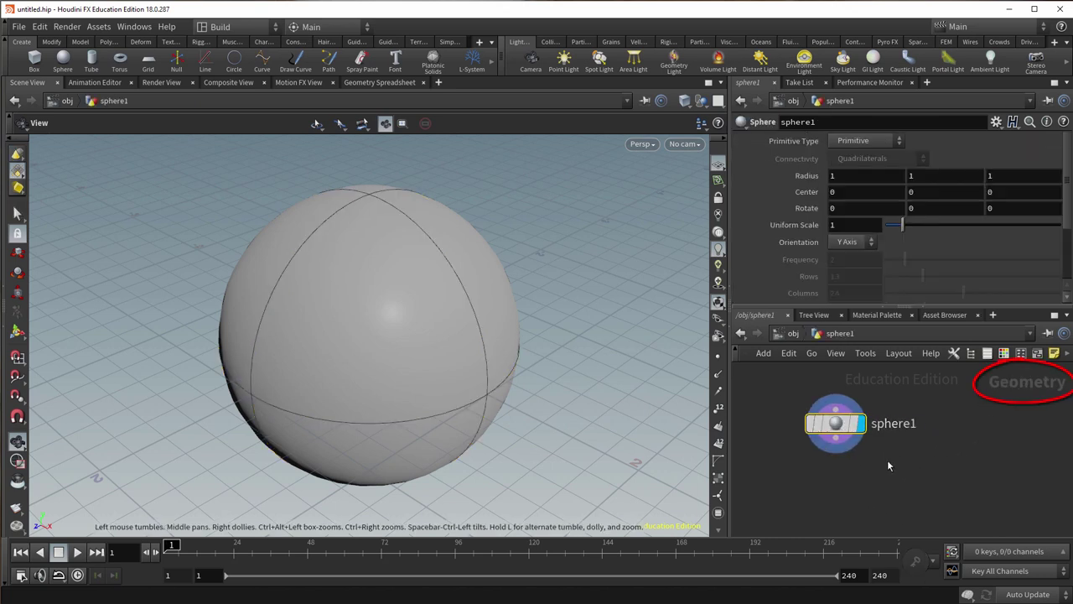
Add a Copy Stamp node, copy1, and wire sphere1 into its first input.
{"action": "key", "text": "Tab"}
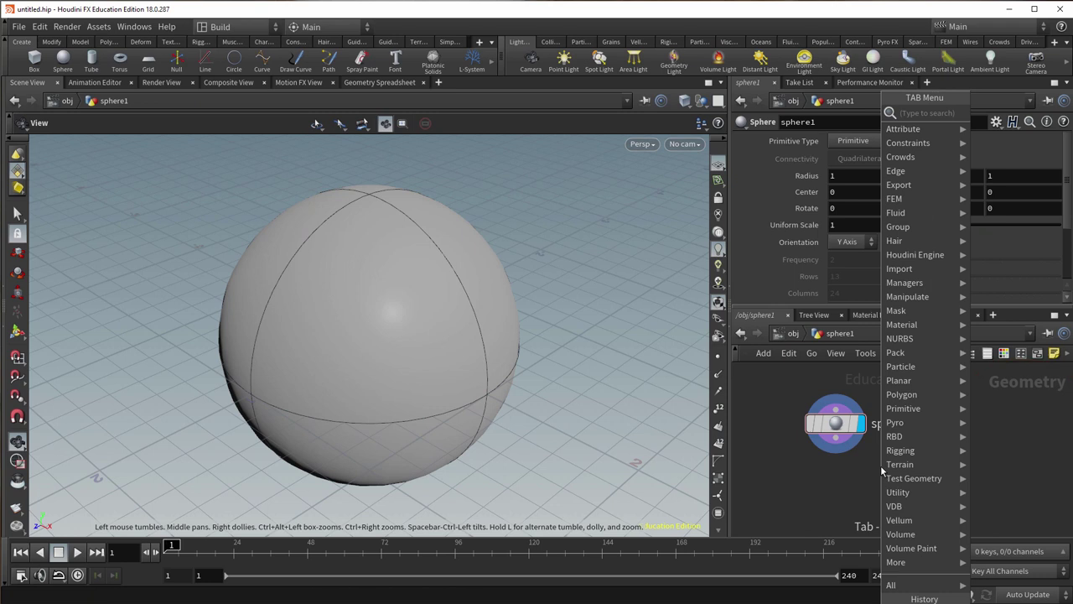
{"action": "type", "text": "copy"}
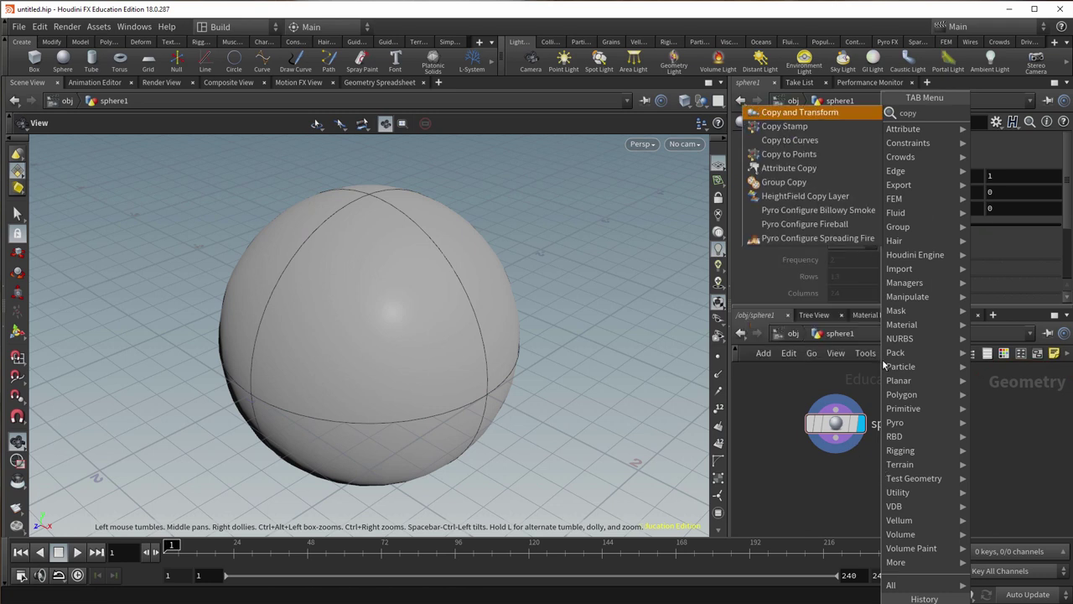
{"action": "left_click", "coordinate": [796, 127]}
{"action": "left_click", "coordinate": [844, 490]}
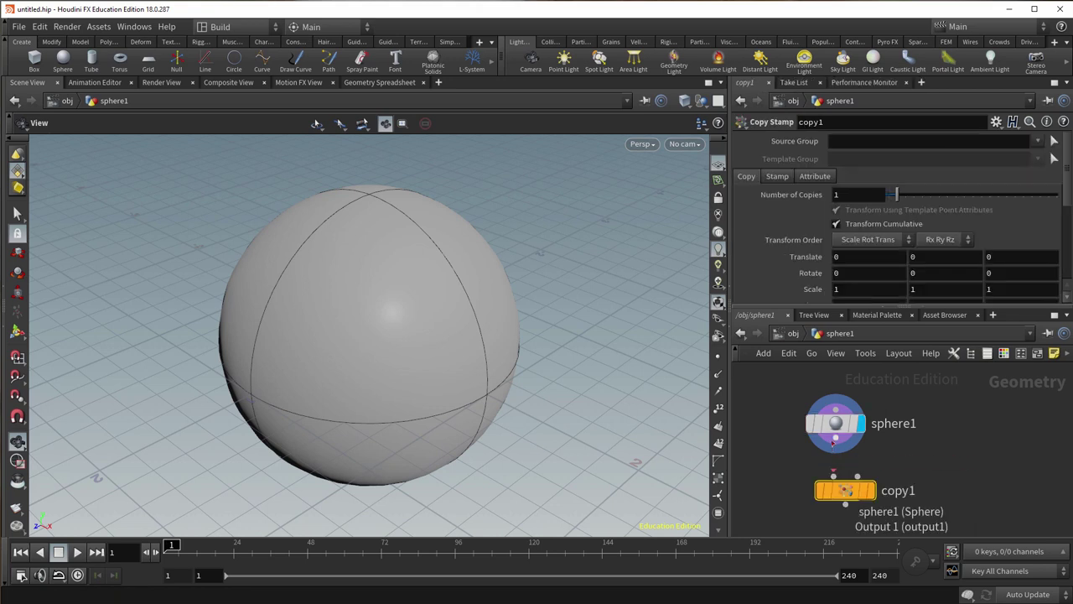
{"action": "left_click", "coordinate": [834, 439]}
{"action": "left_click", "coordinate": [833, 477]}
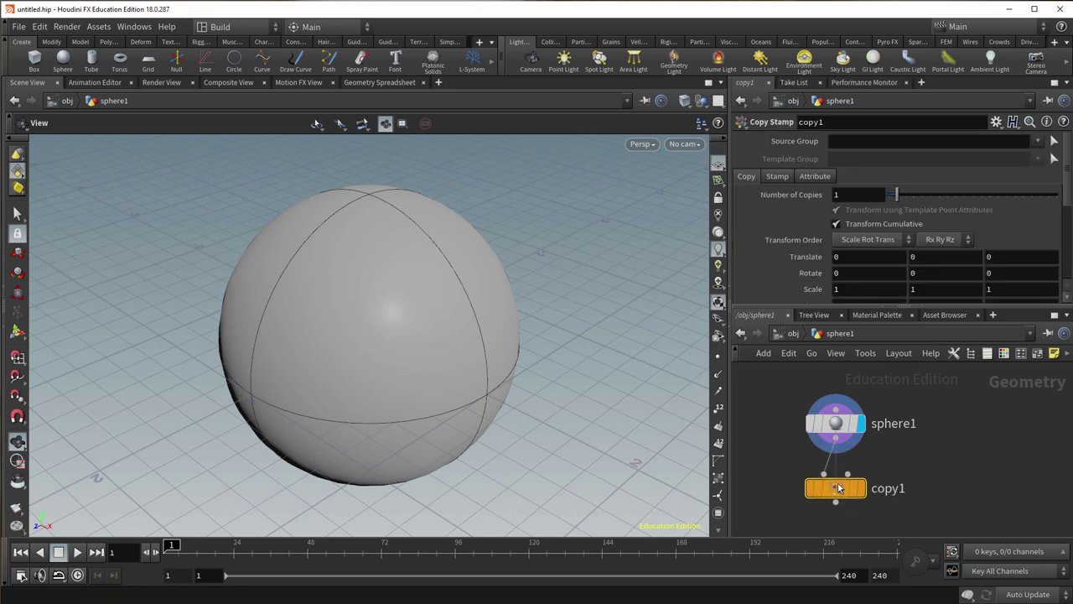
Turn off Transform Cumulative on copy1 and set Translate X to 5 * cos(10 * $CY).
{"action": "left_click_drag", "start_coordinate": [838, 488], "coordinate": [838, 483]}
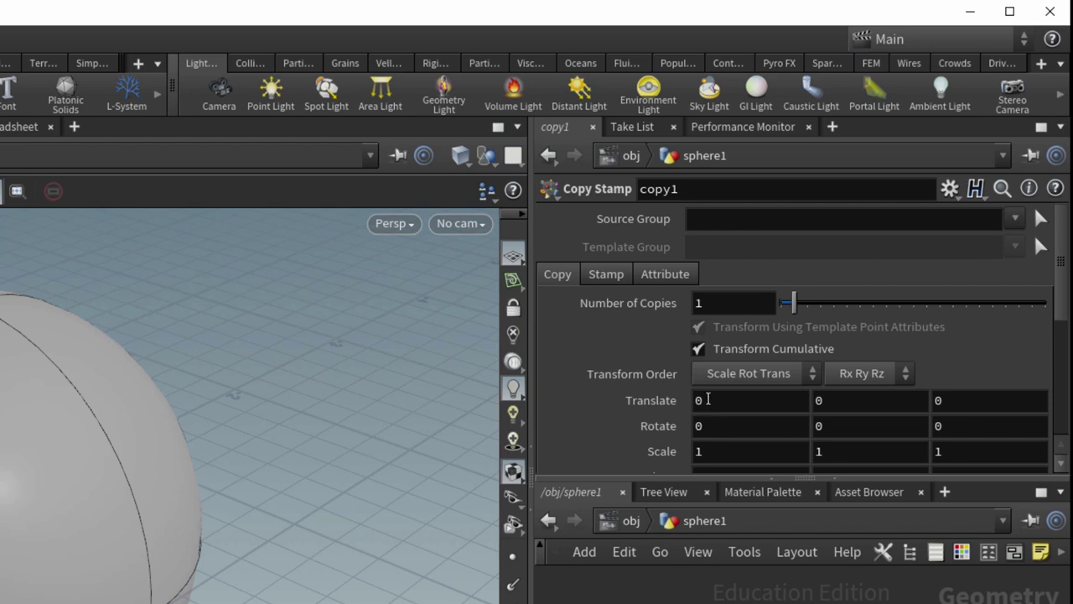
{"action": "left_click", "coordinate": [699, 348]}
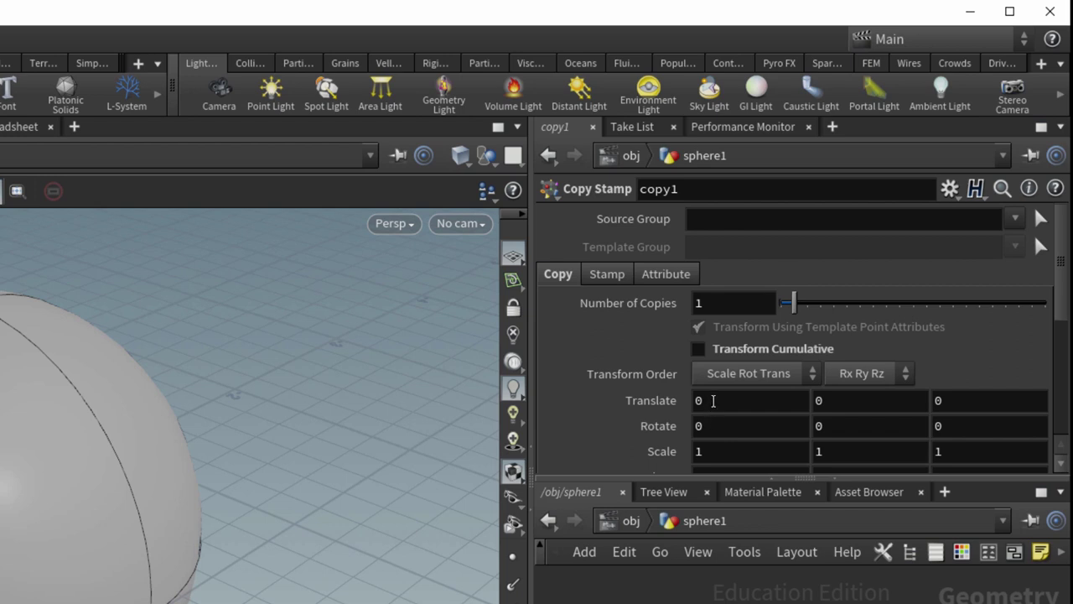
{"action": "left_click", "coordinate": [712, 400]}
{"action": "left_click", "coordinate": [715, 400]}
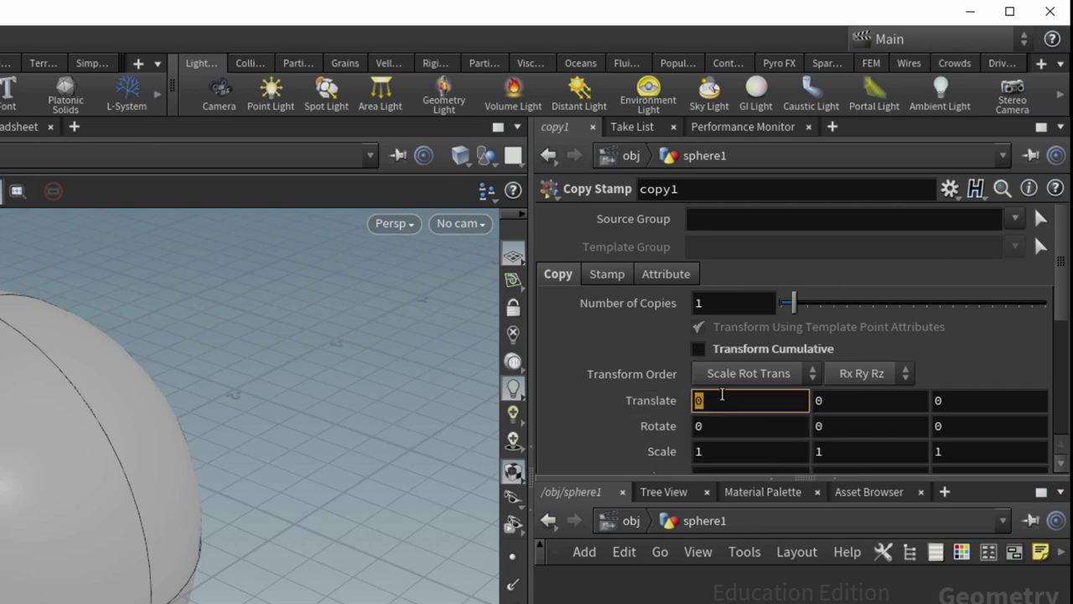
{"action": "type", "text": "c"}
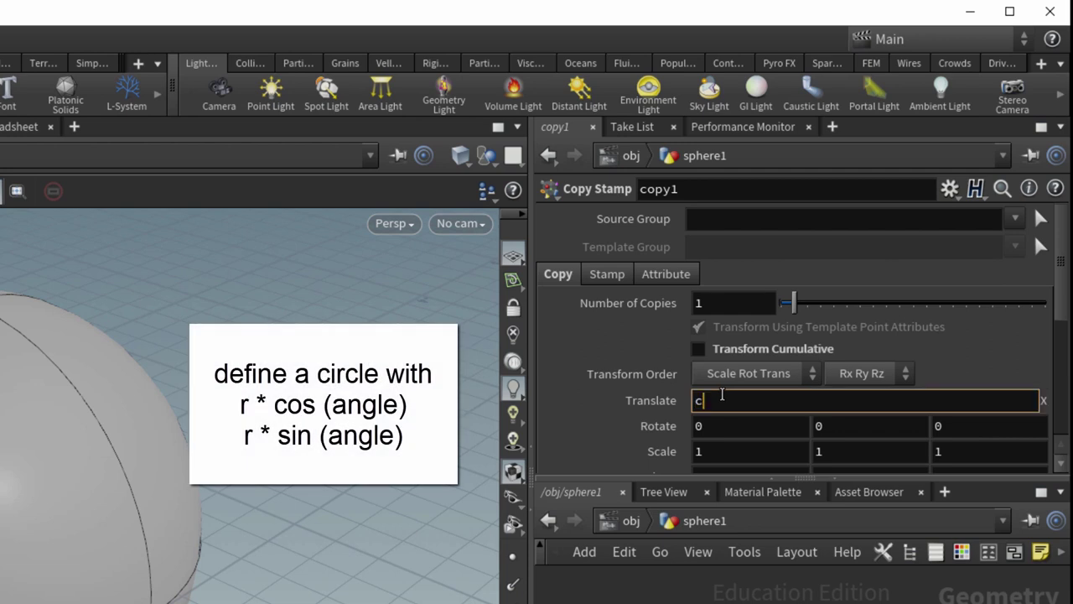
{"action": "type", "text": "os"}
{"action": "key", "text": "BackSpace"}
{"action": "key", "text": "BackSpace"}
{"action": "key", "text": "BackSpace"}
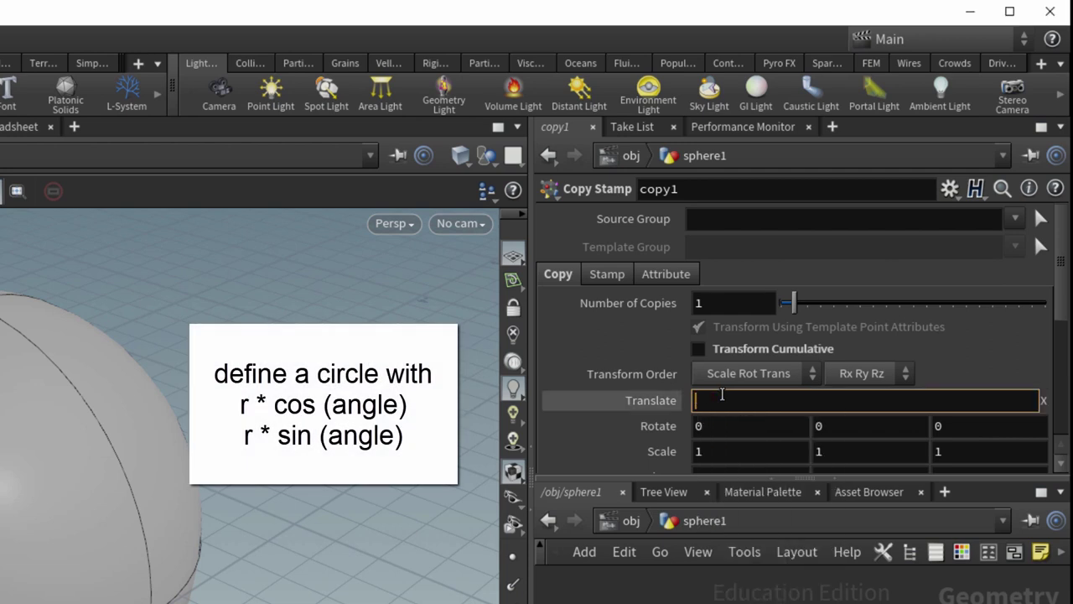
{"action": "type", "text": "5 * cos("}
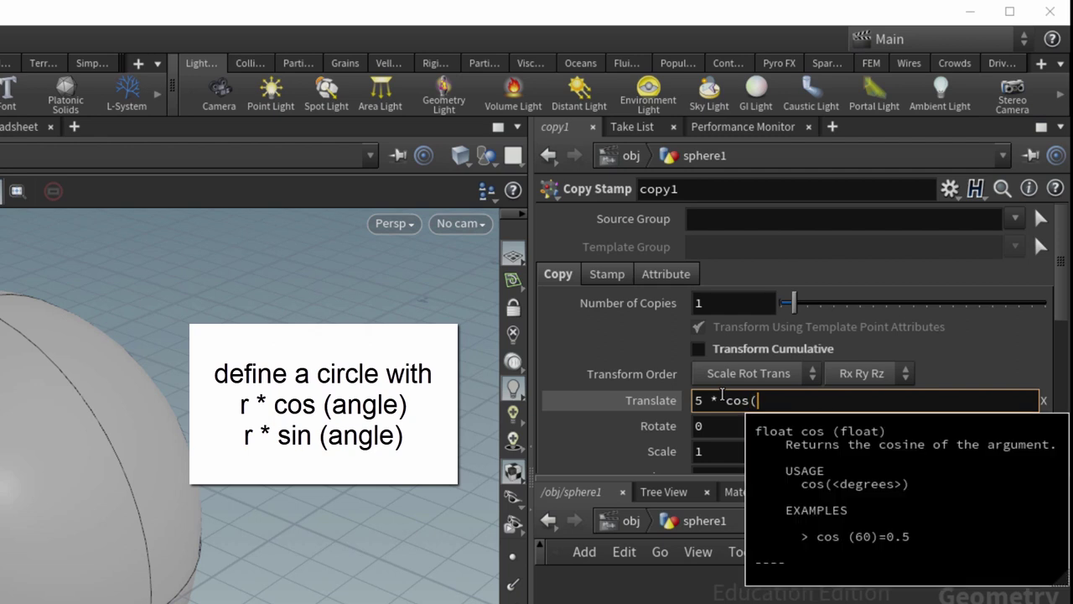
{"action": "type", "text": "10 * $CY"}
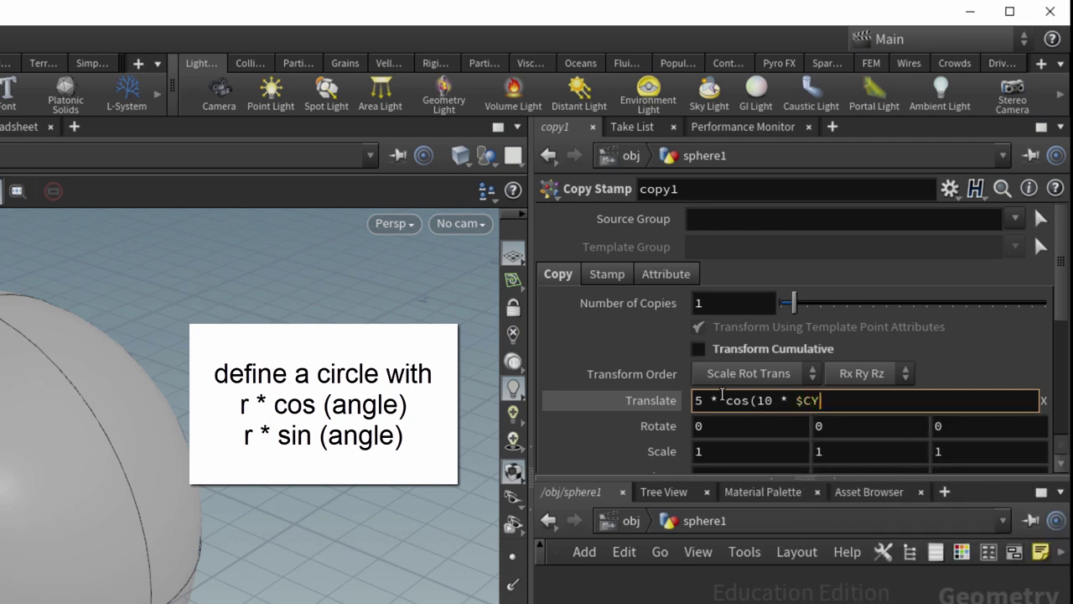
{"action": "key", "text": "Return"}
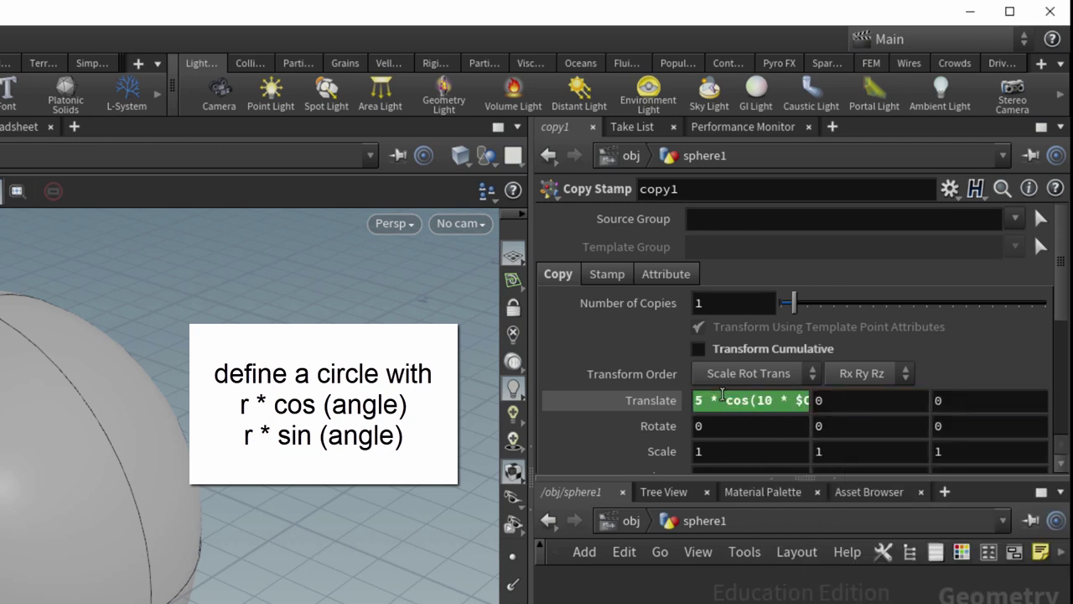
Copy the Translate X expression into Translate Y, using sin instead of cos.
{"action": "right_click", "coordinate": [710, 406]}
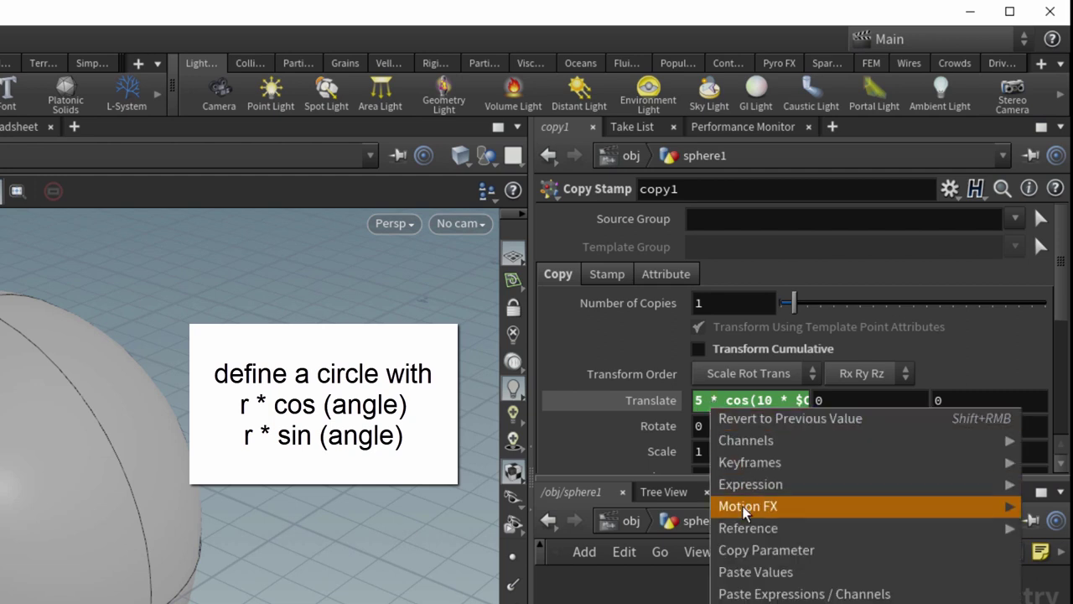
{"action": "left_click", "coordinate": [755, 550]}
{"action": "right_click", "coordinate": [758, 401]}
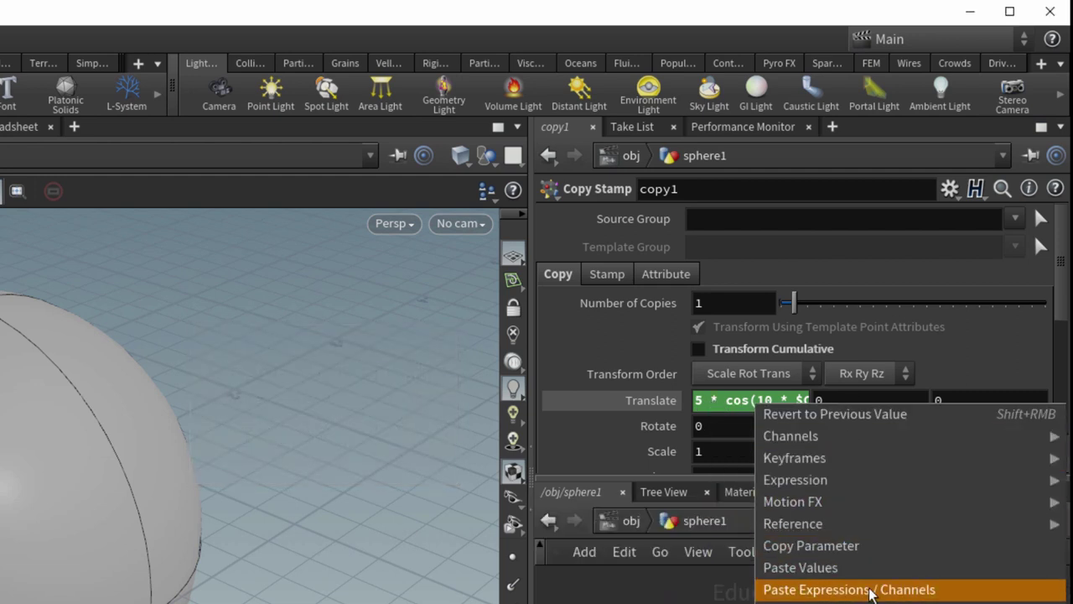
{"action": "left_click", "coordinate": [870, 589]}
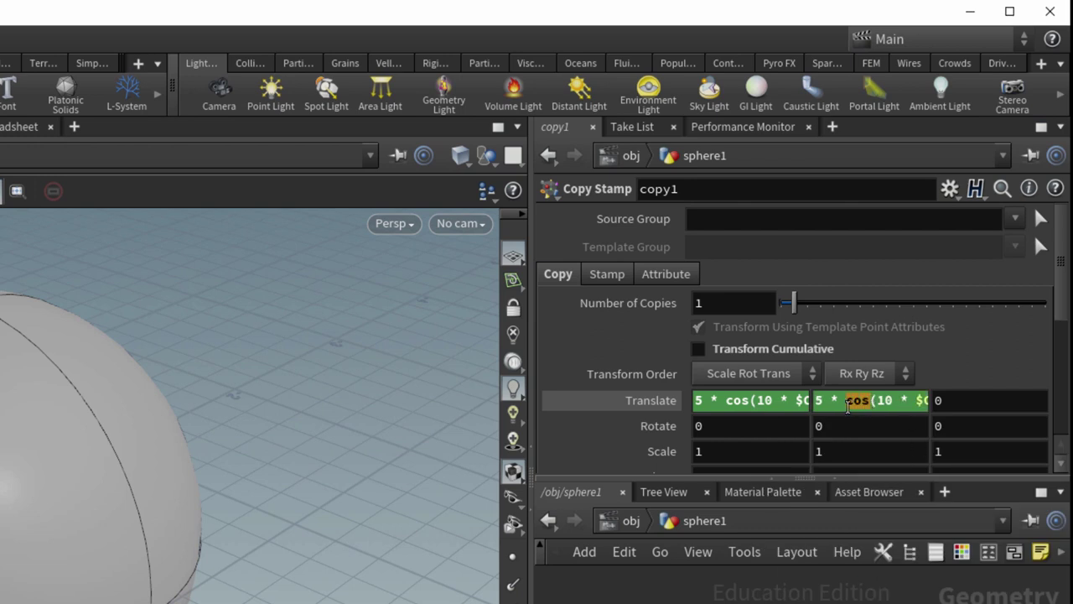
{"action": "type", "text": "sin"}
{"action": "key", "text": "Return"}
Set Number of Copies to 36 and display copy1's ring framed in the viewport.
{"action": "left_click", "coordinate": [729, 303]}
{"action": "type", "text": "3"}
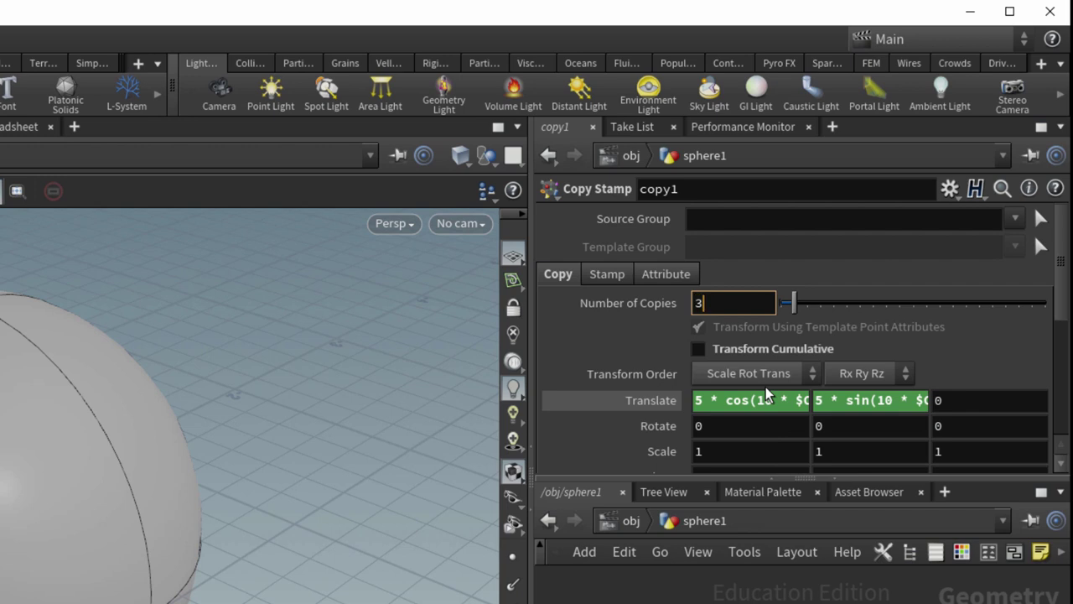
{"action": "type", "text": "6"}
{"action": "key", "text": "Return"}
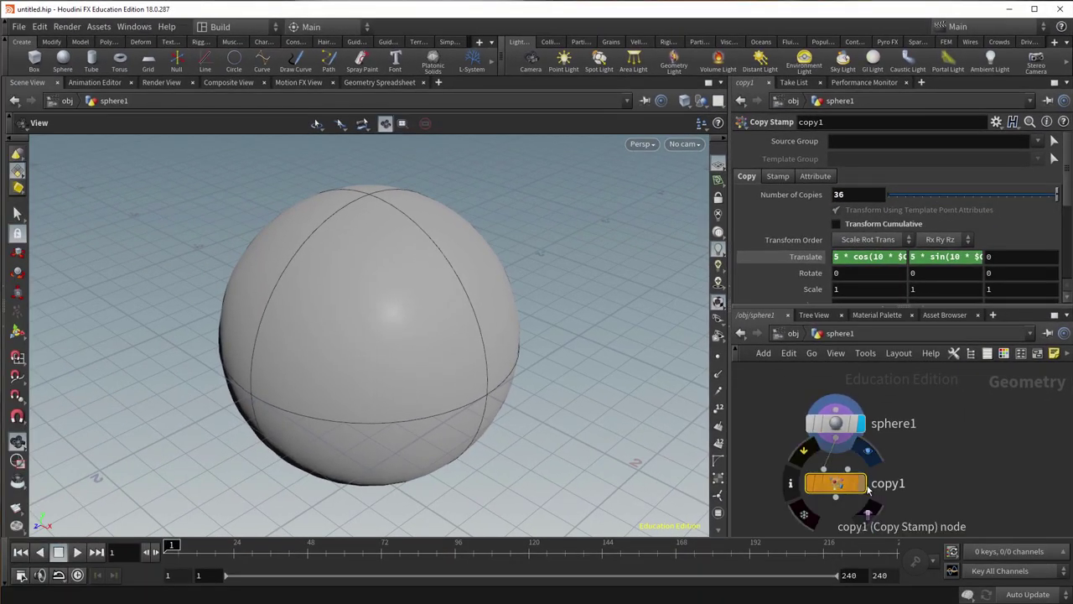
{"action": "left_click", "coordinate": [862, 485]}
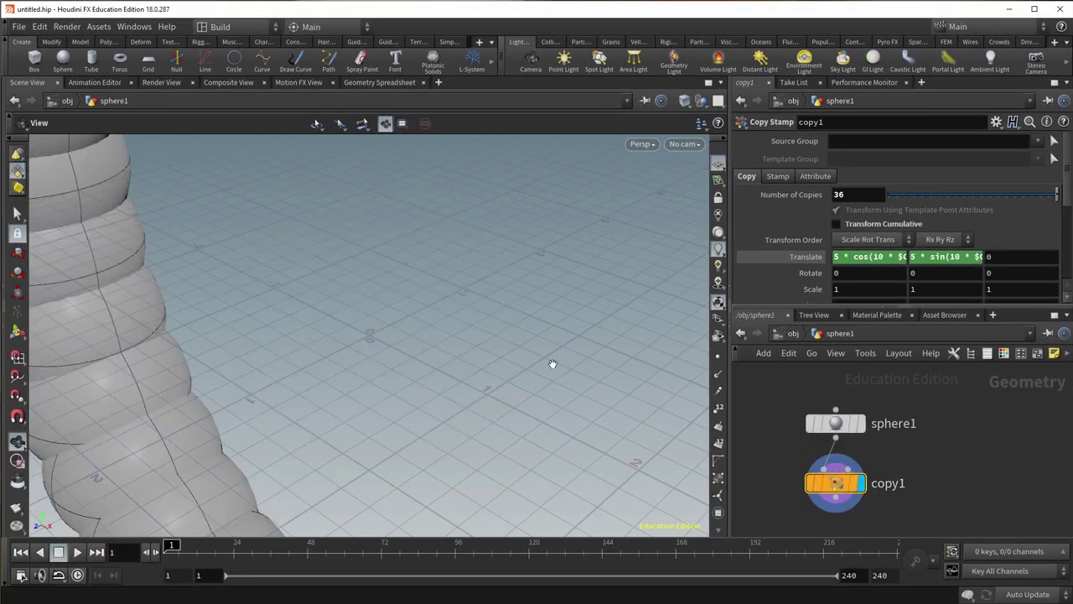
{"action": "key", "text": "h"}
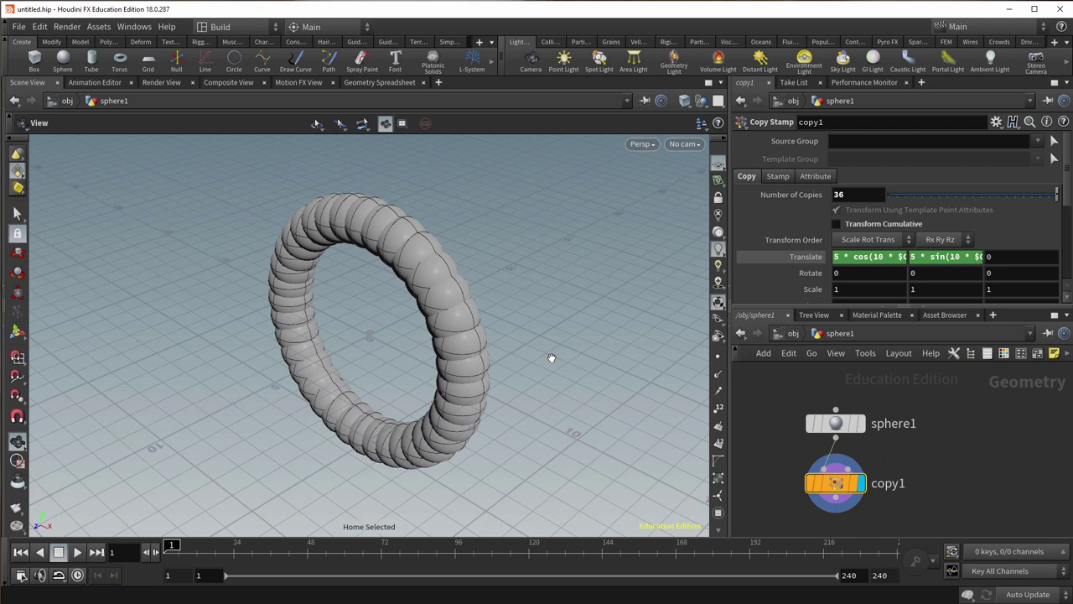
Set the sphere's Uniform Scale to .5 and view the ring face-on.
{"action": "left_click", "coordinate": [829, 423]}
{"action": "left_click", "coordinate": [855, 224]}
{"action": "type", "text": ".5"}
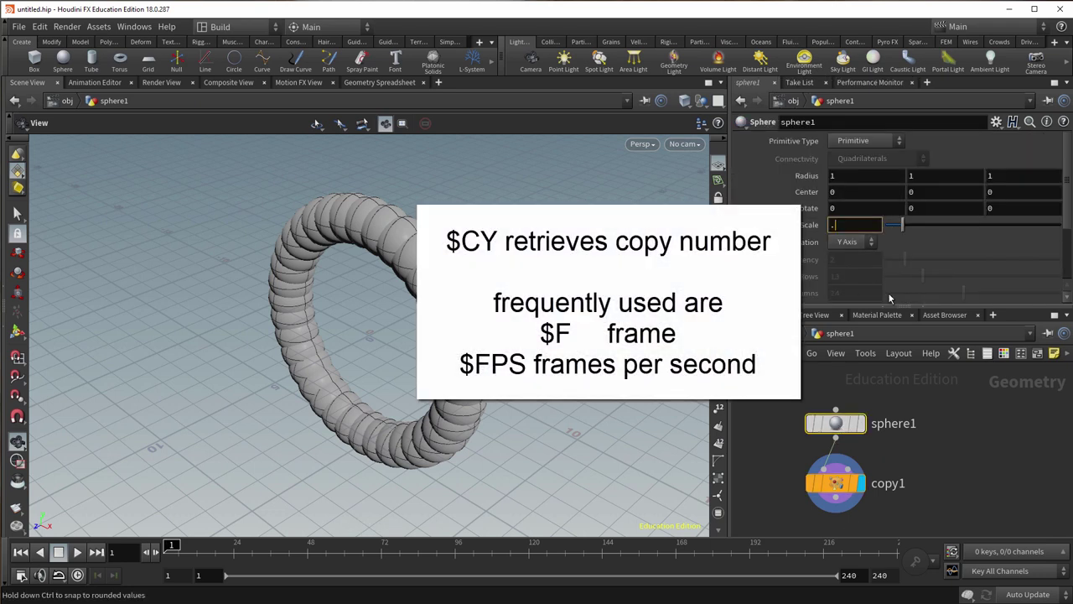
{"action": "key", "text": "Return"}
{"action": "left_click_drag", "start_coordinate": [587, 352], "coordinate": [587, 272]}
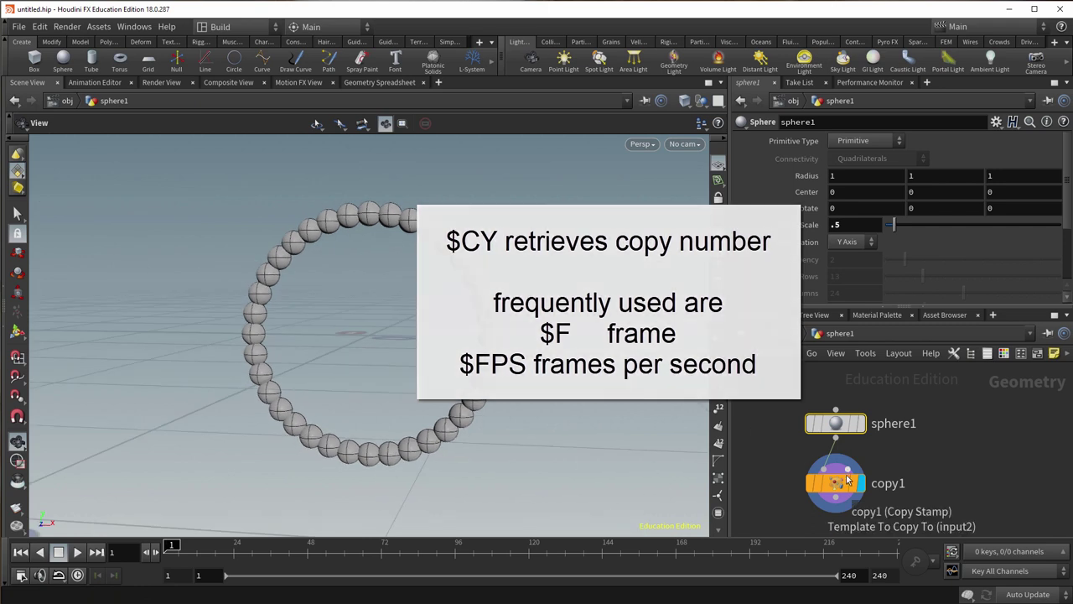
{"action": "left_click", "coordinate": [843, 484]}
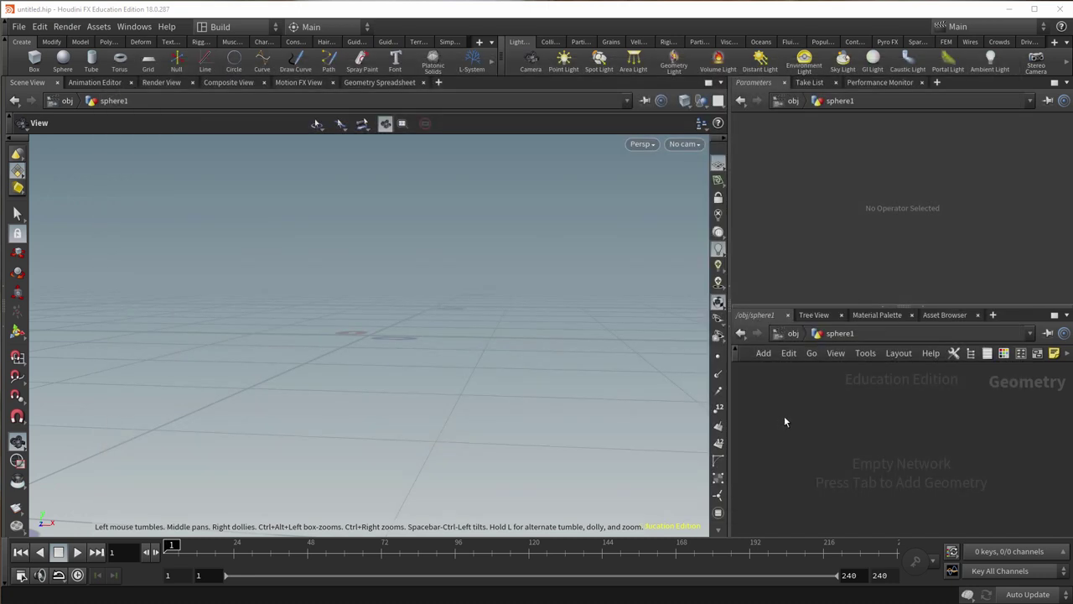
Add a new sphere1 node to the network.
{"action": "key", "text": "Tab"}
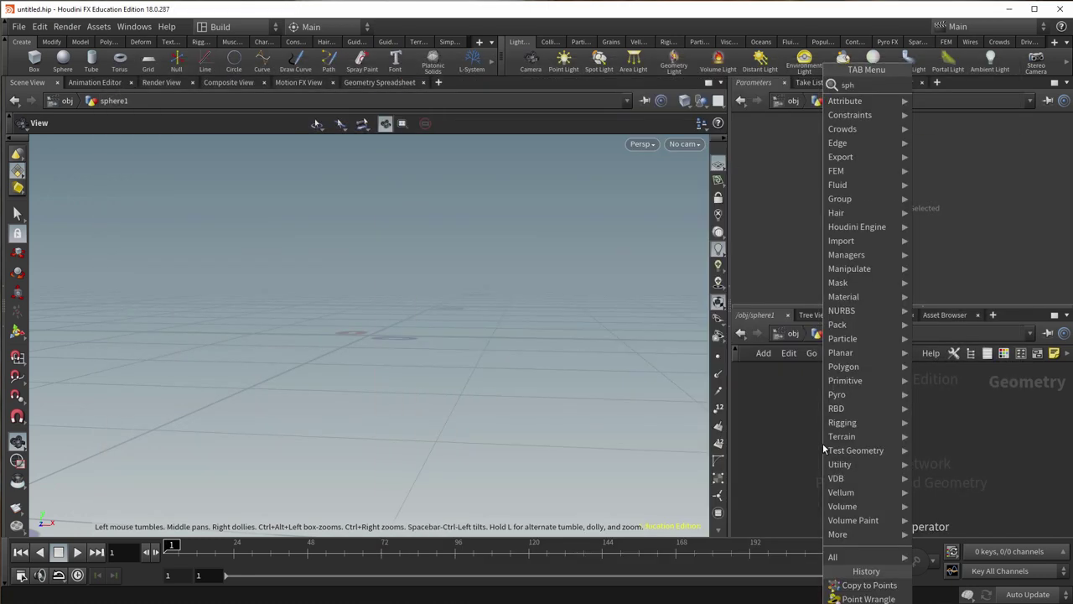
{"action": "key", "text": "Return"}
{"action": "left_click", "coordinate": [827, 421]}
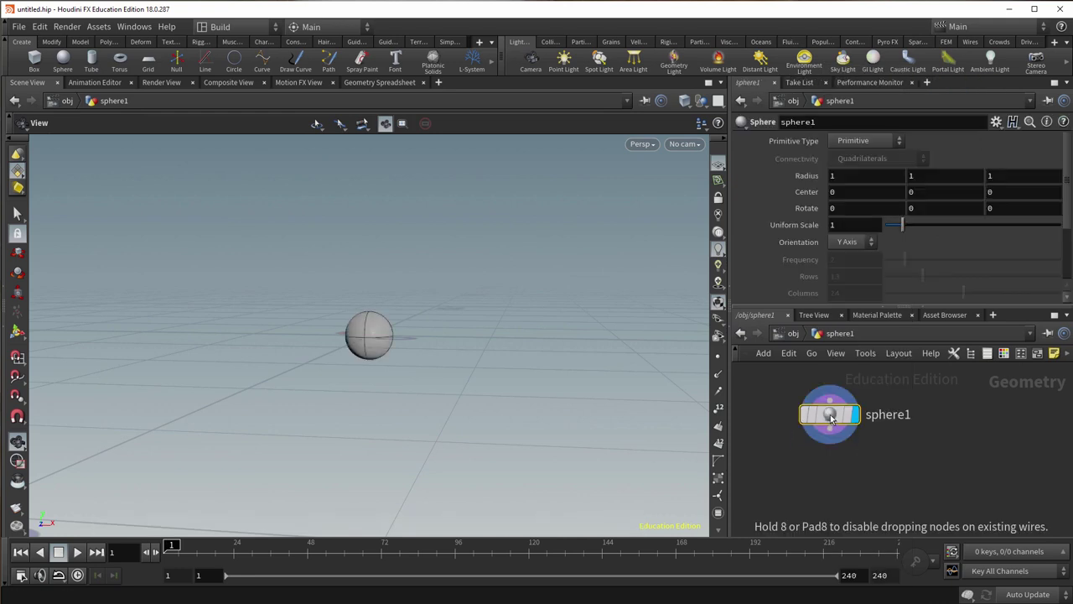
{"action": "left_click", "coordinate": [842, 468]}
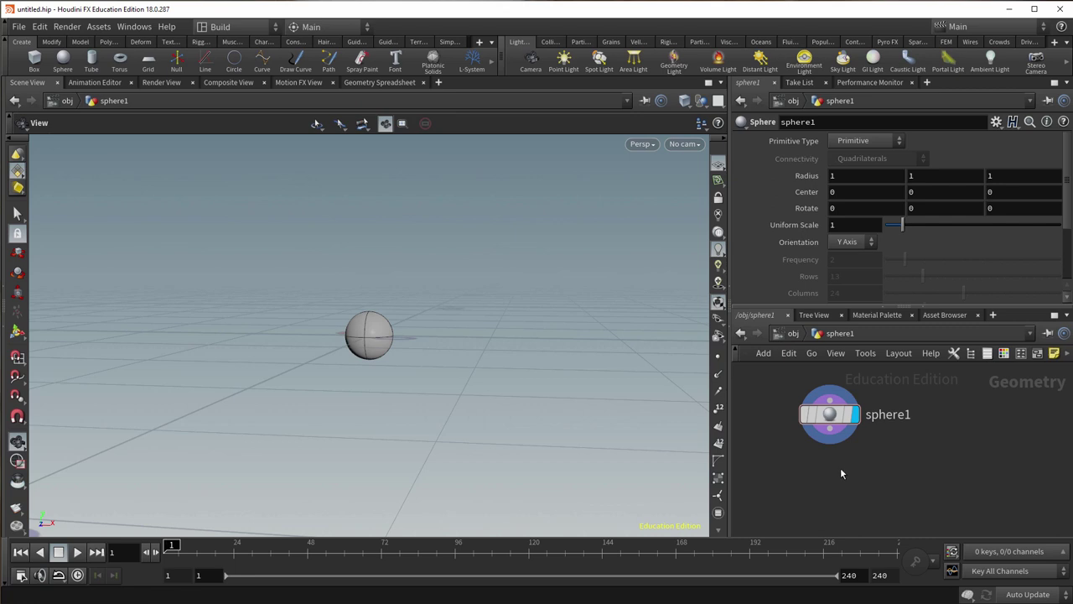
Add a Point Wrangle (pointwrangle1) and a Copy to Points node (copytopoints1) below sphere1.
{"action": "key", "text": "Tab"}
{"action": "type", "text": "point"}
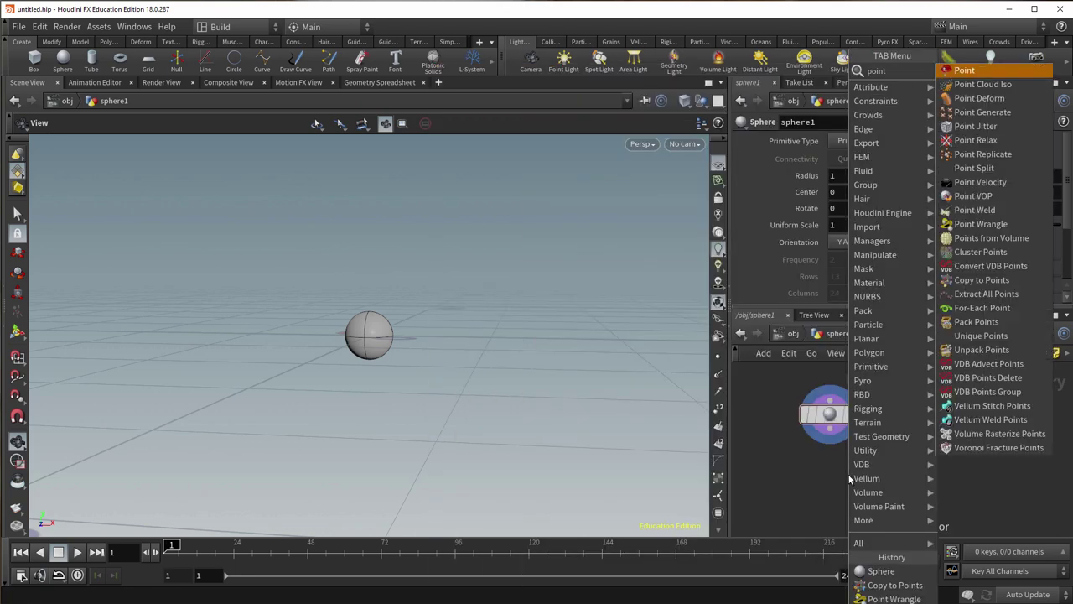
{"action": "left_click", "coordinate": [981, 224]}
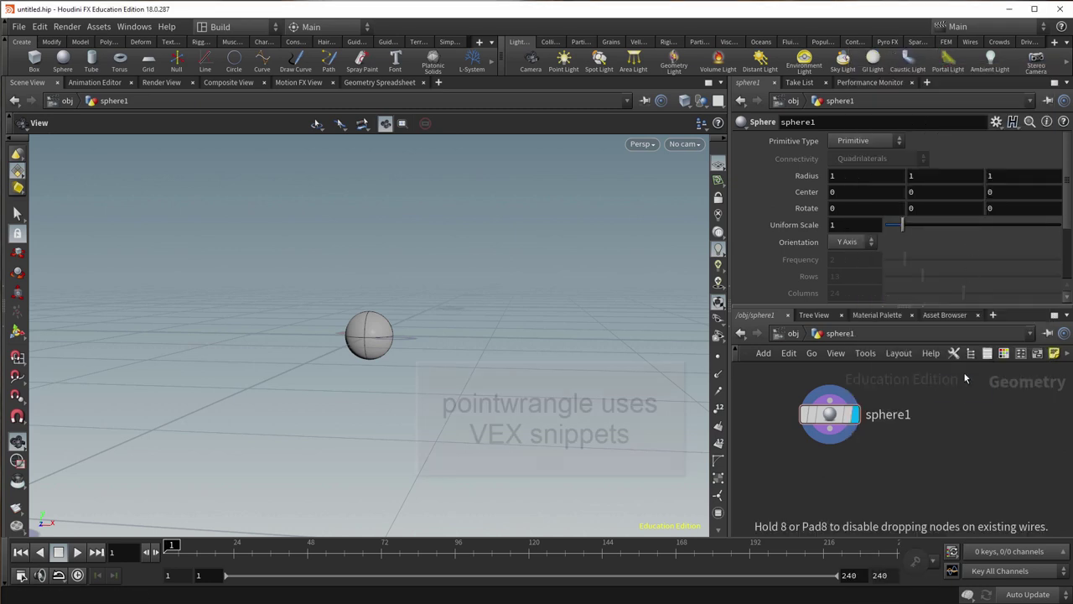
{"action": "left_click", "coordinate": [952, 416]}
{"action": "key", "text": "Tab"}
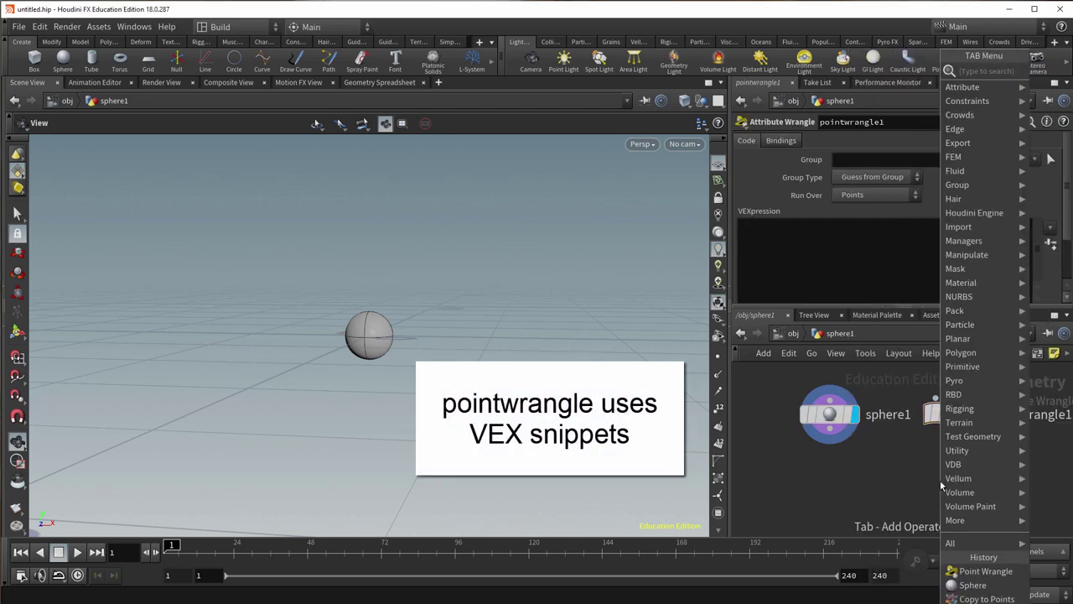
{"action": "type", "text": "copy"}
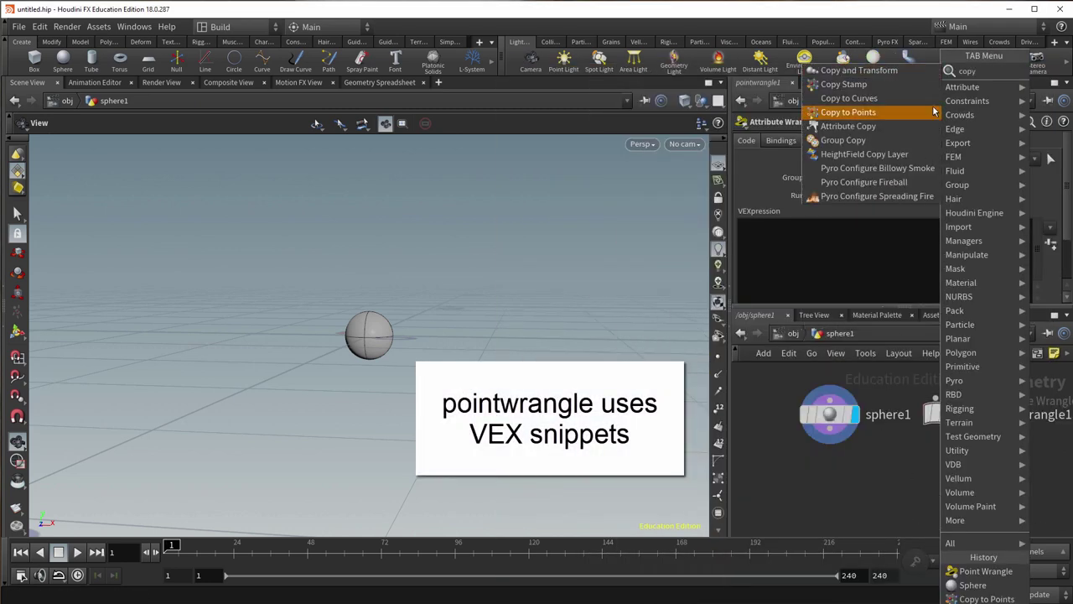
{"action": "left_click", "coordinate": [870, 117]}
{"action": "left_click", "coordinate": [879, 483]}
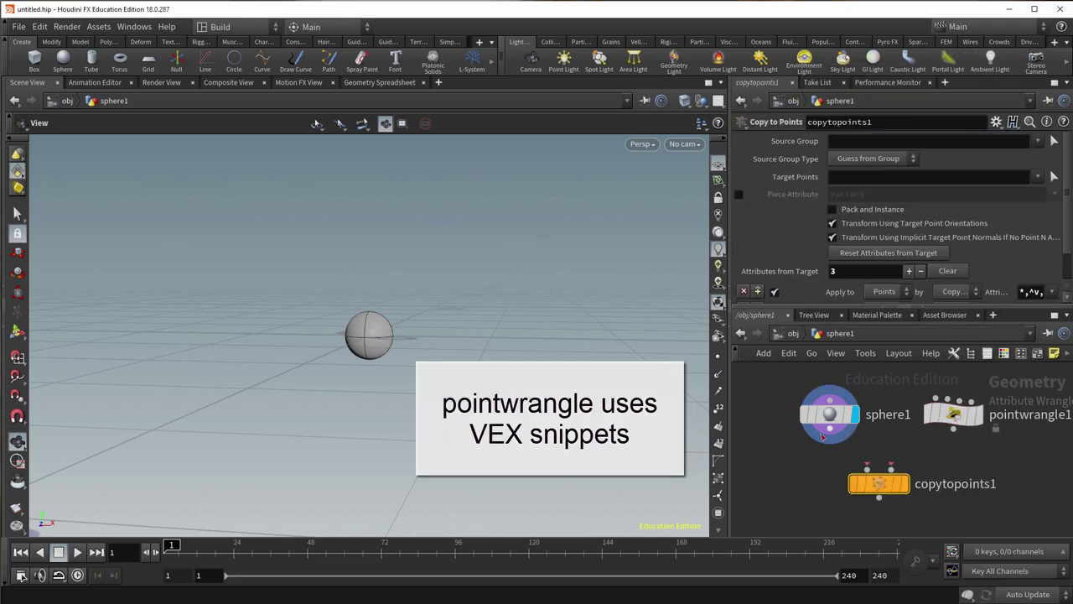
Wire sphere1 and pointwrangle1 into copytopoints1 and display its result.
{"action": "left_click", "coordinate": [867, 468]}
{"action": "left_click", "coordinate": [953, 428]}
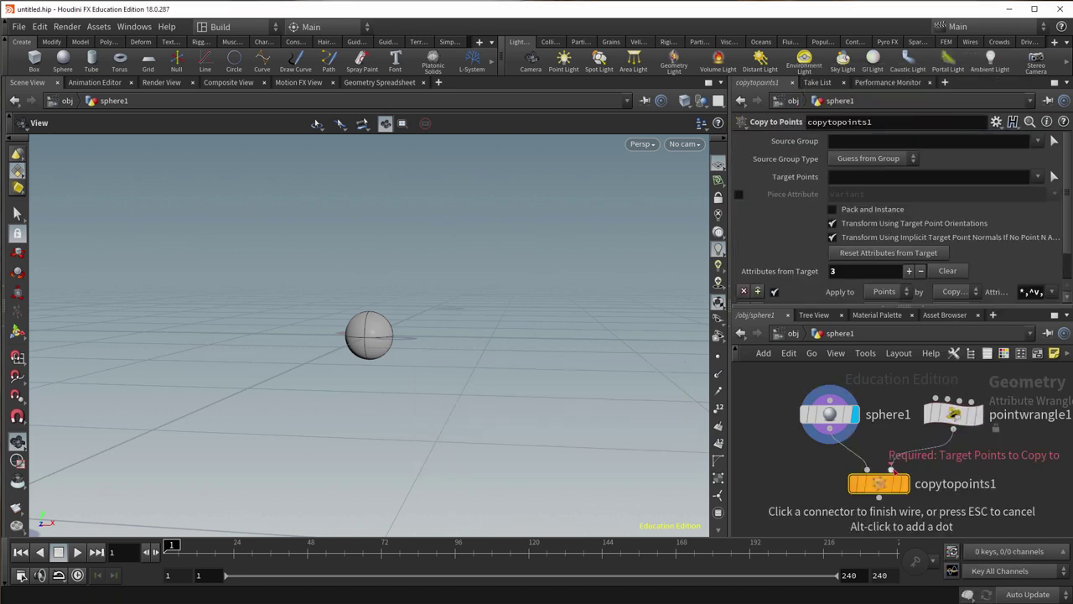
{"action": "left_click", "coordinate": [890, 469]}
{"action": "left_click", "coordinate": [942, 419]}
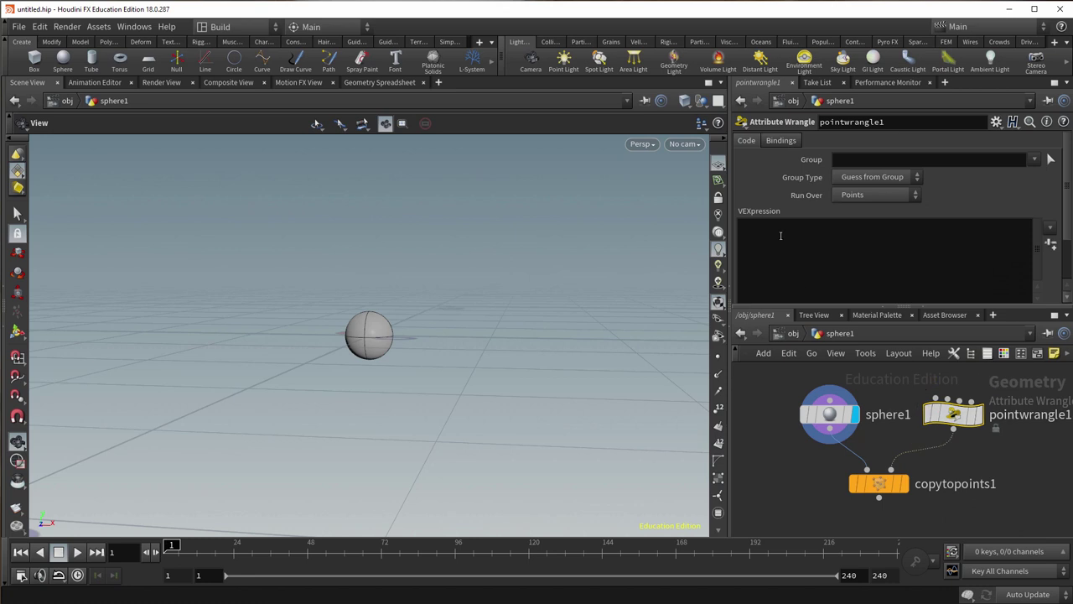
{"action": "left_click", "coordinate": [904, 484]}
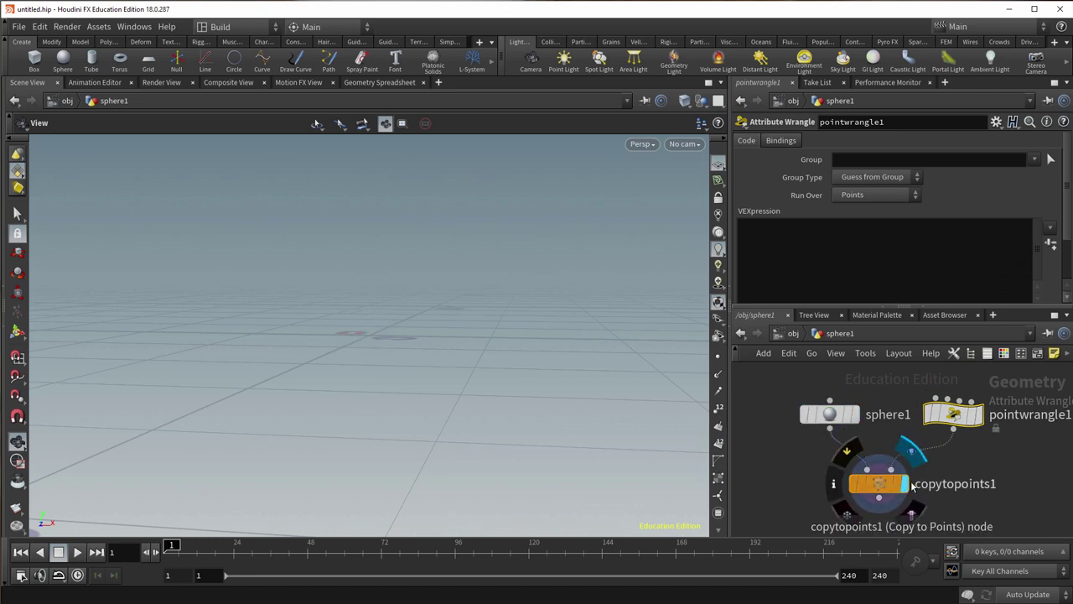
Set pointwrangle1's Run Over to Detail (only once).
{"action": "left_click", "coordinate": [779, 237]}
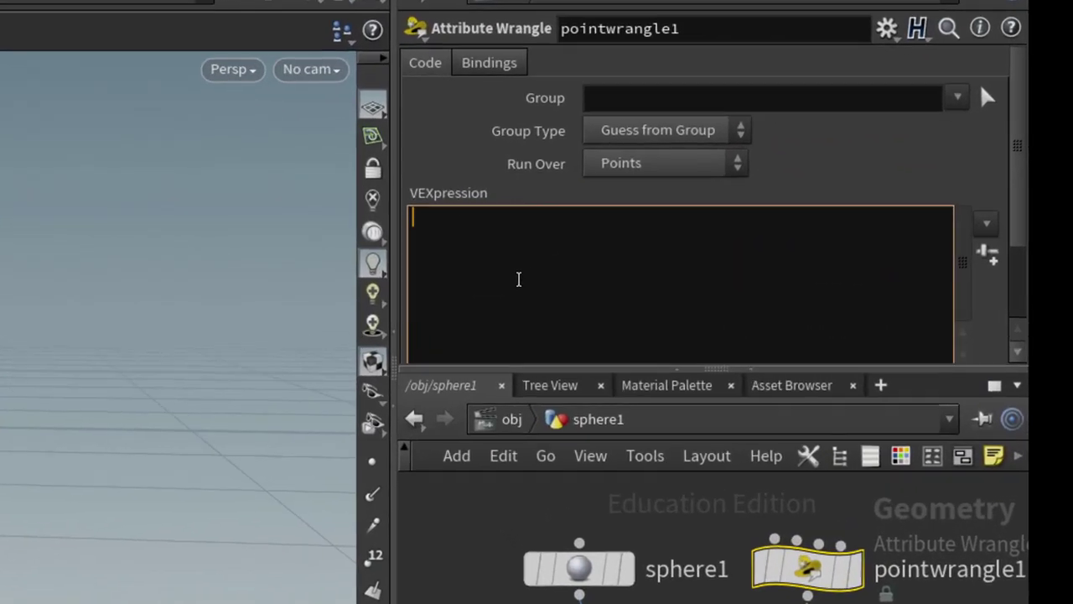
{"action": "left_click", "coordinate": [646, 164]}
{"action": "left_click", "coordinate": [652, 186]}
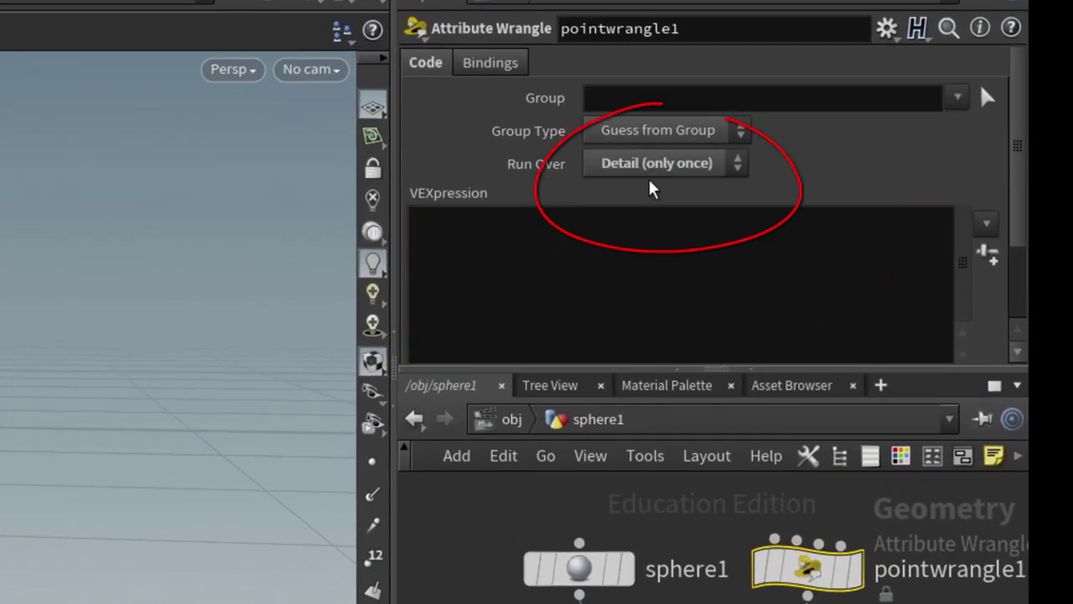
Type the loop header for (int i = 0; i < 36; i++) with empty braces.
{"action": "left_click", "coordinate": [505, 226]}
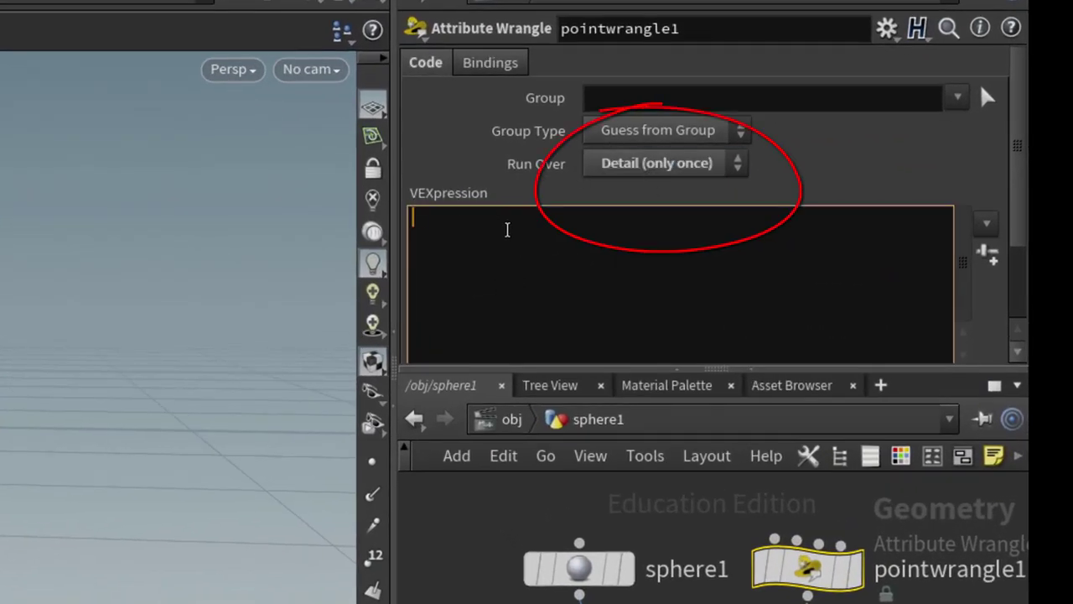
{"action": "type", "text": "for (int"}
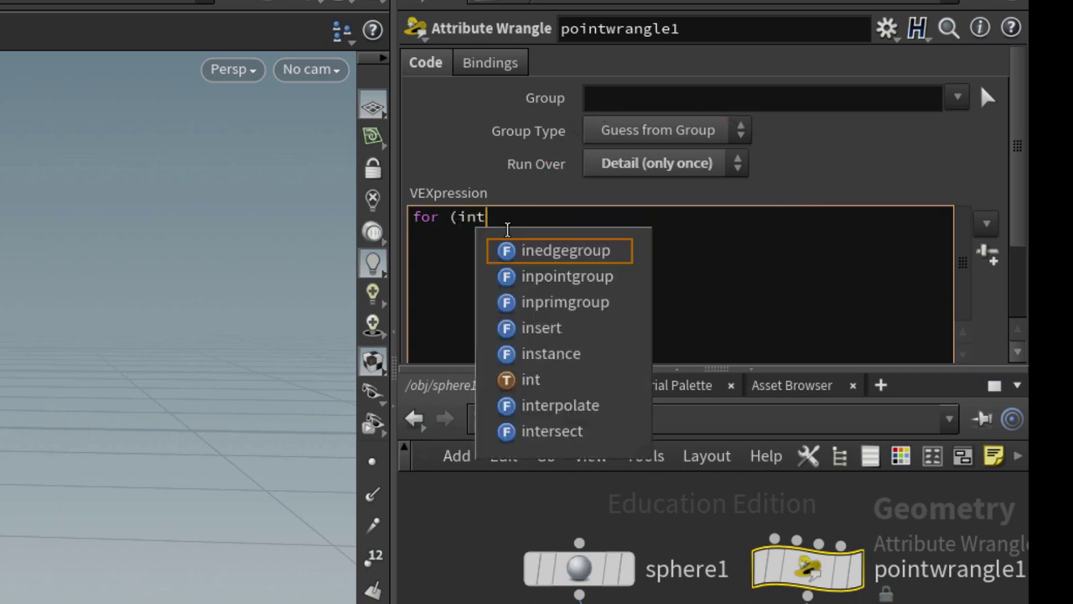
{"action": "type", "text": " i = 0; "}
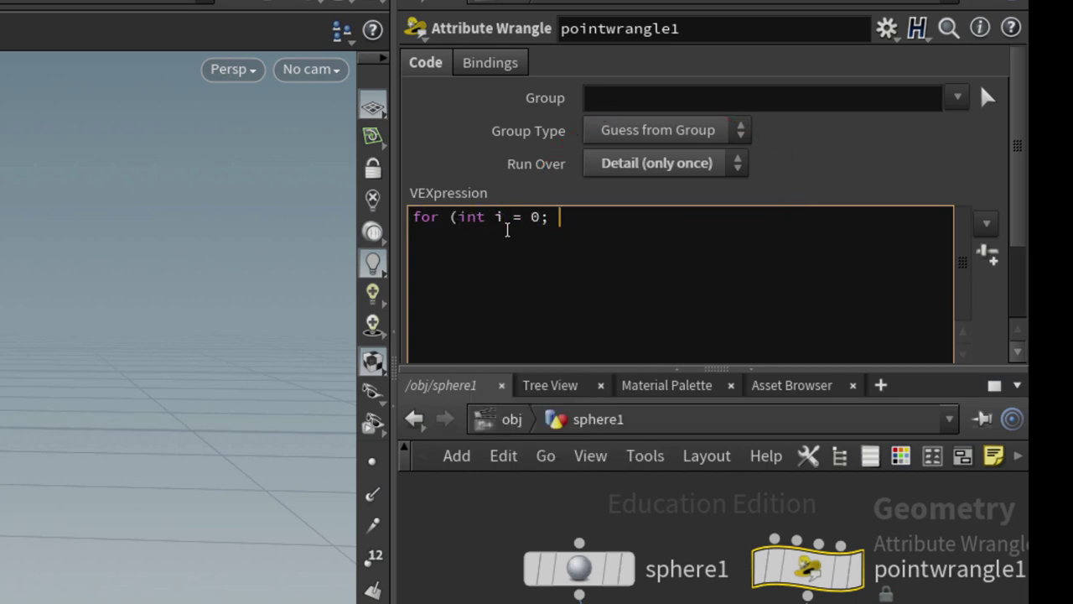
{"action": "type", "text": "i < 36; i++)"}
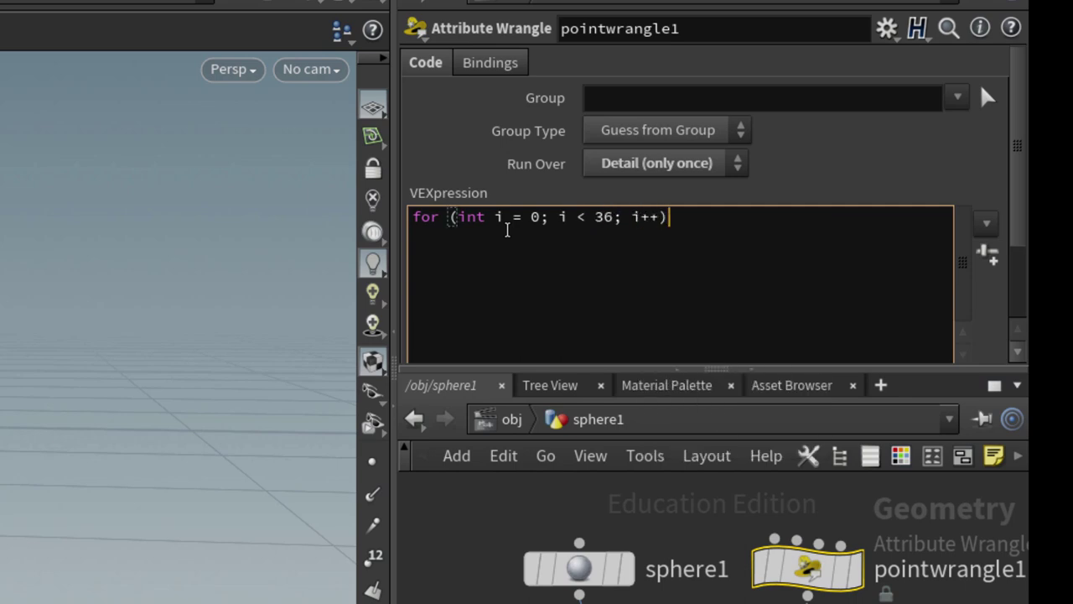
{"action": "key", "text": "Return"}
{"action": "type", "text": "{"}
{"action": "key", "text": "Return"}
{"action": "type", "text": "}"}
Add the indented line float x = 5 * cos(radians(10*i)); inside the loop.
{"action": "left_click", "coordinate": [447, 235]}
{"action": "key", "text": "Return"}
{"action": "key", "text": "Tab"}
{"action": "type", "text": "fo"}
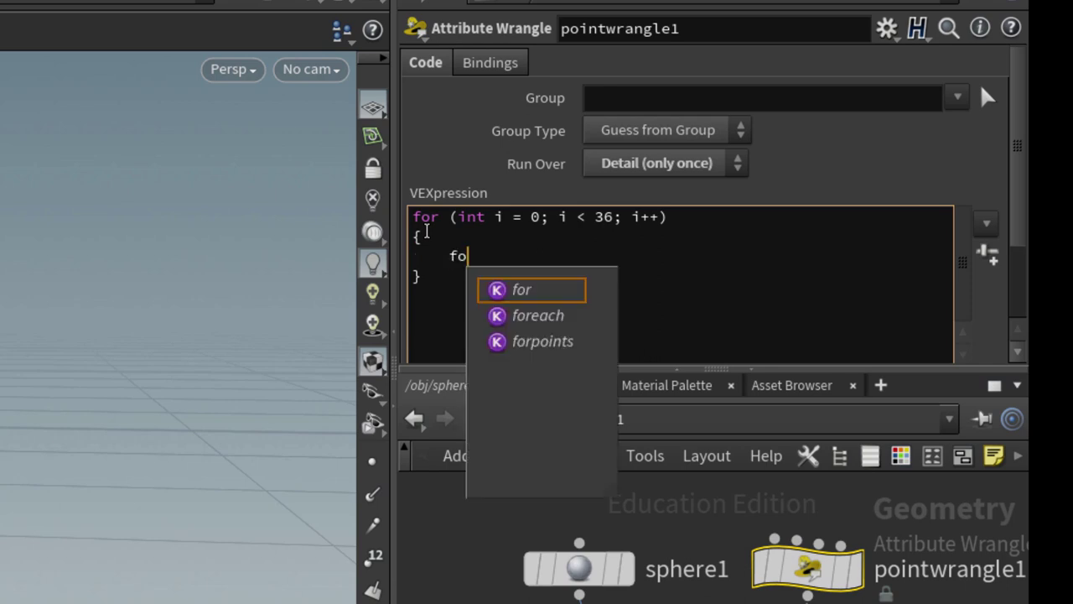
{"action": "key", "text": "BackSpace"}
{"action": "type", "text": "loat x "}
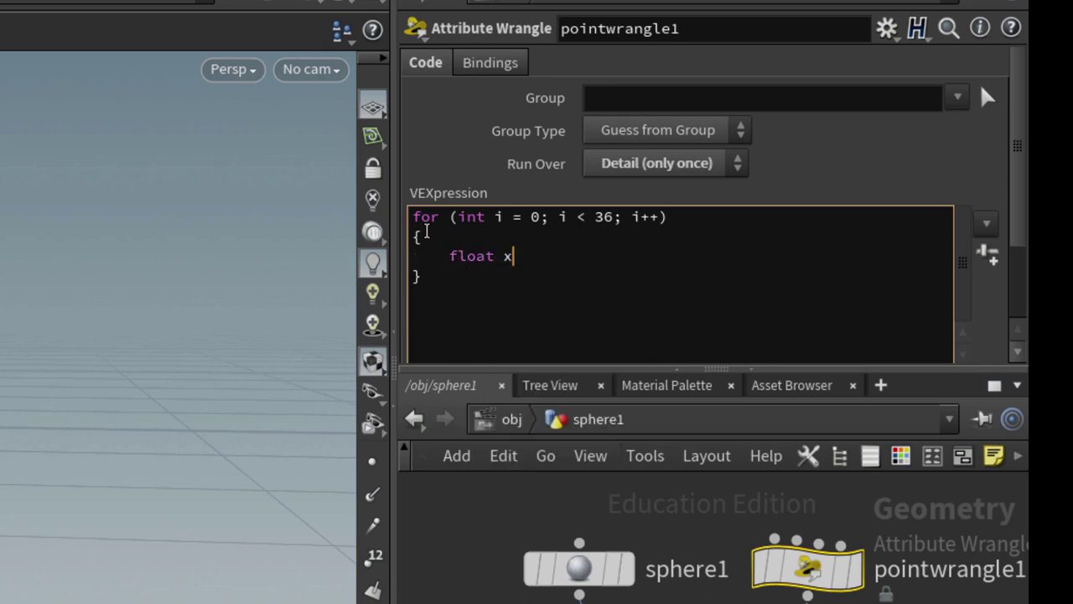
{"action": "type", "text": "= 5 * cos("}
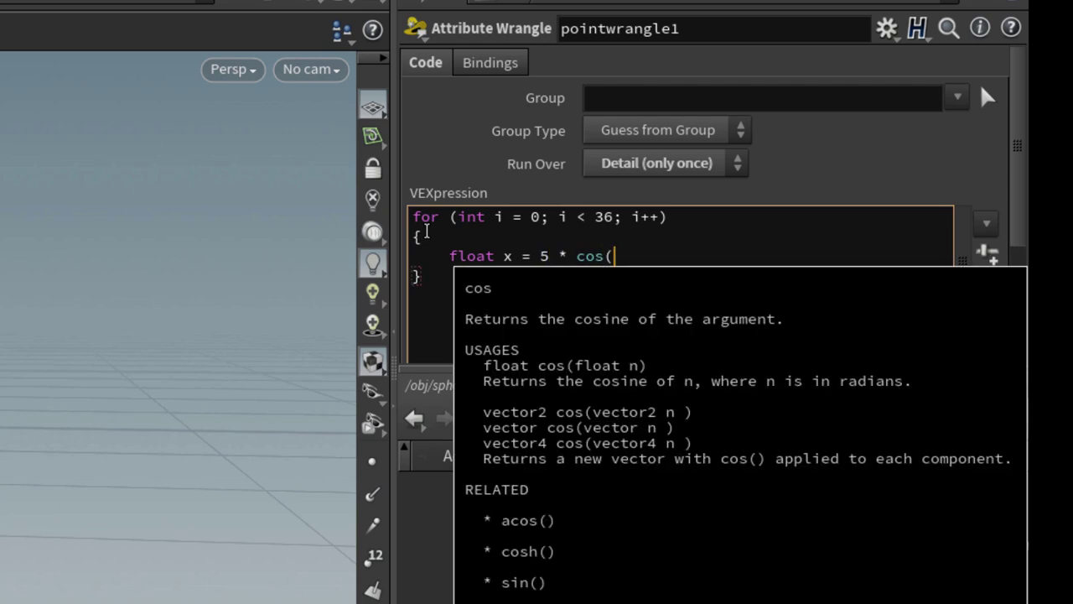
{"action": "type", "text": "radi"}
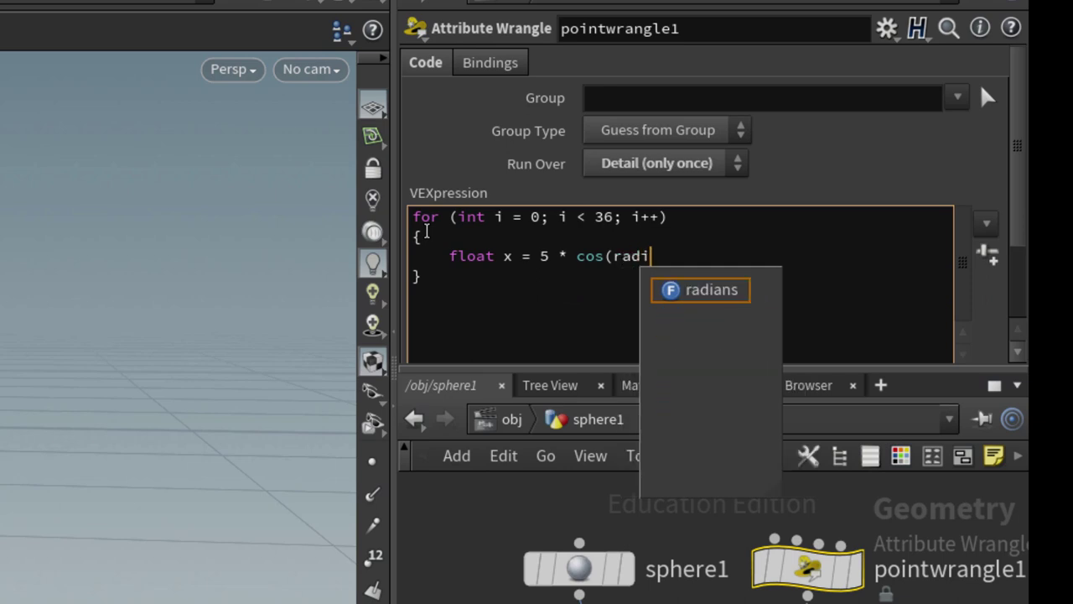
{"action": "type", "text": "ans("}
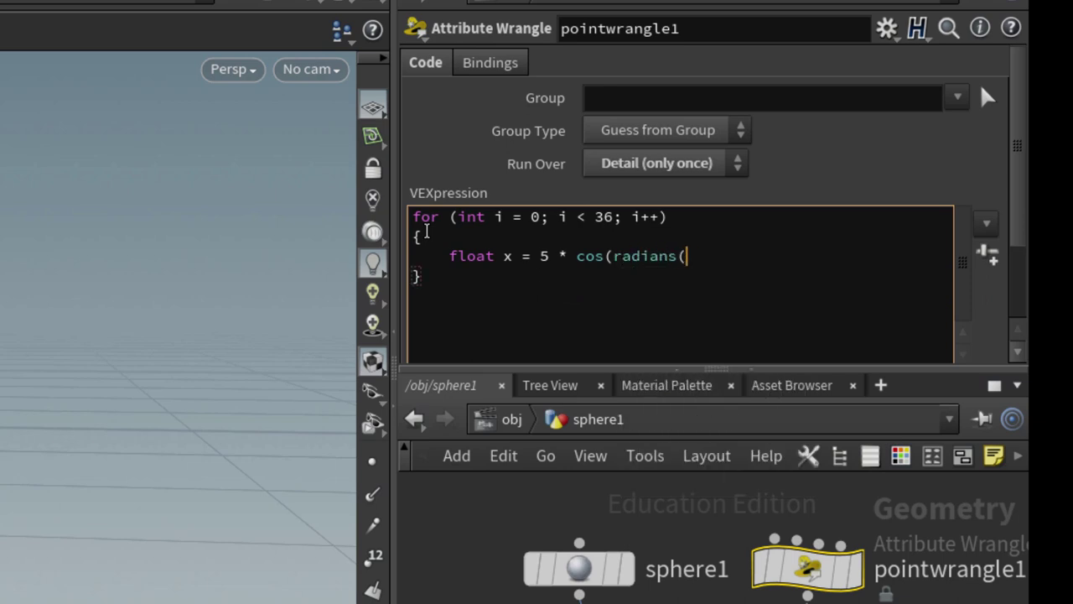
{"action": "type", "text": "10*i));"}
Duplicate the x line as float y = 5 * sin(radians(10*i));.
{"action": "key", "text": "Return"}
{"action": "left_click_drag", "start_coordinate": [764, 257], "coordinate": [452, 255]}
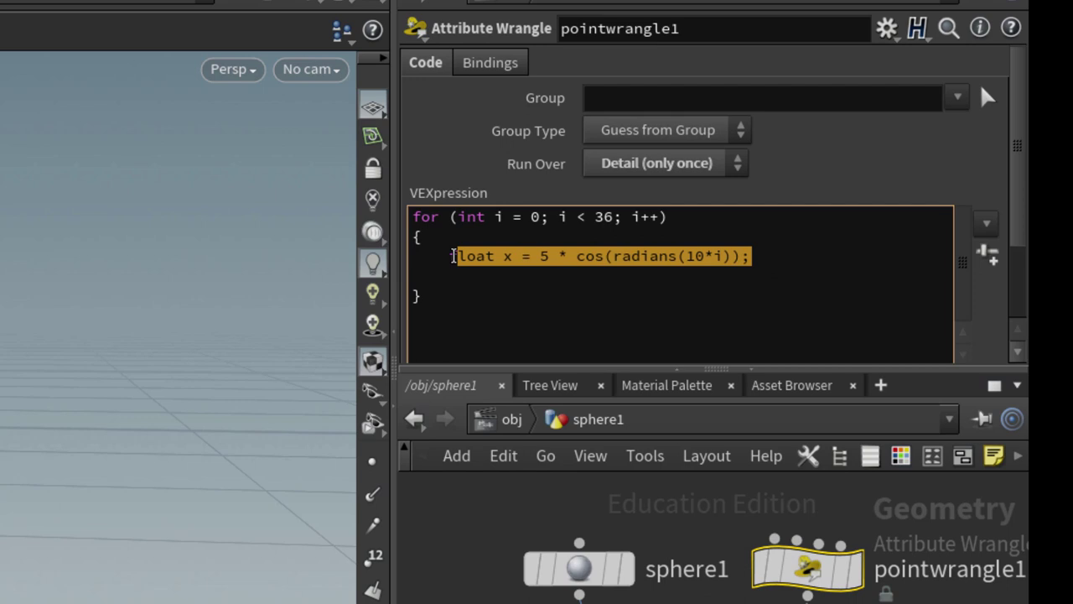
{"action": "key", "text": "ctrl+c"}
{"action": "left_click", "coordinate": [449, 277]}
{"action": "key", "text": "ctrl+v"}
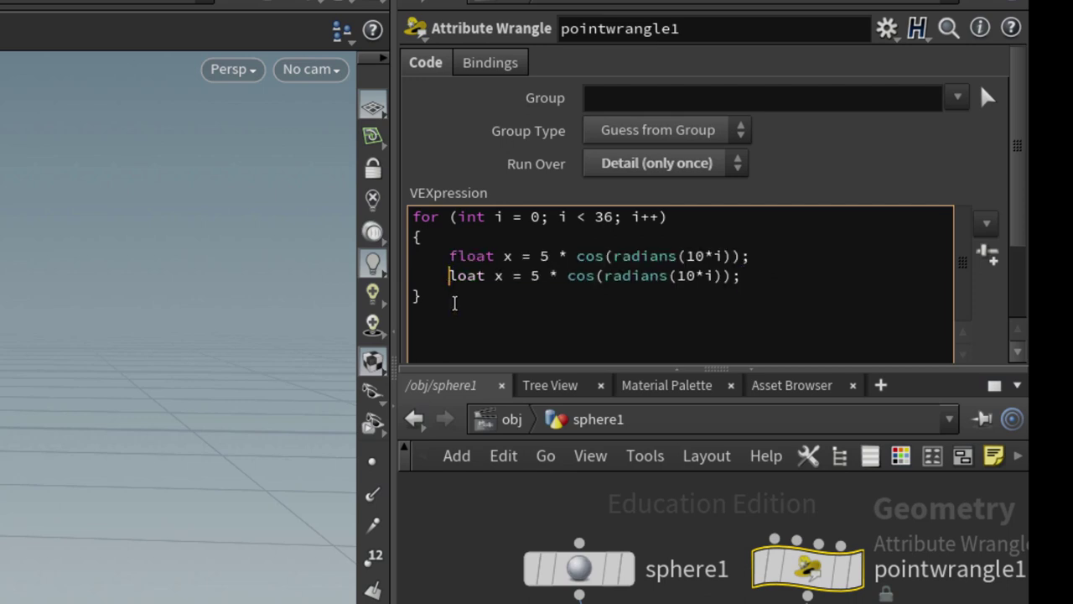
{"action": "type", "text": "f"}
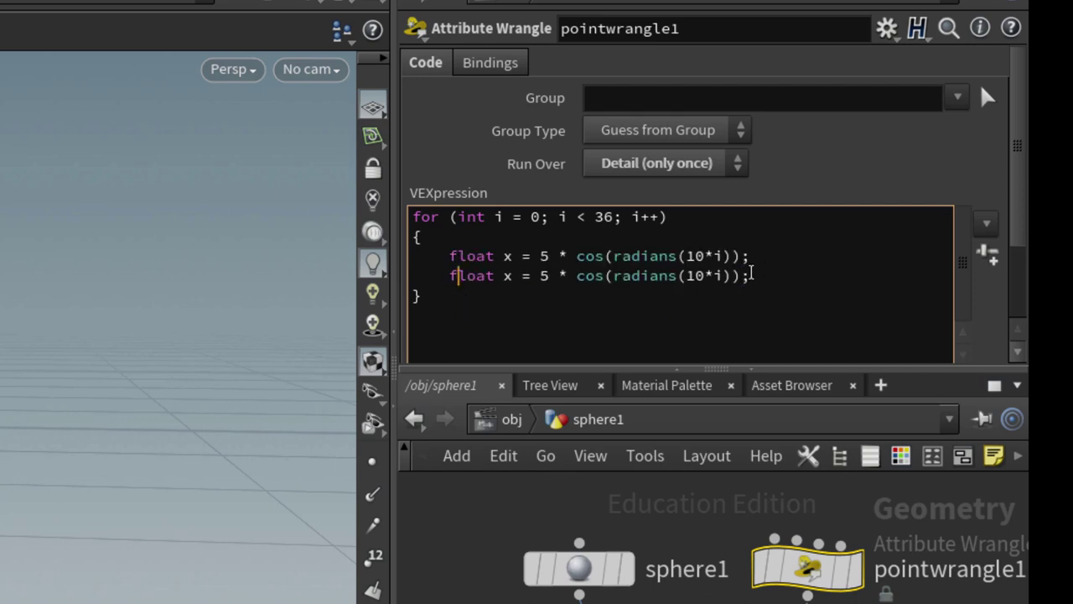
{"action": "left_click", "coordinate": [511, 276]}
{"action": "key", "text": "BackSpace"}
{"action": "type", "text": "y"}
{"action": "double_click", "coordinate": [598, 276]}
{"action": "type", "text": "sin"}
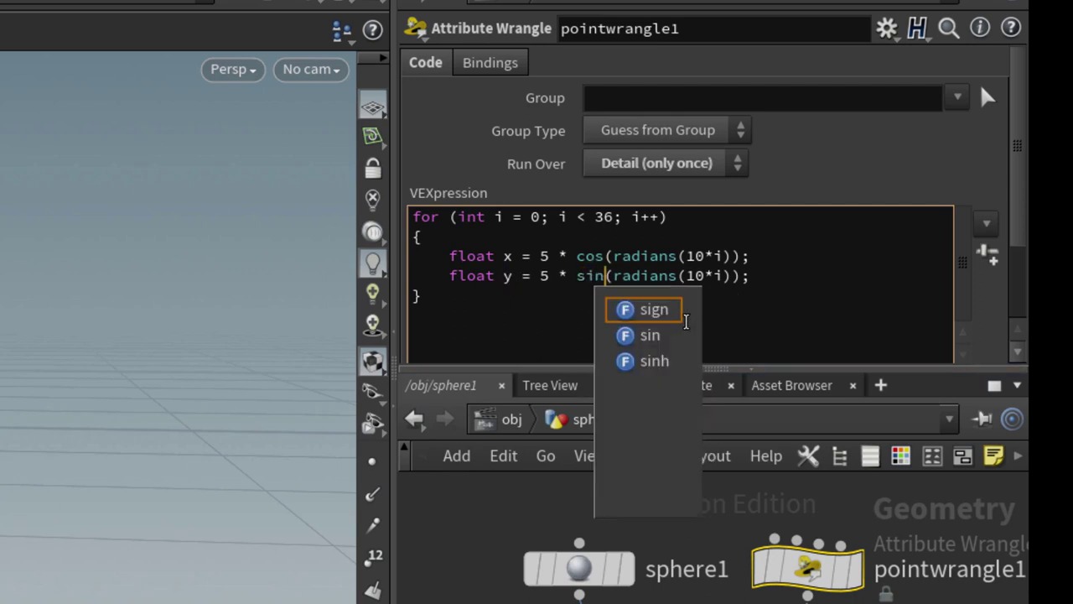
{"action": "left_click", "coordinate": [752, 276]}
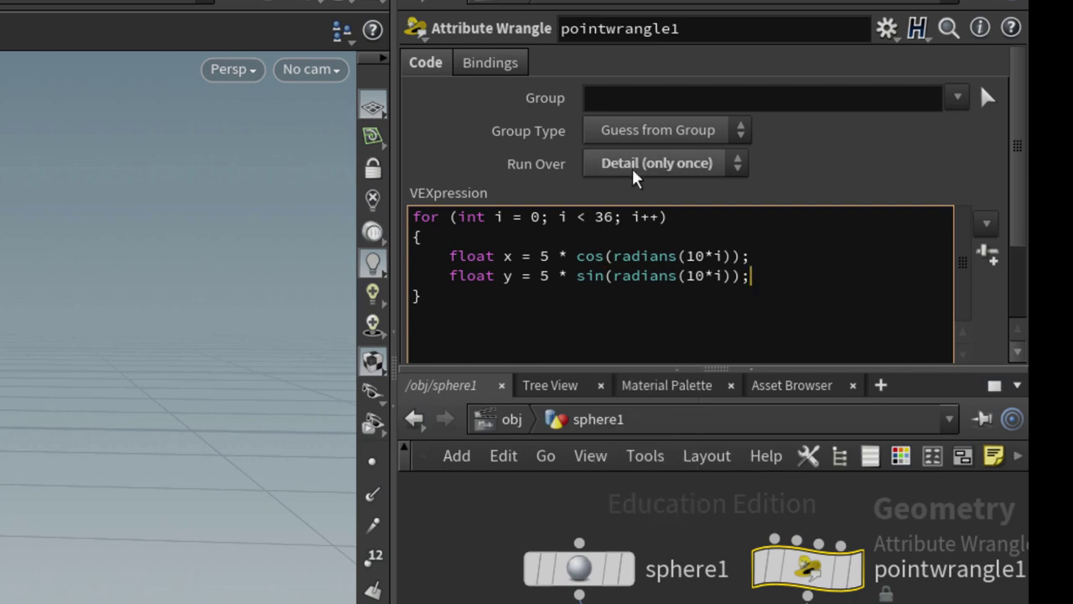
Add the lines v@loc = set(x,y,0); and addpoint(0,v@loc); to the loop.
{"action": "key", "text": "Return"}
{"action": "type", "text": "v"}
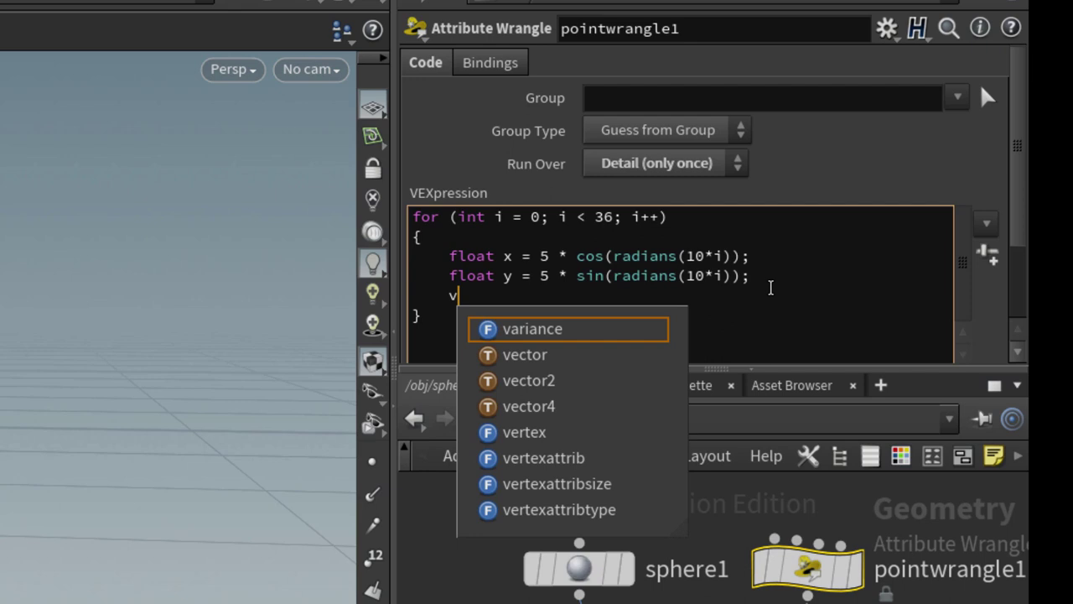
{"action": "type", "text": "@loc "}
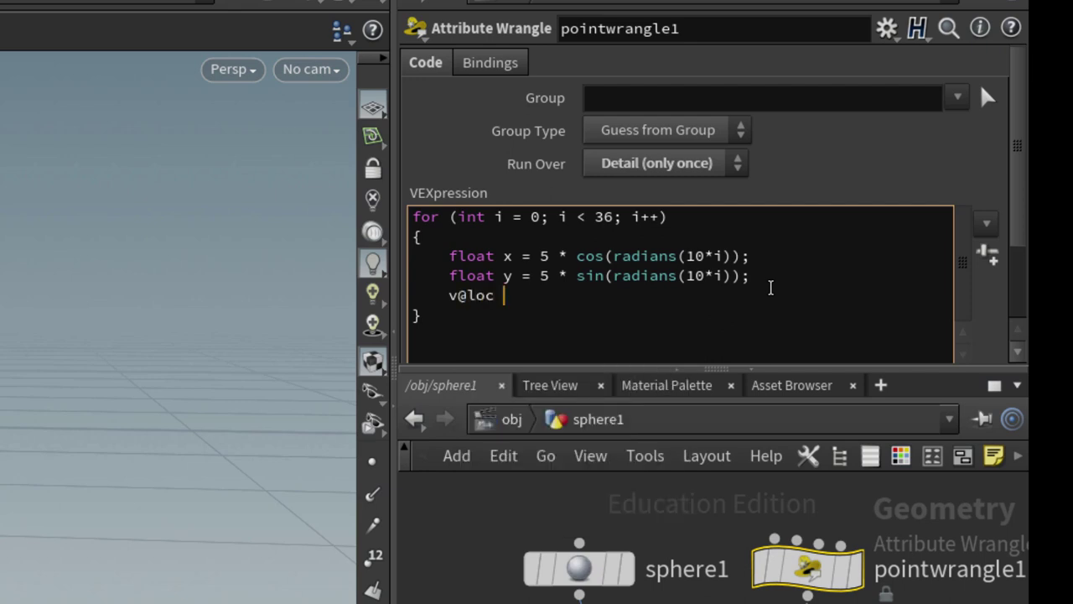
{"action": "type", "text": "= set(x,y,0);"}
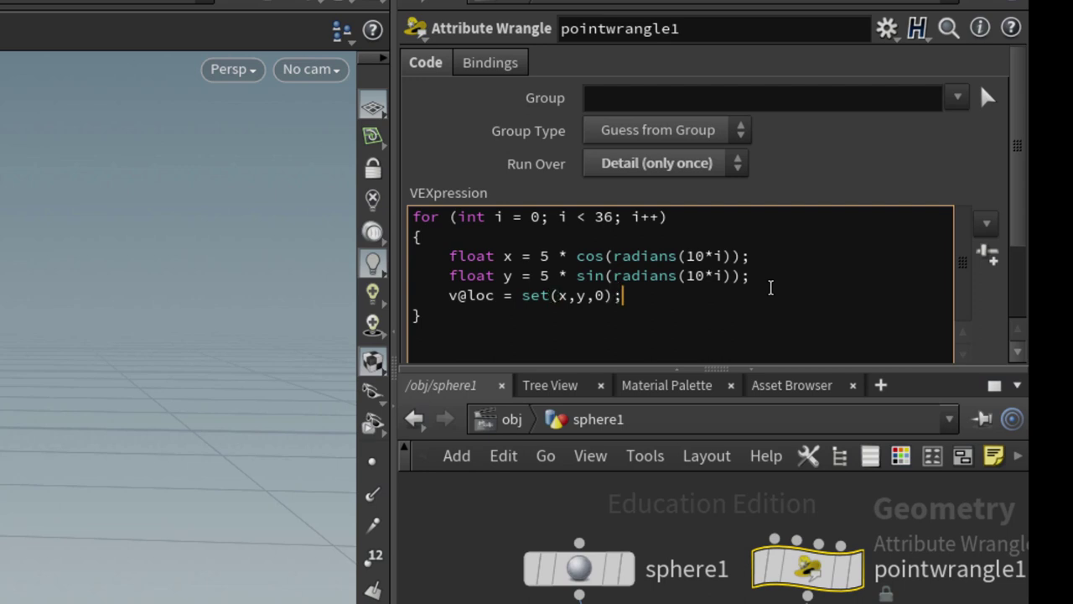
{"action": "key", "text": "Return"}
{"action": "type", "text": "addpo"}
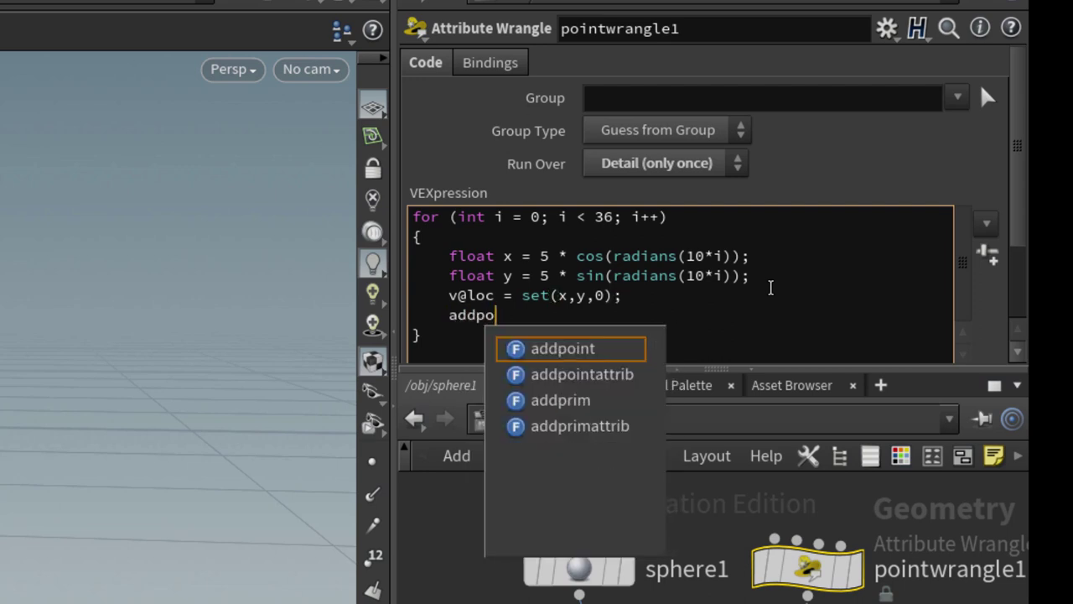
{"action": "type", "text": "int(0"}
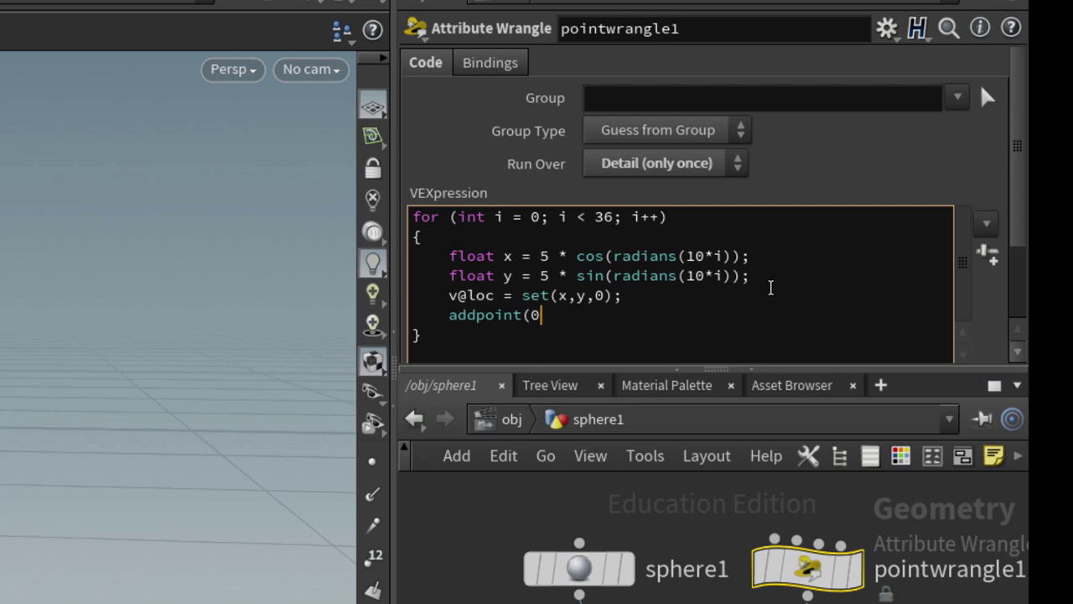
{"action": "type", "text": ",v@loc);"}
{"action": "key", "text": "Return"}
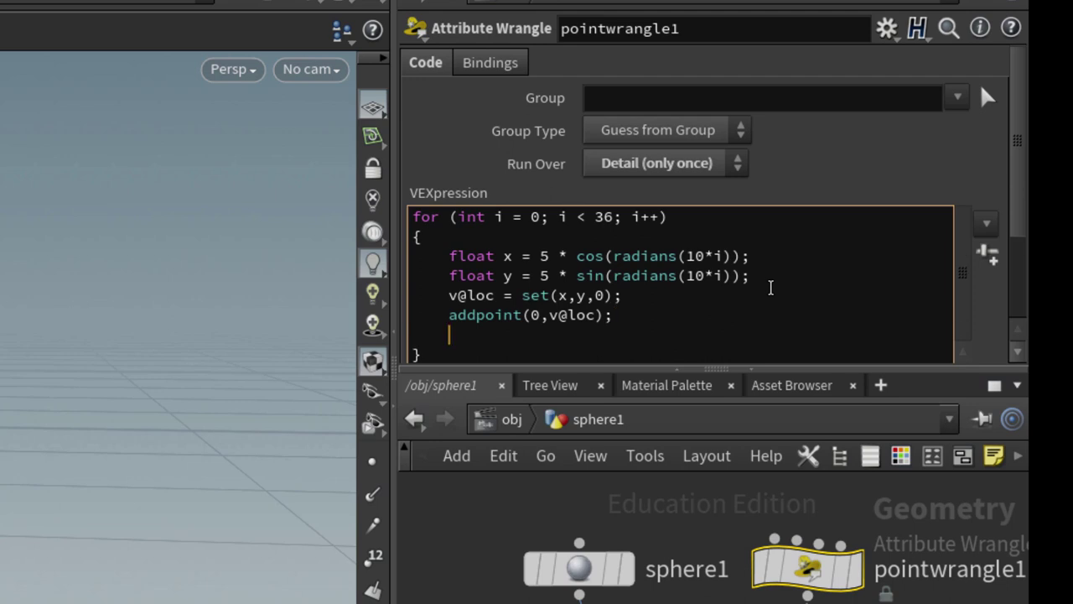
{"action": "key", "text": "BackSpace"}
{"action": "key", "text": "BackSpace"}
{"action": "key", "text": "BackSpace"}
{"action": "key", "text": "BackSpace"}
{"action": "key", "text": "BackSpace"}
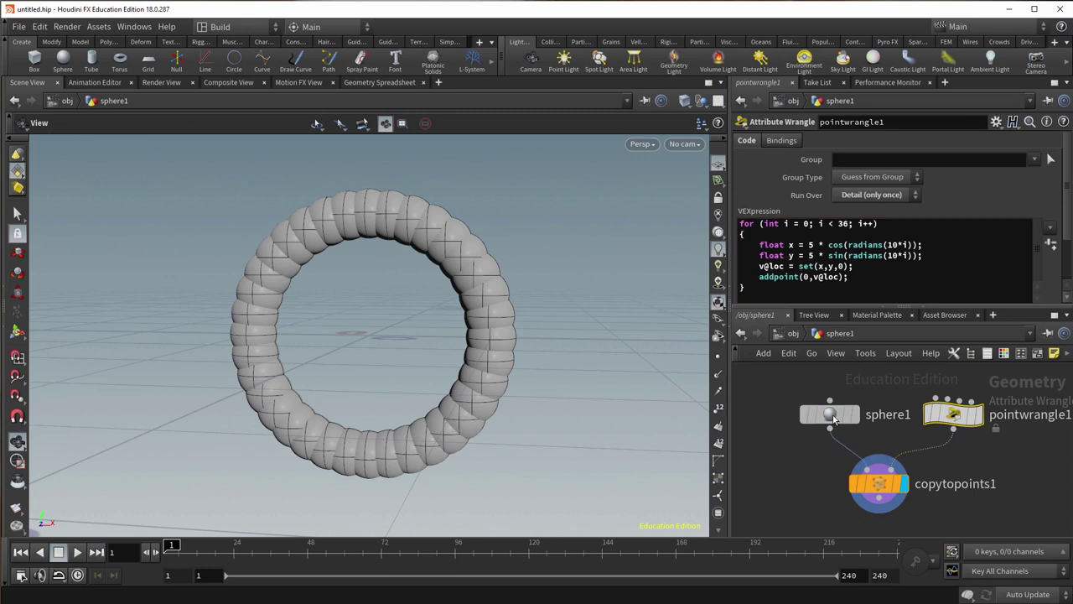
Set sphere1's Uniform Scale to 0.5.
{"action": "left_click", "coordinate": [830, 415]}
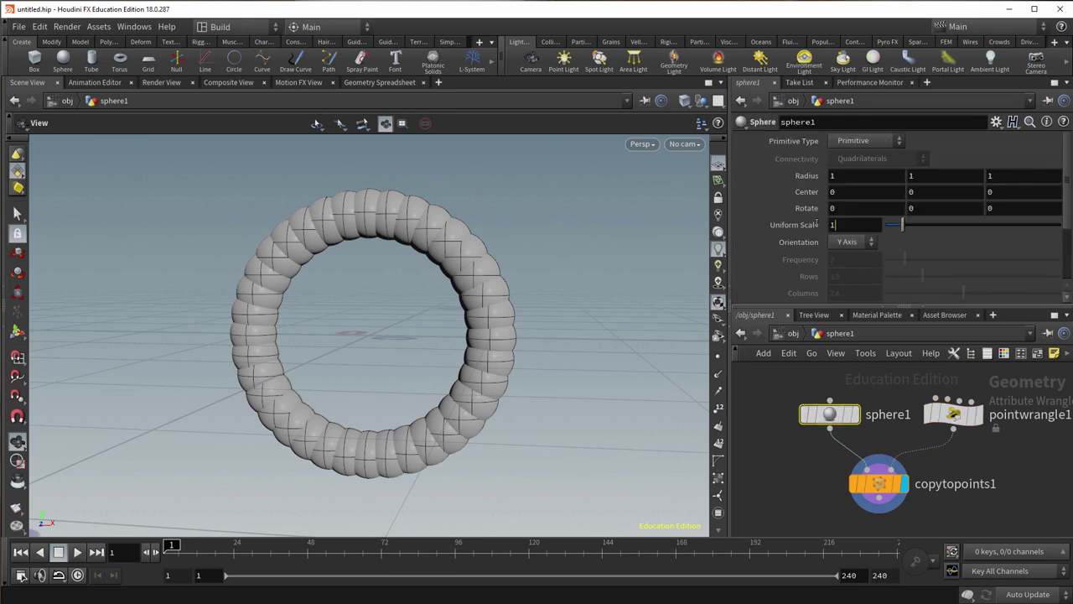
{"action": "type", "text": "0.5"}
{"action": "key", "text": "Return"}
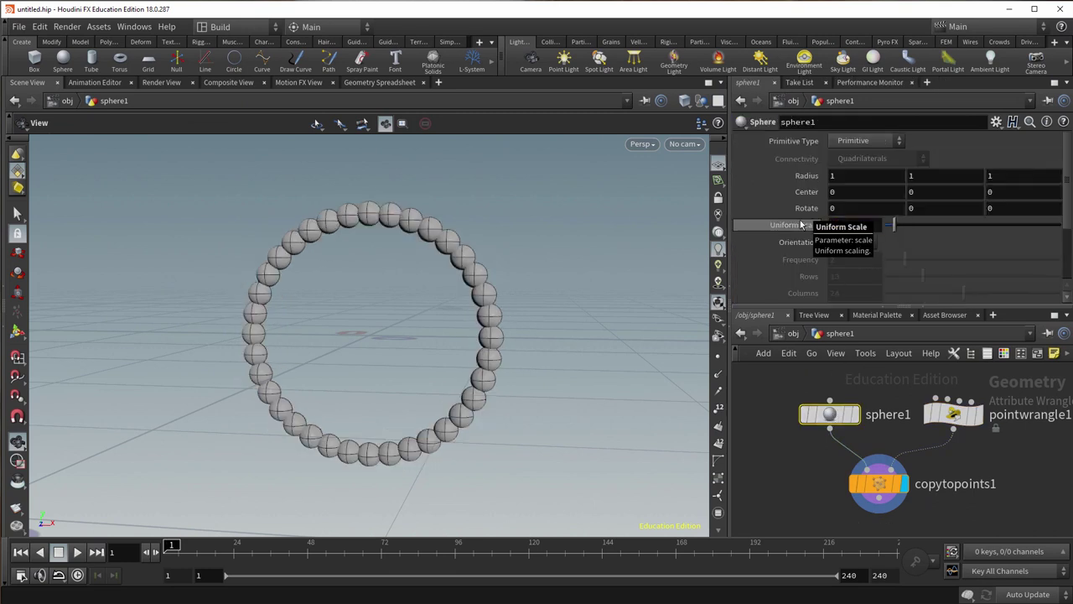
{"action": "mouse_move", "coordinate": [961, 422]}
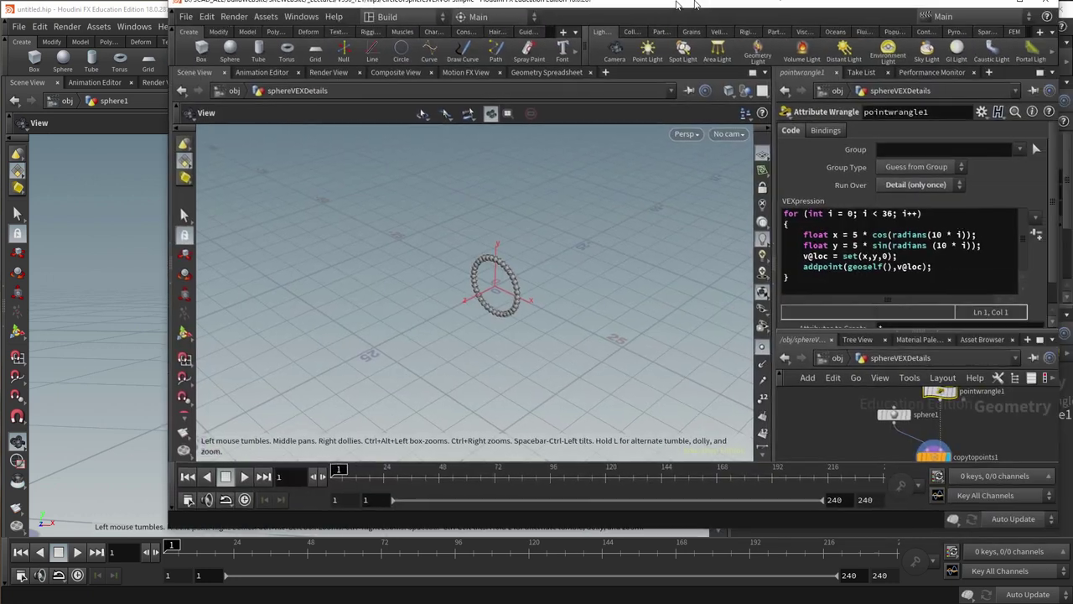
Move the circleOfSpheresVEXVOPS.hipnc window left and resize it to fill the screen.
{"action": "left_click_drag", "start_coordinate": [687, 14], "coordinate": [524, 14]}
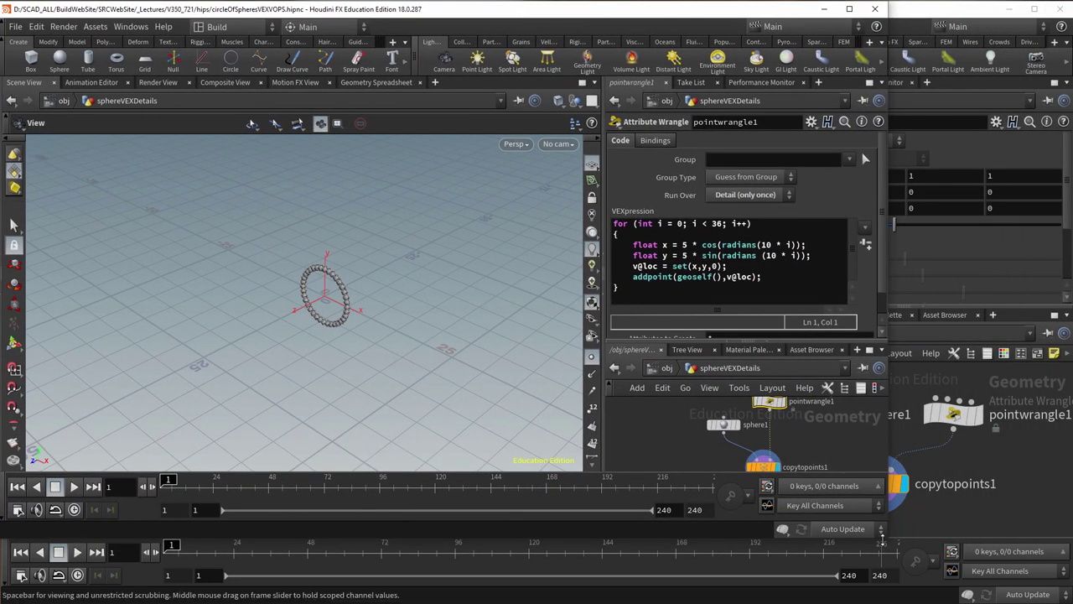
{"action": "left_click_drag", "start_coordinate": [887, 538], "coordinate": [1072, 602]}
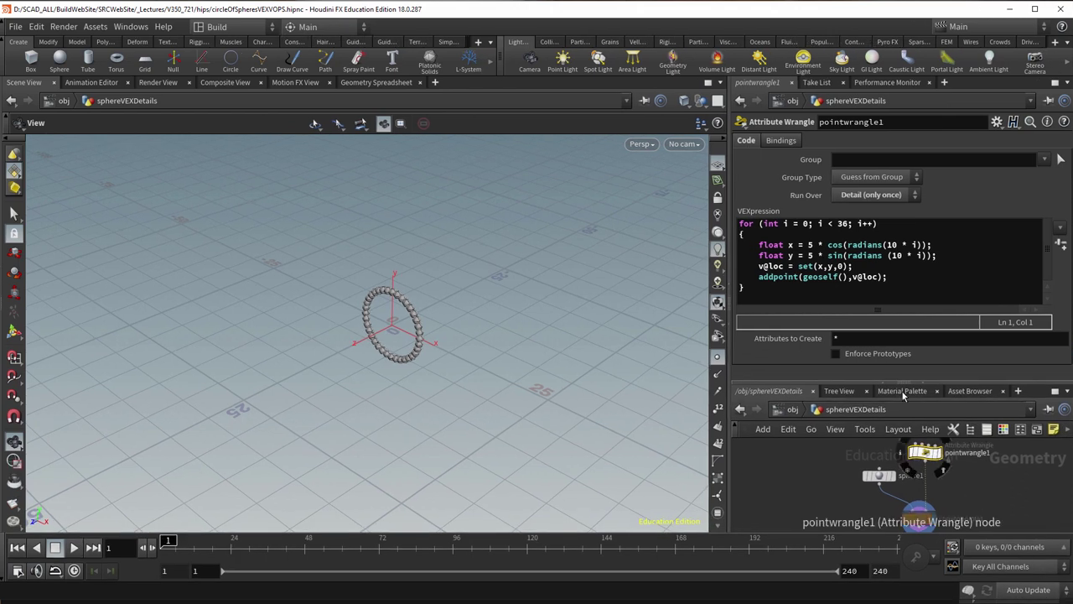
Go up to obj level and zoom in on the Regular and Details network boxes.
{"action": "left_click", "coordinate": [795, 409]}
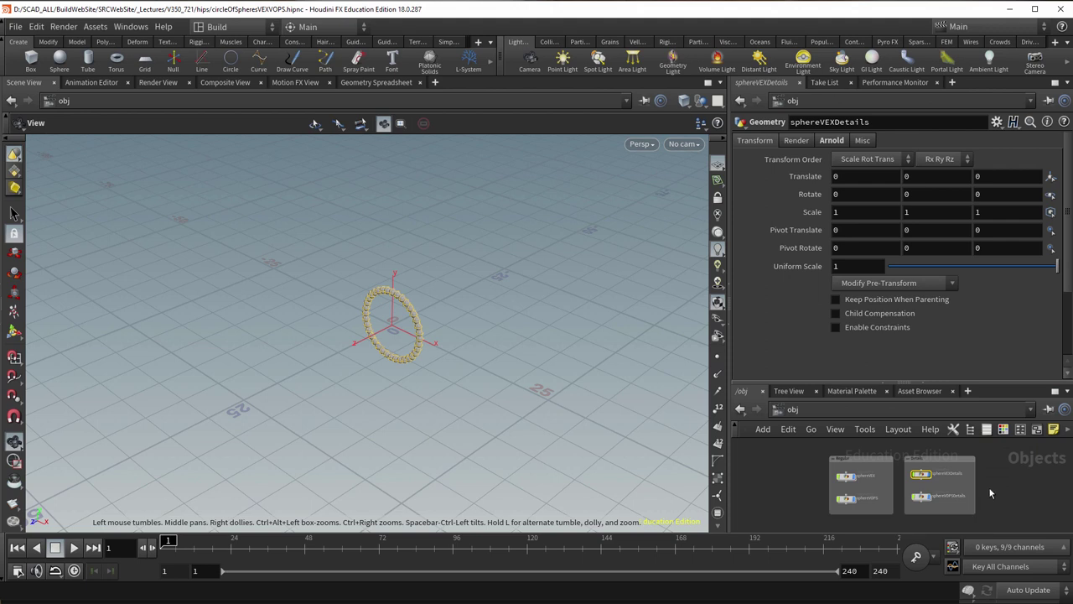
{"action": "scroll", "coordinate": [815, 472], "scroll_direction": "up", "scroll_amount": 5}
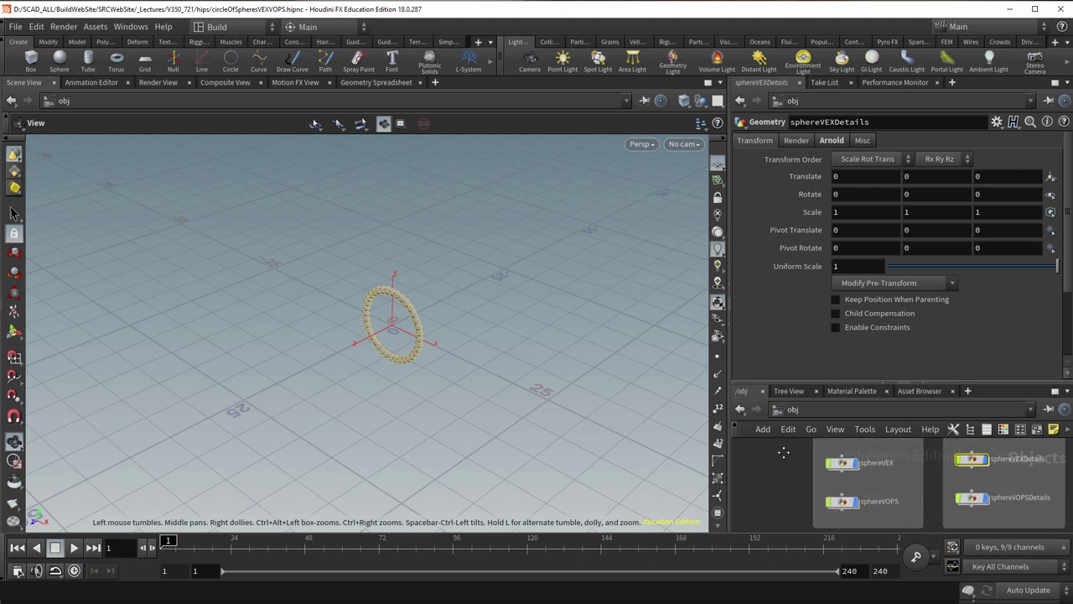
{"action": "mouse_move", "coordinate": [826, 475]}
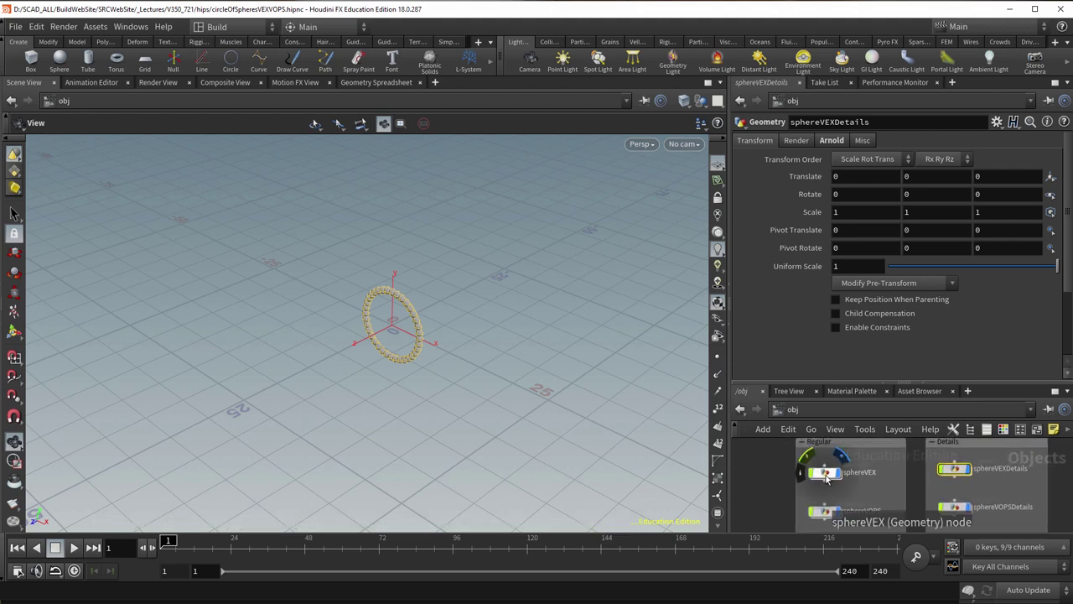
{"action": "mouse_move", "coordinate": [942, 513]}
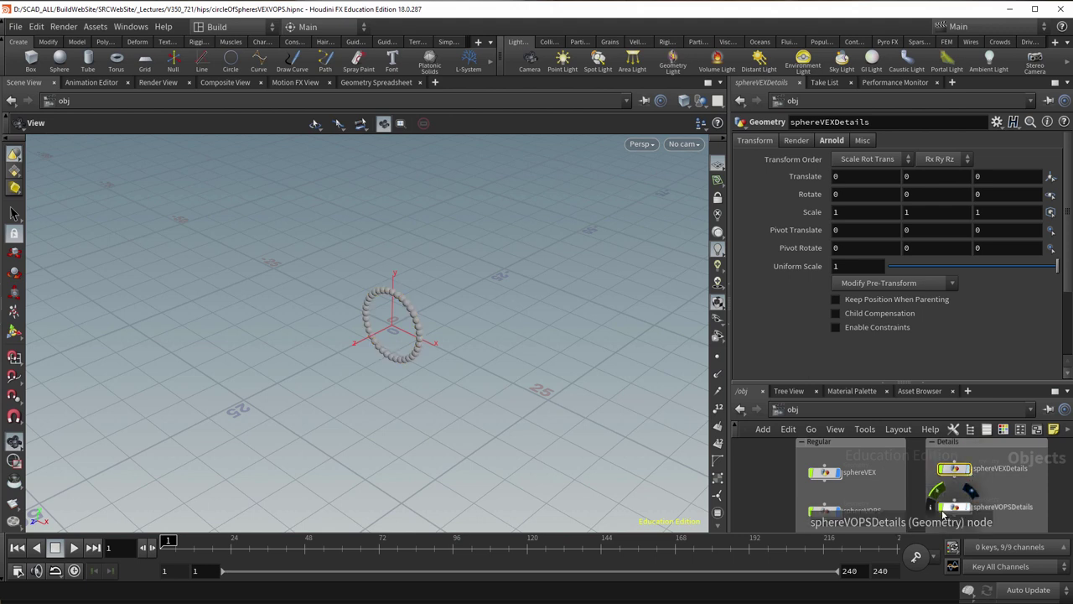
Enter the sphereVEX object and inspect the 36-point line1 node.
{"action": "left_click", "coordinate": [826, 476]}
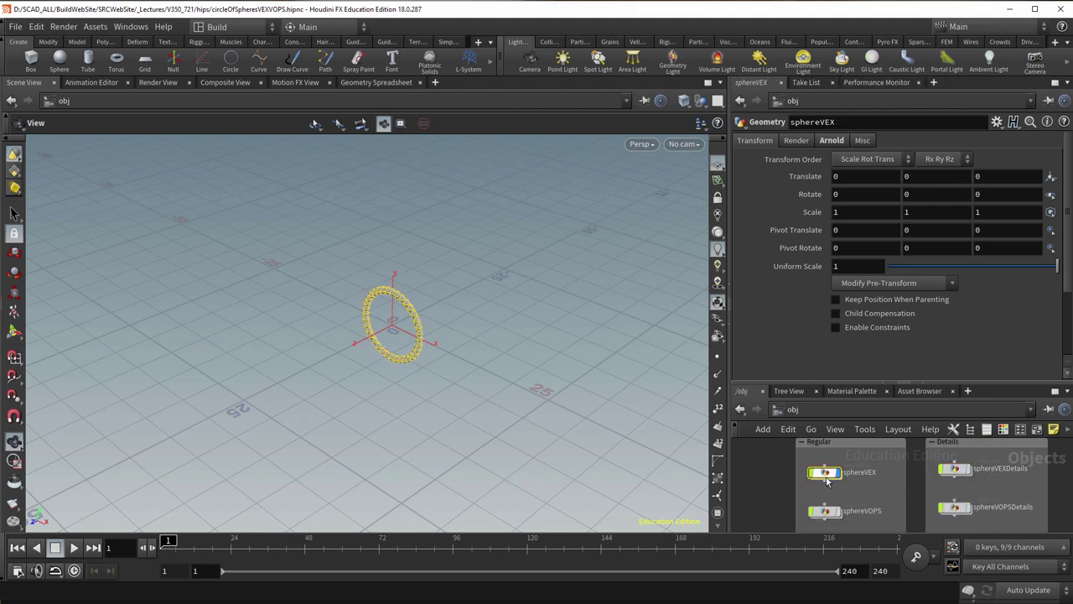
{"action": "double_click", "coordinate": [826, 475]}
{"action": "middle_click_drag", "start_coordinate": [941, 469], "coordinate": [924, 439]}
{"action": "left_click", "coordinate": [912, 474]}
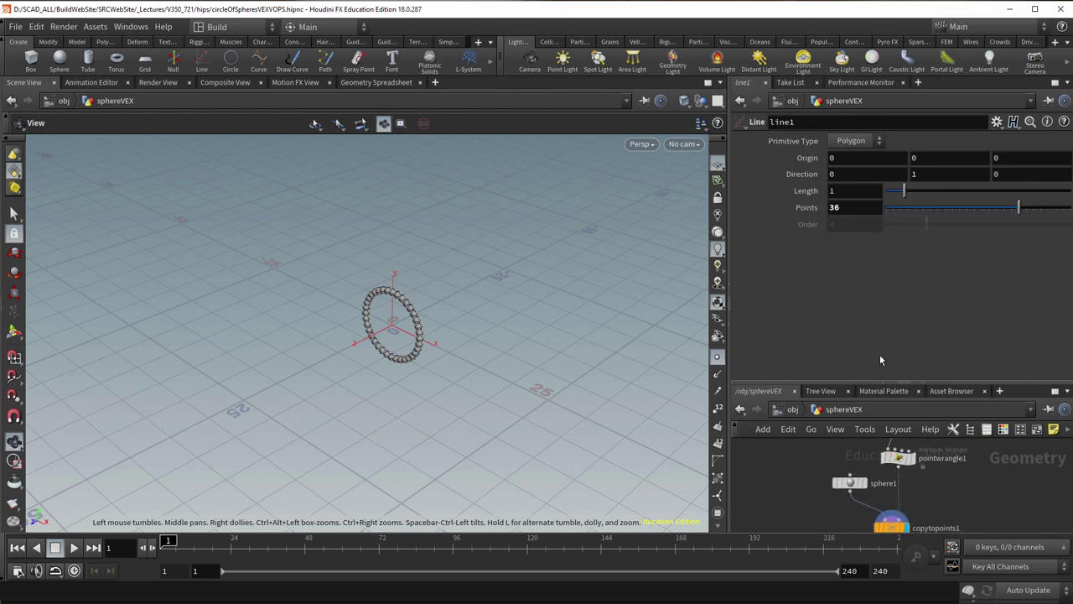
Confirm pointwrangle1 runs over Points, then return to line1's parameters.
{"action": "left_click", "coordinate": [901, 459]}
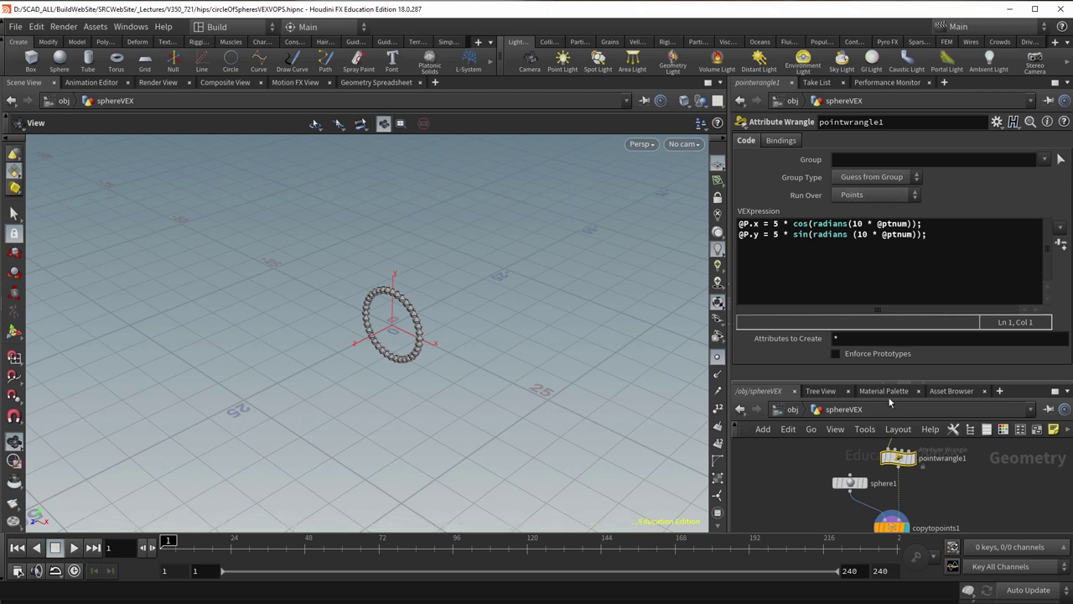
{"action": "left_click", "coordinate": [856, 196]}
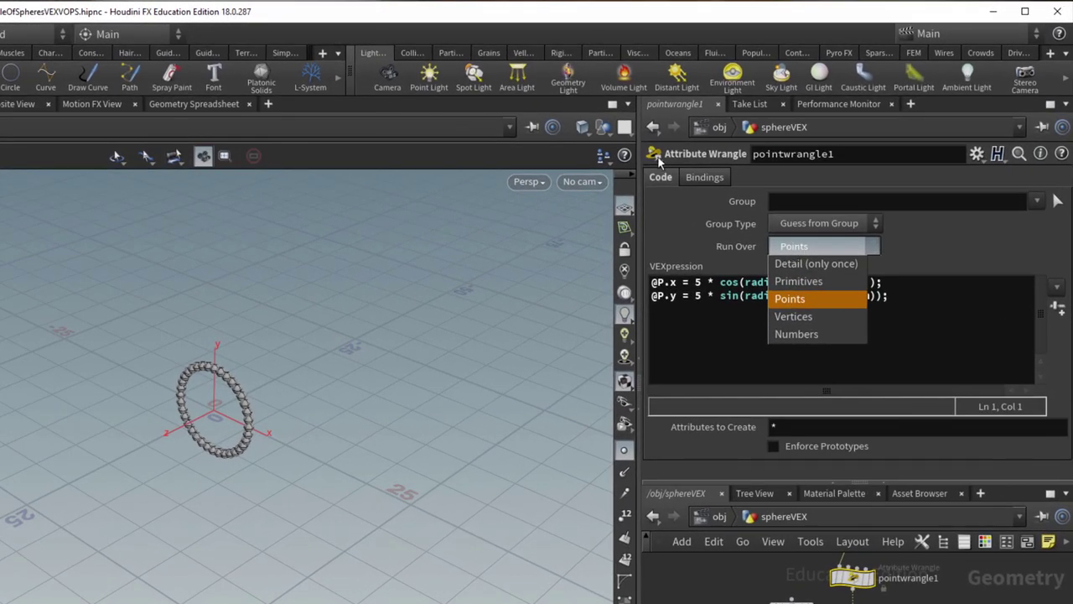
{"action": "left_click", "coordinate": [752, 251]}
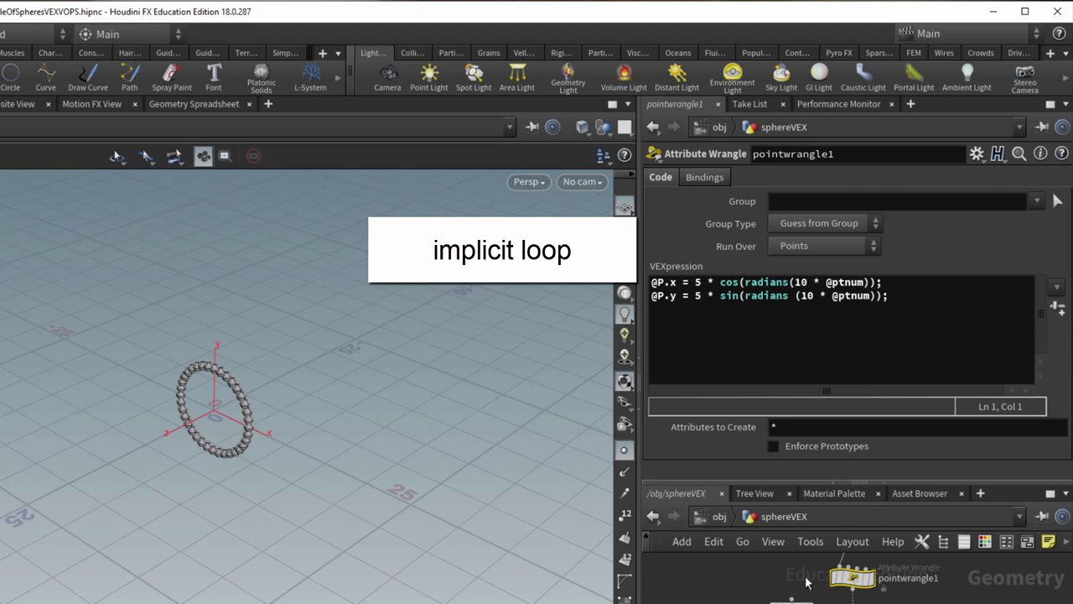
{"action": "scroll", "coordinate": [804, 582], "scroll_direction": "down", "scroll_amount": 3}
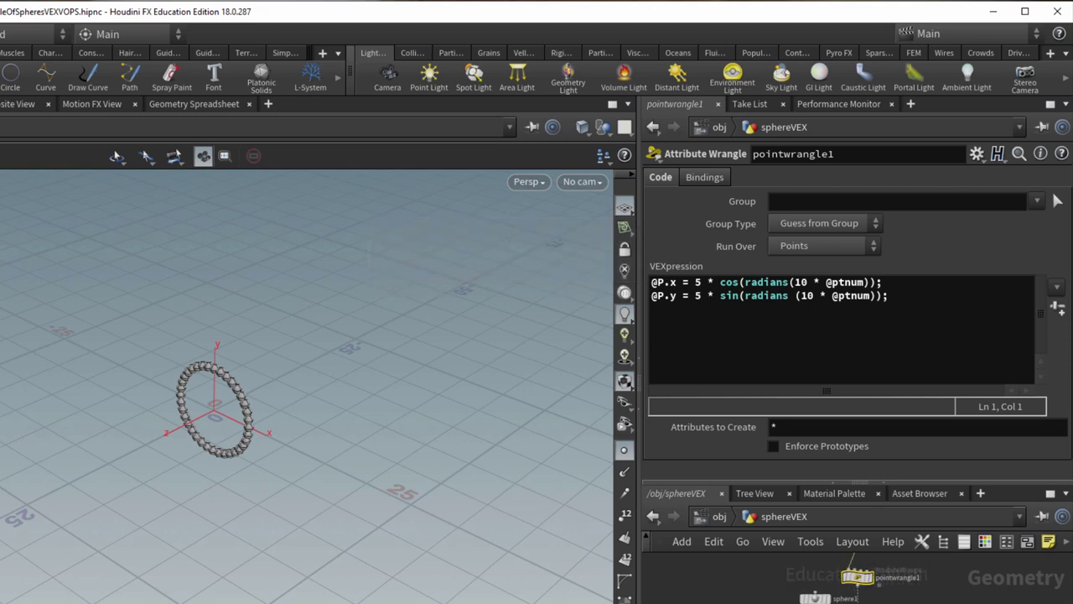
{"action": "middle_click_drag", "start_coordinate": [863, 583], "coordinate": [824, 602]}
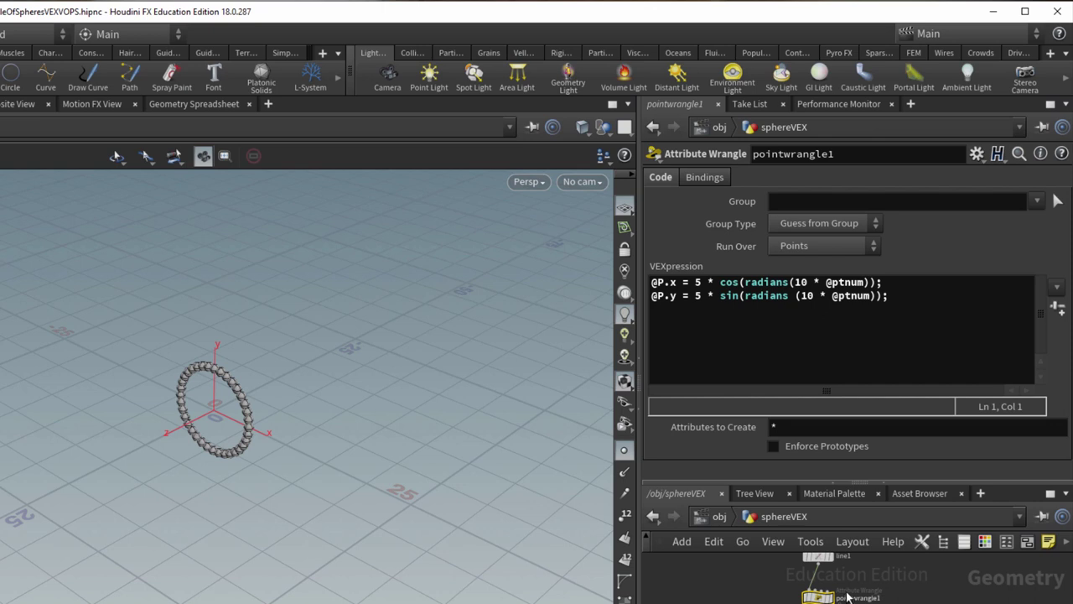
{"action": "mouse_move", "coordinate": [821, 560]}
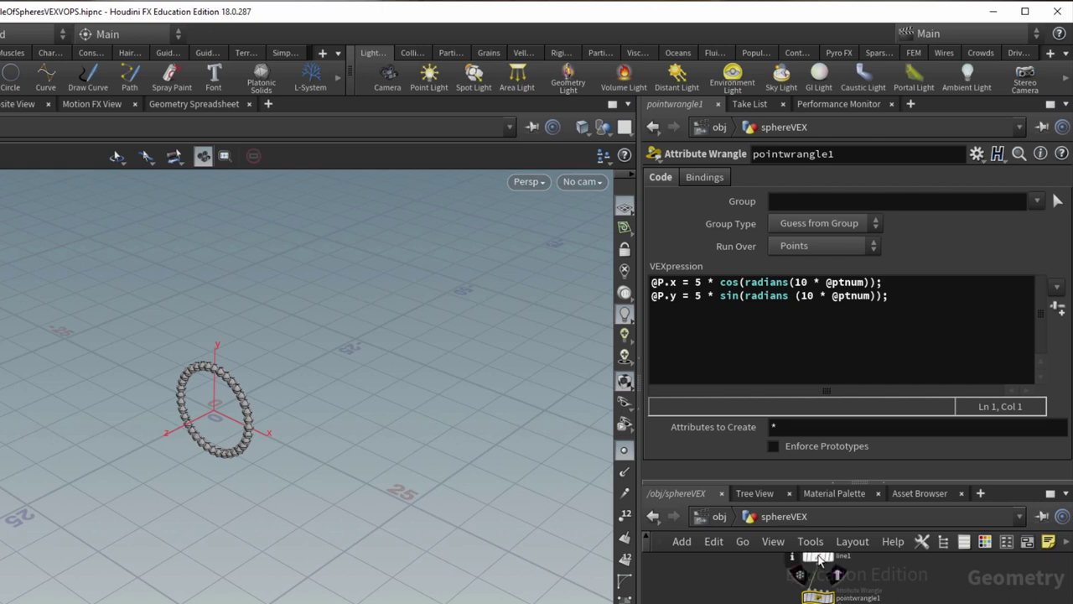
{"action": "middle_click_drag", "start_coordinate": [820, 559], "coordinate": [817, 583]}
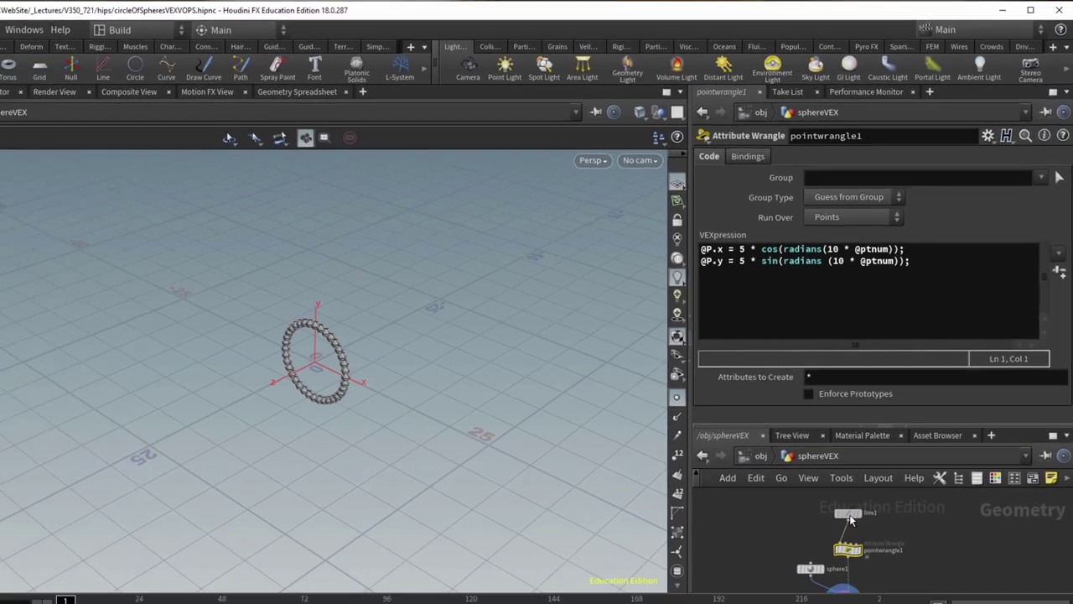
{"action": "left_click", "coordinate": [819, 584]}
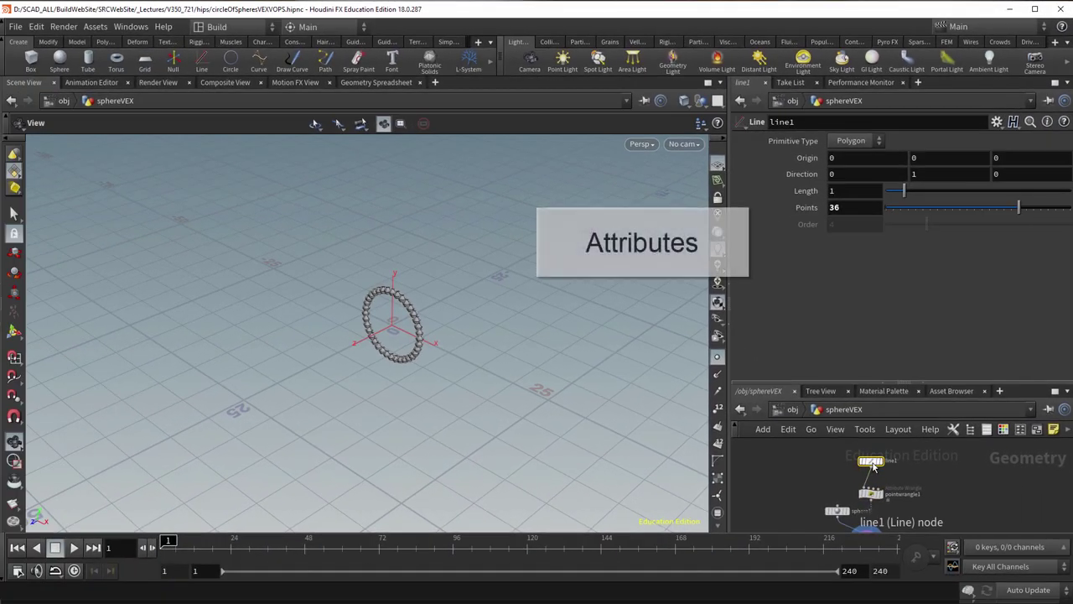
Show line1's point positions in the Geometry Spreadsheet.
{"action": "mouse_move", "coordinate": [873, 467]}
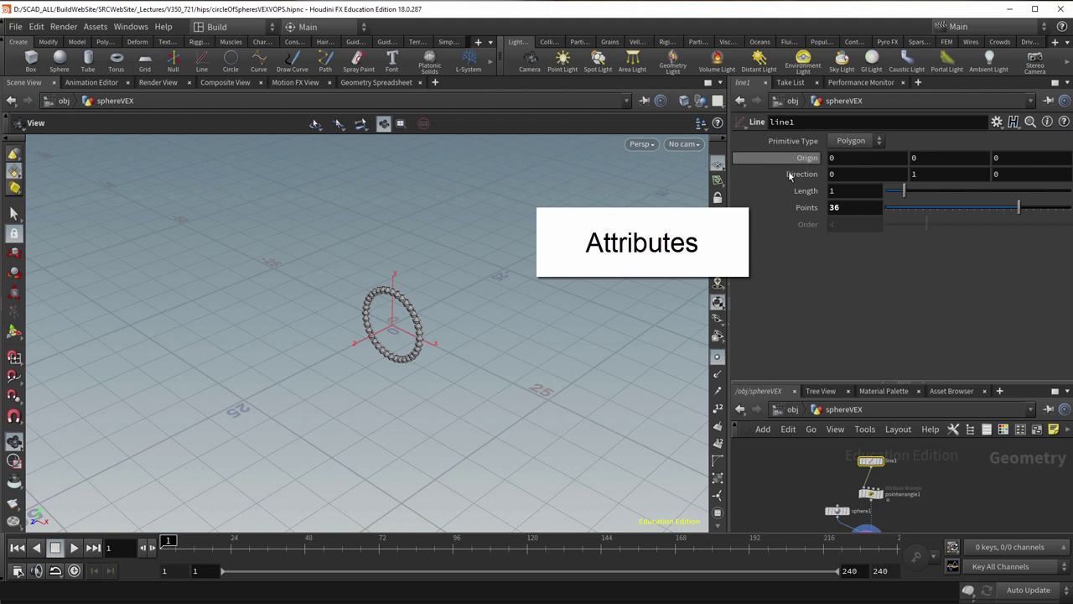
{"action": "left_click", "coordinate": [369, 82]}
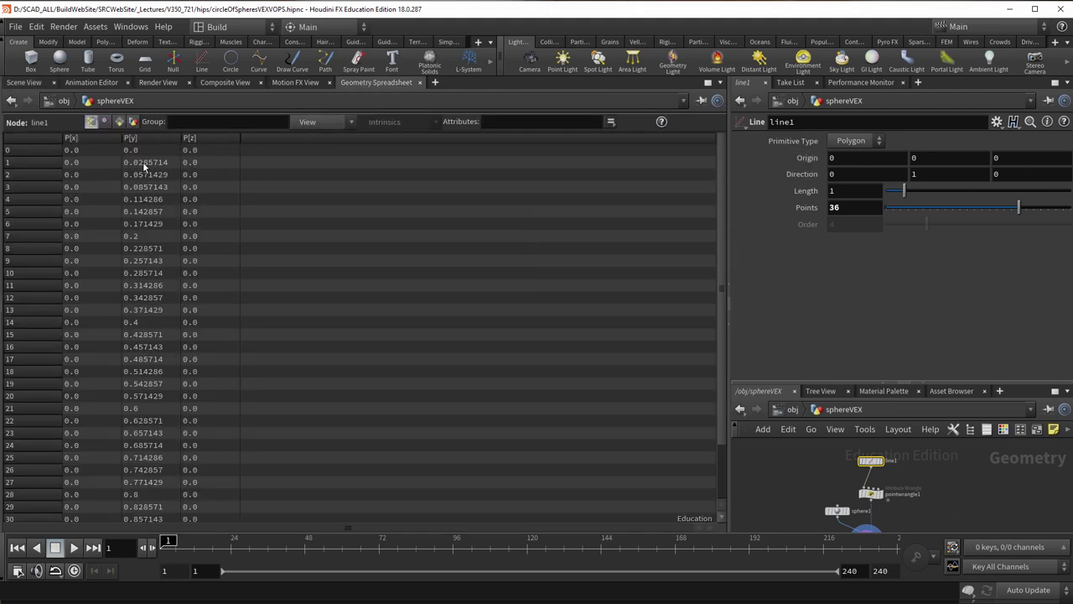
{"action": "scroll", "coordinate": [172, 452], "scroll_direction": "down", "scroll_amount": 2}
{"action": "scroll", "coordinate": [184, 445], "scroll_direction": "down", "scroll_amount": 1}
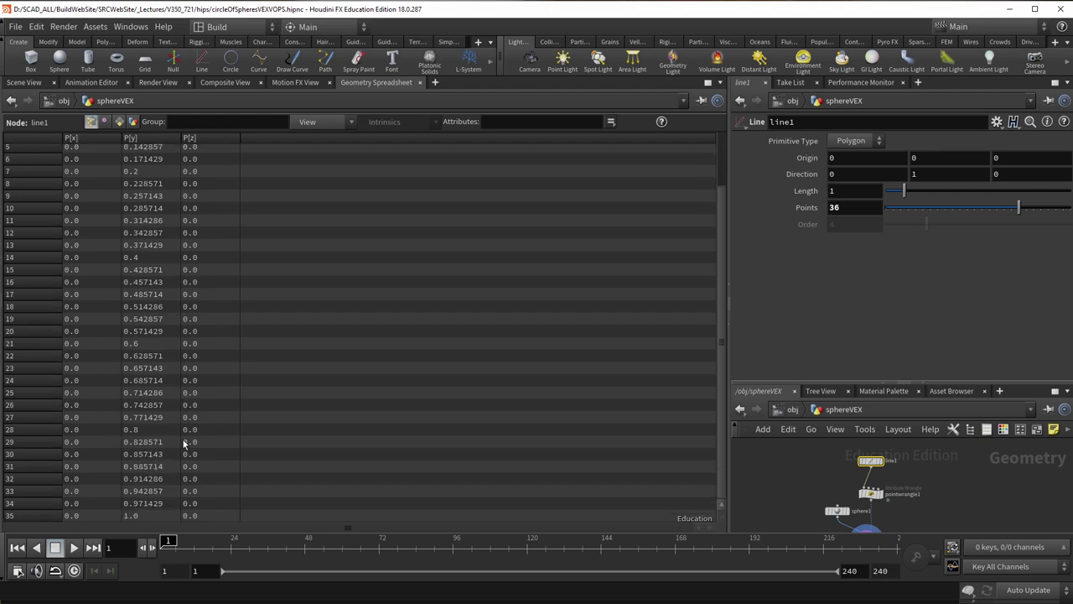
{"action": "scroll", "coordinate": [177, 302], "scroll_direction": "up", "scroll_amount": 3}
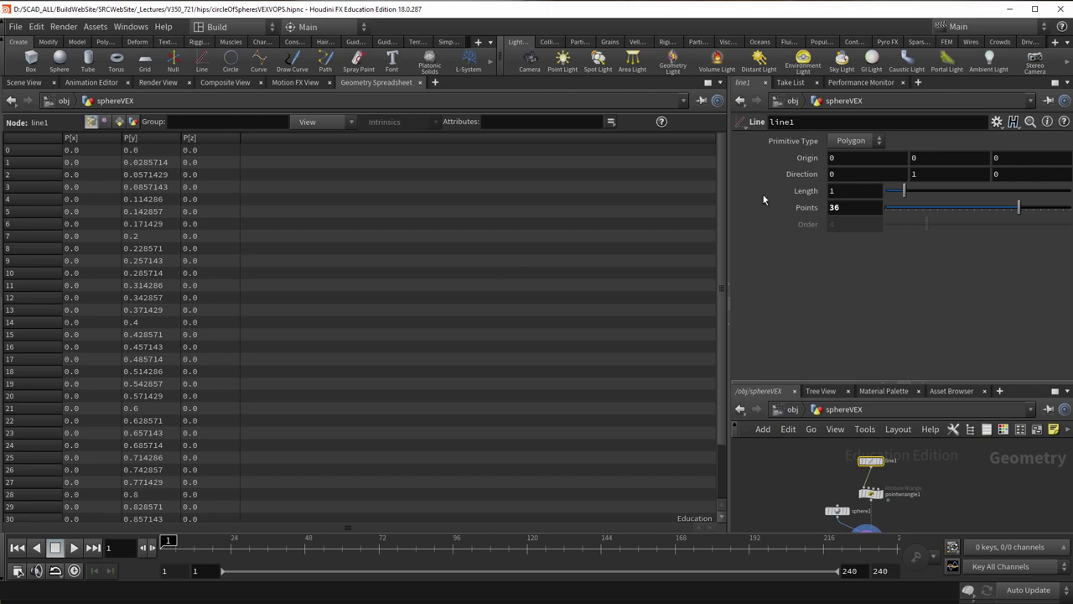
Set line1's Length to 6.73 and its Points to 36.
{"action": "left_click_drag", "start_coordinate": [905, 190], "coordinate": [1070, 191]}
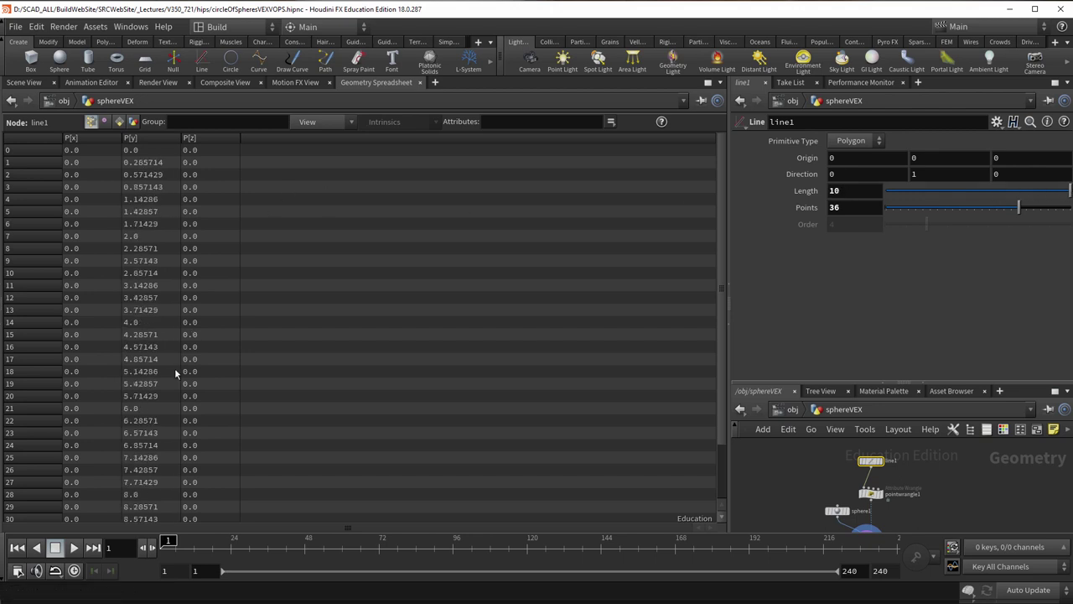
{"action": "left_click_drag", "start_coordinate": [1040, 193], "coordinate": [963, 218]}
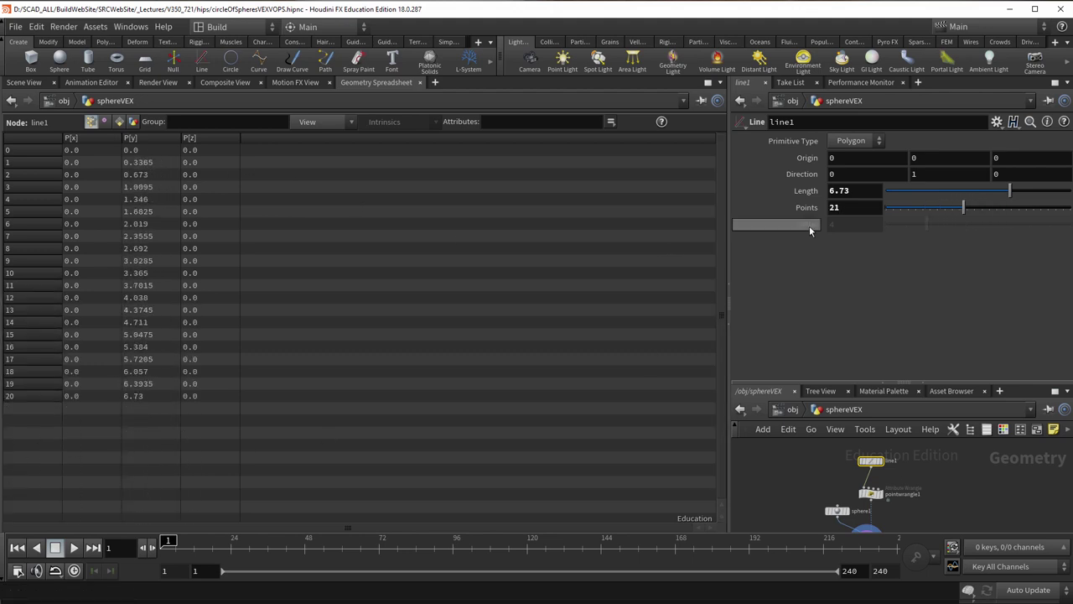
{"action": "left_click", "coordinate": [828, 210]}
{"action": "type", "text": "36"}
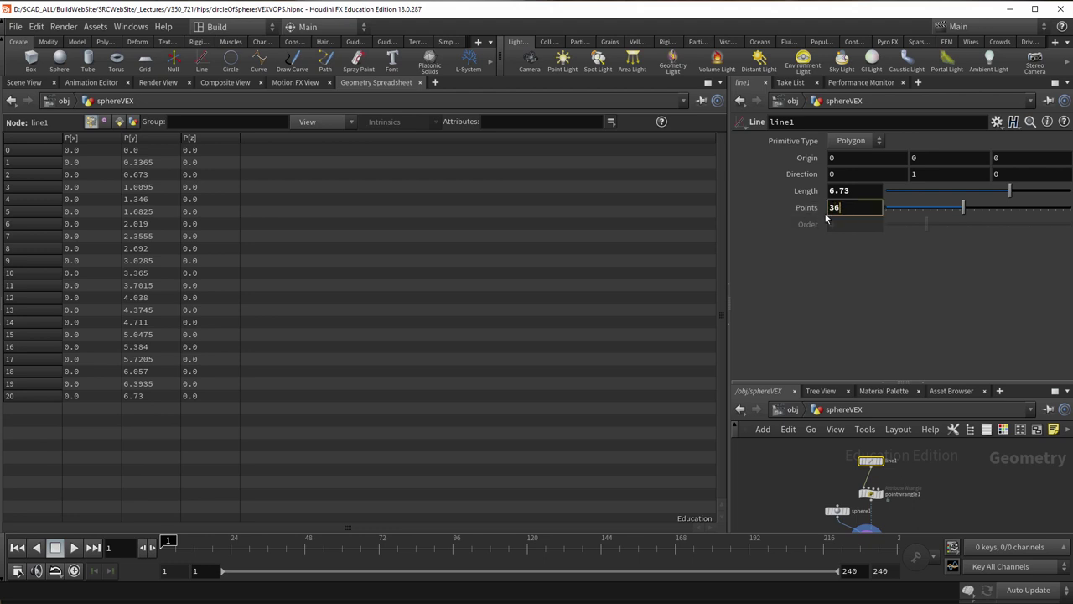
{"action": "key", "text": "Return"}
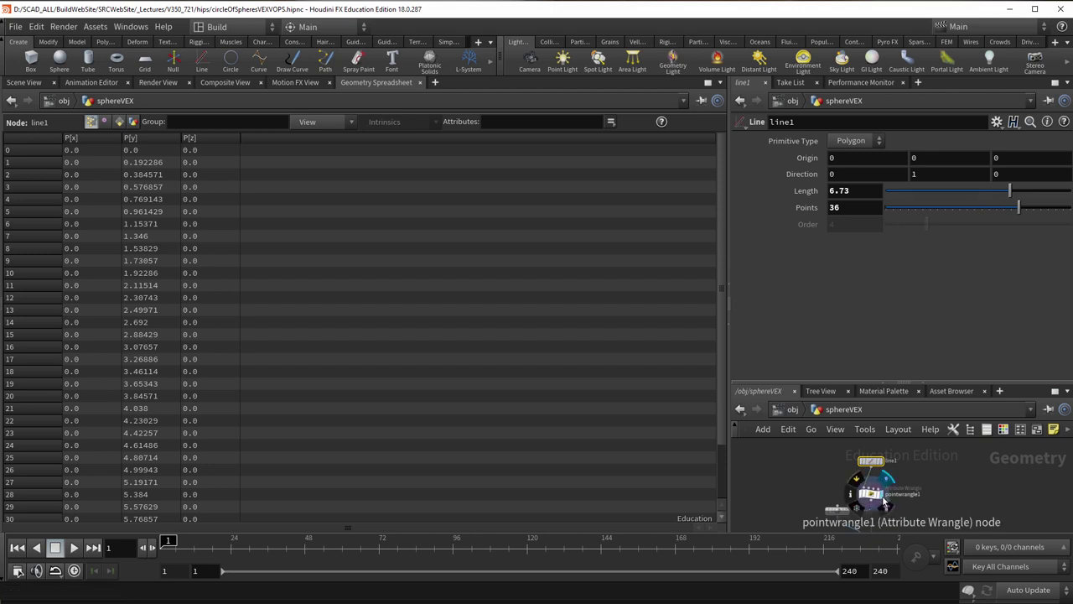
Review the point wrangle's output point positions, then go back to the 3D view at /obj.
{"action": "left_click", "coordinate": [872, 494]}
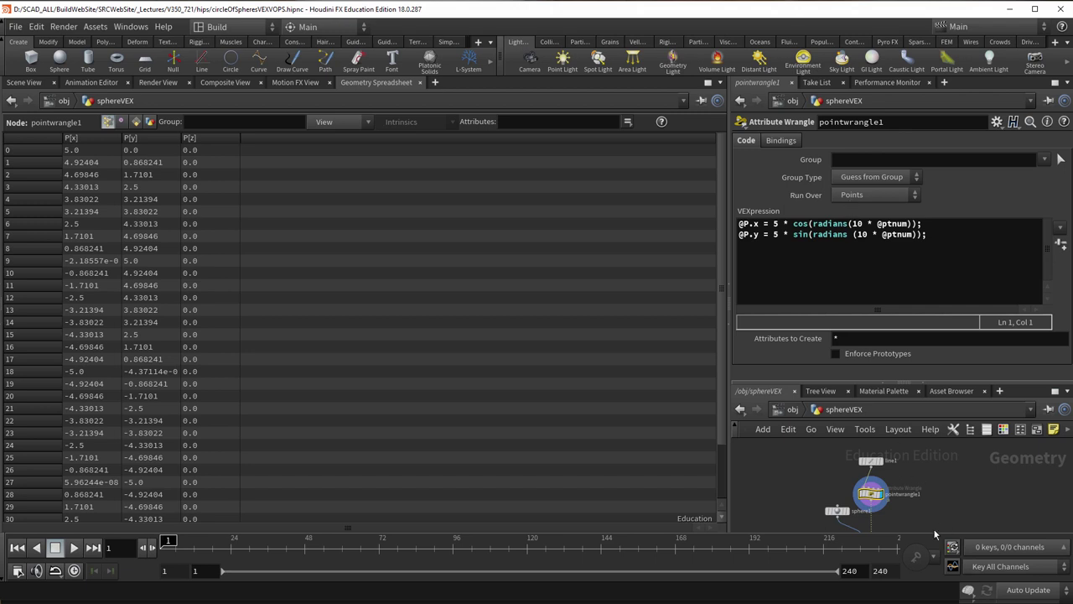
{"action": "middle_click_drag", "start_coordinate": [931, 490], "coordinate": [924, 431]}
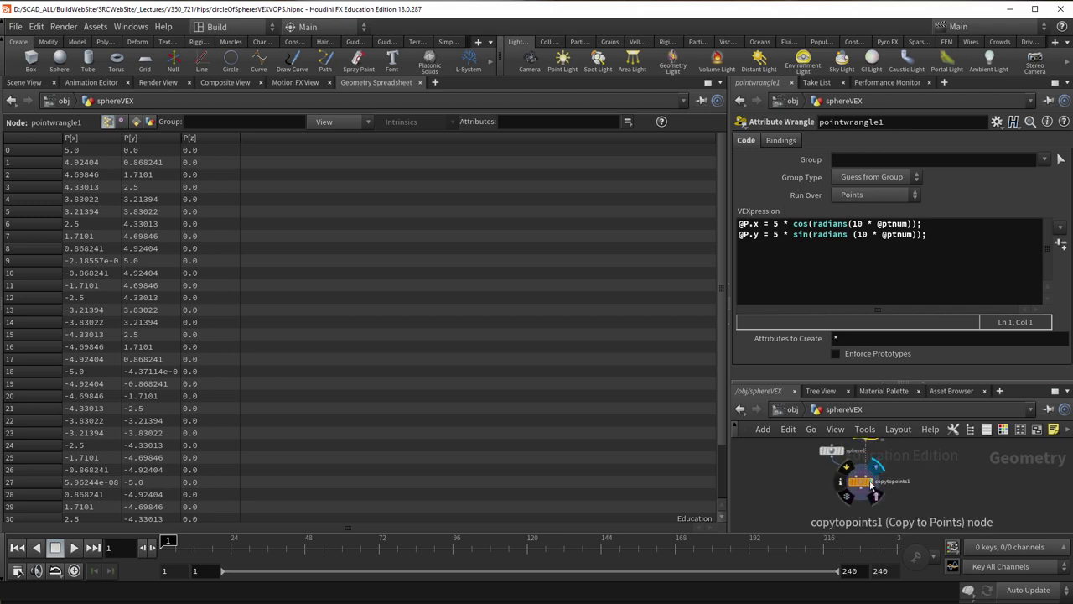
{"action": "left_click", "coordinate": [24, 83]}
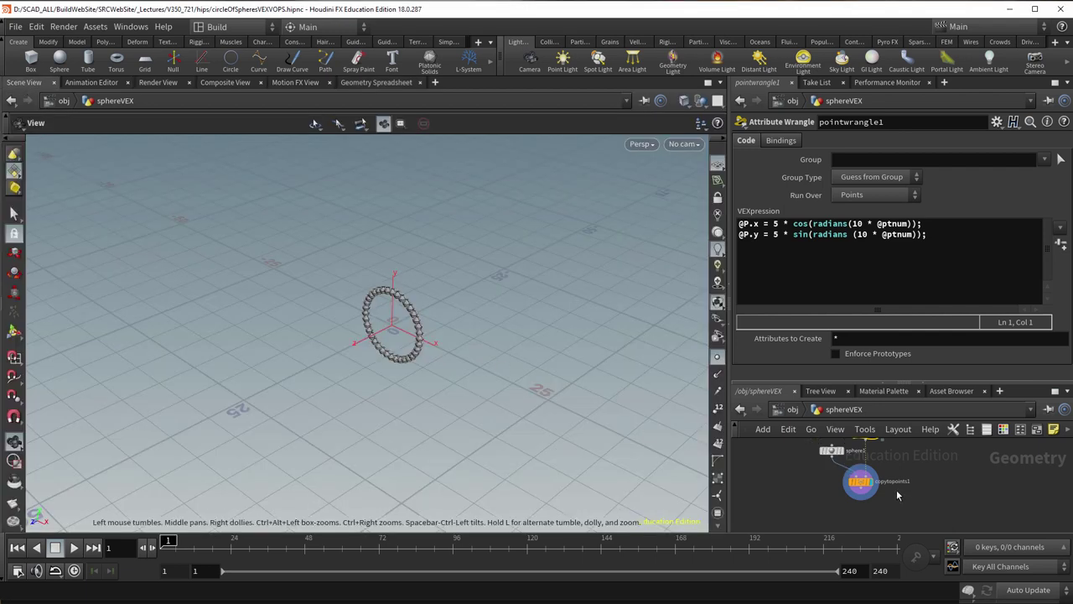
{"action": "left_click", "coordinate": [792, 409]}
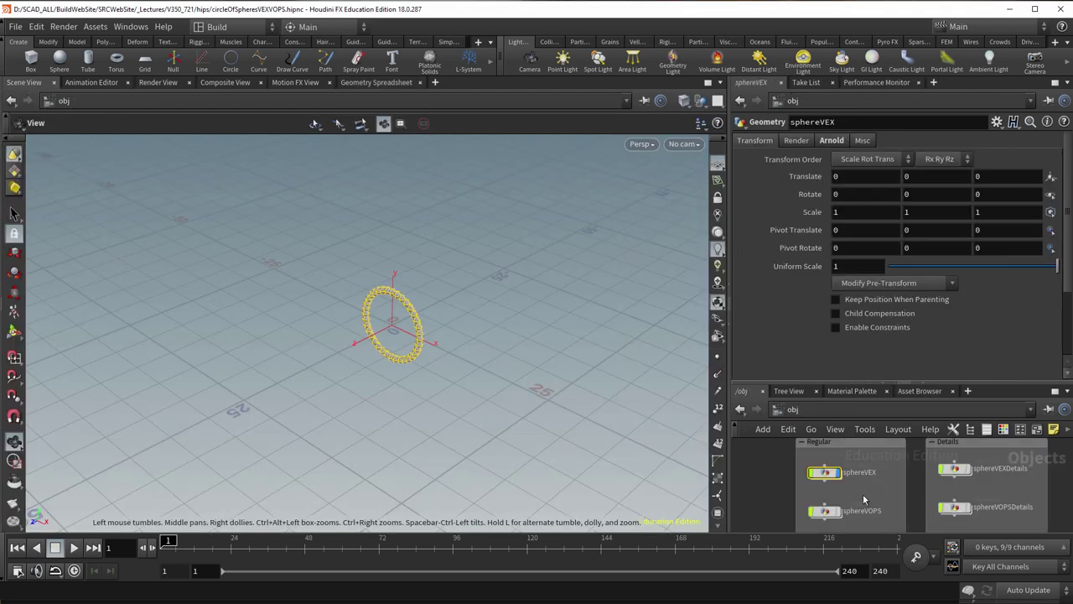
Dive into sphereVOPS's pointvop1, maximize and frame the network, and select the radius parameter.
{"action": "mouse_move", "coordinate": [838, 476]}
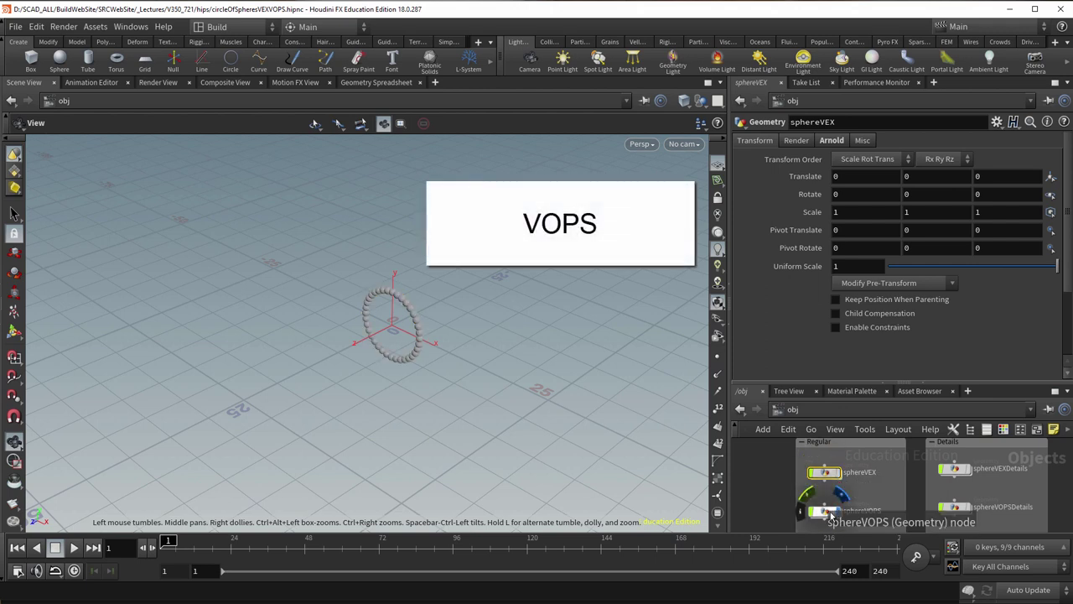
{"action": "double_click", "coordinate": [830, 512]}
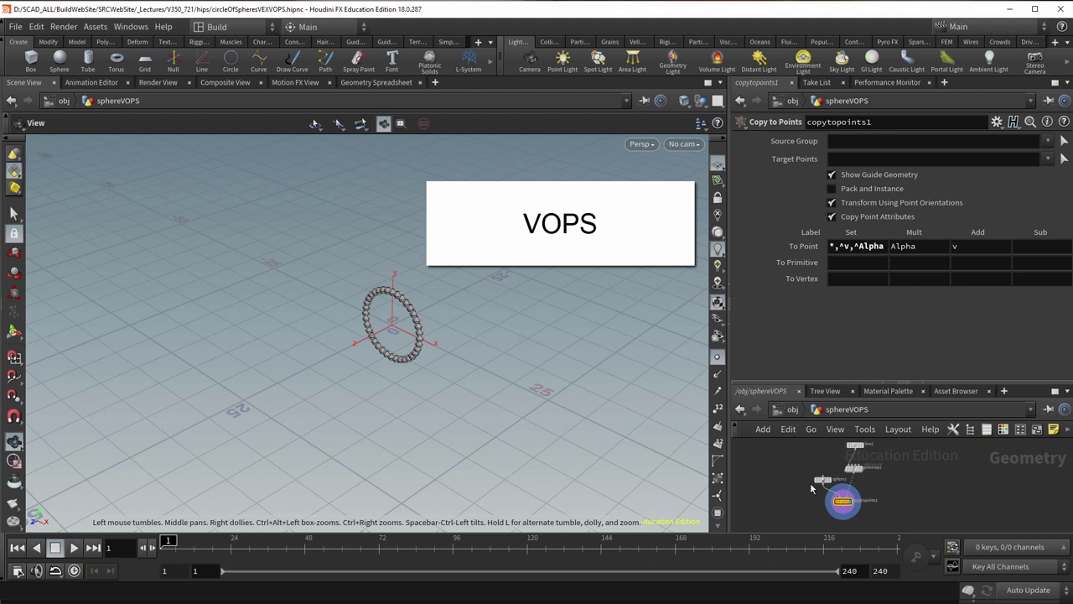
{"action": "double_click", "coordinate": [842, 501]}
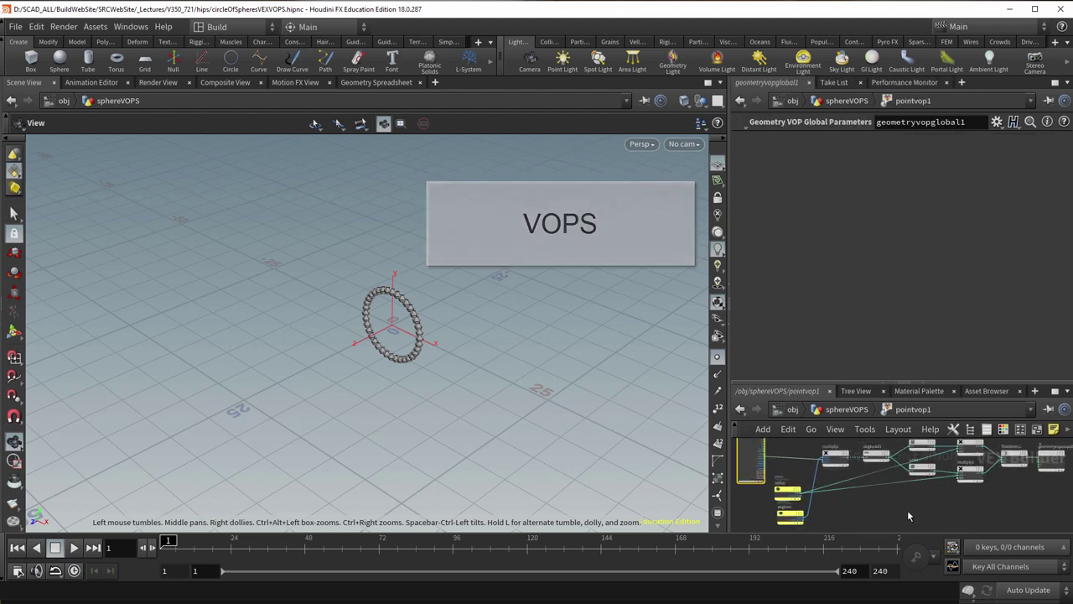
{"action": "left_click", "coordinate": [1054, 391]}
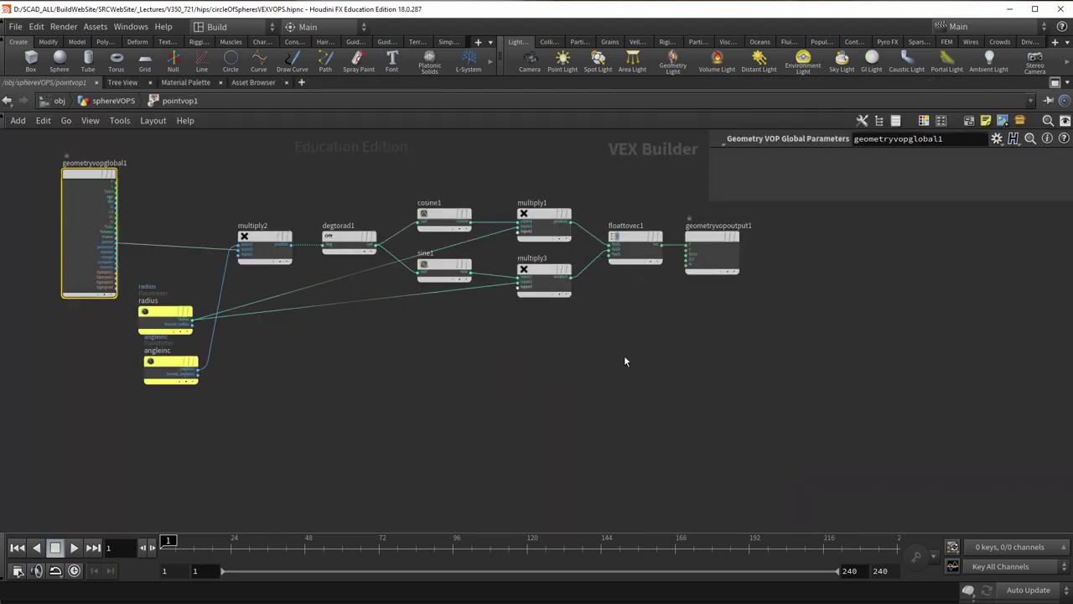
{"action": "key", "text": "h"}
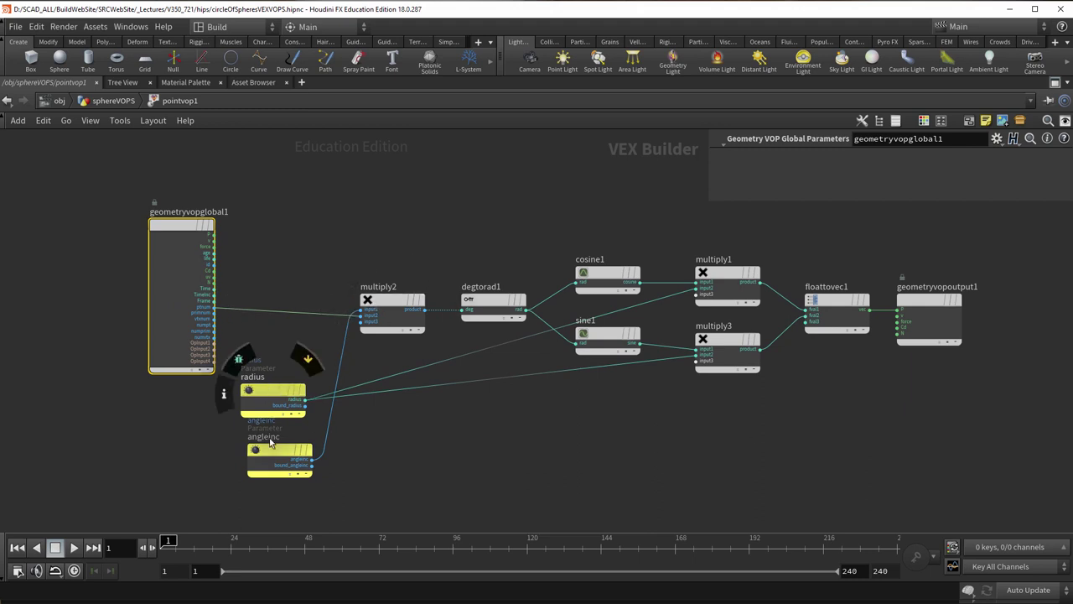
{"action": "left_click_drag", "start_coordinate": [279, 454], "coordinate": [273, 462]}
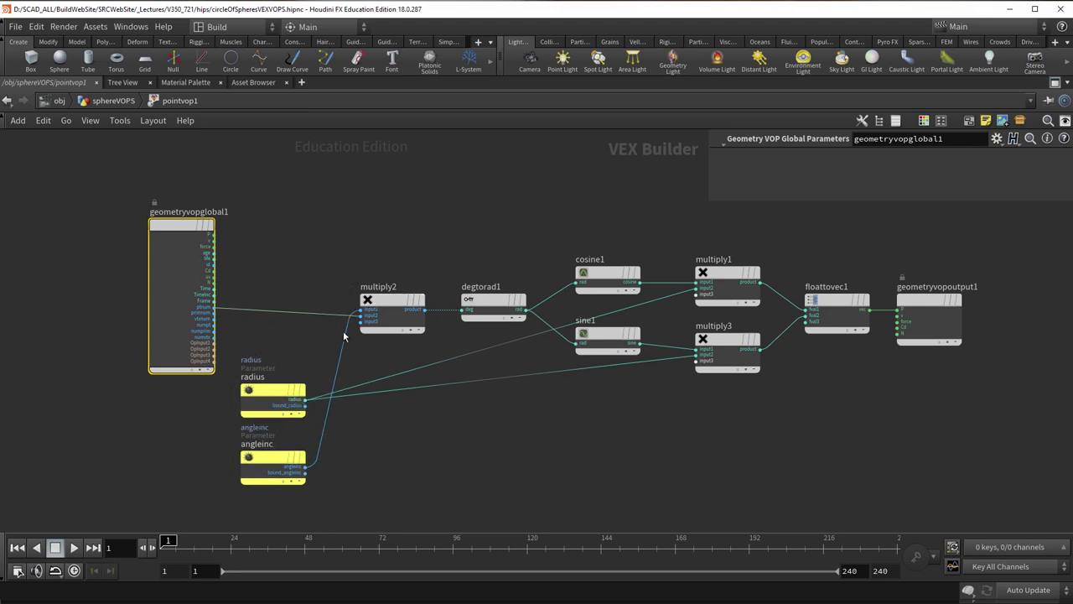
{"action": "left_click", "coordinate": [275, 393]}
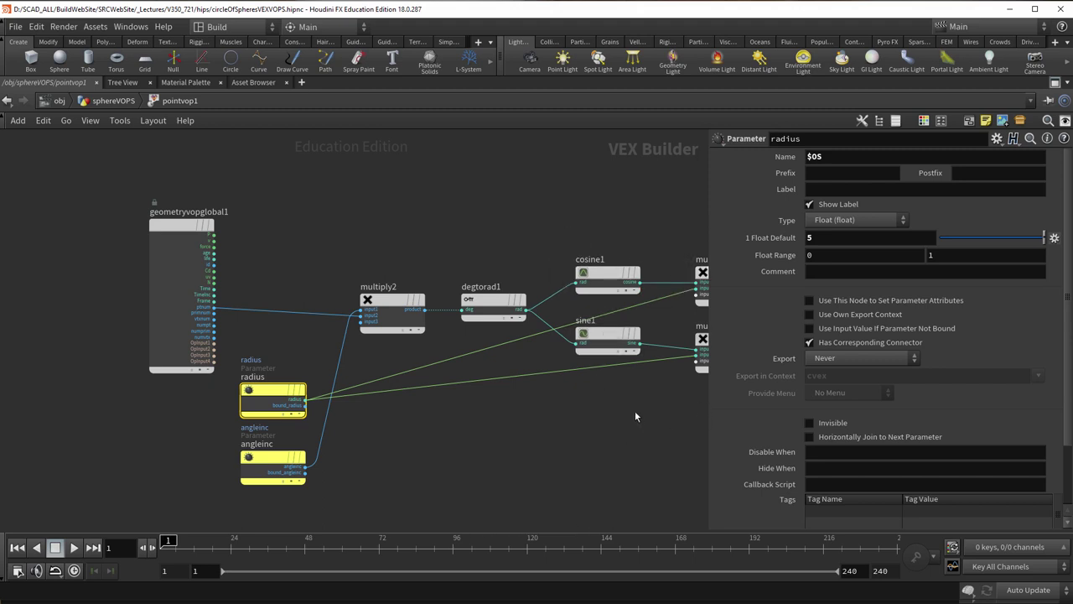
Toggle the parameter pane to inspect cosine1's Float settings, then restore the split layout.
{"action": "key", "text": "p"}
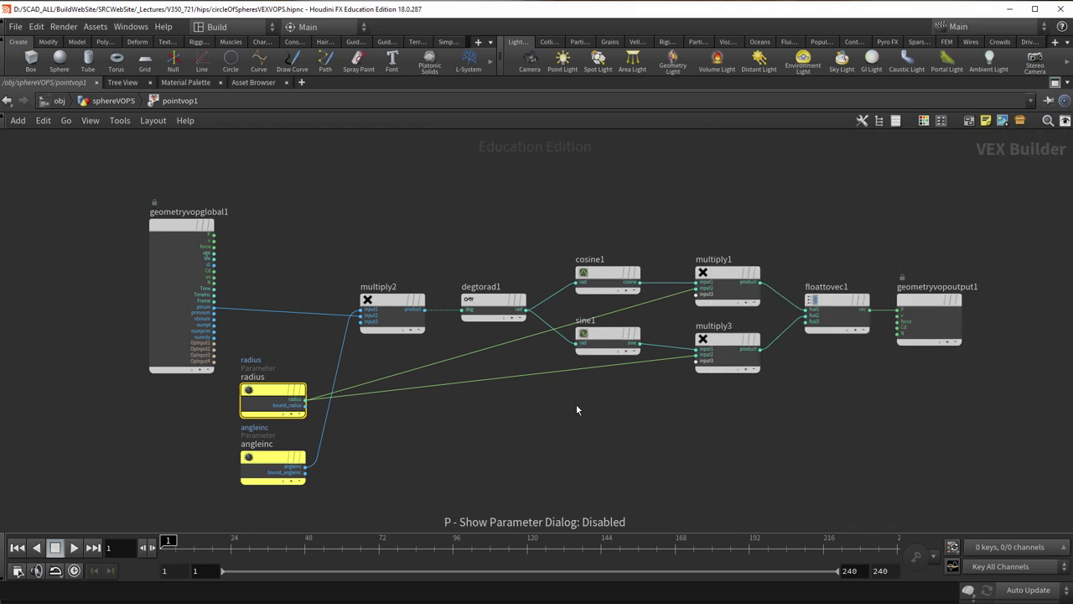
{"action": "key", "text": "p"}
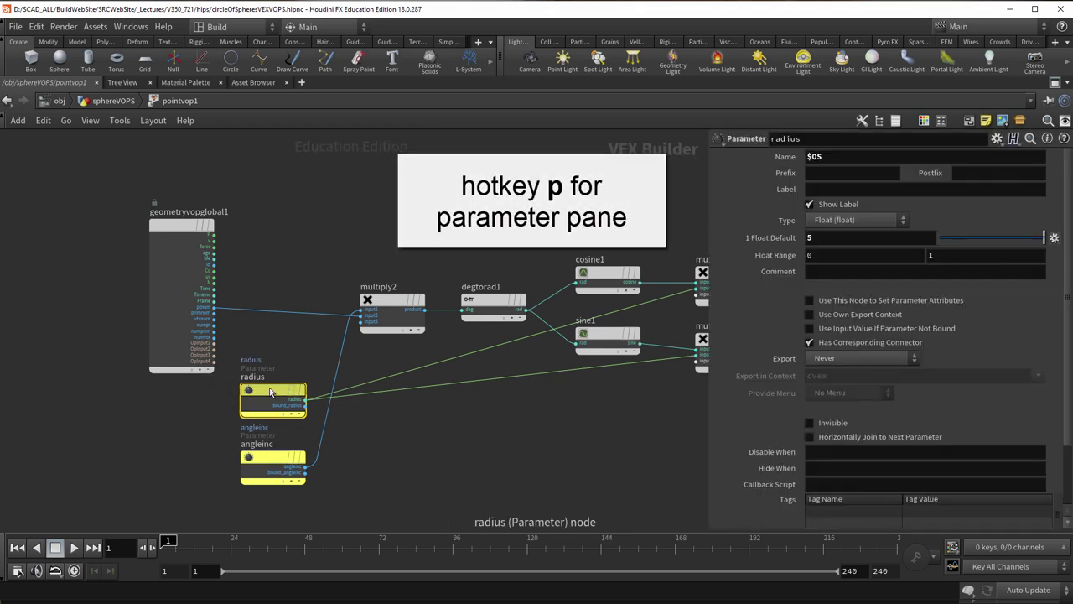
{"action": "key", "text": "p"}
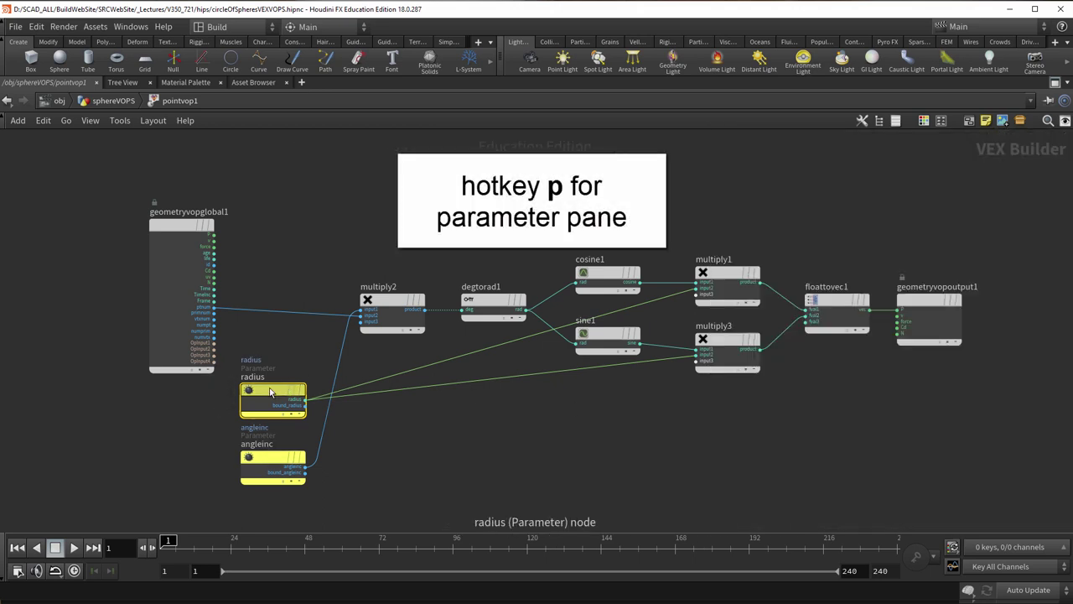
{"action": "left_click", "coordinate": [596, 280]}
{"action": "key", "text": "p"}
{"action": "key", "text": "p"}
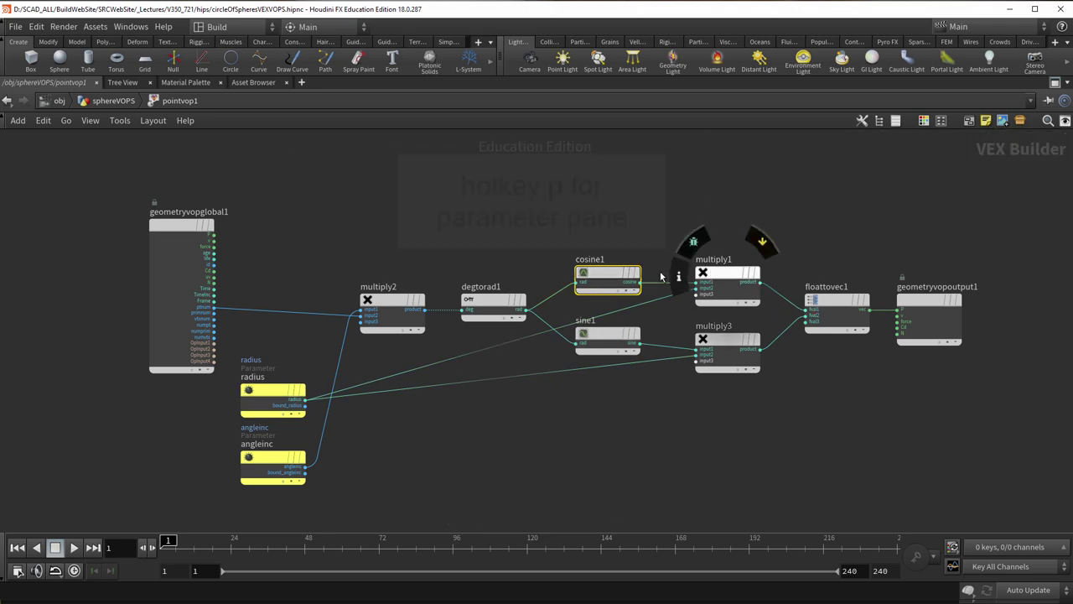
{"action": "mouse_move", "coordinate": [585, 272]}
{"action": "mouse_move", "coordinate": [827, 302]}
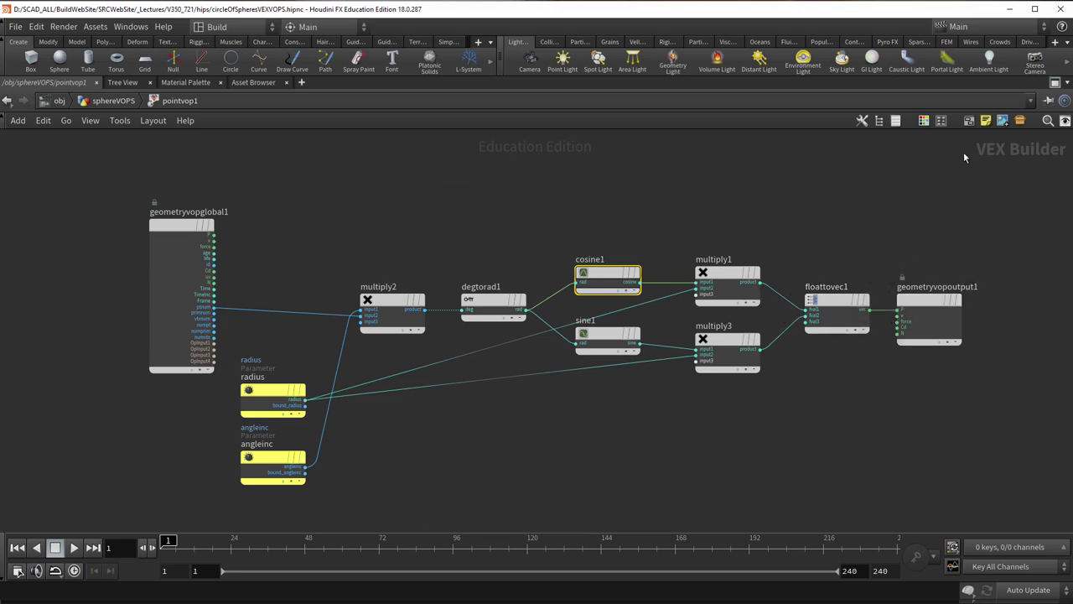
{"action": "left_click", "coordinate": [1055, 83]}
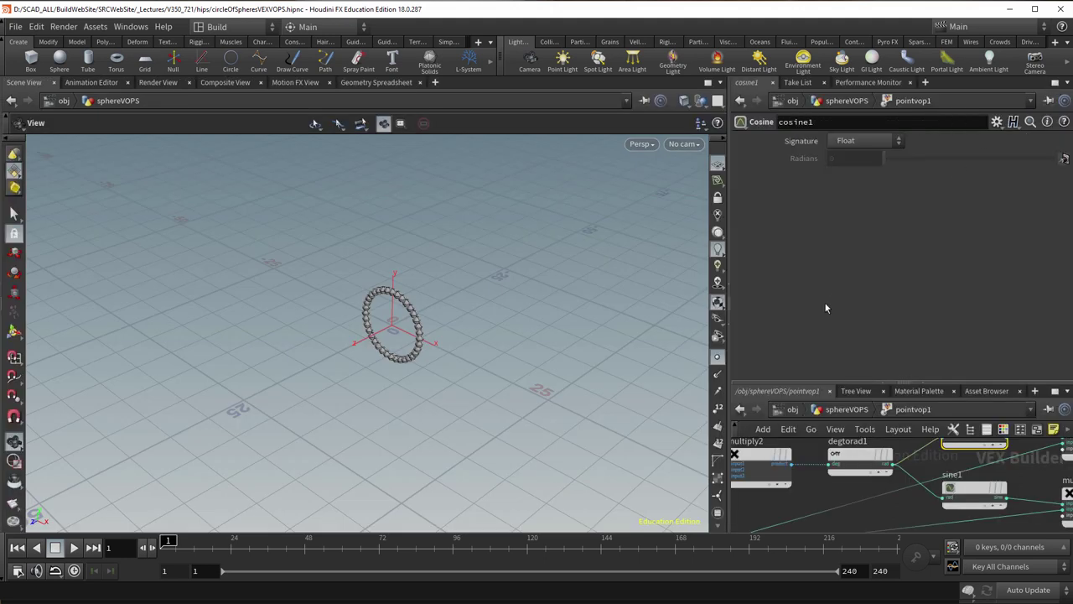
At /obj, move the display flag from sphereVOPS to sphereVOPSDetails.
{"action": "left_click", "coordinate": [833, 409]}
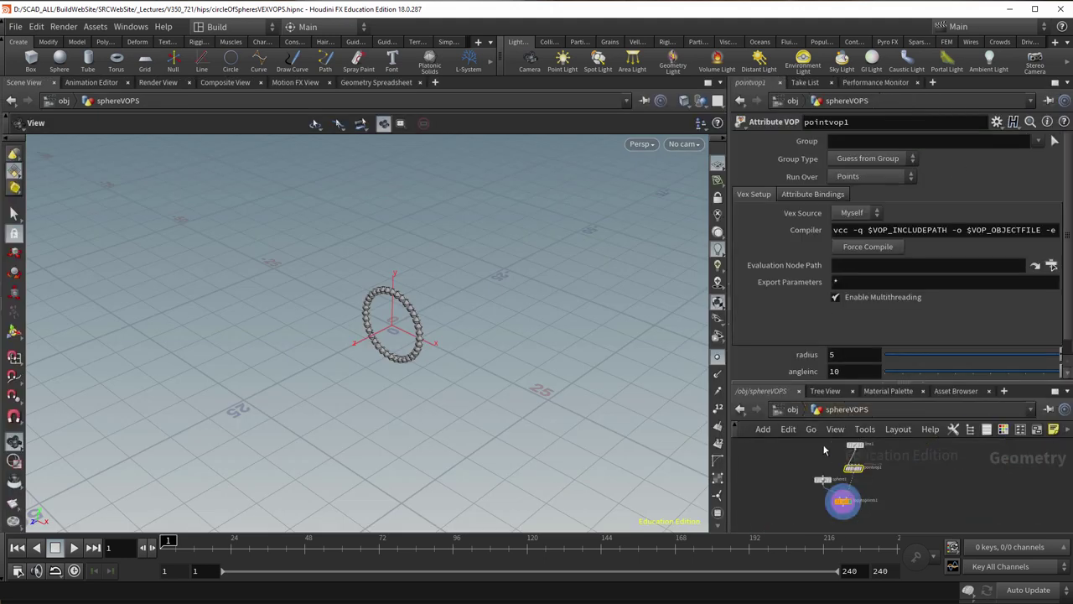
{"action": "left_click", "coordinate": [792, 409]}
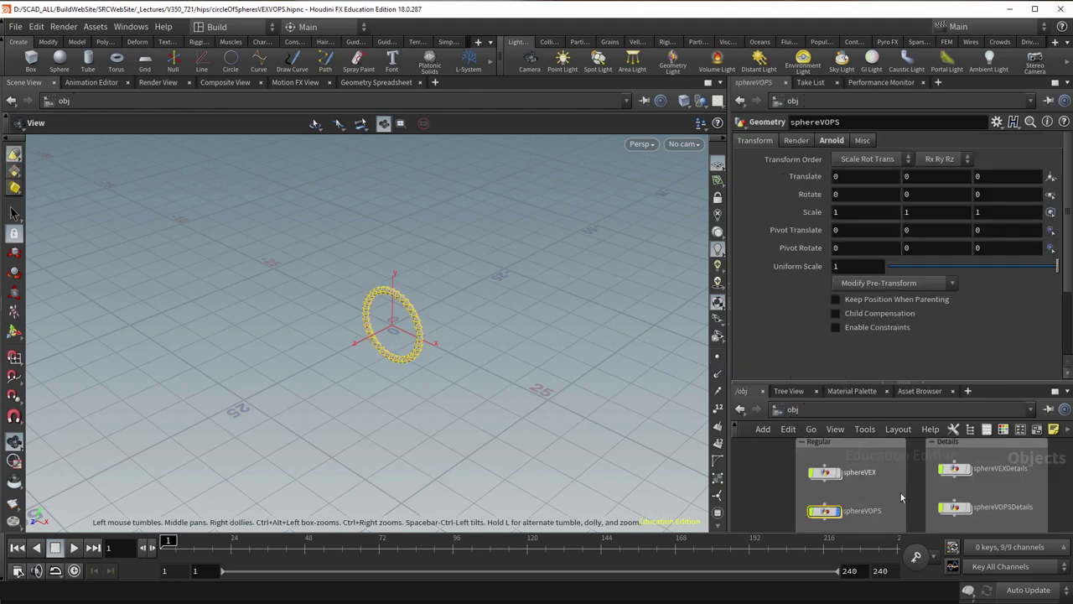
{"action": "left_click", "coordinate": [838, 511]}
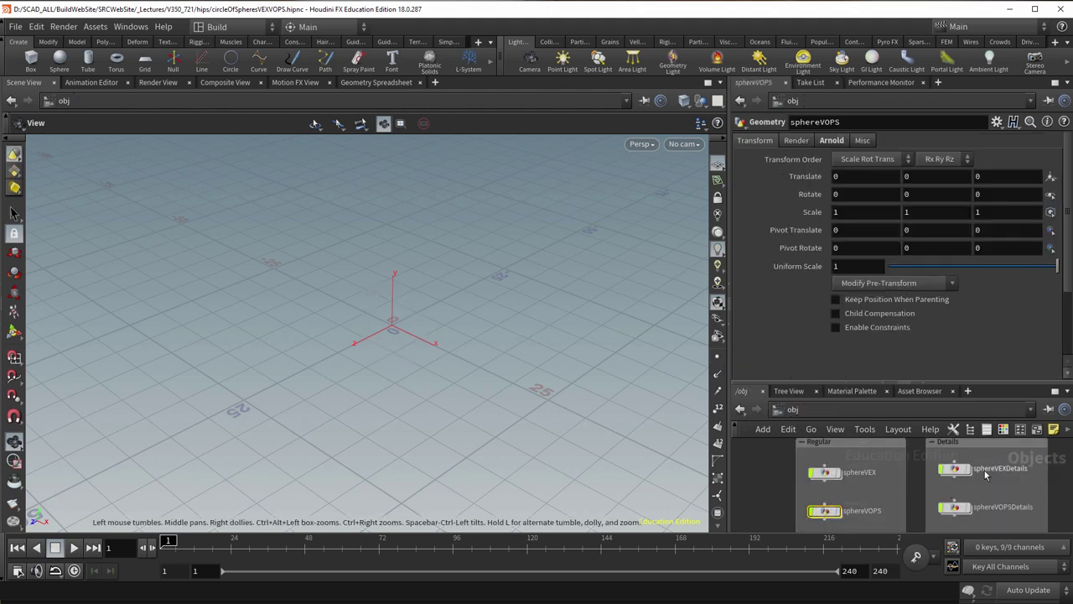
{"action": "left_click", "coordinate": [958, 508]}
Inspect sphereVOPSDetails's pointvop1 detail loop (total 36) in a maximized network, then restore the layout.
{"action": "double_click", "coordinate": [956, 508]}
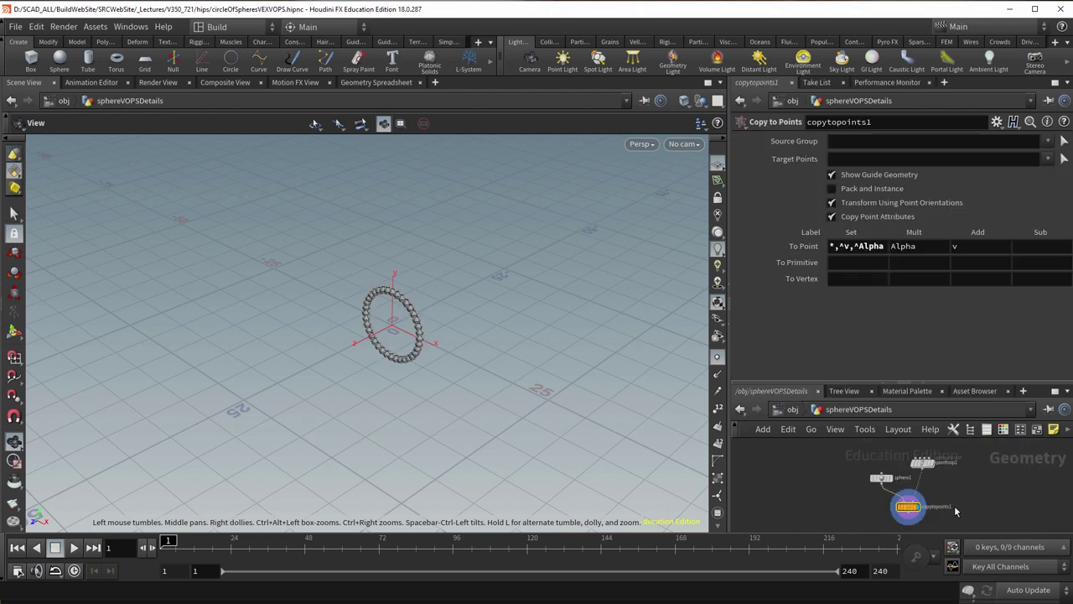
{"action": "left_click", "coordinate": [922, 461]}
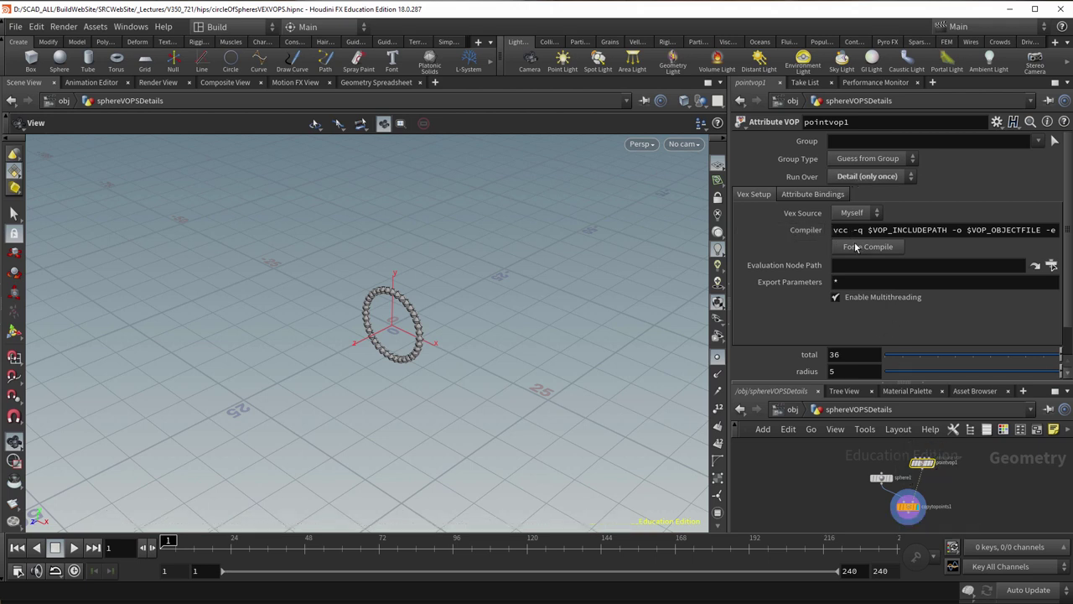
{"action": "double_click", "coordinate": [923, 463]}
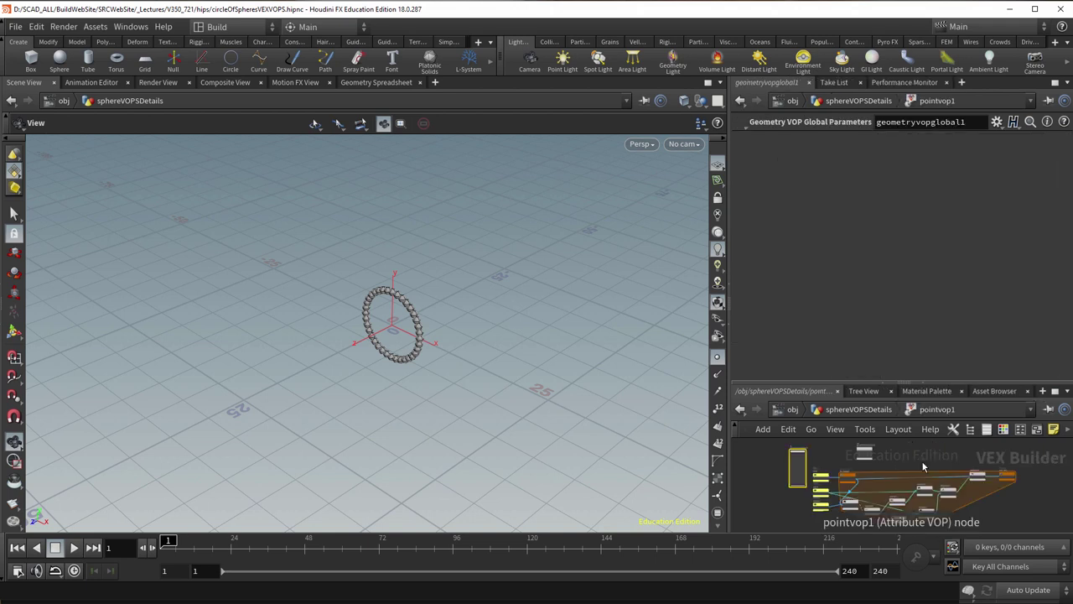
{"action": "left_click", "coordinate": [1043, 392]}
{"action": "key", "text": "Escape"}
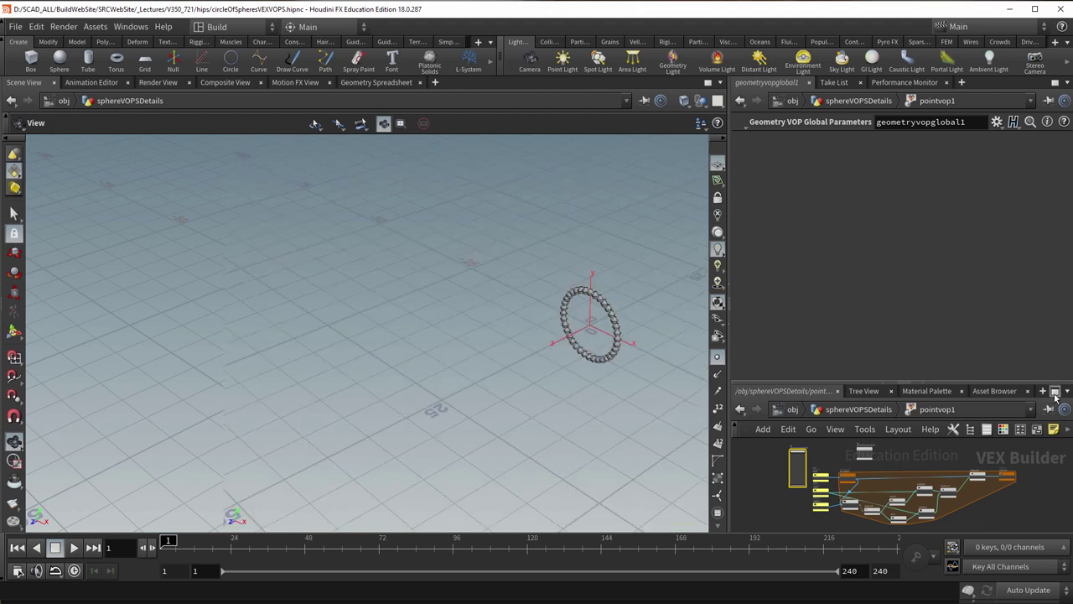
{"action": "key", "text": "ctrl+b"}
{"action": "scroll", "coordinate": [718, 405], "scroll_direction": "up", "scroll_amount": 6}
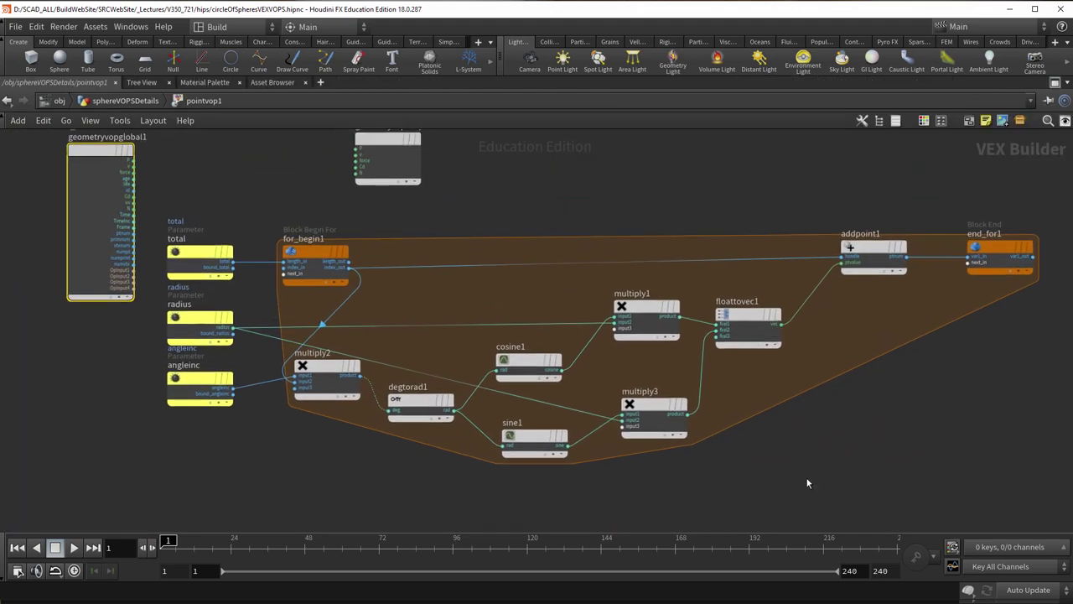
{"action": "scroll", "coordinate": [805, 465], "scroll_direction": "down", "scroll_amount": 3}
{"action": "middle_click_drag", "start_coordinate": [802, 458], "coordinate": [750, 438]}
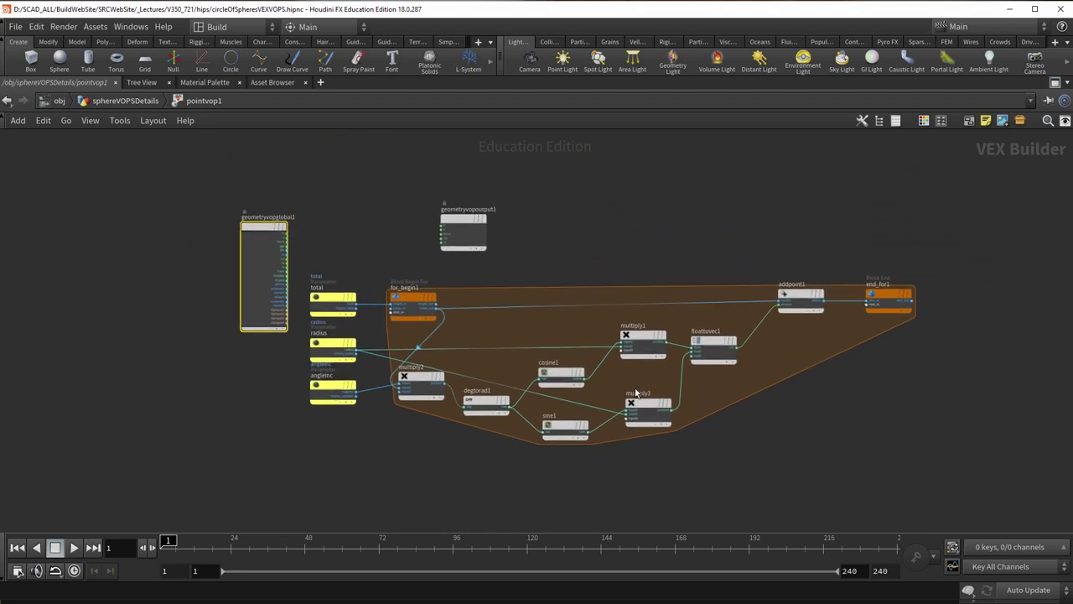
{"action": "left_click", "coordinate": [1054, 83]}
Go up to /obj and enlarge the network editor's height and width.
{"action": "left_click", "coordinate": [872, 410]}
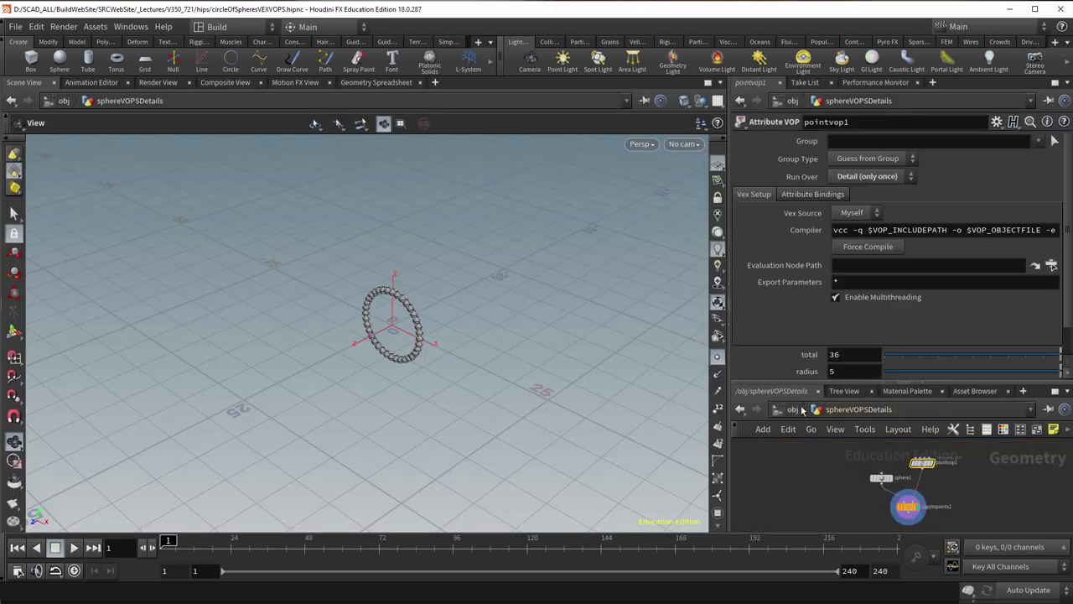
{"action": "left_click", "coordinate": [795, 409]}
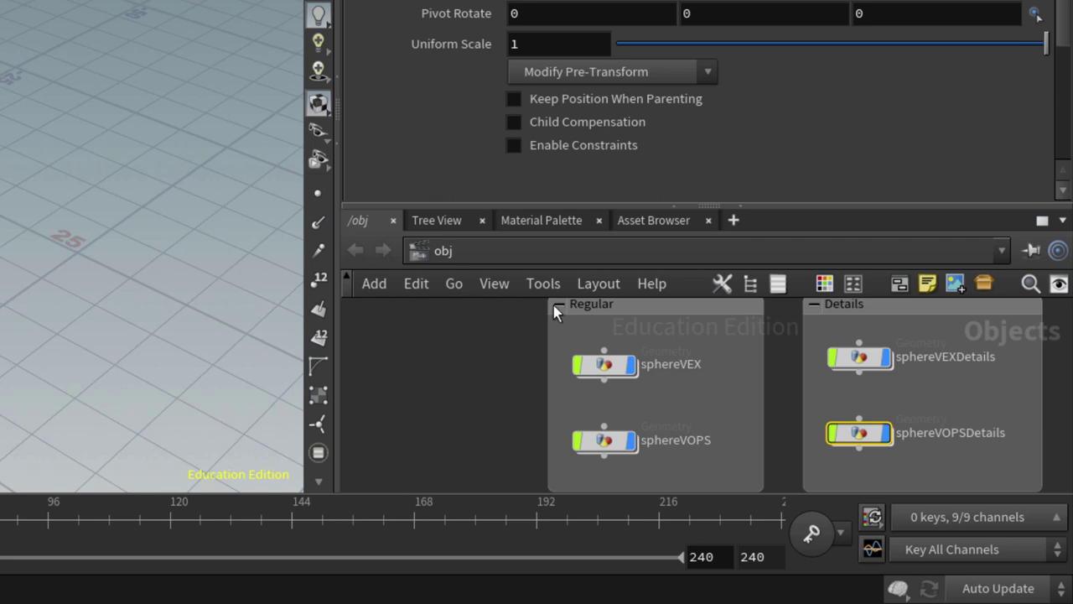
{"action": "left_click_drag", "start_coordinate": [712, 209], "coordinate": [708, 27]}
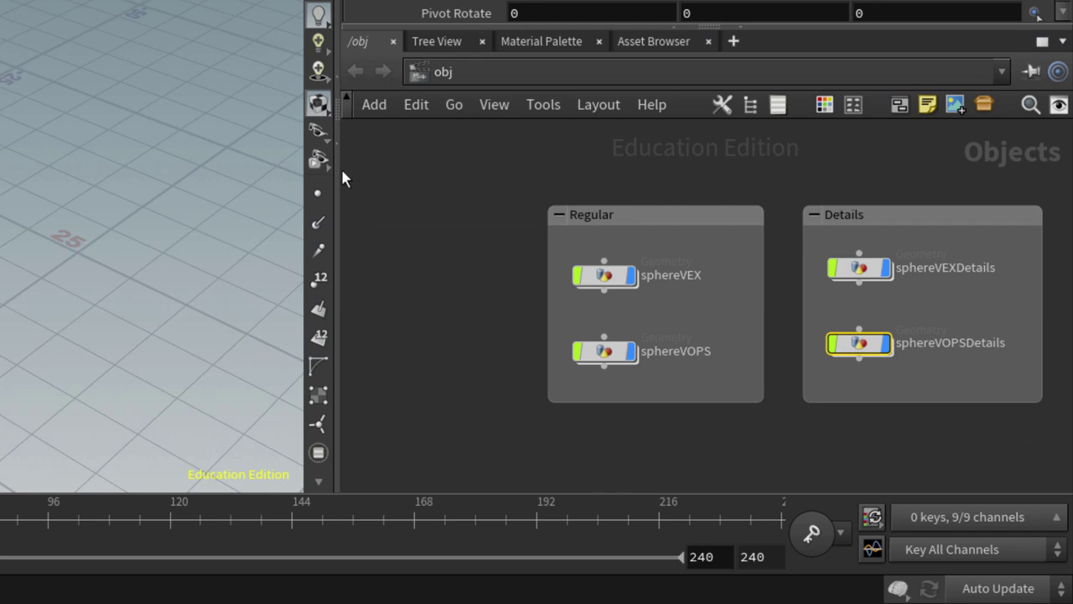
{"action": "left_click_drag", "start_coordinate": [339, 118], "coordinate": [132, 118]}
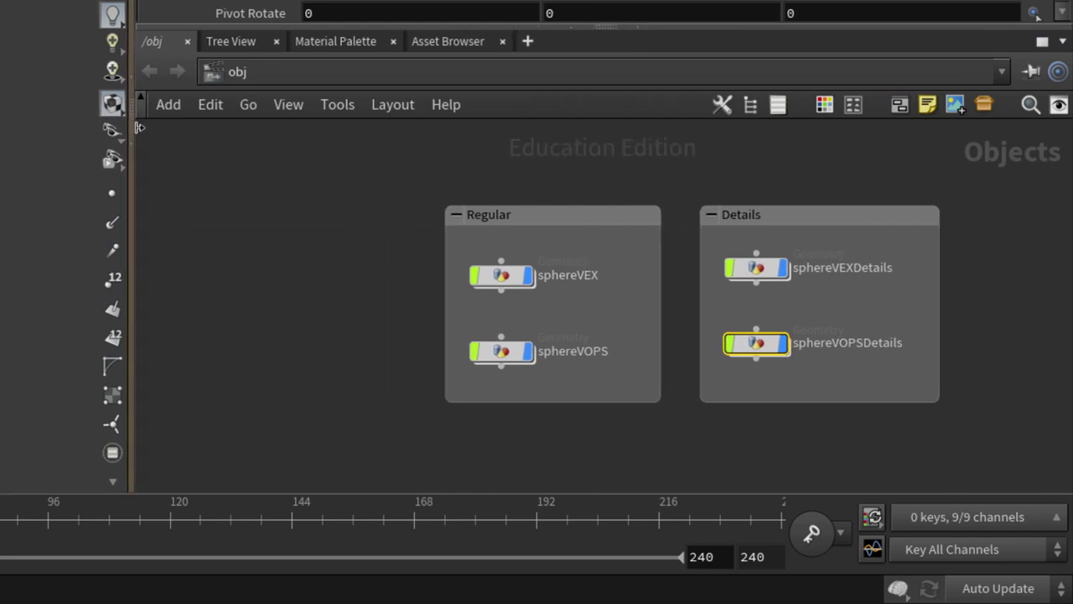
Delete the Regular and Details network boxes, then select sphereVEX and sphereVOPS.
{"action": "left_click", "coordinate": [548, 216]}
{"action": "key", "text": "Delete"}
{"action": "left_click", "coordinate": [803, 215]}
{"action": "key", "text": "Delete"}
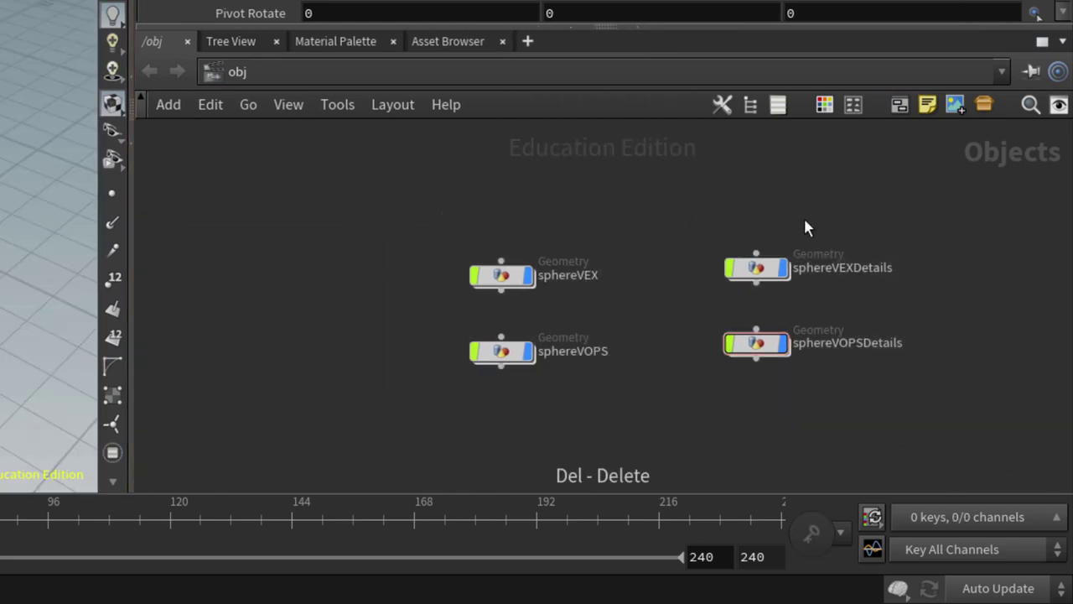
{"action": "scroll", "coordinate": [545, 285], "scroll_direction": "up", "scroll_amount": 2}
{"action": "mouse_move", "coordinate": [586, 281]}
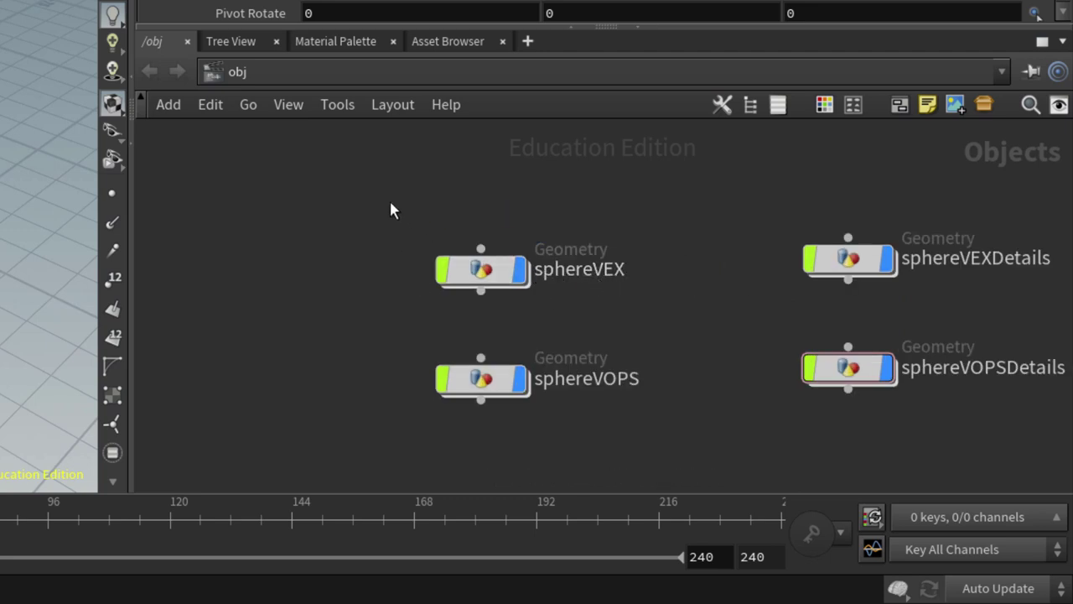
{"action": "left_click_drag", "start_coordinate": [390, 204], "coordinate": [710, 453]}
Box sphereVEX and sphereVOPS in a network box and add a 'STAY ORGANIZED' sticky note.
{"action": "left_click", "coordinate": [893, 107]}
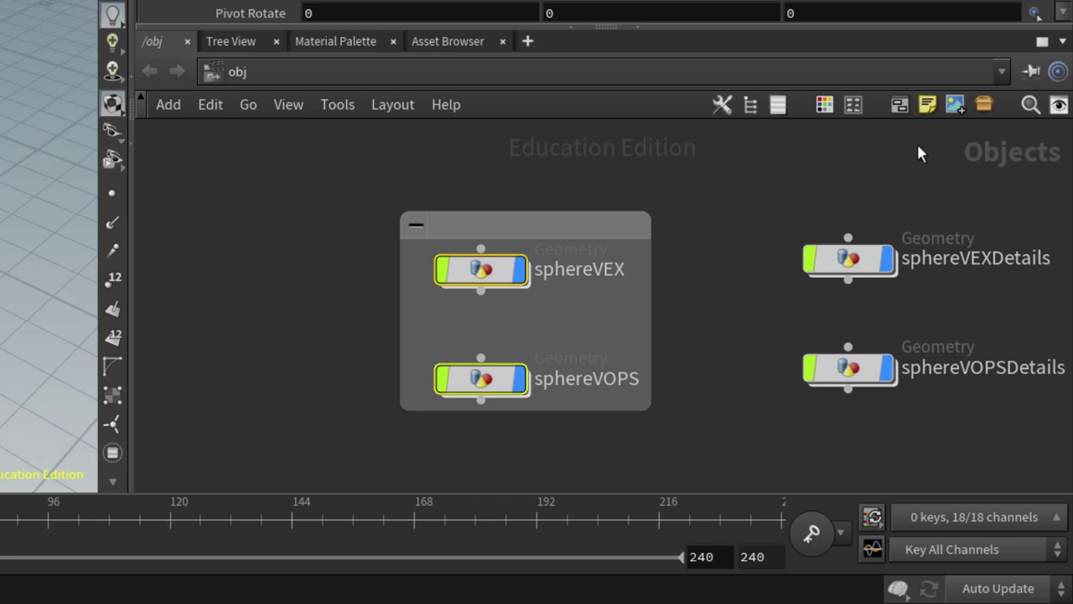
{"action": "left_click", "coordinate": [927, 104]}
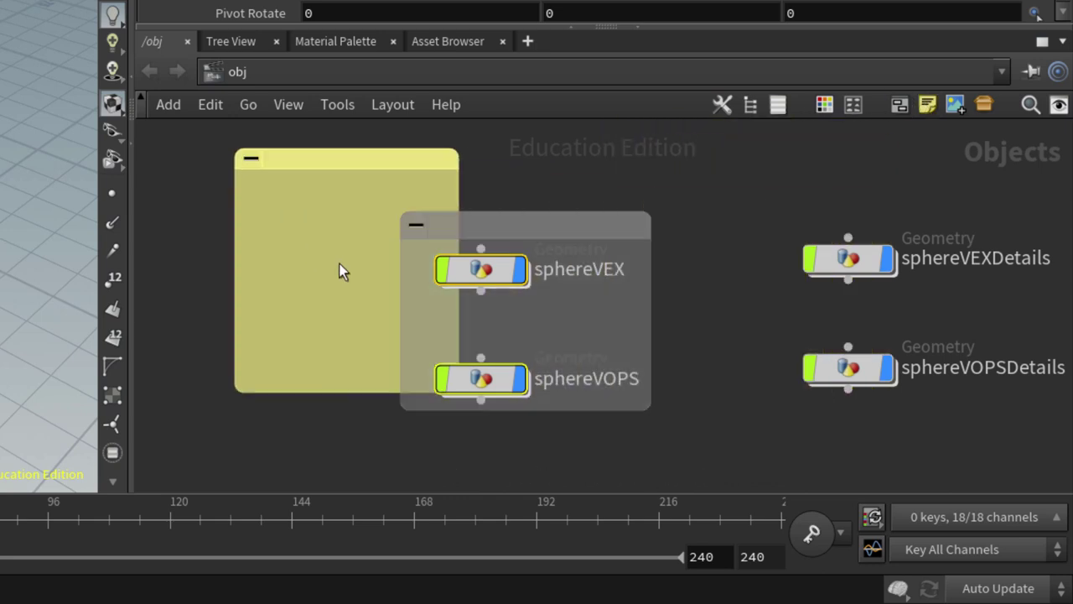
{"action": "left_click", "coordinate": [267, 281]}
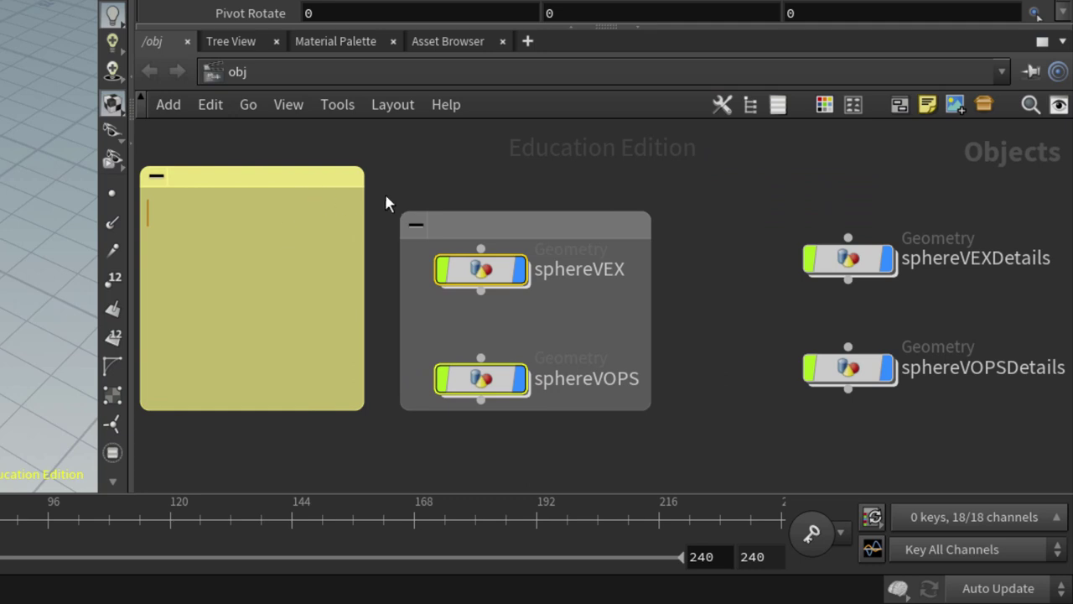
{"action": "type", "text": "STAY ORGAN"}
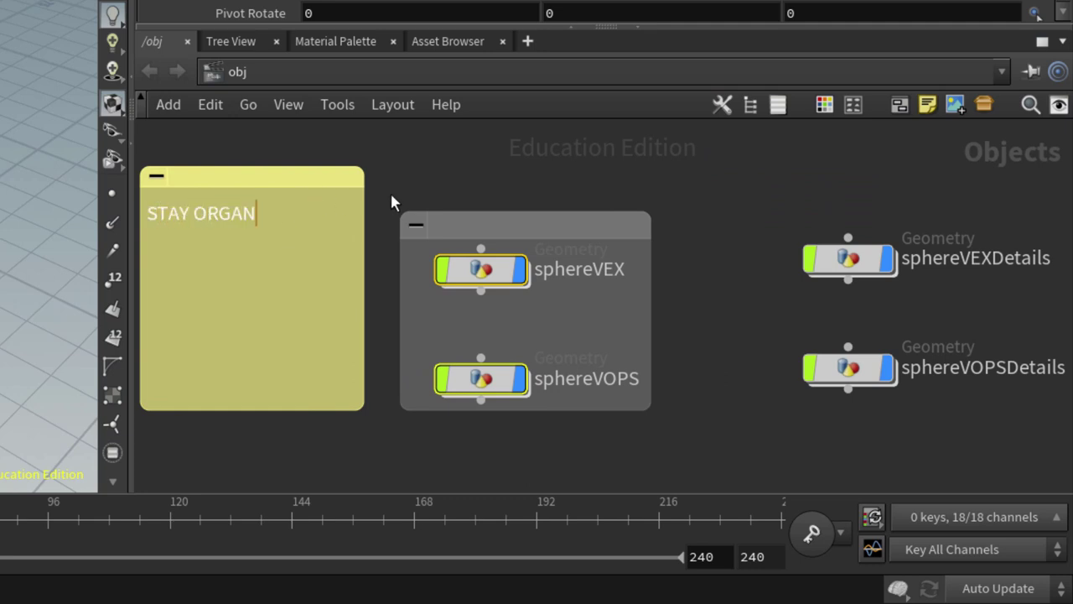
{"action": "type", "text": "IZED"}
{"action": "key", "text": "Return"}
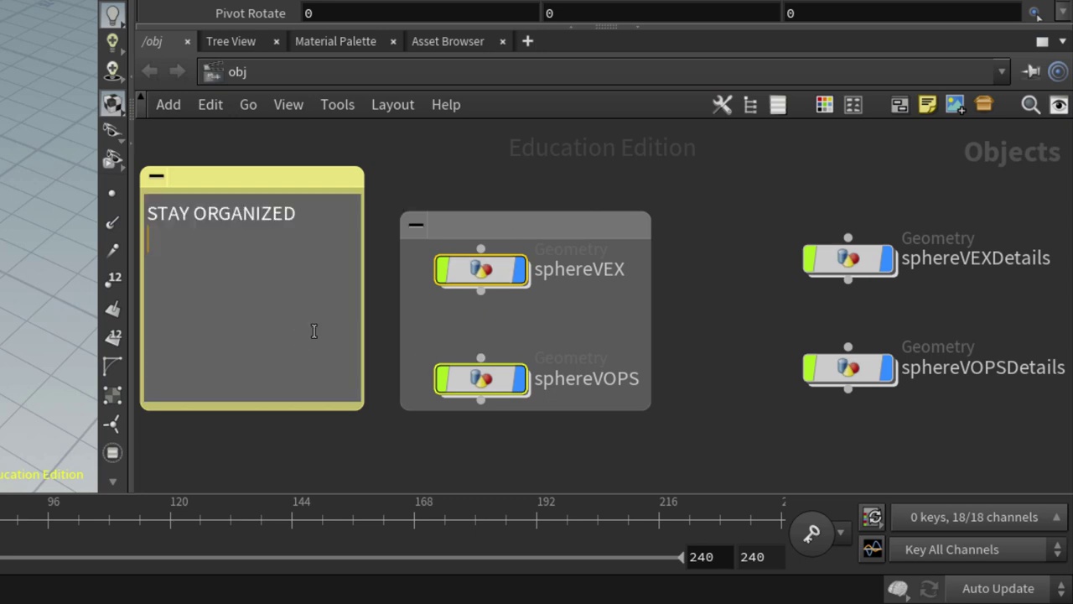
Set the note's text size to Medium, shrink it to a short strip, and move it lower left.
{"action": "right_click", "coordinate": [330, 181]}
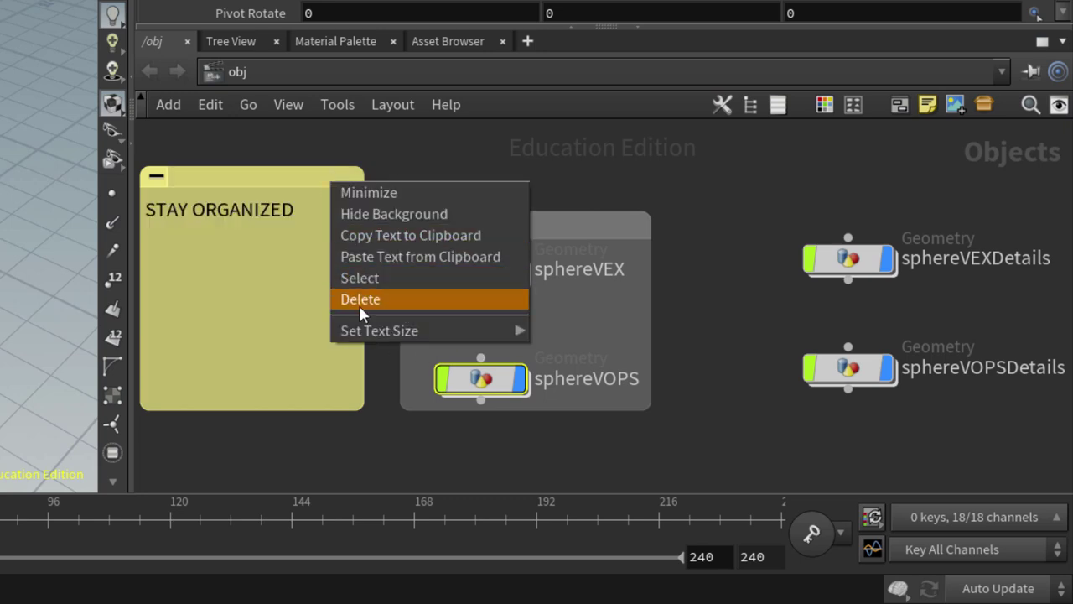
{"action": "mouse_move", "coordinate": [369, 330]}
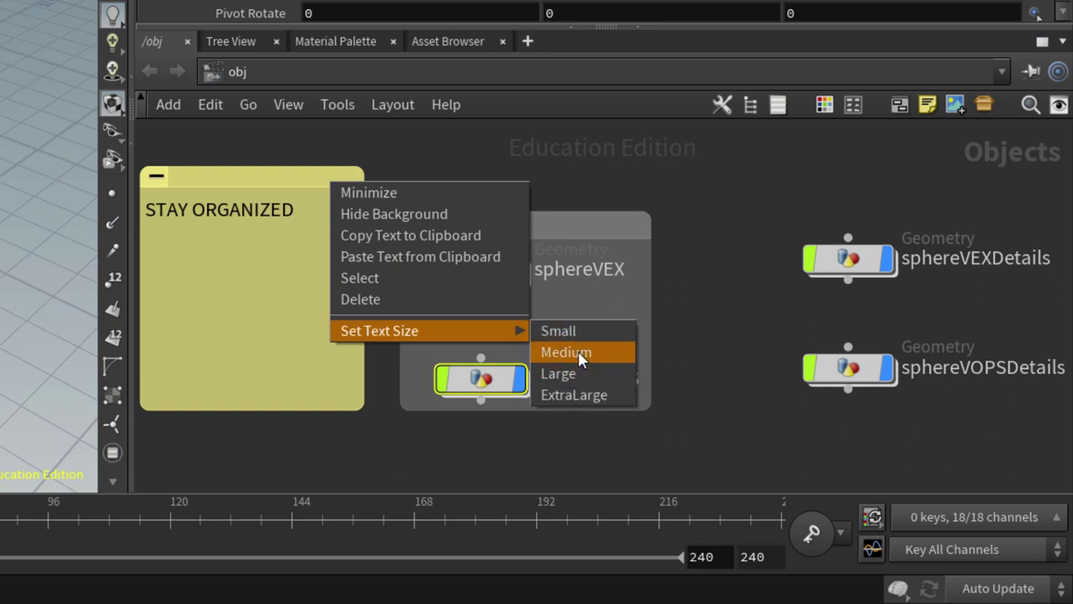
{"action": "left_click", "coordinate": [577, 353]}
{"action": "scroll", "coordinate": [746, 268], "scroll_direction": "down", "scroll_amount": 2}
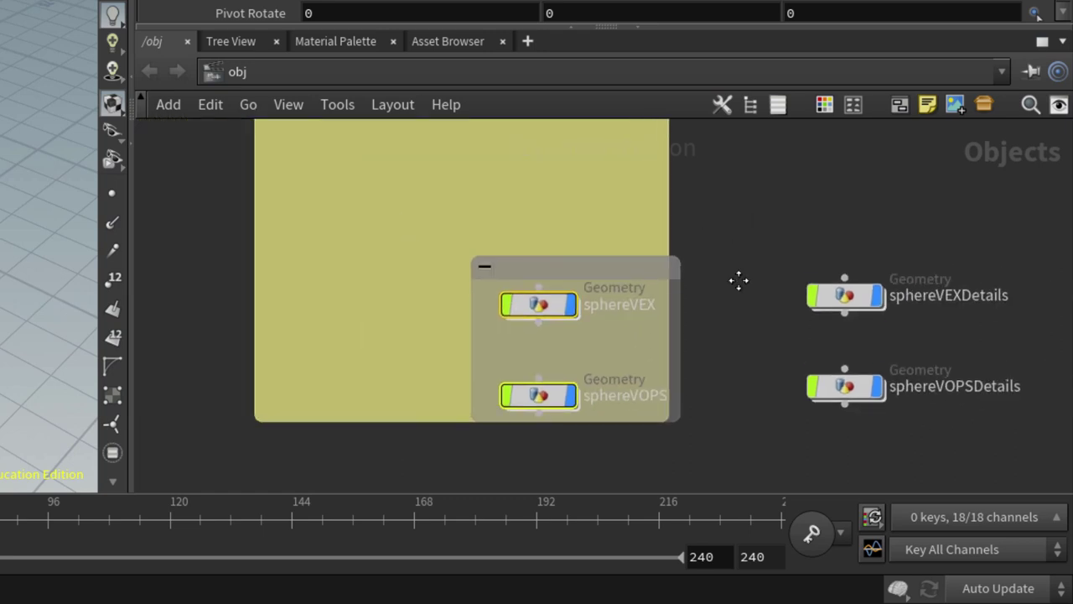
{"action": "middle_click_drag", "start_coordinate": [402, 313], "coordinate": [402, 438]}
{"action": "scroll", "coordinate": [679, 289], "scroll_direction": "down", "scroll_amount": 2}
{"action": "scroll", "coordinate": [679, 289], "scroll_direction": "down", "scroll_amount": 2}
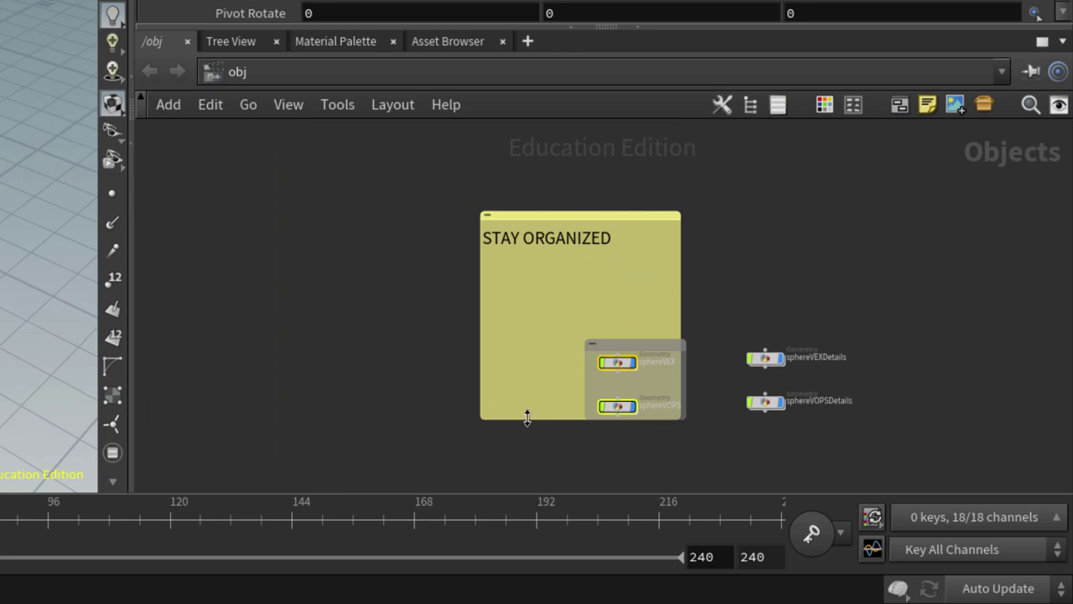
{"action": "left_click_drag", "start_coordinate": [525, 414], "coordinate": [530, 262]}
{"action": "left_click_drag", "start_coordinate": [591, 213], "coordinate": [409, 353]}
{"action": "scroll", "coordinate": [543, 437], "scroll_direction": "up", "scroll_amount": 2}
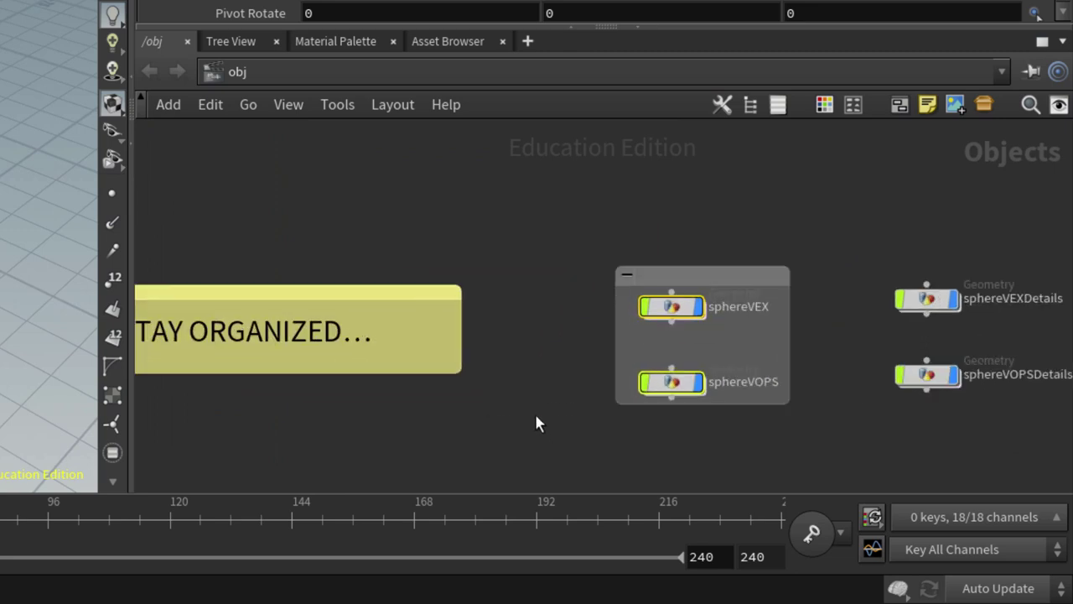
{"action": "middle_click_drag", "start_coordinate": [539, 405], "coordinate": [617, 380]}
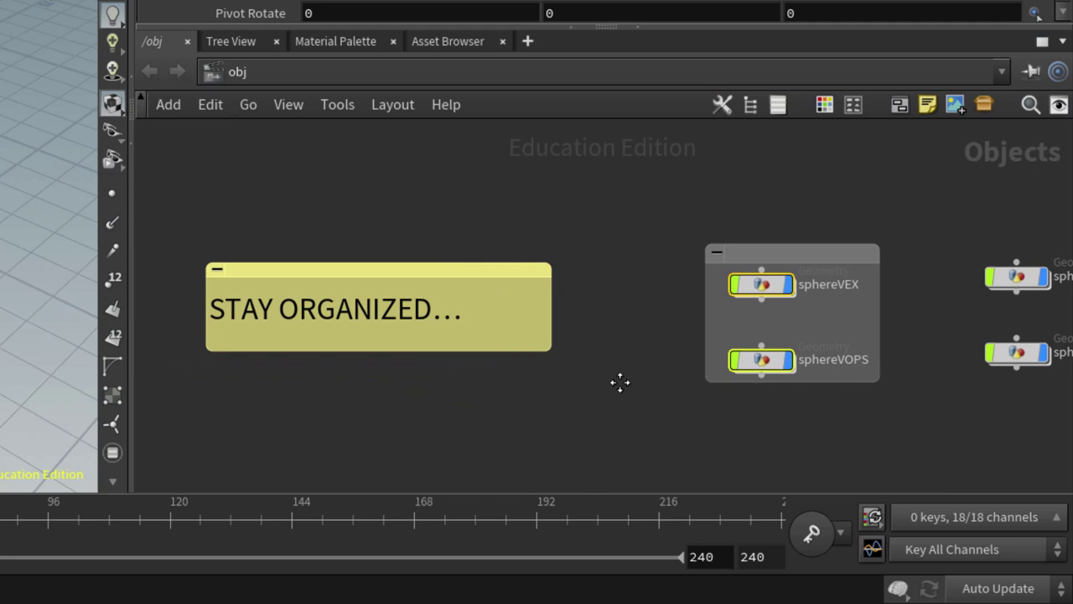
Give sphereVEX the comment 'This is what my comment is', shown in the network editor.
{"action": "left_click", "coordinate": [763, 286]}
{"action": "right_click", "coordinate": [762, 287]}
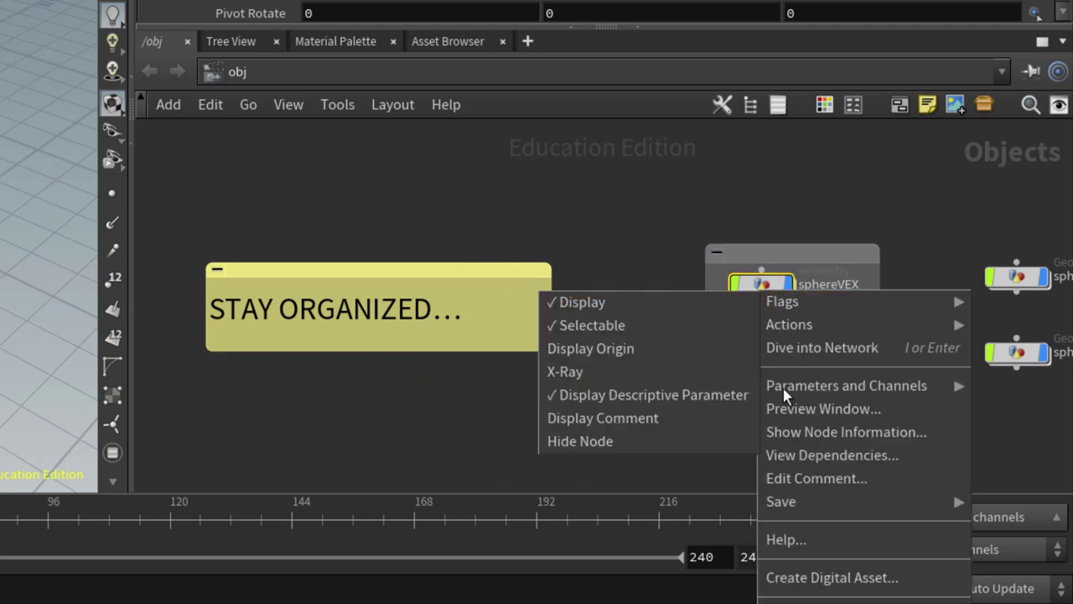
{"action": "left_click", "coordinate": [800, 476]}
{"action": "left_click_drag", "start_coordinate": [797, 227], "coordinate": [419, 2]}
{"action": "left_click", "coordinate": [365, 62]}
{"action": "type", "text": "Th"}
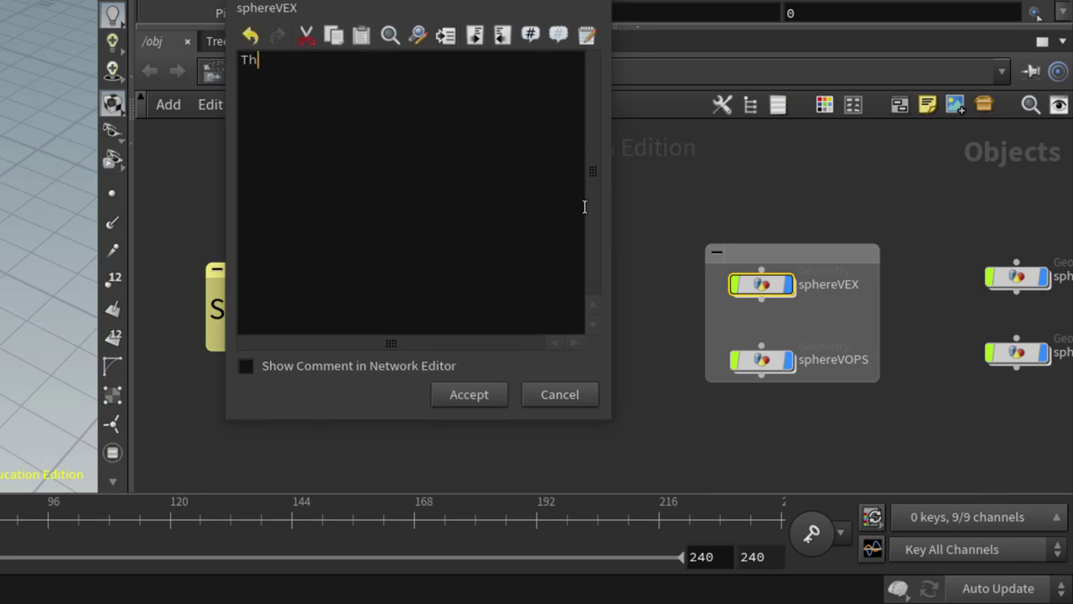
{"action": "type", "text": "is is what my comment is"}
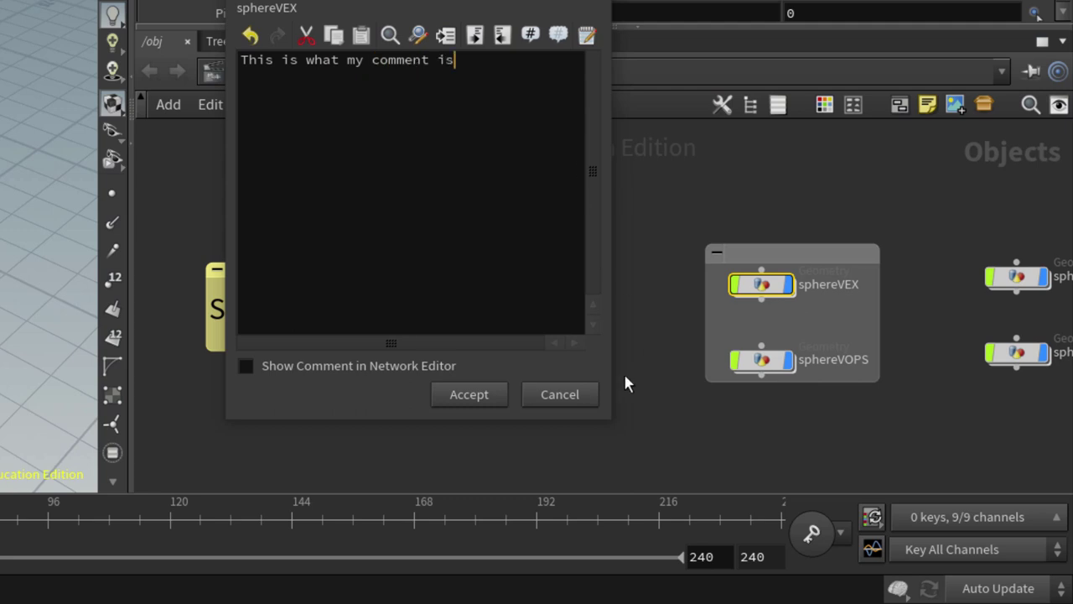
{"action": "left_click", "coordinate": [245, 367]}
{"action": "left_click", "coordinate": [463, 397]}
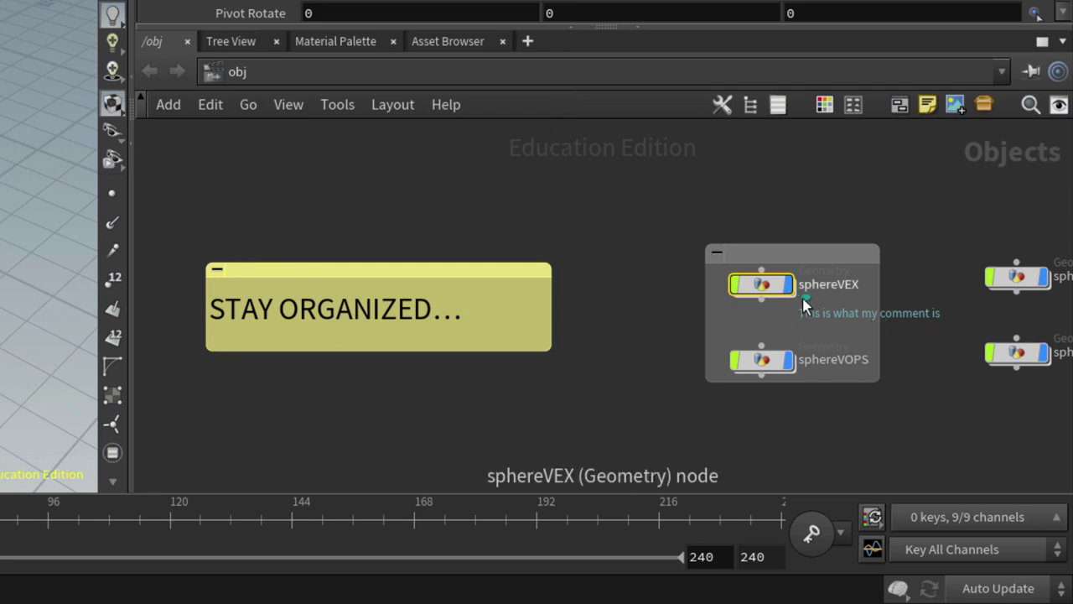
Reopen sphereVEX's comment settings and hide the comment from the network view.
{"action": "right_click", "coordinate": [769, 286]}
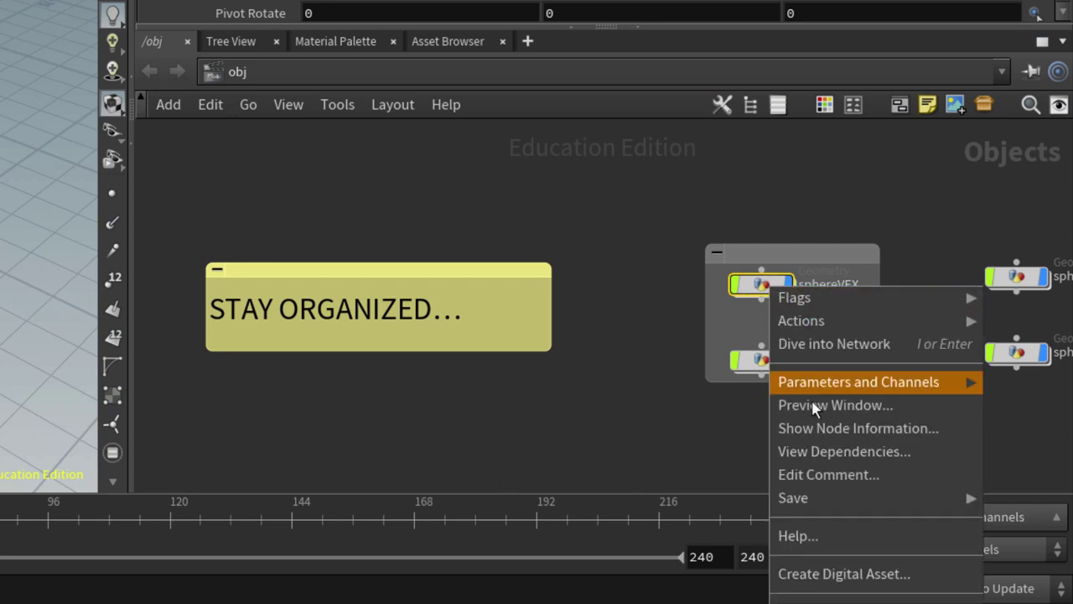
{"action": "left_click", "coordinate": [814, 474]}
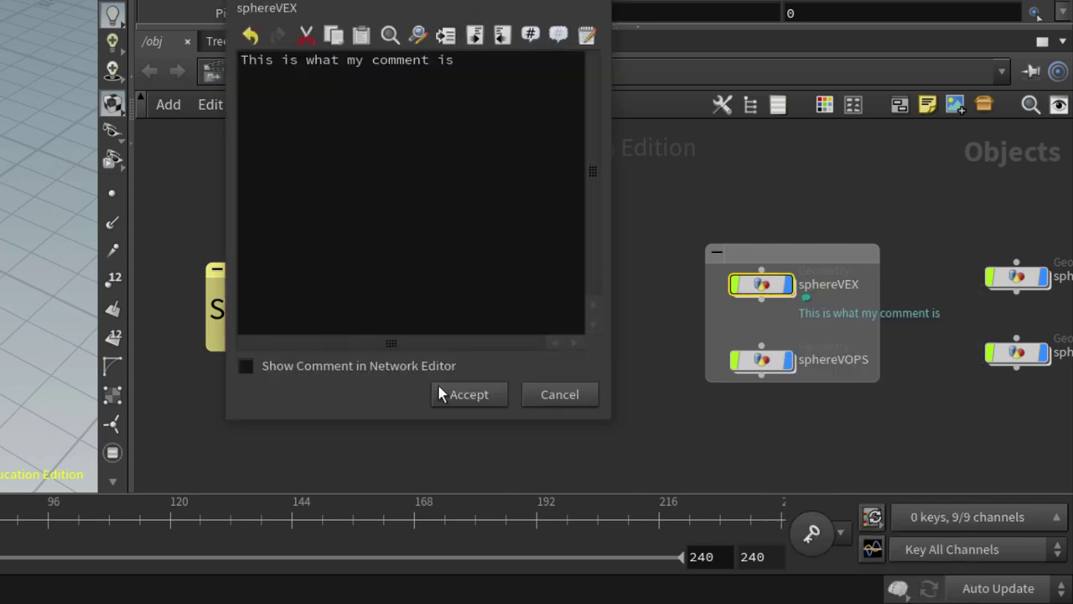
{"action": "left_click", "coordinate": [461, 394]}
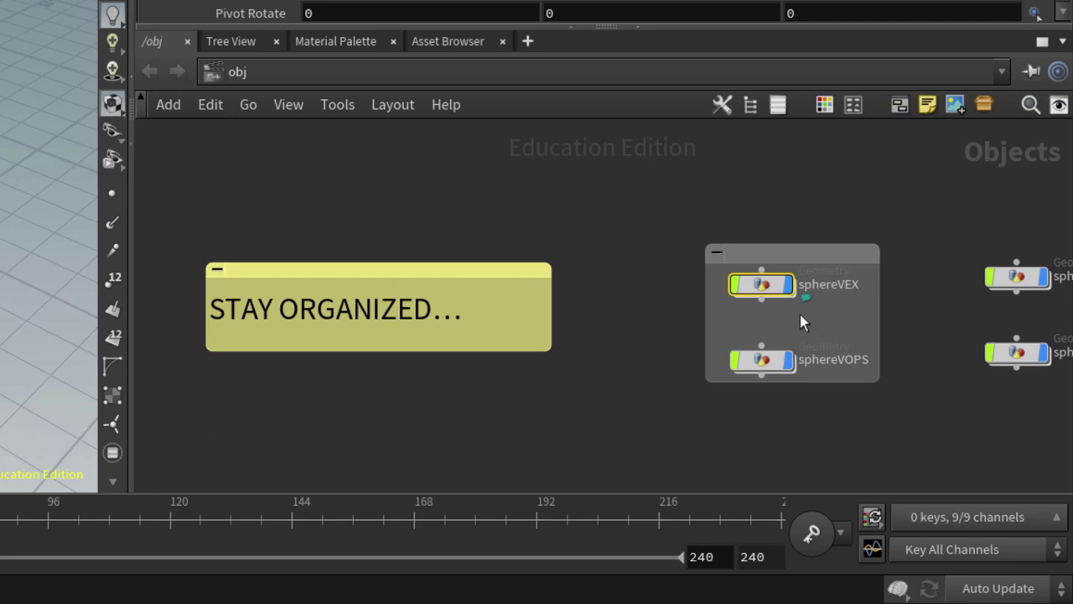
Colour the sphereVEXDetails node red using the colour palette.
{"action": "left_click", "coordinate": [665, 306]}
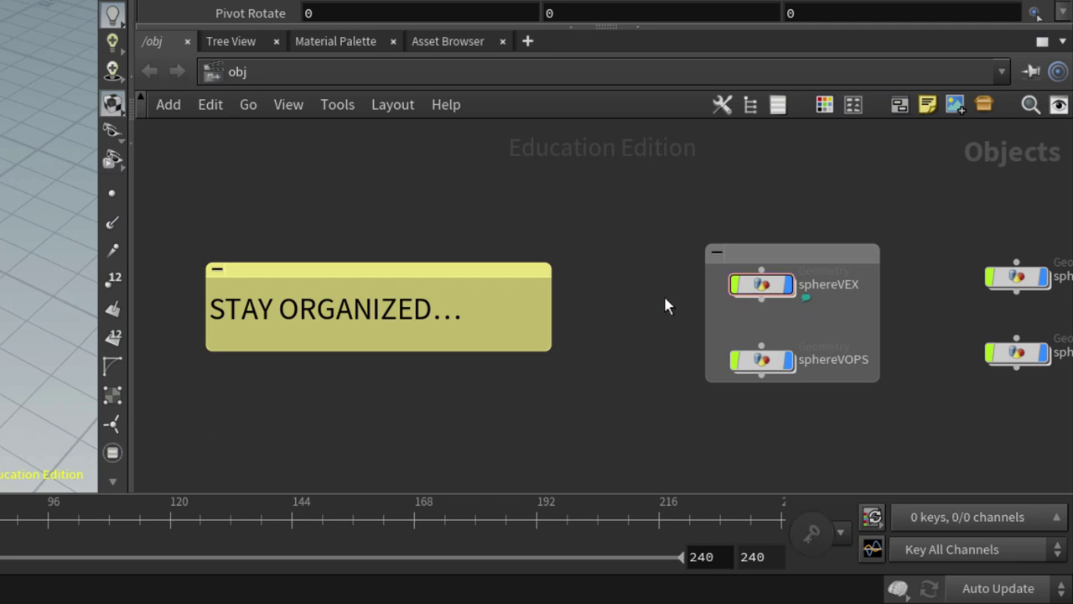
{"action": "key", "text": "c"}
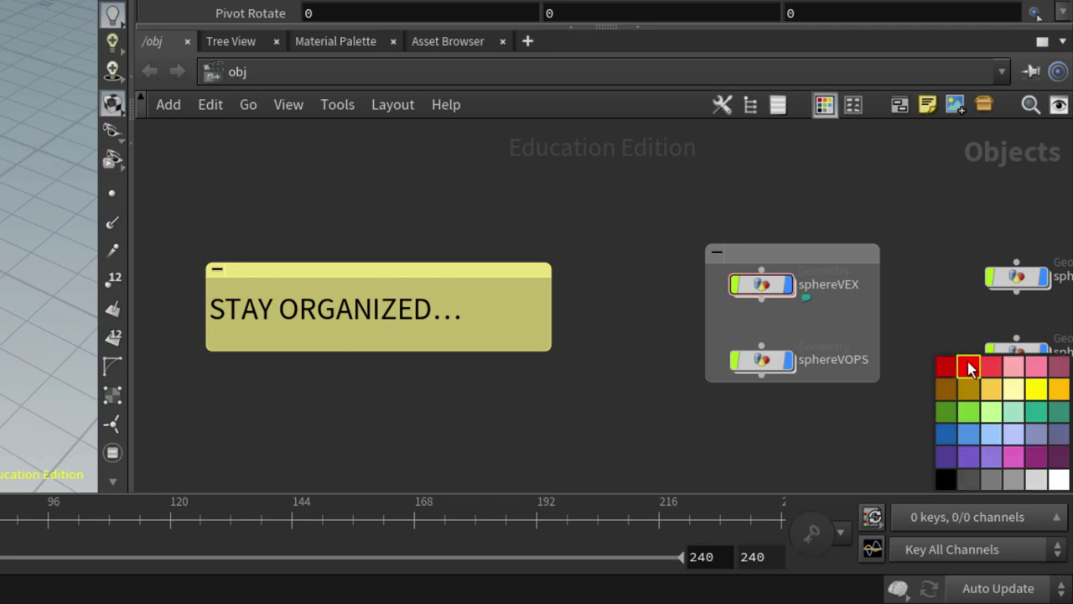
{"action": "left_click", "coordinate": [1019, 277]}
{"action": "mouse_move", "coordinate": [1018, 277]}
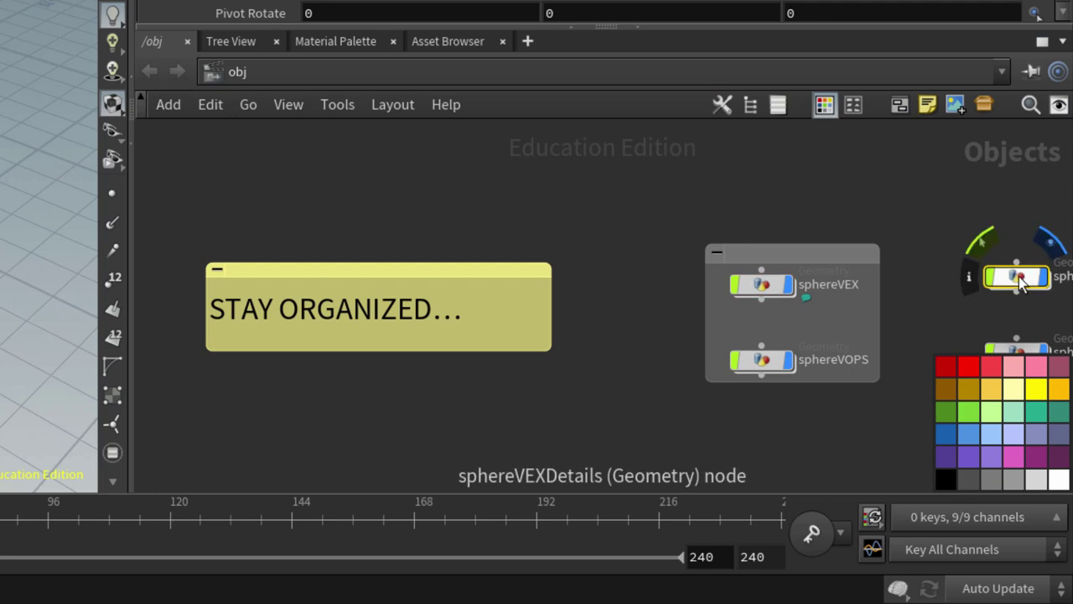
{"action": "left_click", "coordinate": [974, 367]}
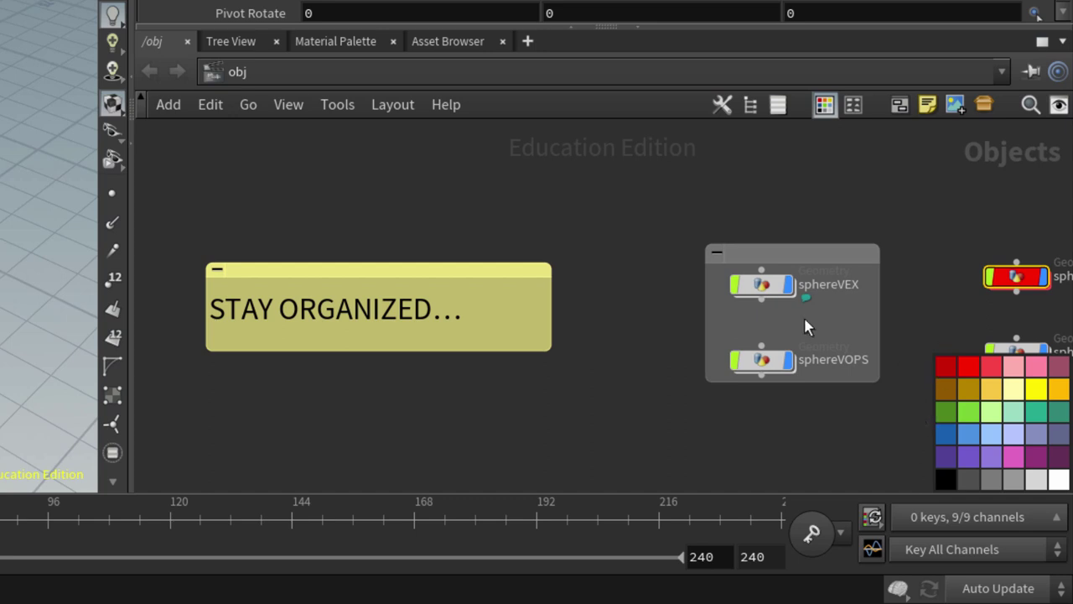
Colour the STAY ORGANIZED sticky note red and close the colour palette.
{"action": "left_click", "coordinate": [512, 288]}
{"action": "left_click", "coordinate": [519, 274]}
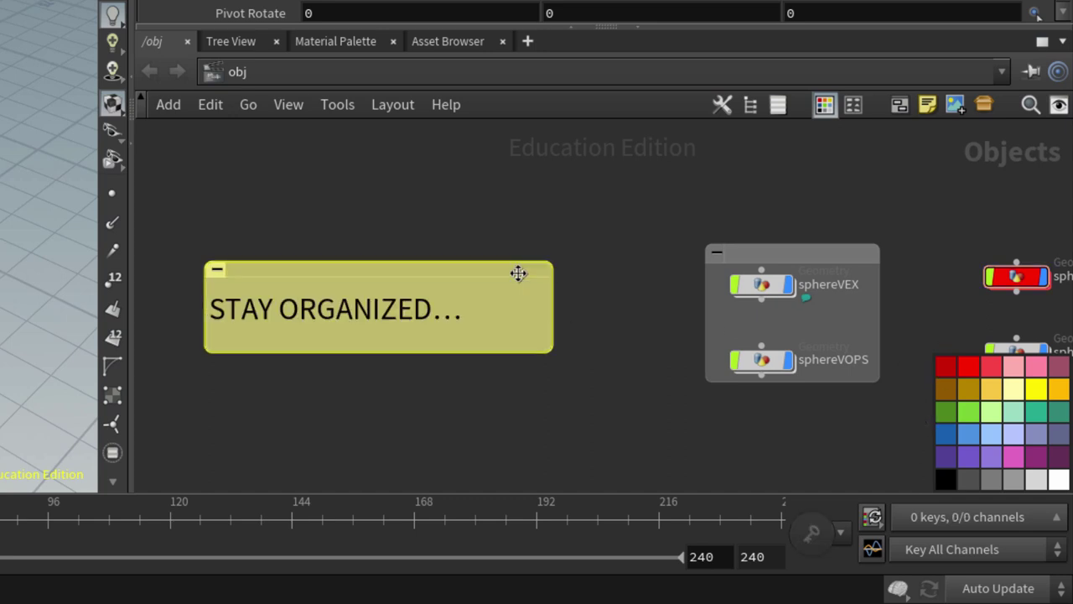
{"action": "left_click", "coordinate": [966, 366]}
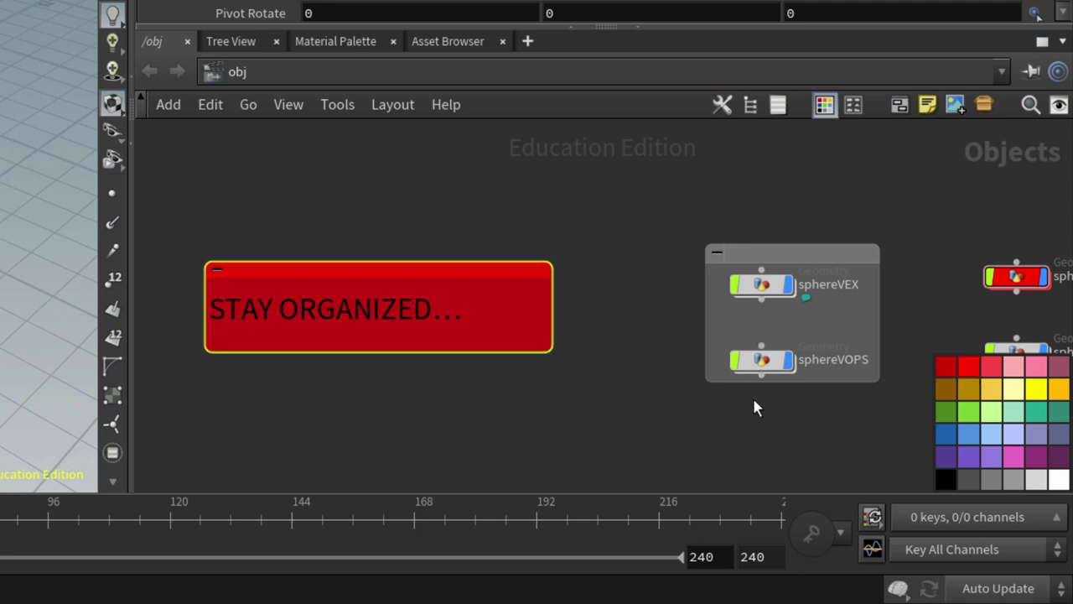
{"action": "left_click", "coordinate": [723, 419]}
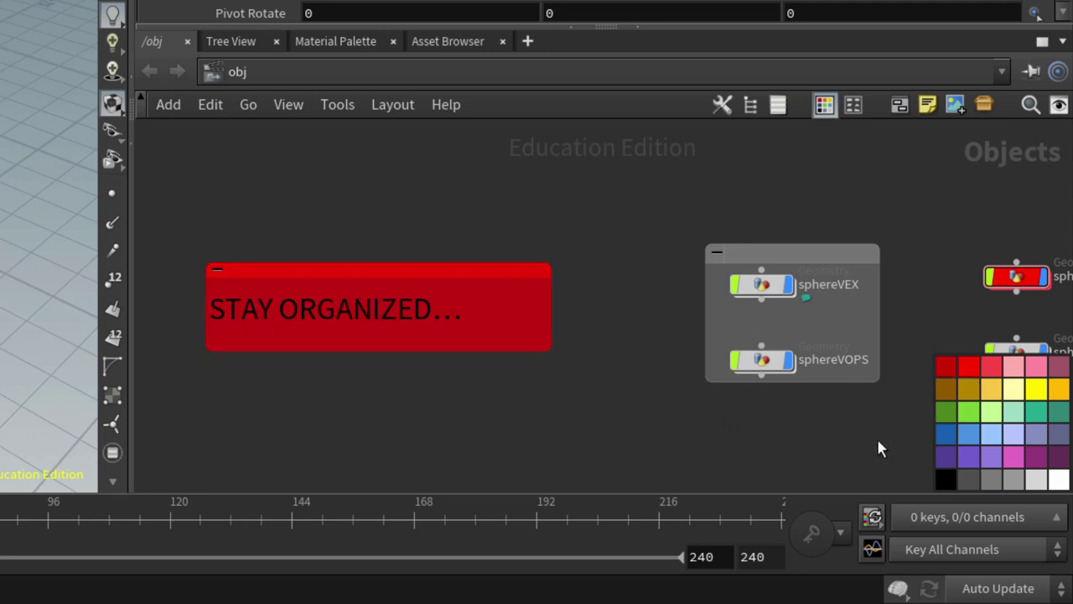
{"action": "key", "text": "c"}
{"action": "key", "text": "c"}
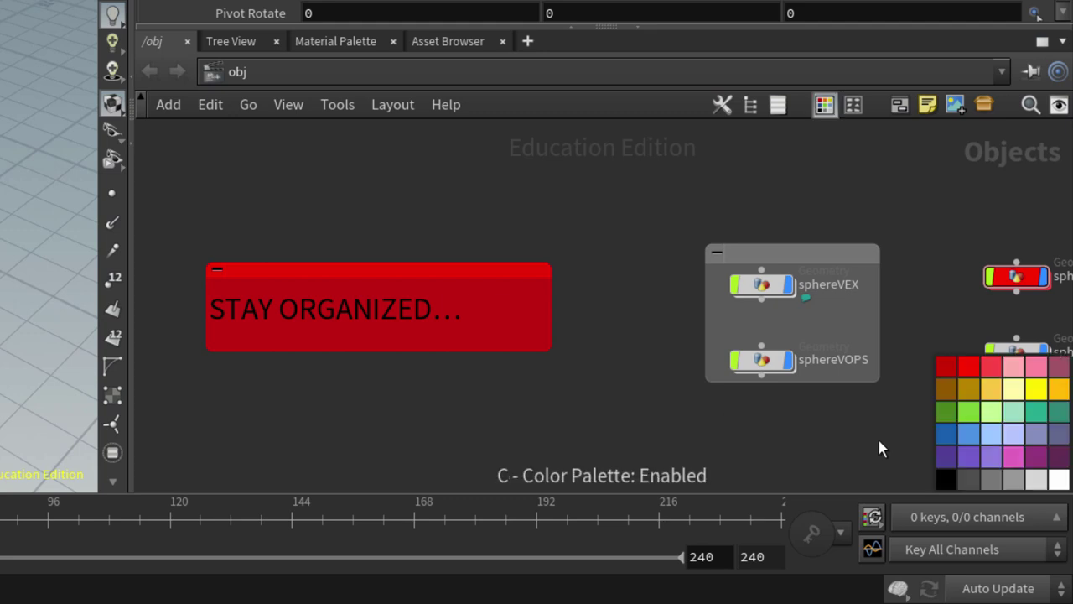
{"action": "key", "text": "c"}
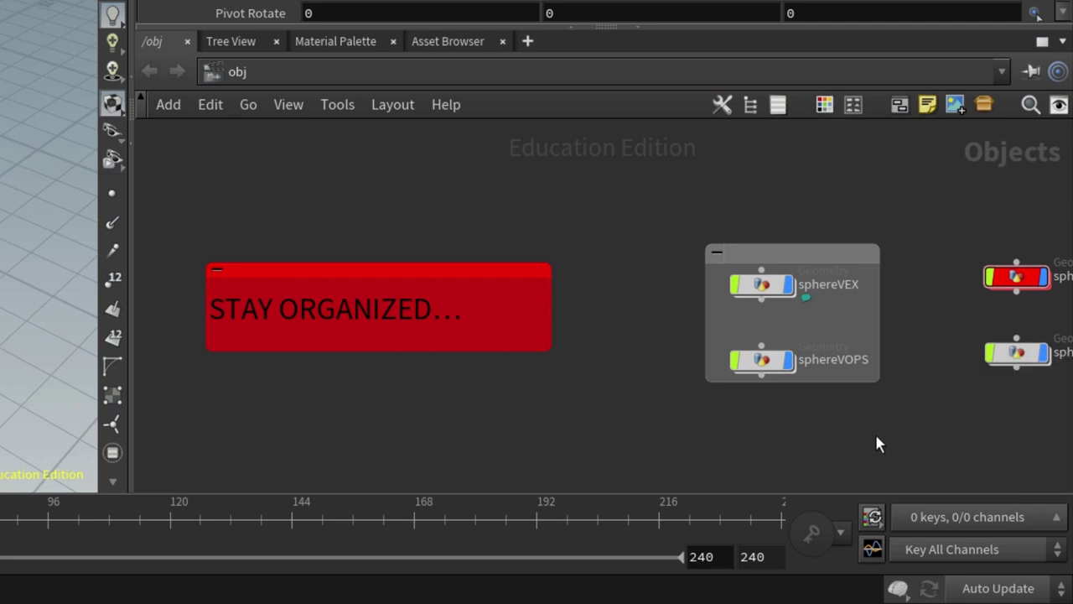
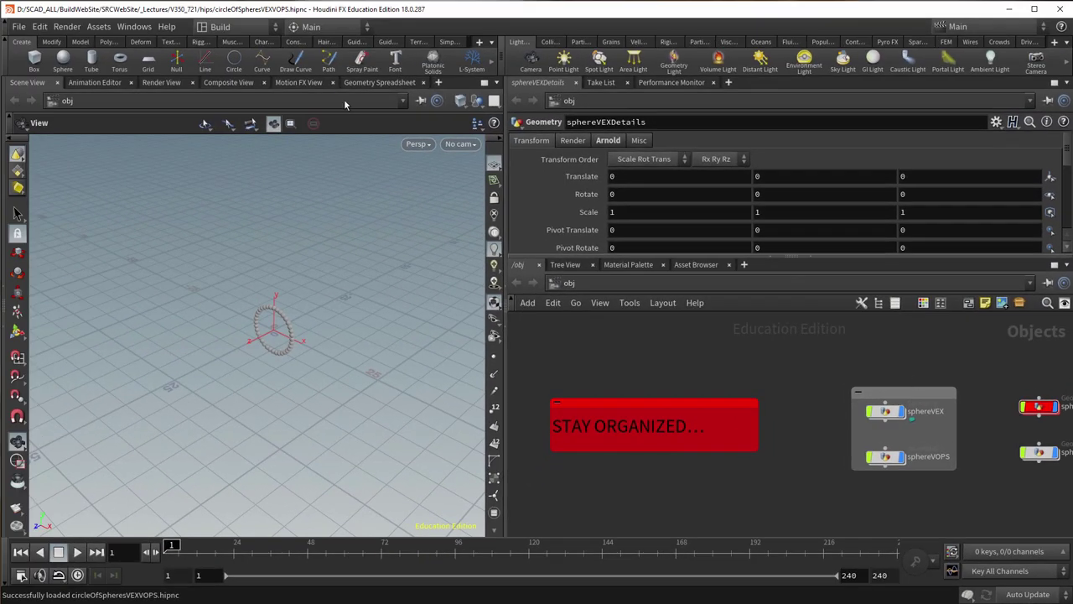
Delete the STAY ORGANIZED sticky note and the network box holding the old four nodes.
{"action": "left_click", "coordinate": [663, 406]}
{"action": "key", "text": "Delete"}
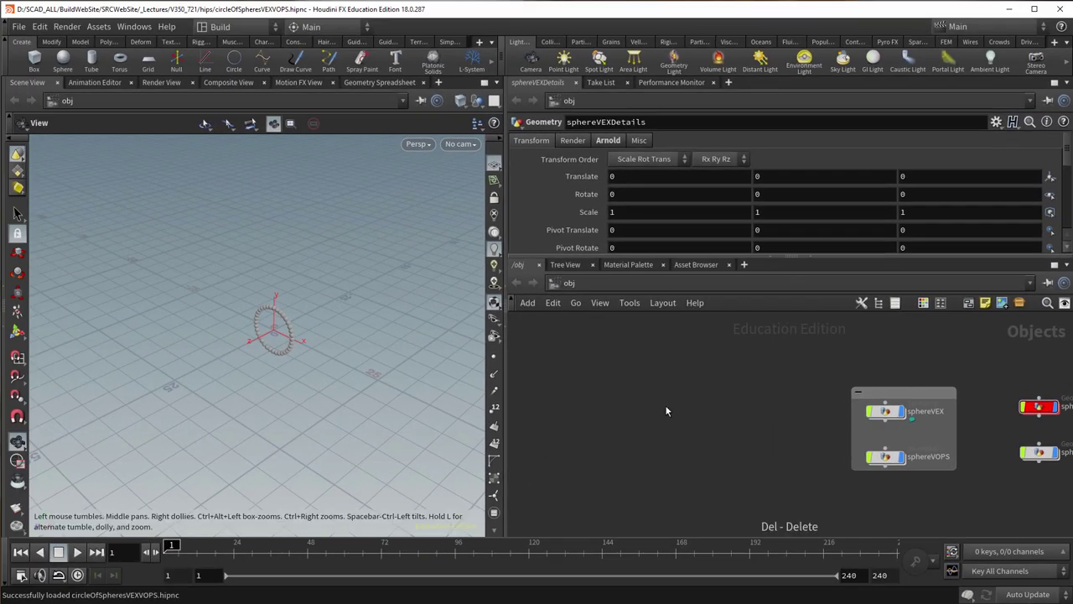
{"action": "left_click_drag", "start_coordinate": [768, 364], "coordinate": [964, 466]}
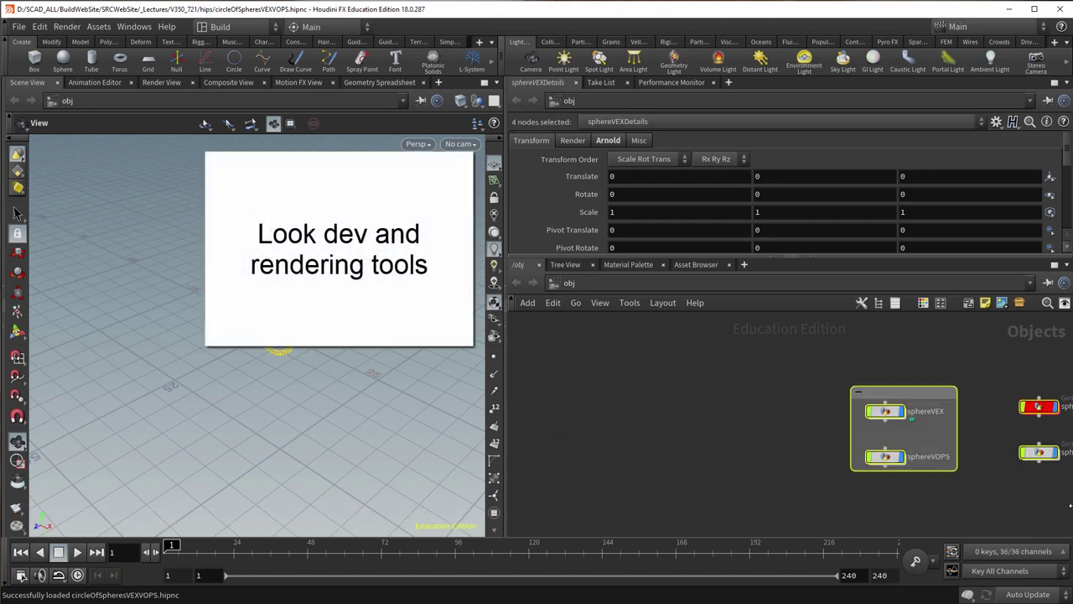
{"action": "key", "text": "Delete"}
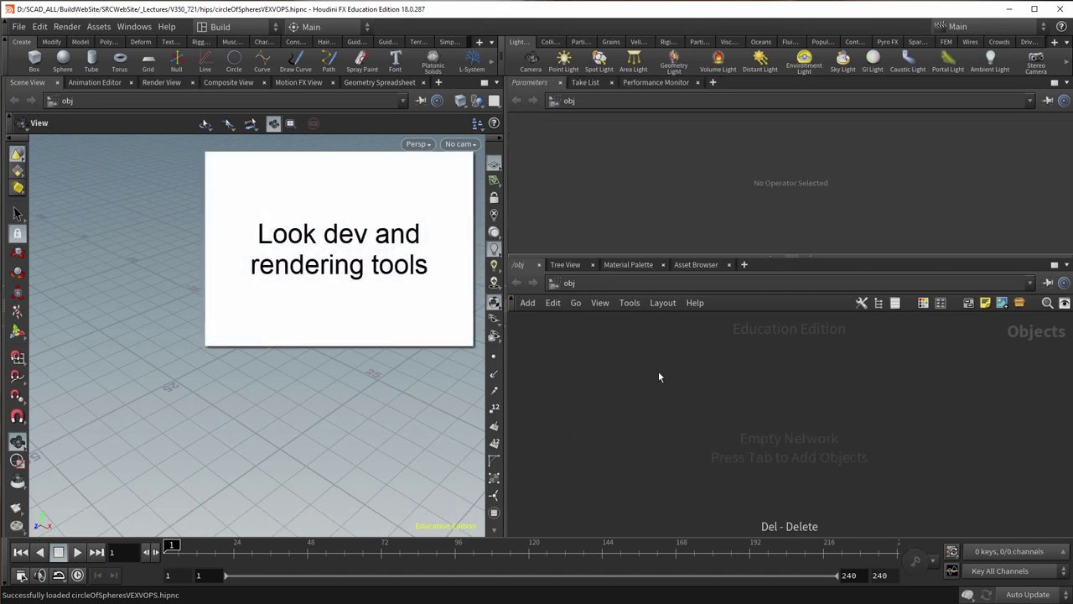
Add a Sphere node and a Grid node to the network.
{"action": "key", "text": "Tab"}
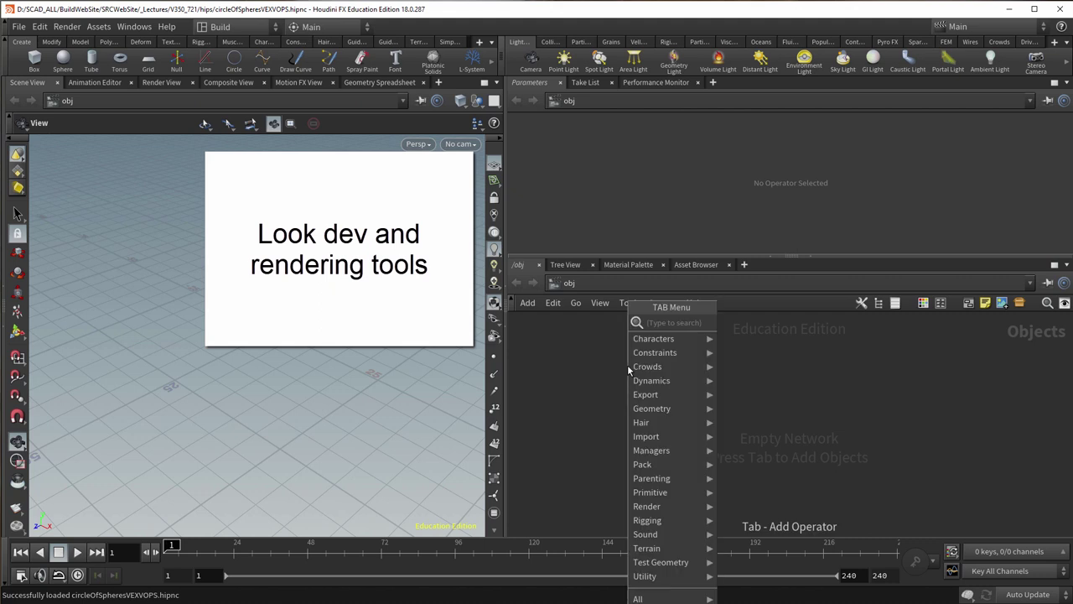
{"action": "type", "text": "sphere"}
{"action": "key", "text": "Return"}
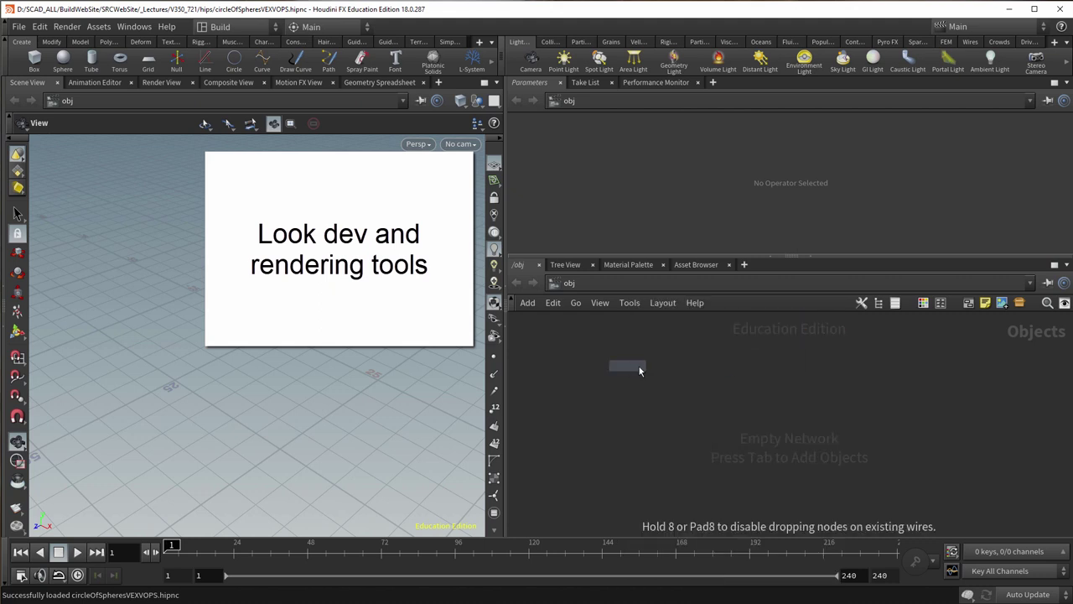
{"action": "left_click", "coordinate": [695, 379]}
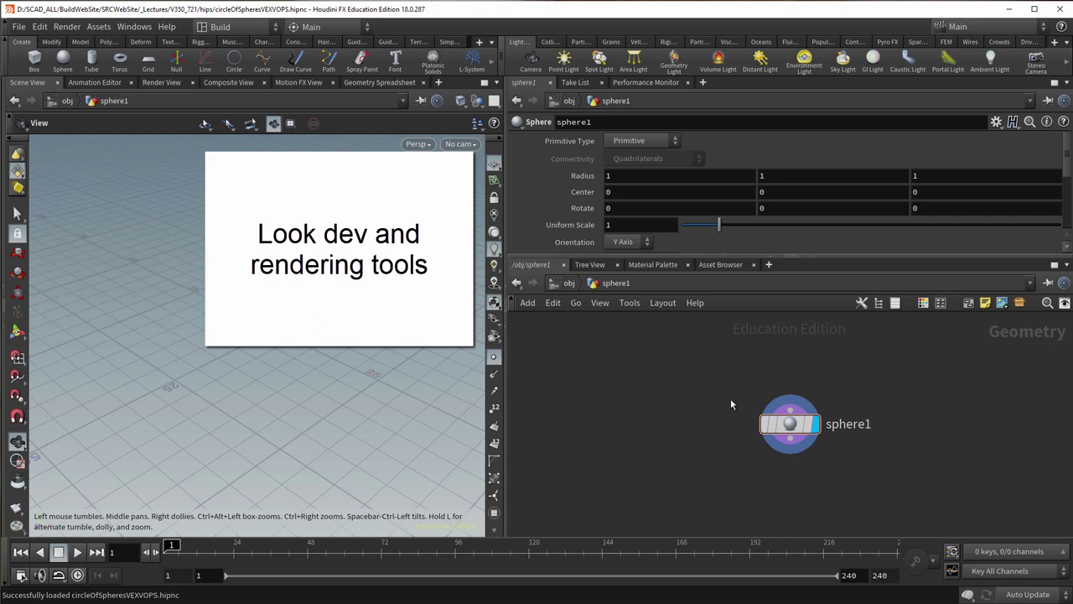
{"action": "key", "text": "Tab"}
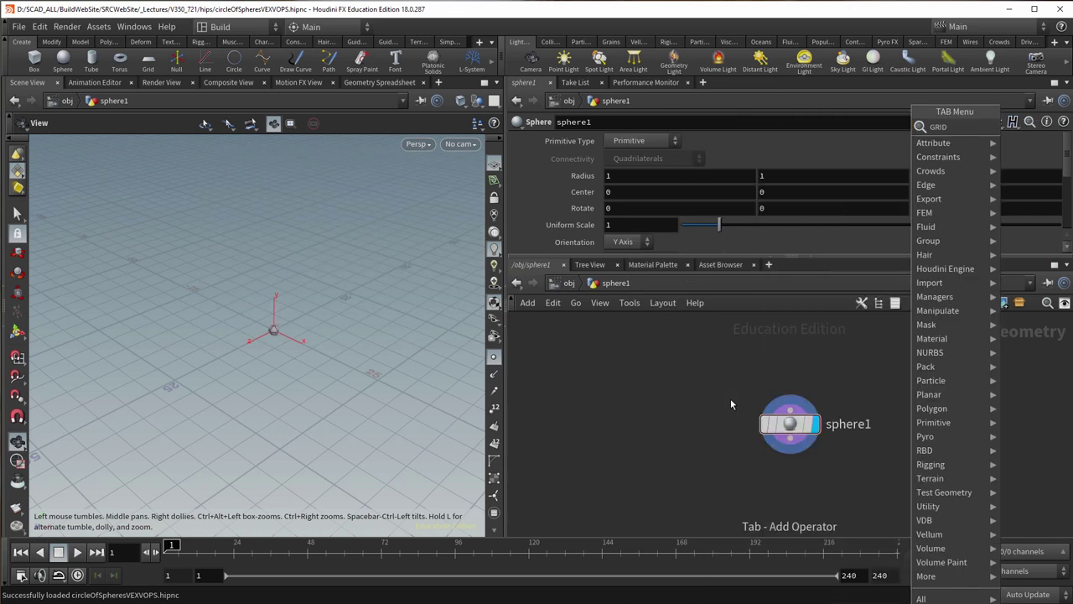
{"action": "key", "text": "Return"}
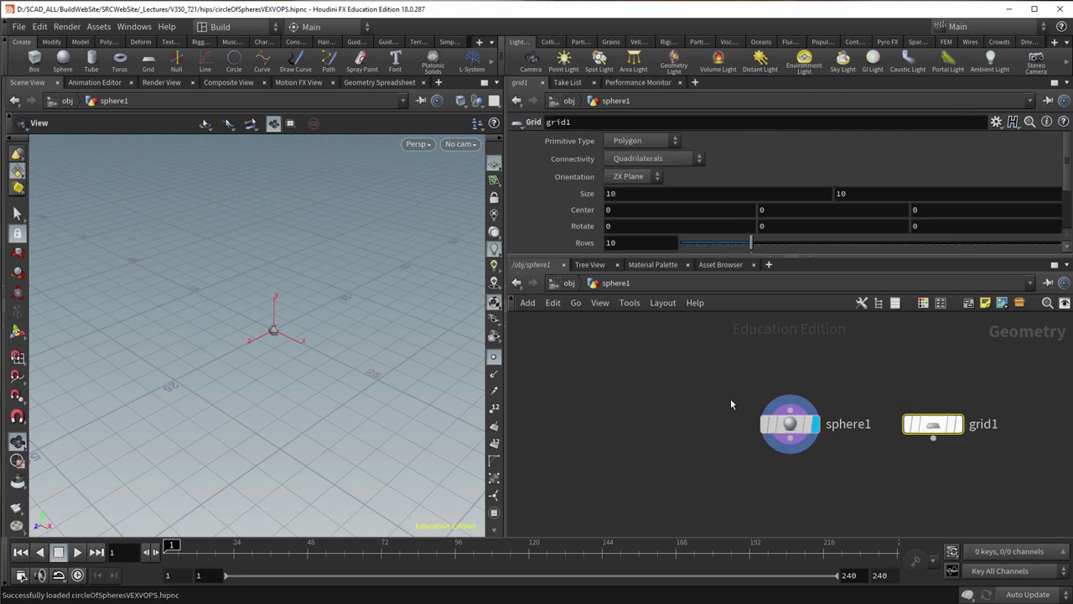
{"action": "key", "text": "h"}
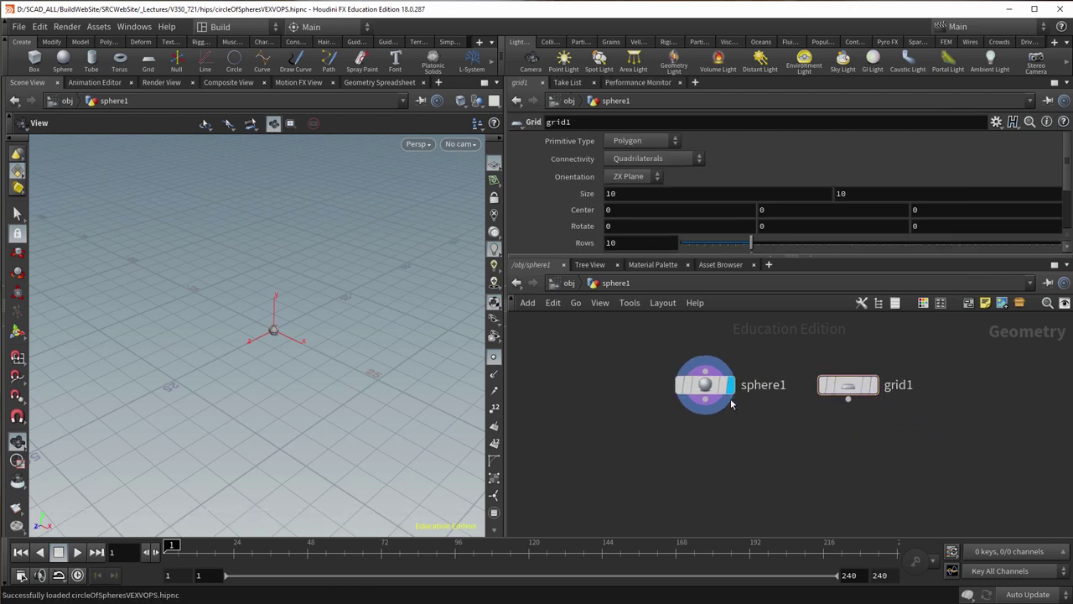
Add merge1 and wire sphere1 and grid1 into its inputs.
{"action": "key", "text": "Tab"}
{"action": "key", "text": "Return"}
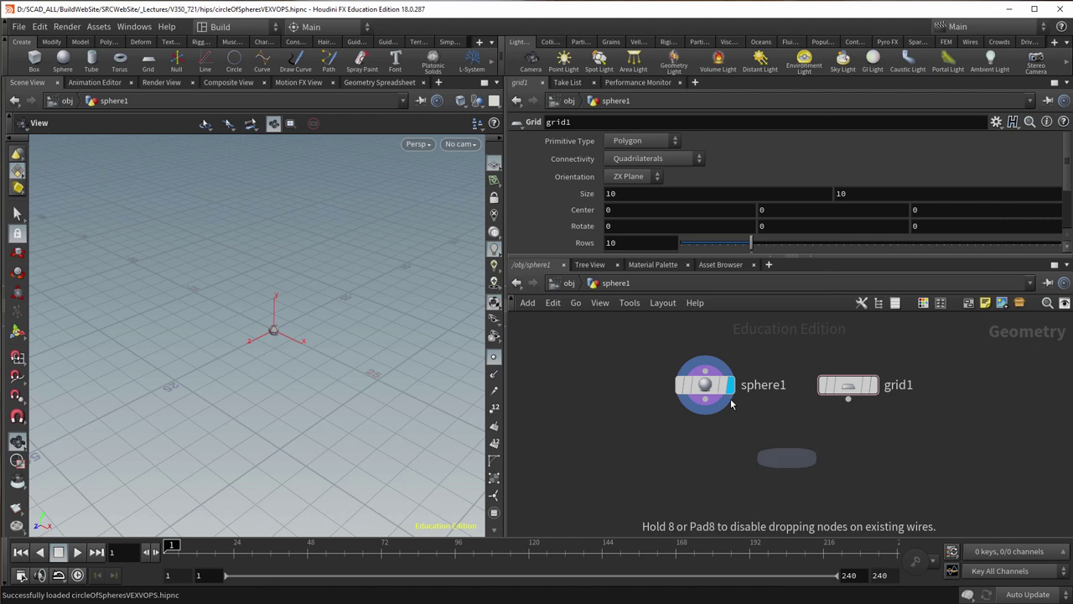
{"action": "left_click", "coordinate": [731, 404]}
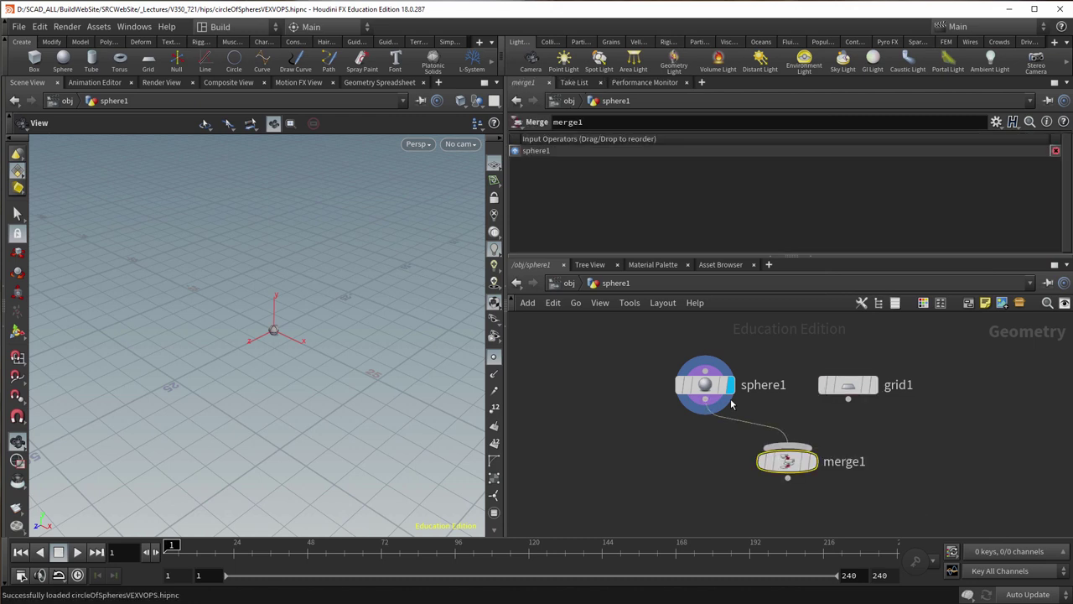
{"action": "left_click_drag", "start_coordinate": [848, 399], "coordinate": [787, 446]}
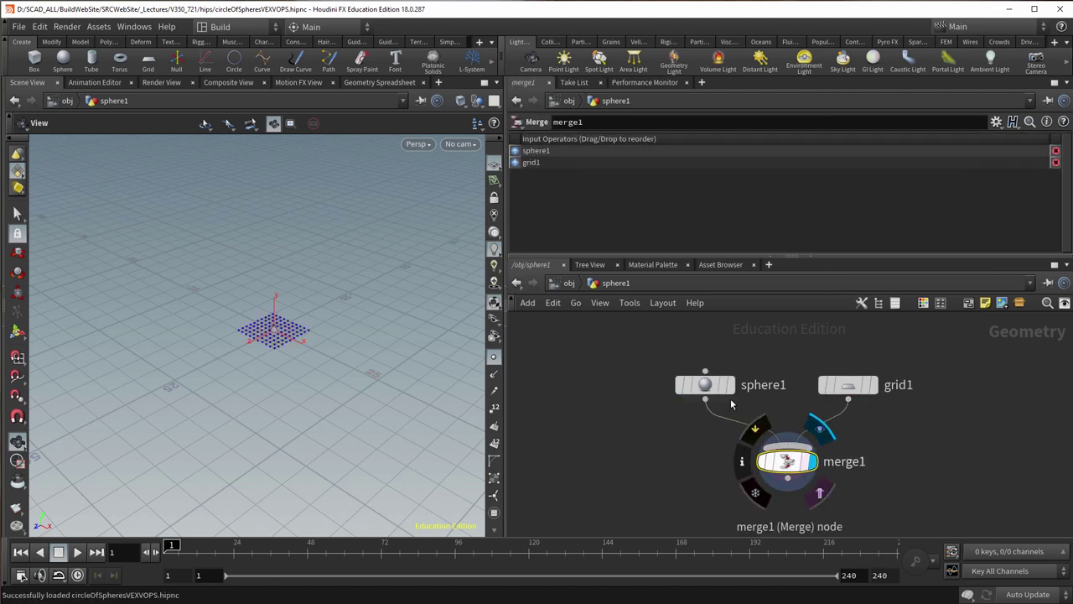
{"action": "scroll", "coordinate": [276, 331], "scroll_direction": "up", "scroll_amount": 5}
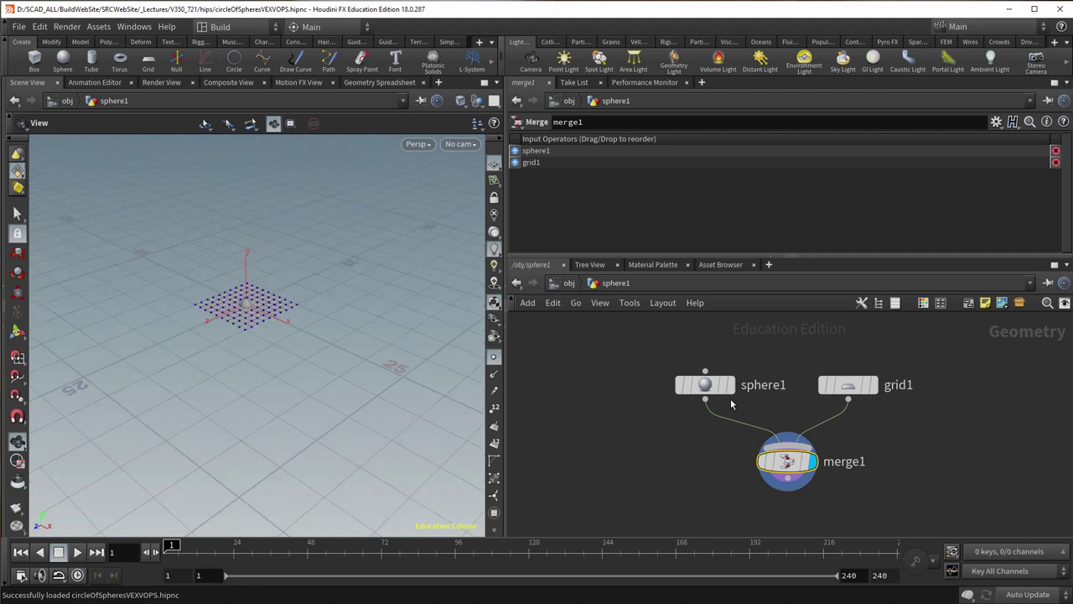
{"action": "key", "text": "h"}
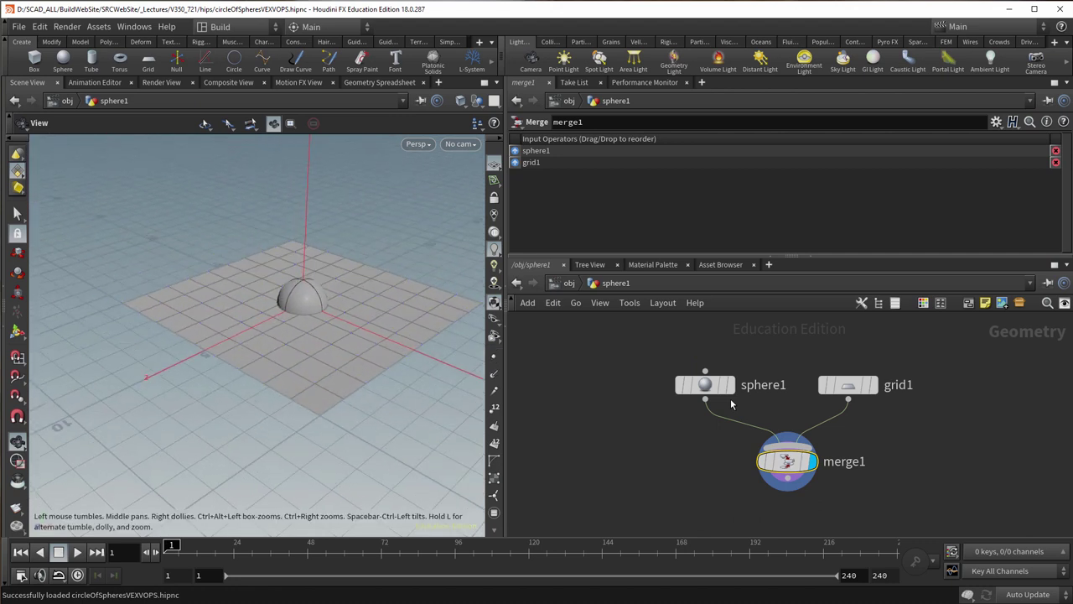
Paste sphere1's Radius Y as a relative reference into Center Y, giving ch("rady").
{"action": "left_click", "coordinate": [728, 387]}
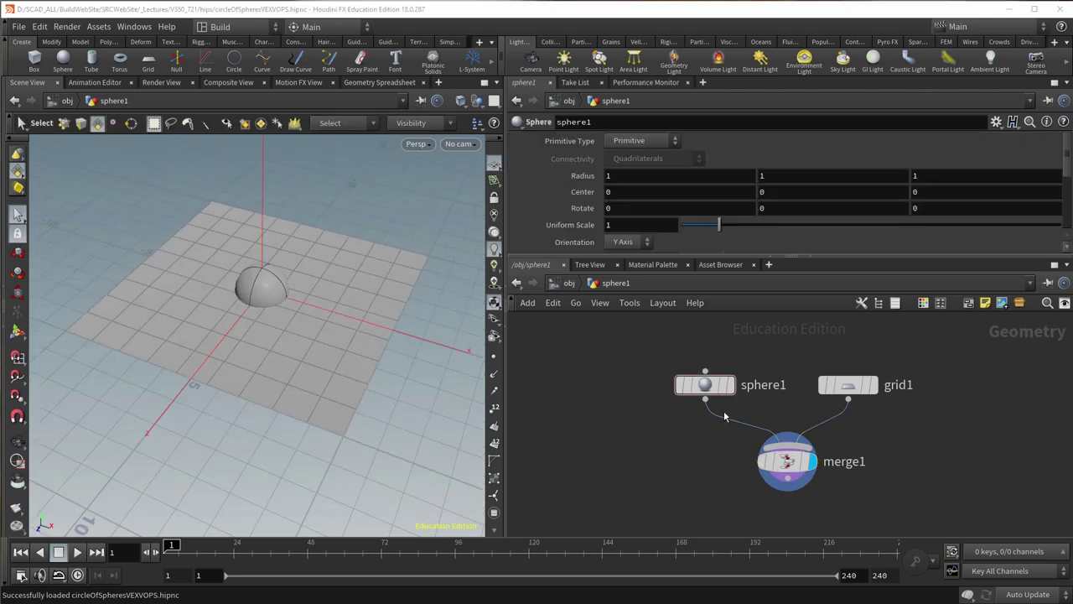
{"action": "left_click", "coordinate": [704, 378]}
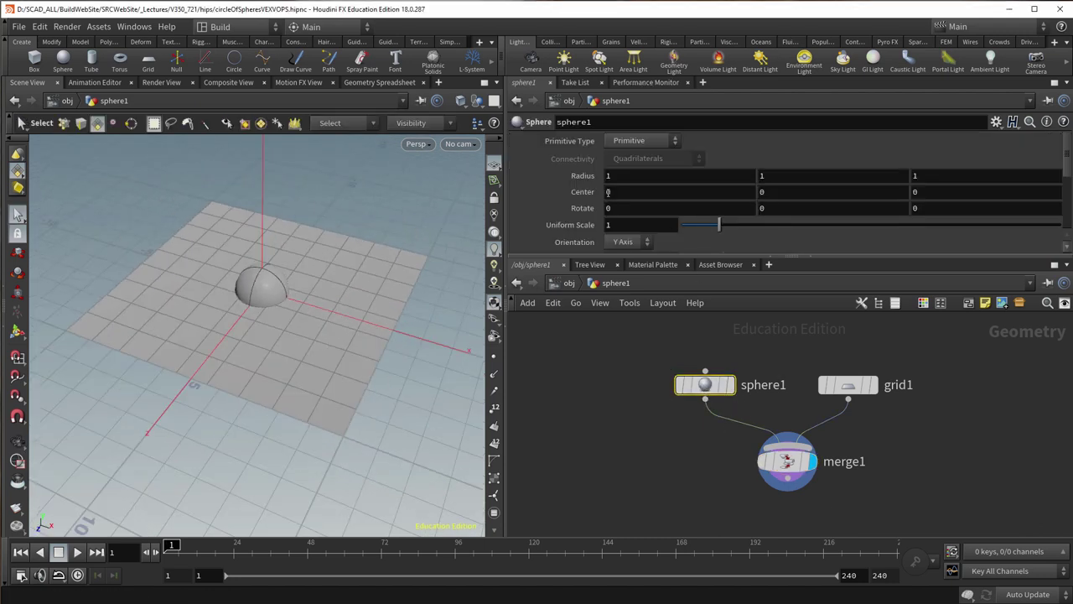
{"action": "right_click", "coordinate": [772, 174]}
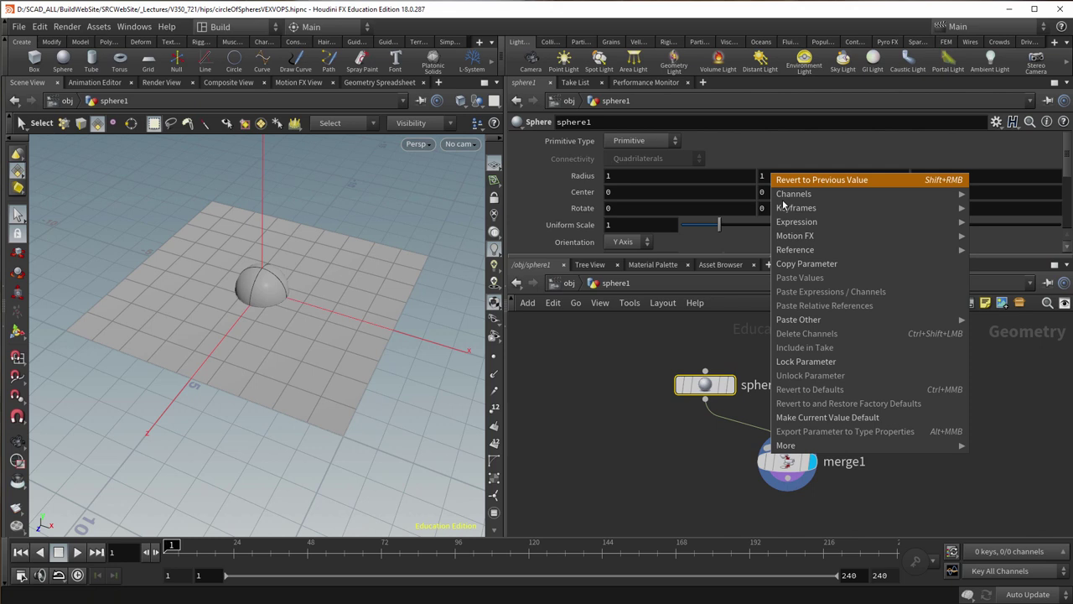
{"action": "left_click", "coordinate": [801, 265]}
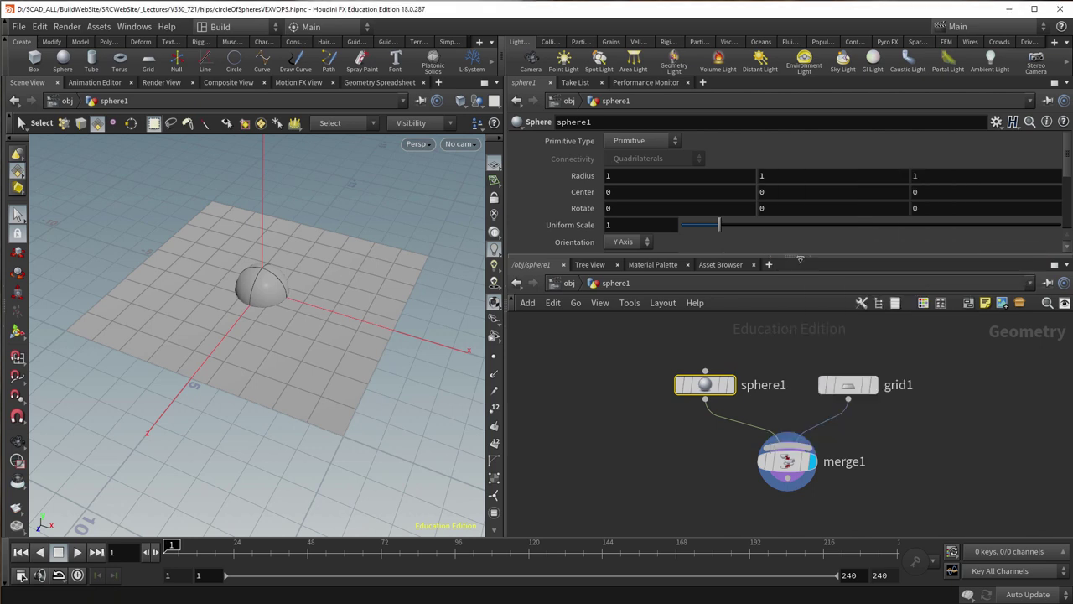
{"action": "right_click", "coordinate": [789, 192]}
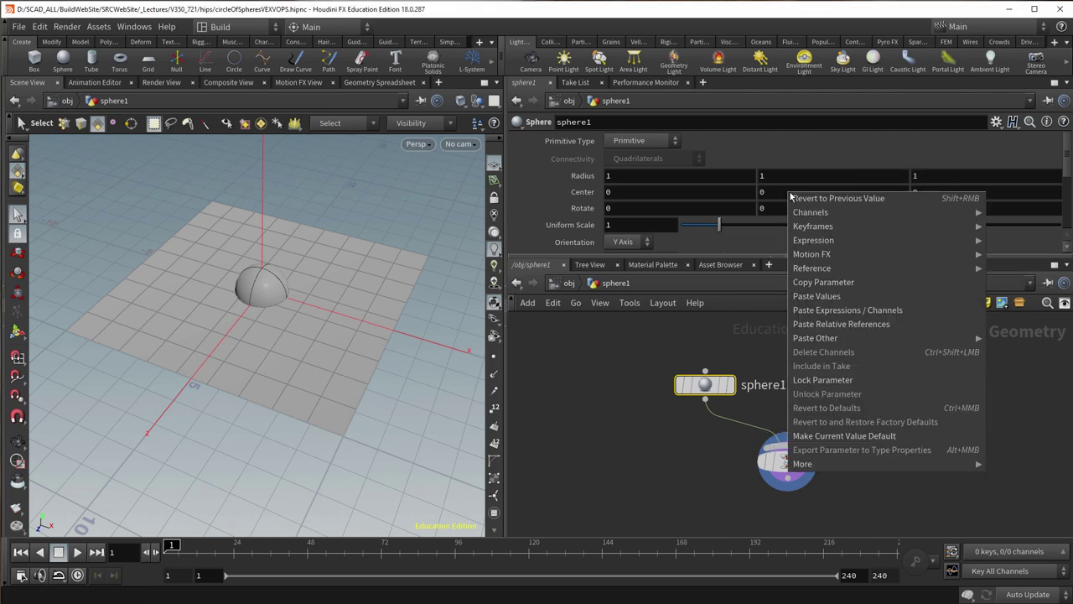
{"action": "left_click", "coordinate": [828, 323]}
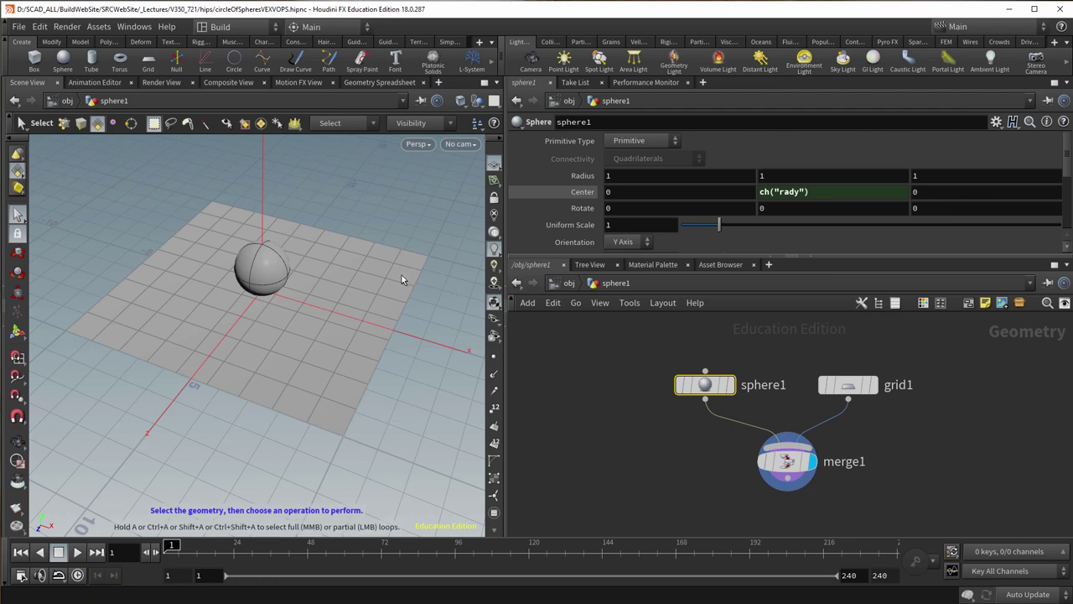
{"action": "key", "text": "Escape"}
{"action": "left_click_drag", "start_coordinate": [379, 243], "coordinate": [390, 267]}
{"action": "key", "text": "s"}
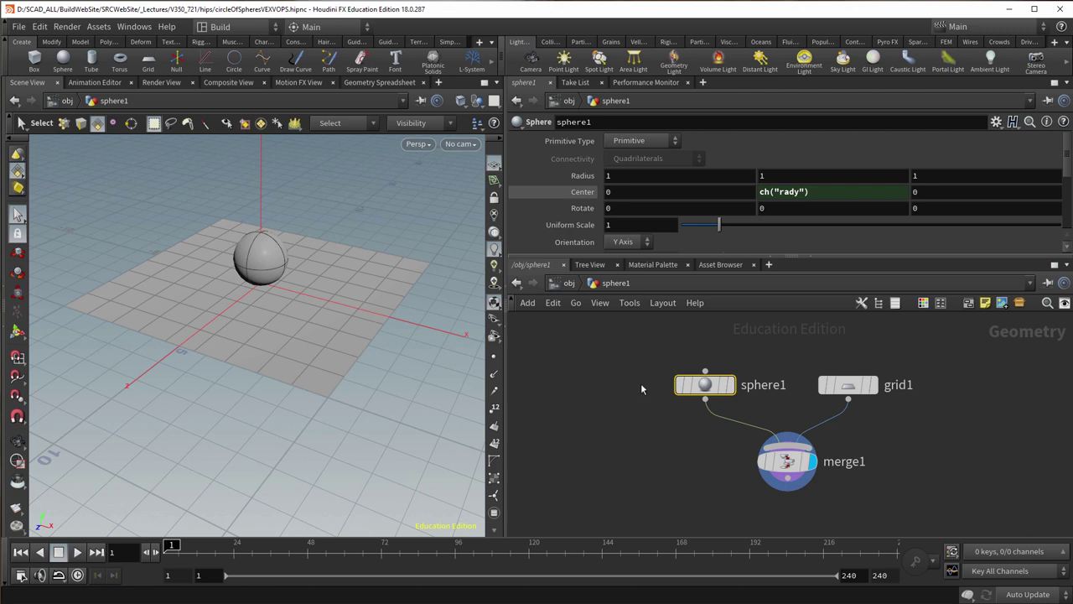
Drag principledshader from the material gallery onto the sphere object, then return to /obj.
{"action": "left_click", "coordinate": [653, 264]}
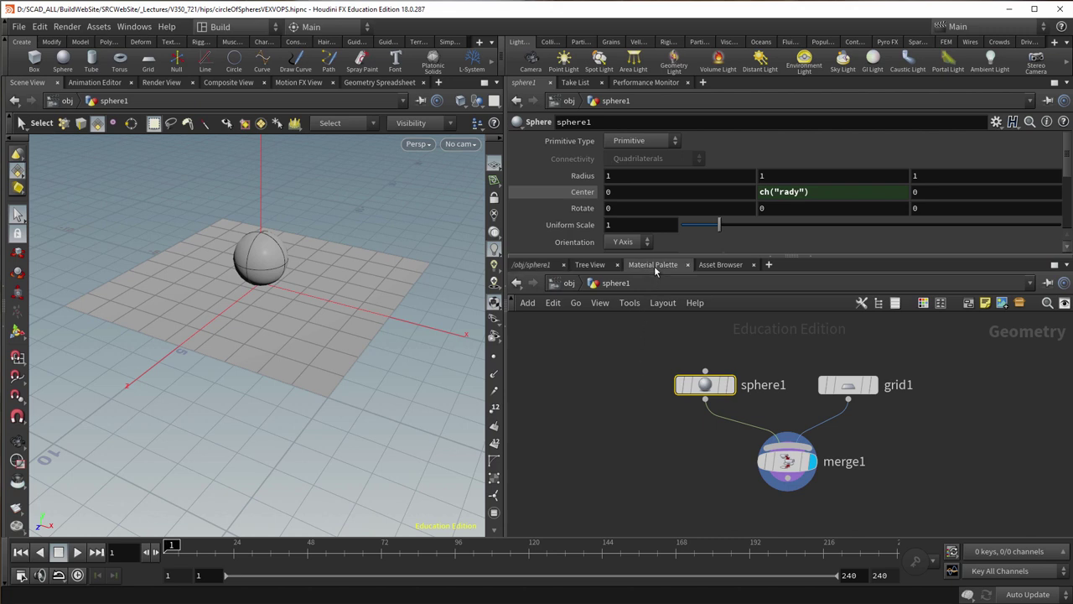
{"action": "left_click_drag", "start_coordinate": [583, 318], "coordinate": [709, 318]}
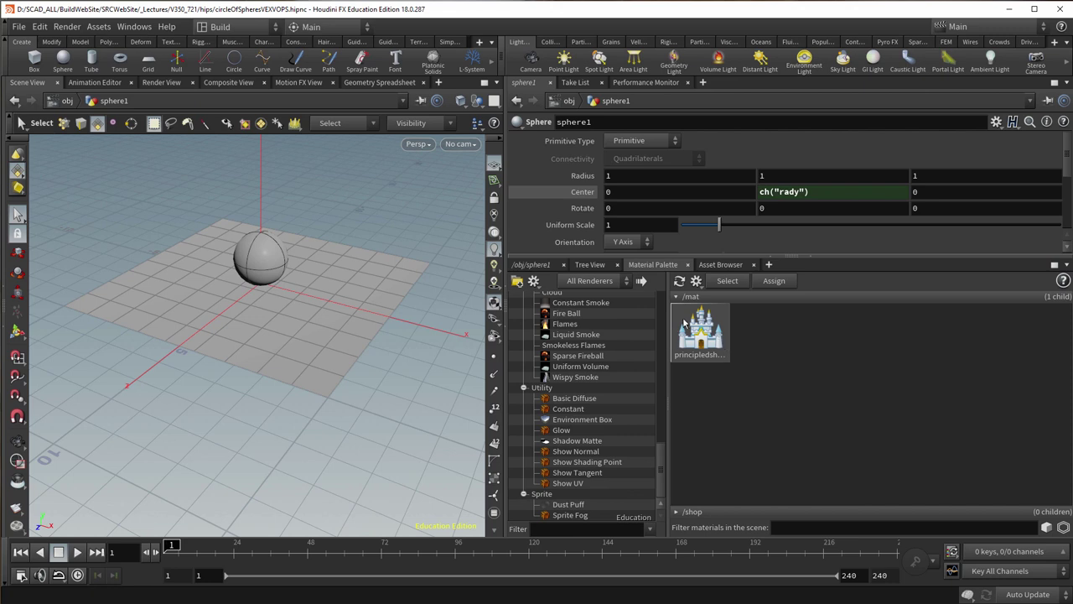
{"action": "left_click", "coordinate": [530, 265]}
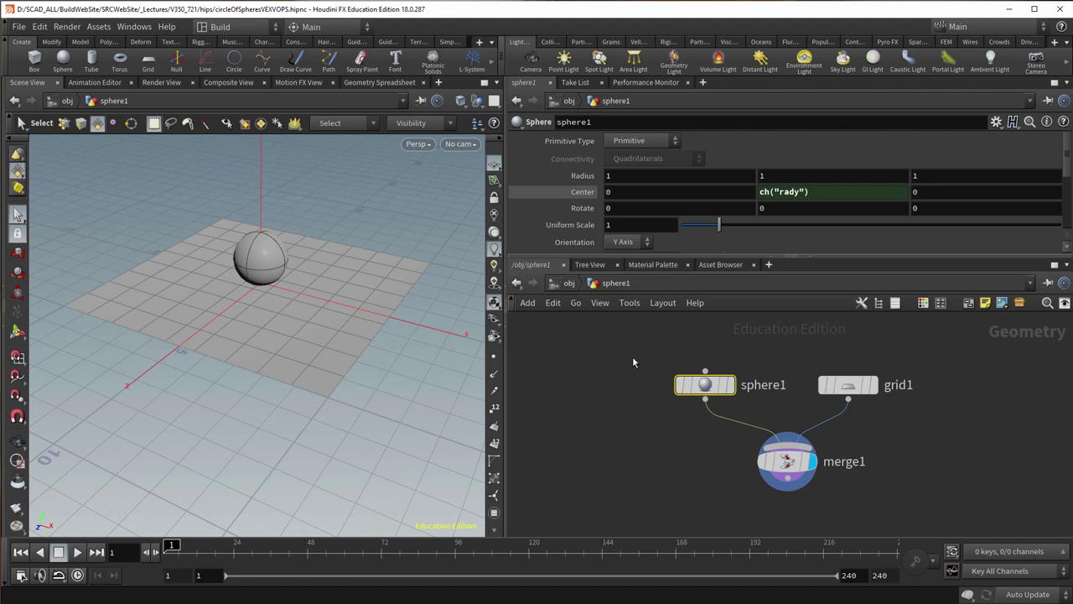
{"action": "left_click", "coordinate": [650, 265]}
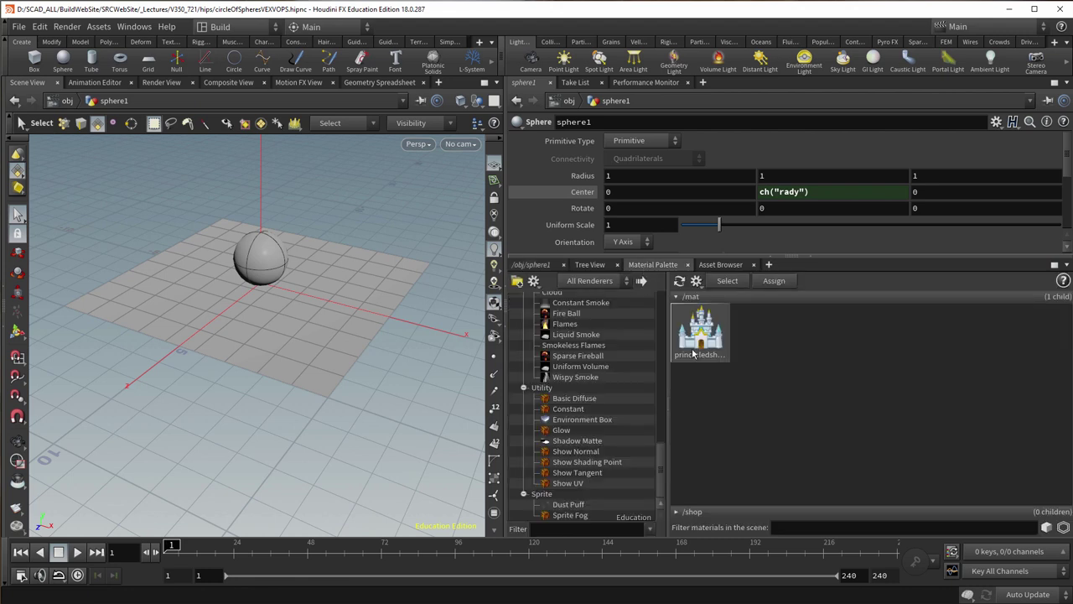
{"action": "left_click_drag", "start_coordinate": [693, 353], "coordinate": [276, 281]}
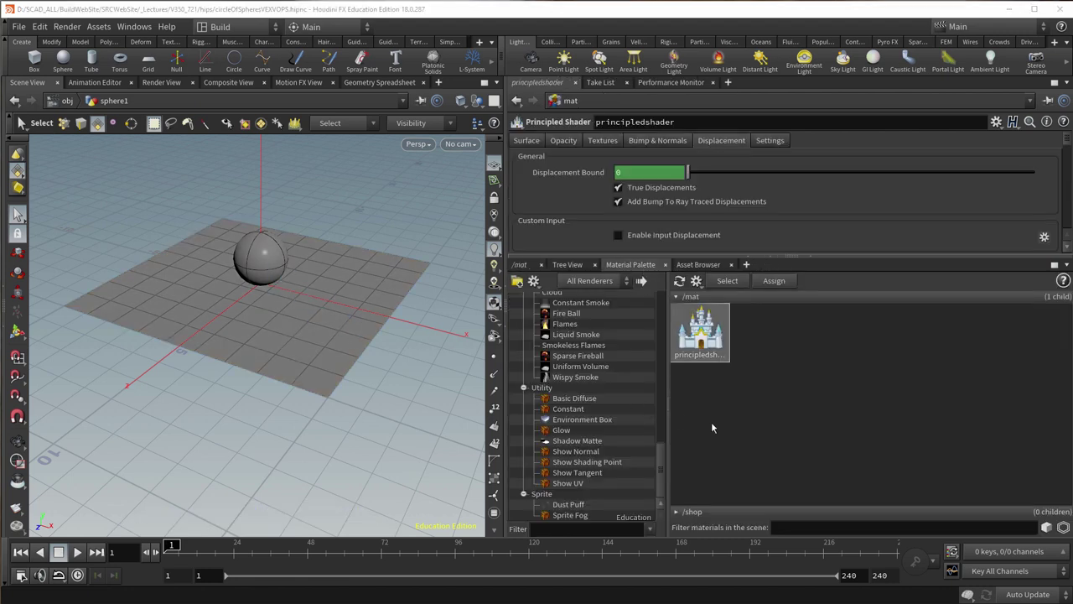
{"action": "left_click", "coordinate": [520, 265]}
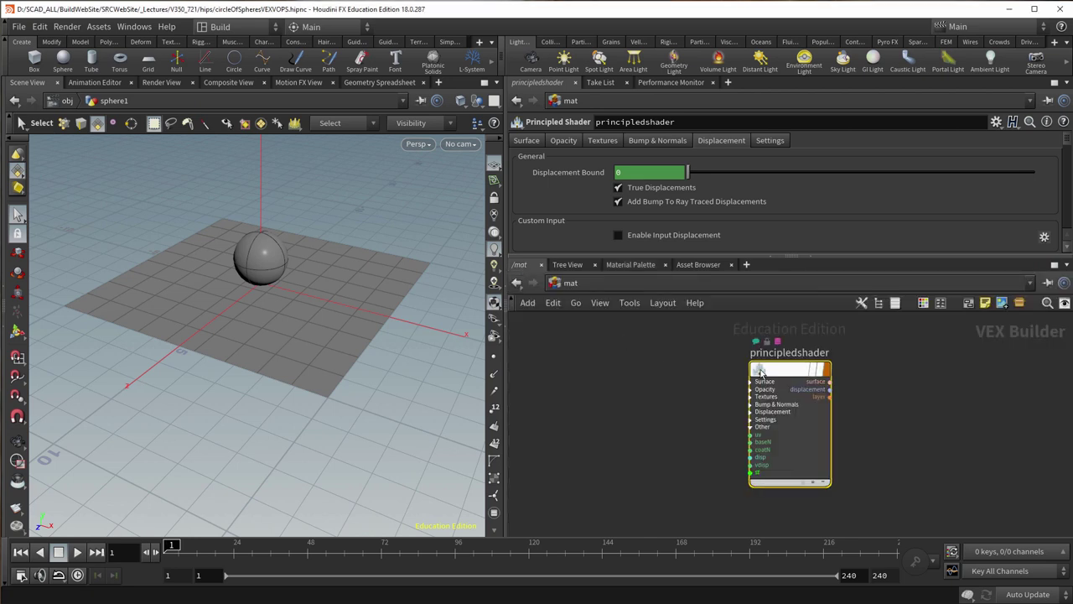
{"action": "left_click", "coordinate": [588, 287]}
{"action": "left_click", "coordinate": [617, 344]}
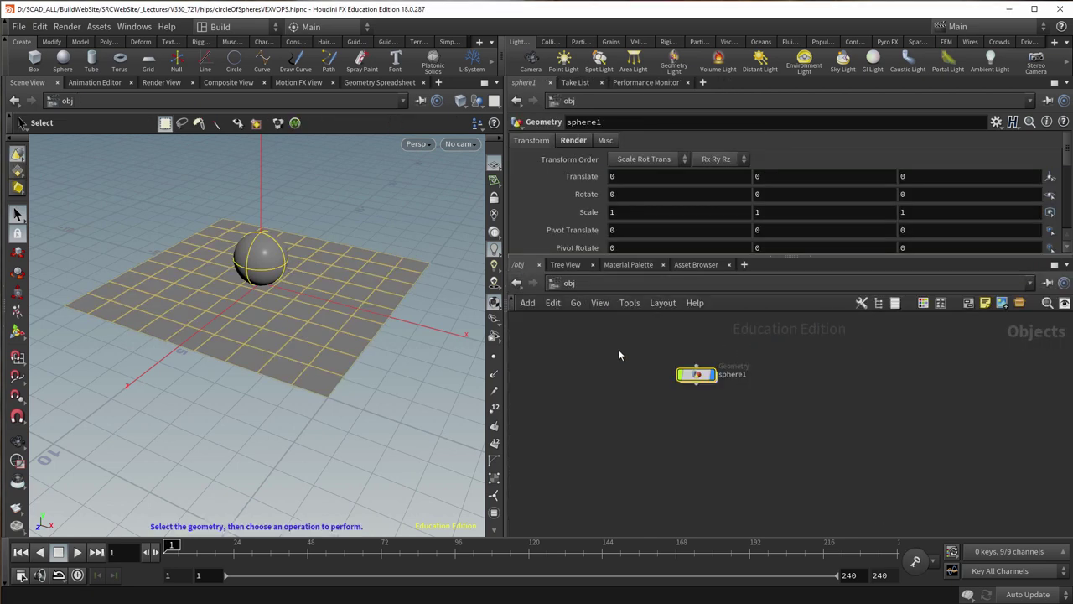
Clear the Material path on sphere1's Render tab and dive into sphere1's network.
{"action": "left_click", "coordinate": [574, 140]}
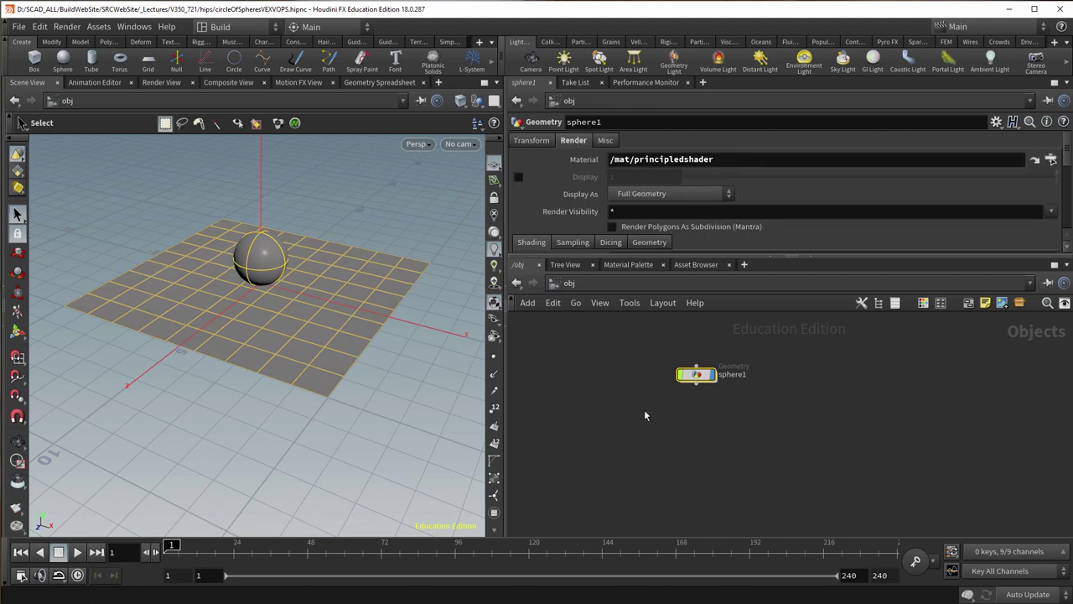
{"action": "left_click_drag", "start_coordinate": [712, 159], "coordinate": [595, 167]}
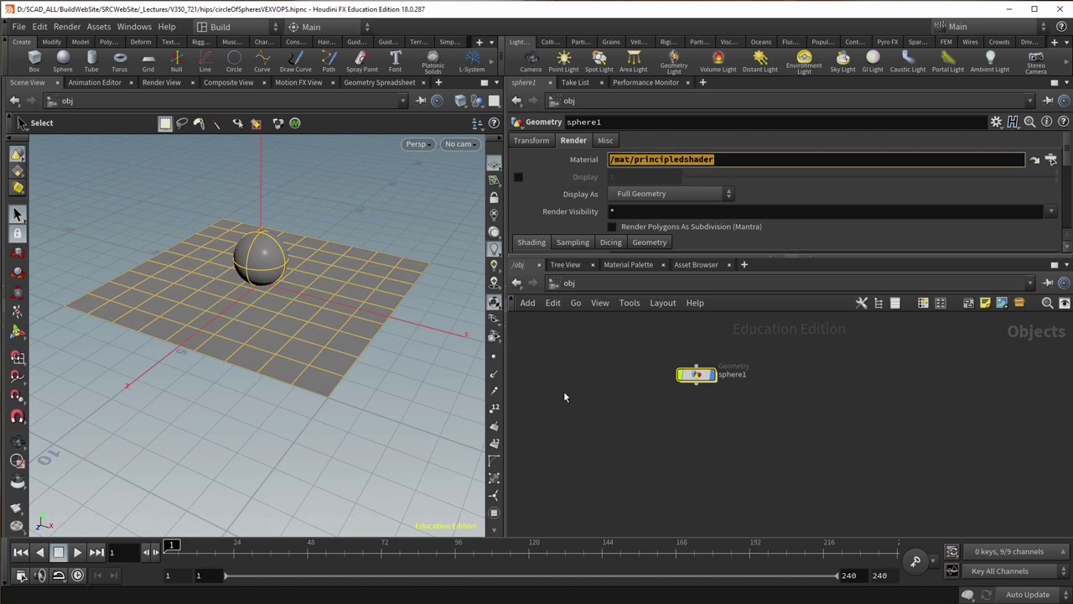
{"action": "key", "text": "BackSpace"}
{"action": "key", "text": "Return"}
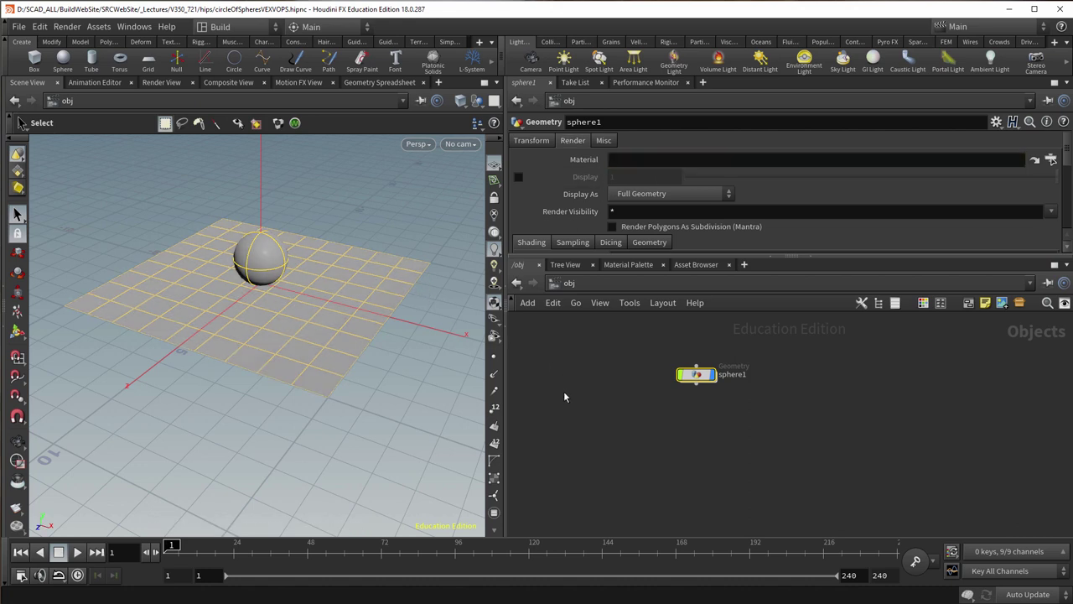
{"action": "double_click", "coordinate": [696, 375]}
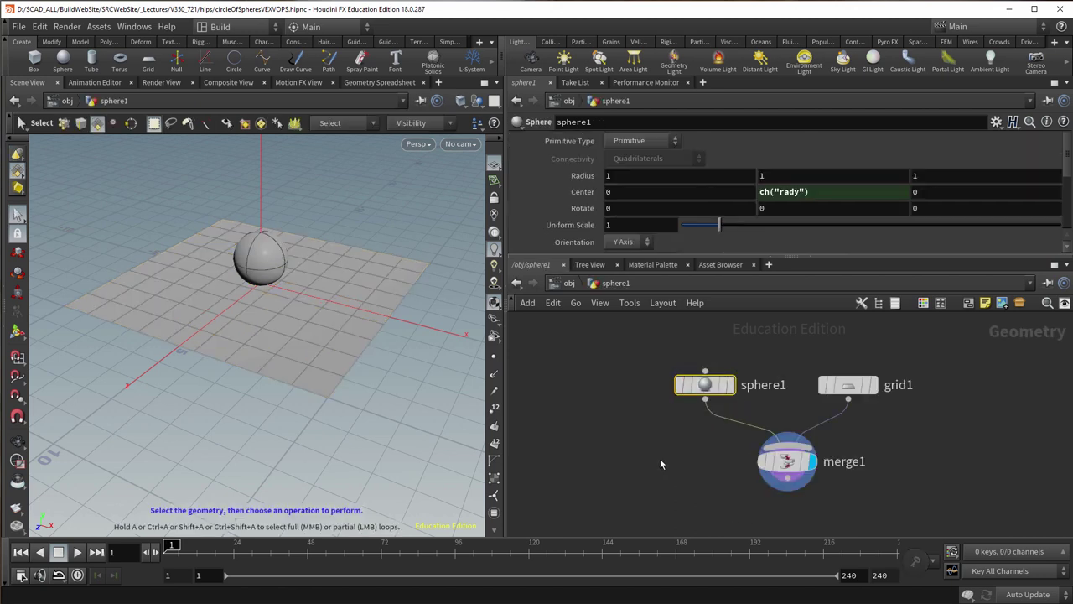
Insert a Material SOP on the sphere1–merge1 wire assigning /mat/principledshader.
{"action": "key", "text": "Tab"}
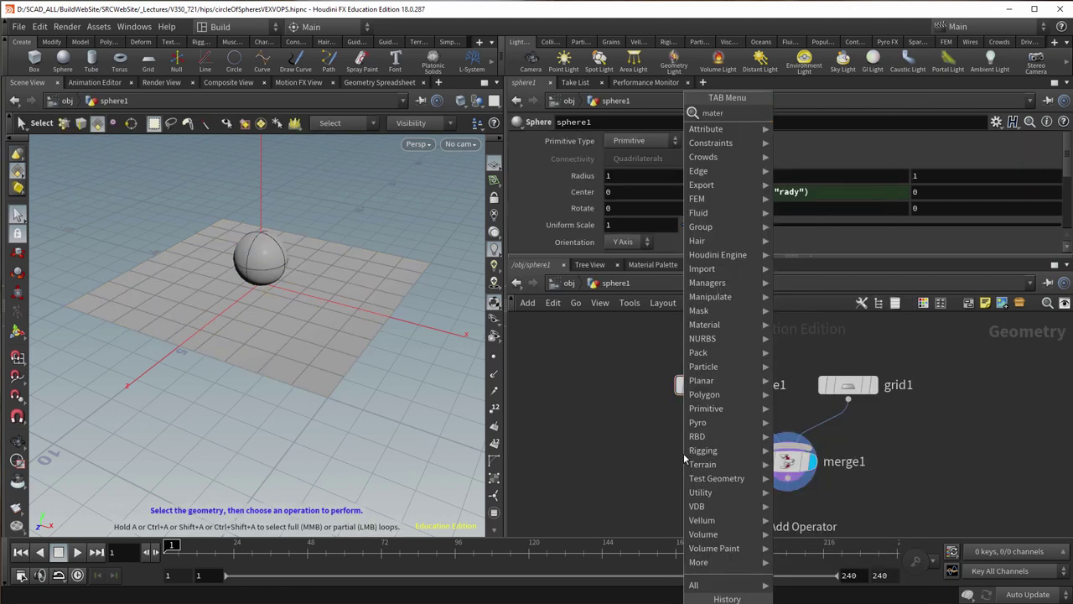
{"action": "type", "text": "mater"}
{"action": "key", "text": "Return"}
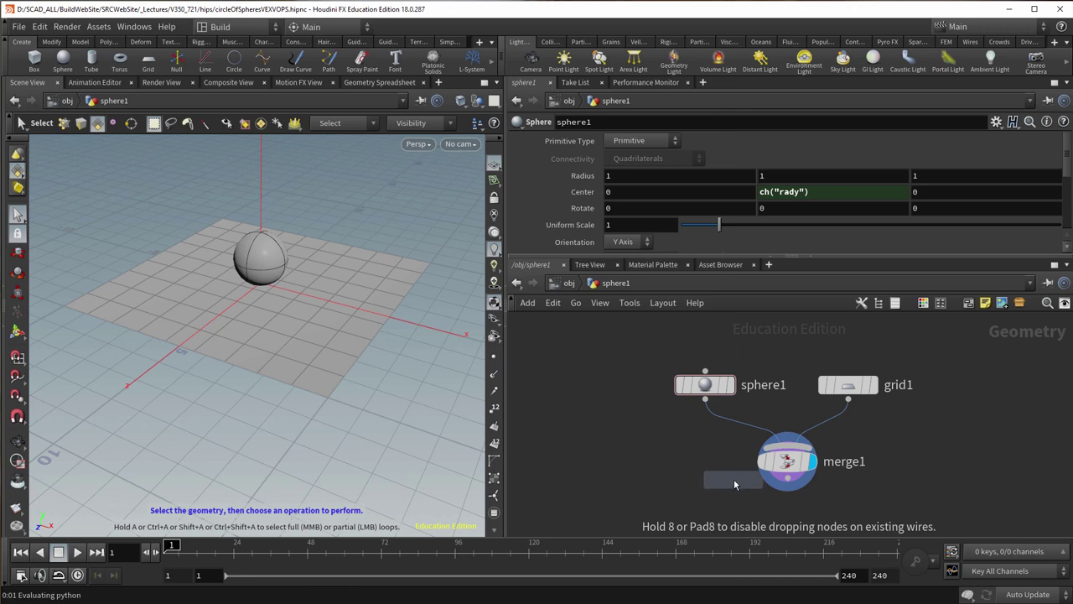
{"action": "middle_click_drag", "start_coordinate": [710, 470], "coordinate": [682, 420]}
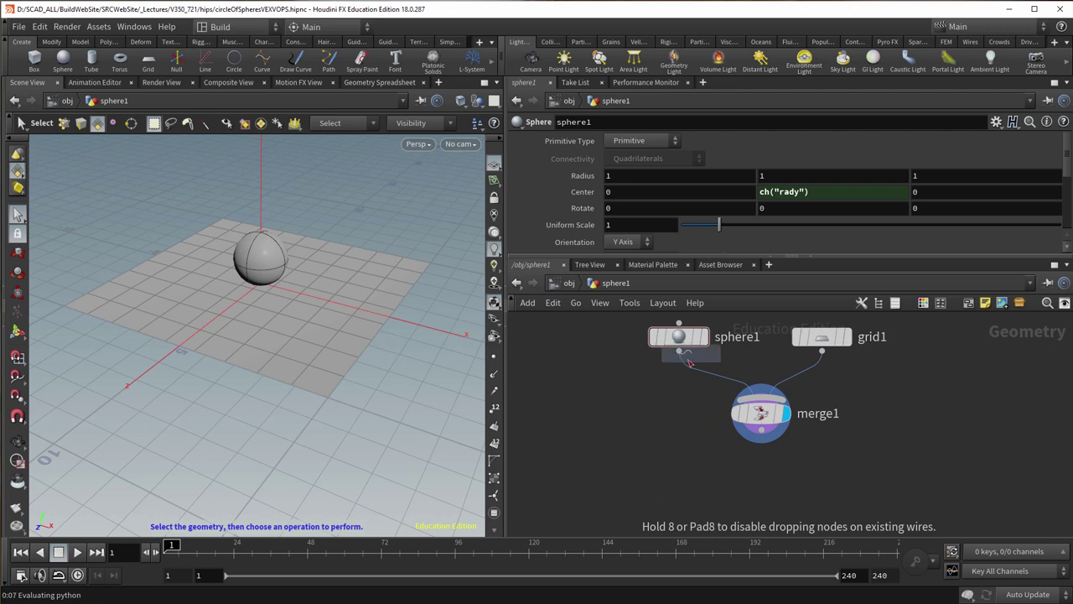
{"action": "left_click", "coordinate": [711, 392]}
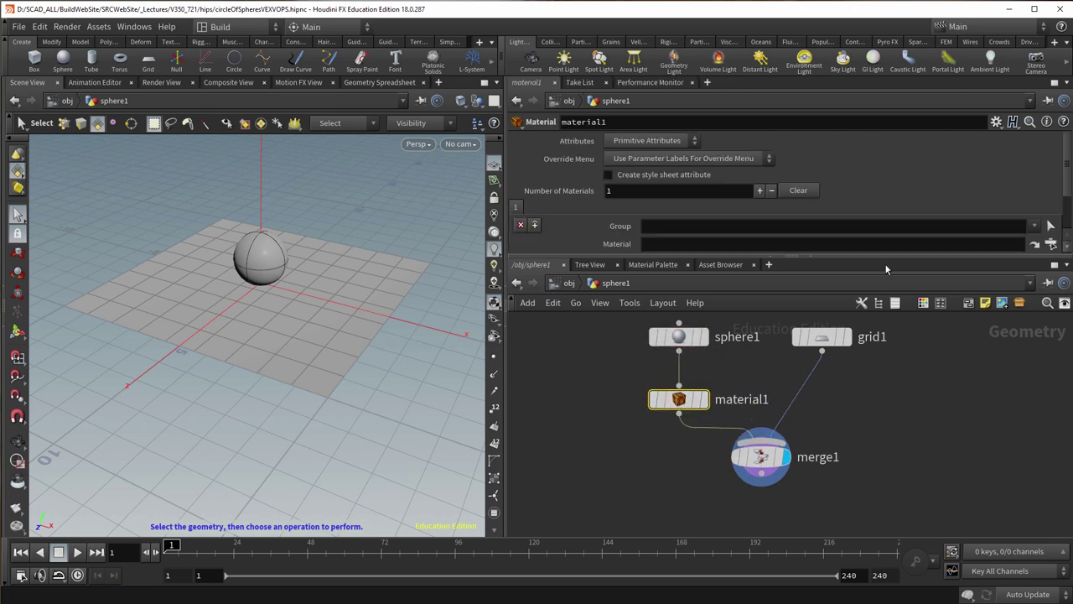
{"action": "left_click", "coordinate": [1050, 243]}
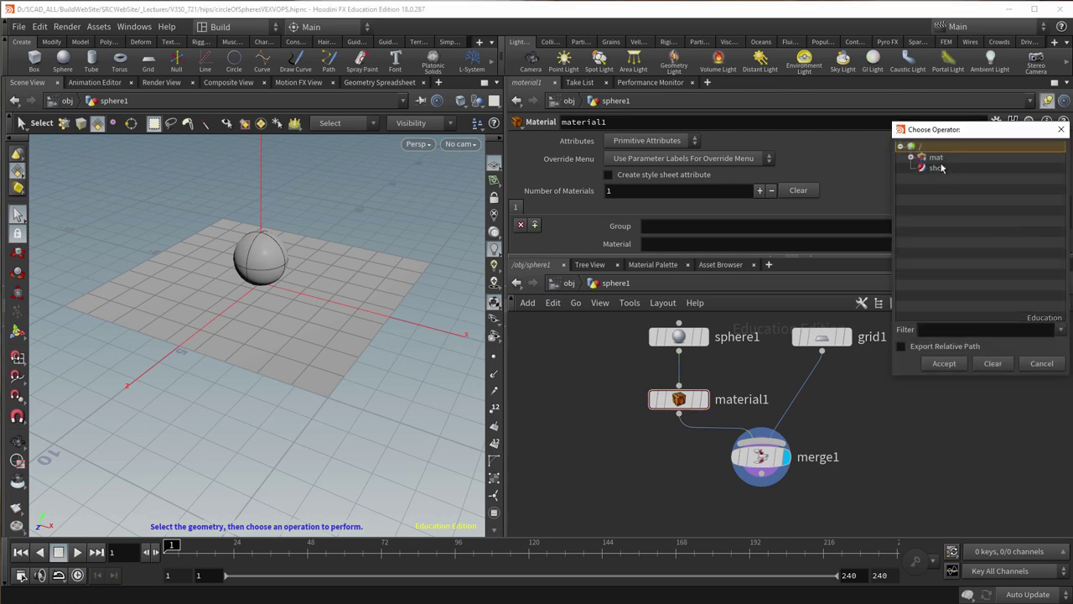
{"action": "left_click", "coordinate": [911, 156]}
{"action": "left_click", "coordinate": [947, 167]}
{"action": "left_click", "coordinate": [943, 363]}
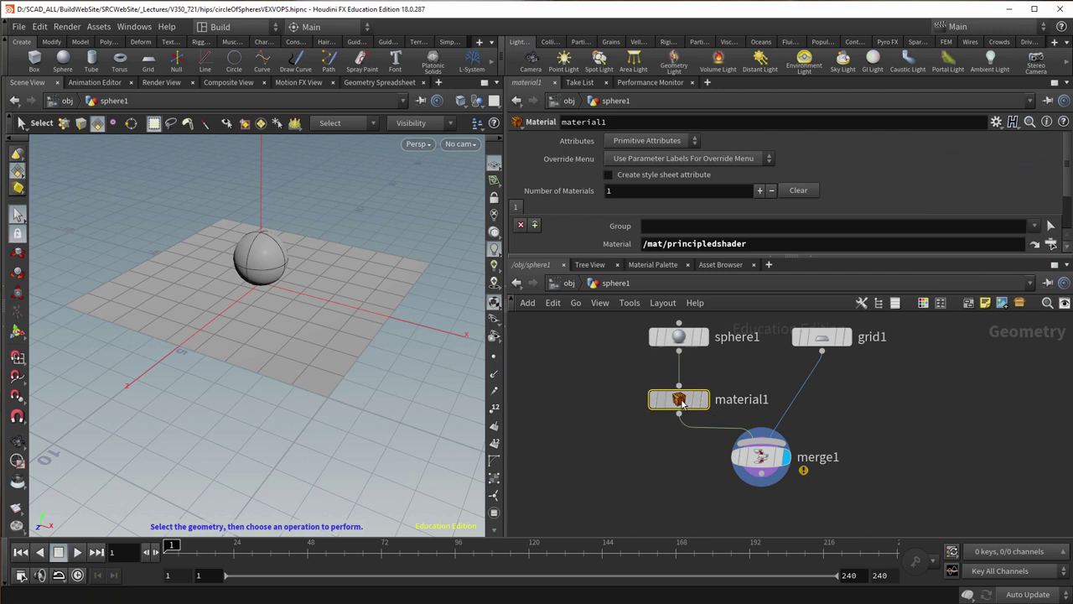
Set the principledshader's Base Color to pure green 00FF00.
{"action": "left_click", "coordinate": [1034, 244]}
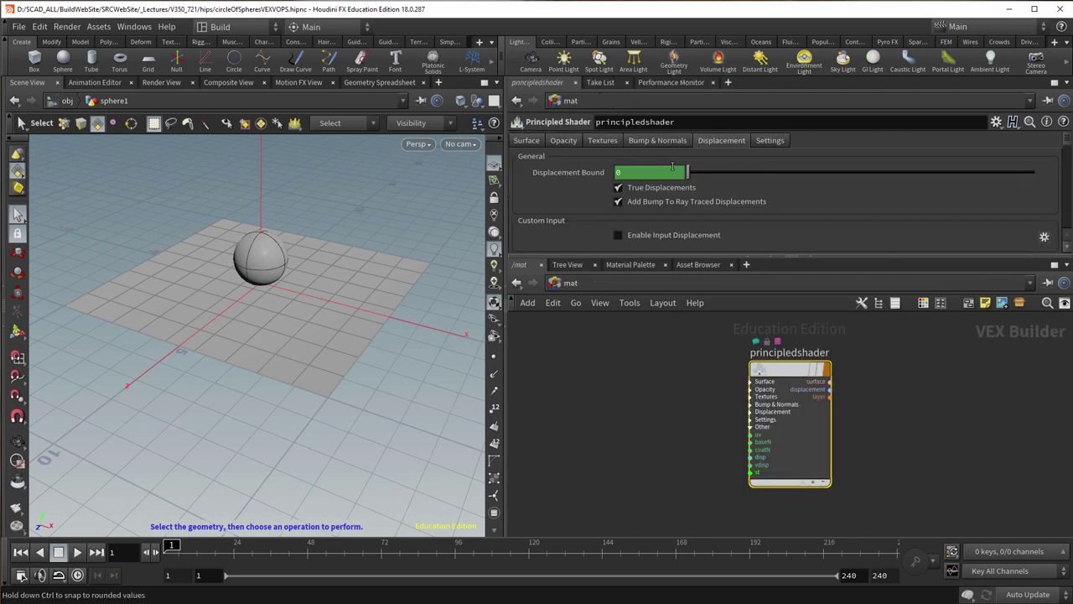
{"action": "left_click", "coordinate": [528, 140]}
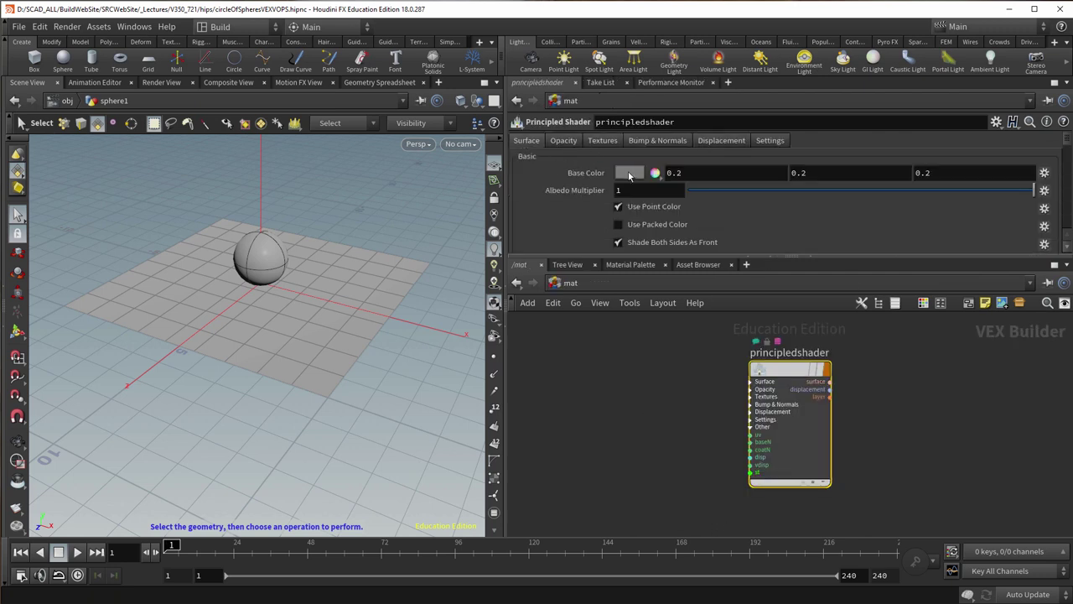
{"action": "left_click", "coordinate": [630, 175]}
{"action": "left_click", "coordinate": [668, 72]}
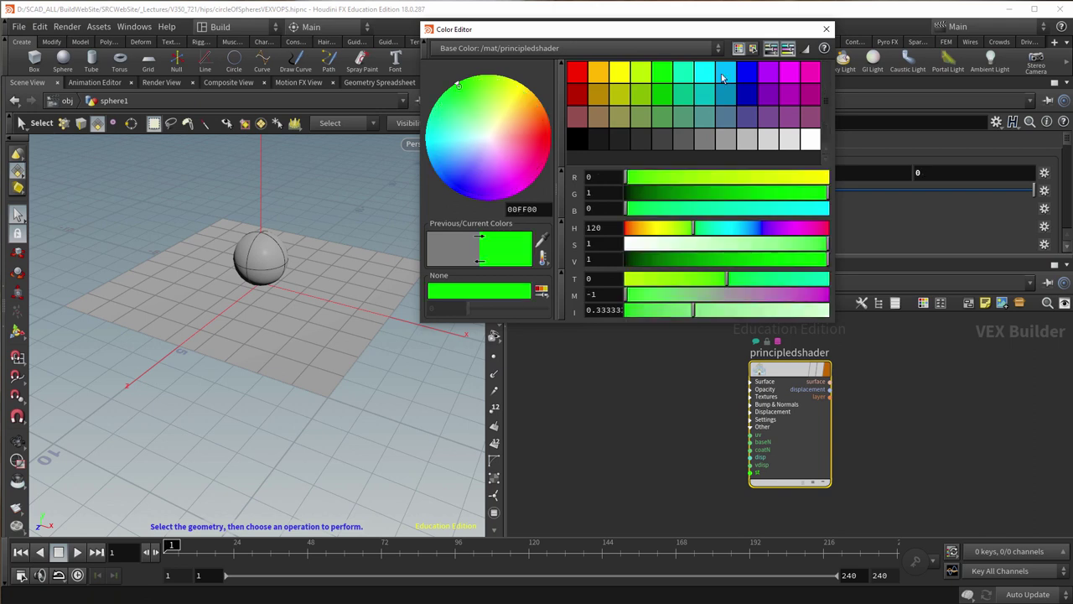
{"action": "left_click", "coordinate": [824, 30]}
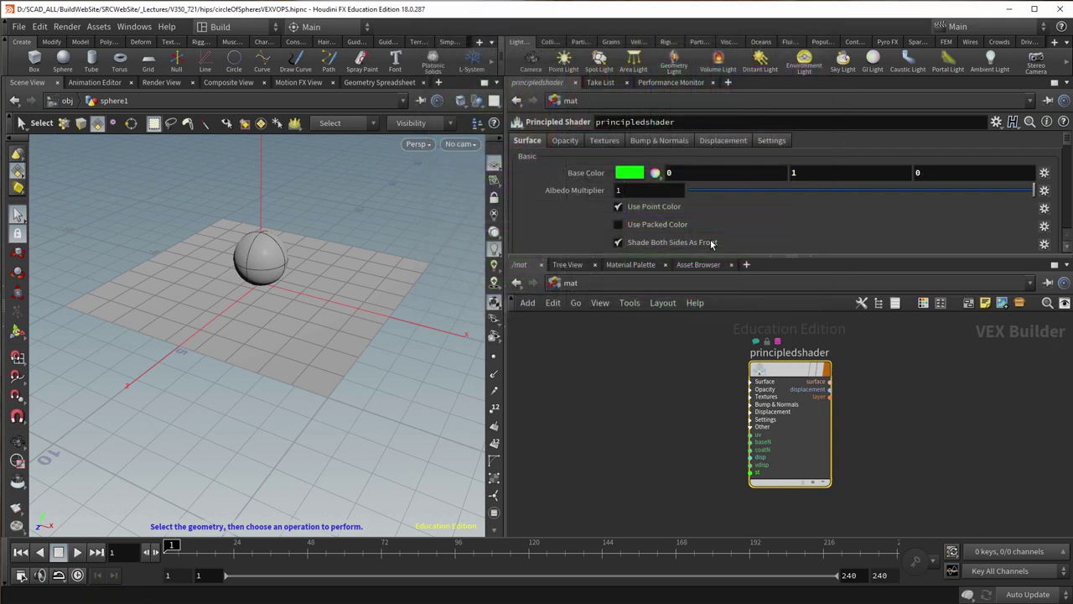
Back in /obj/sphere1, set the sphere's Primitive Type to Polygon.
{"action": "left_click", "coordinate": [691, 282]}
{"action": "left_click", "coordinate": [709, 345]}
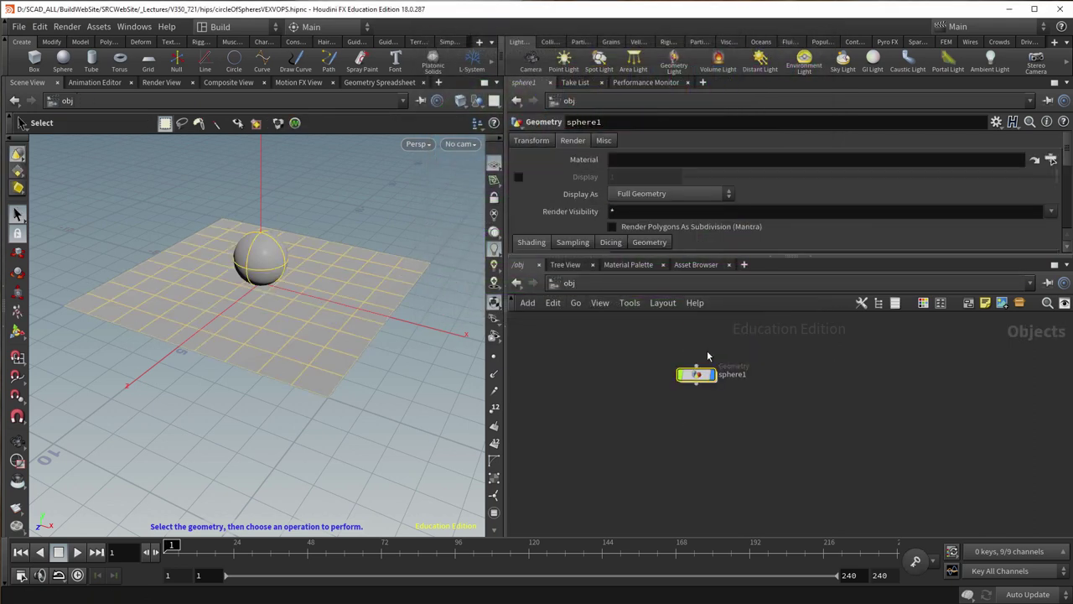
{"action": "double_click", "coordinate": [695, 375]}
{"action": "left_click", "coordinate": [678, 336]}
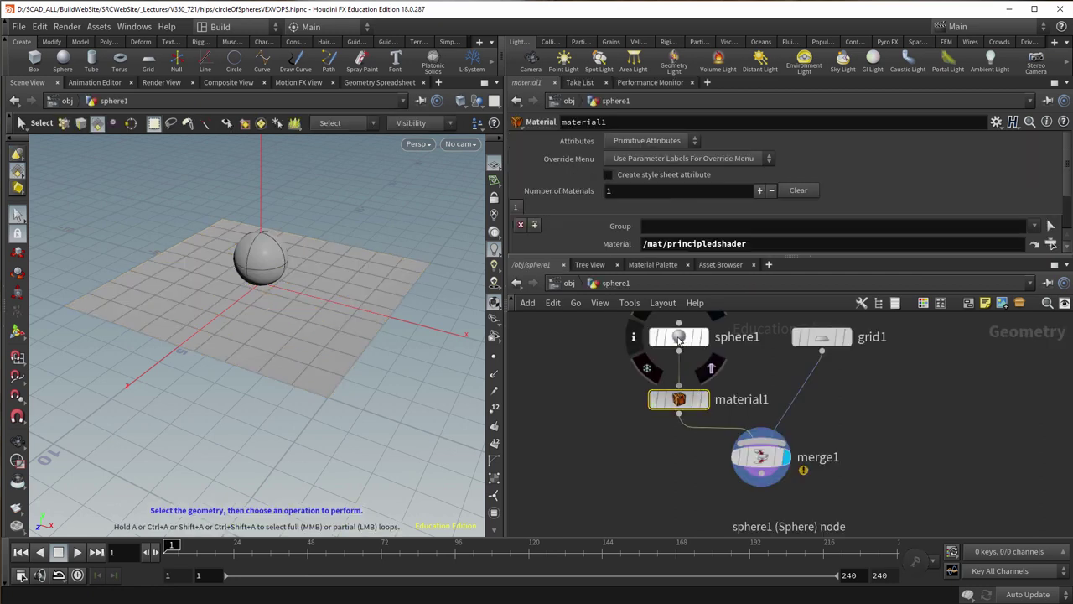
{"action": "left_click", "coordinate": [631, 142]}
{"action": "left_click", "coordinate": [631, 170]}
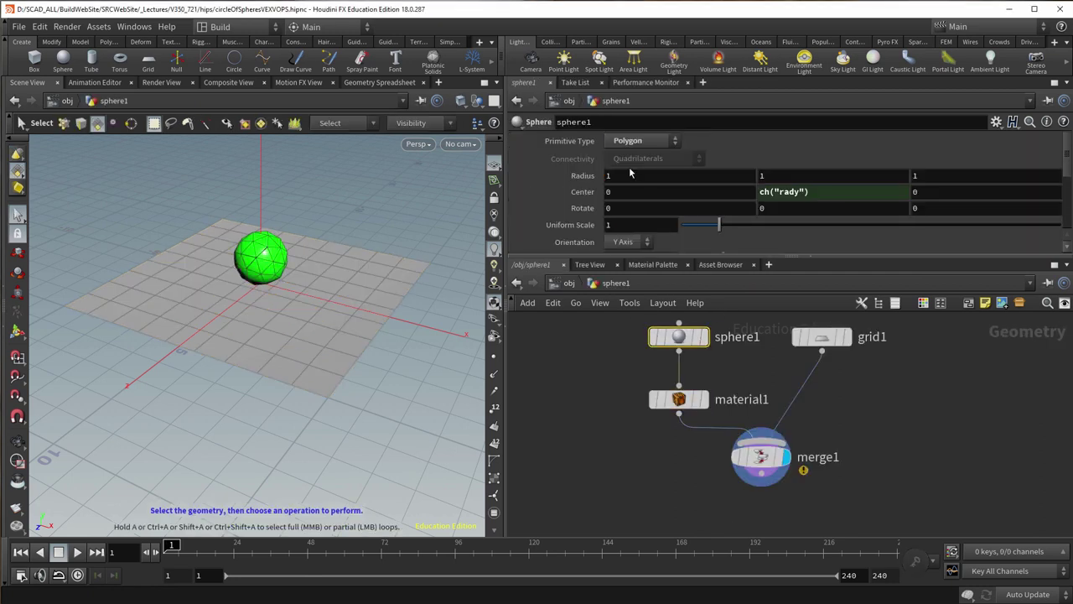
{"action": "left_click", "coordinate": [631, 143]}
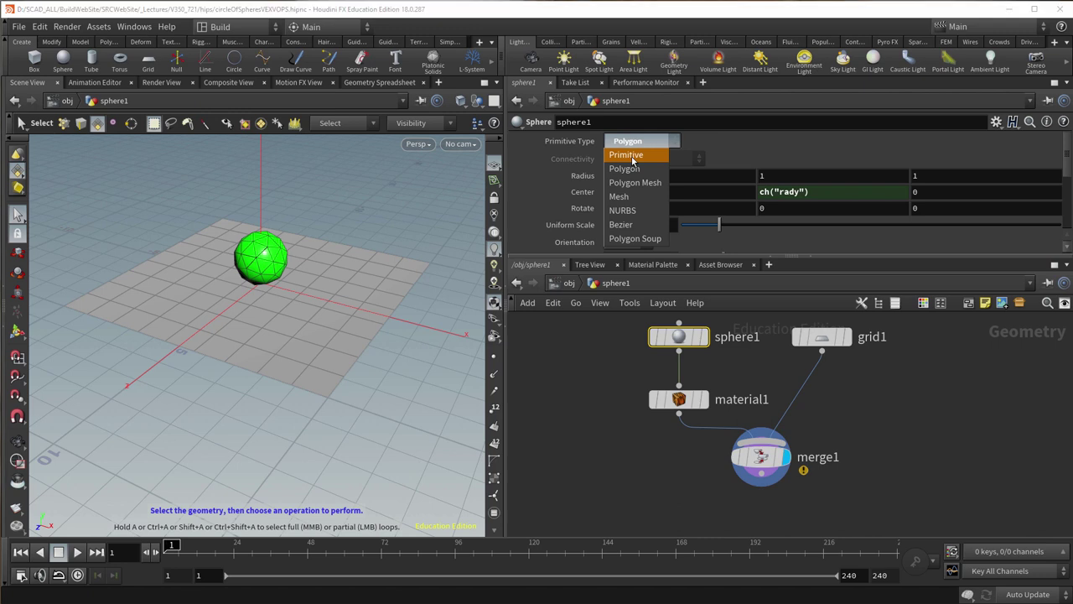
Restore Primitive Type to Primitive and preview a mantra_ipr render in Render View.
{"action": "left_click", "coordinate": [630, 156]}
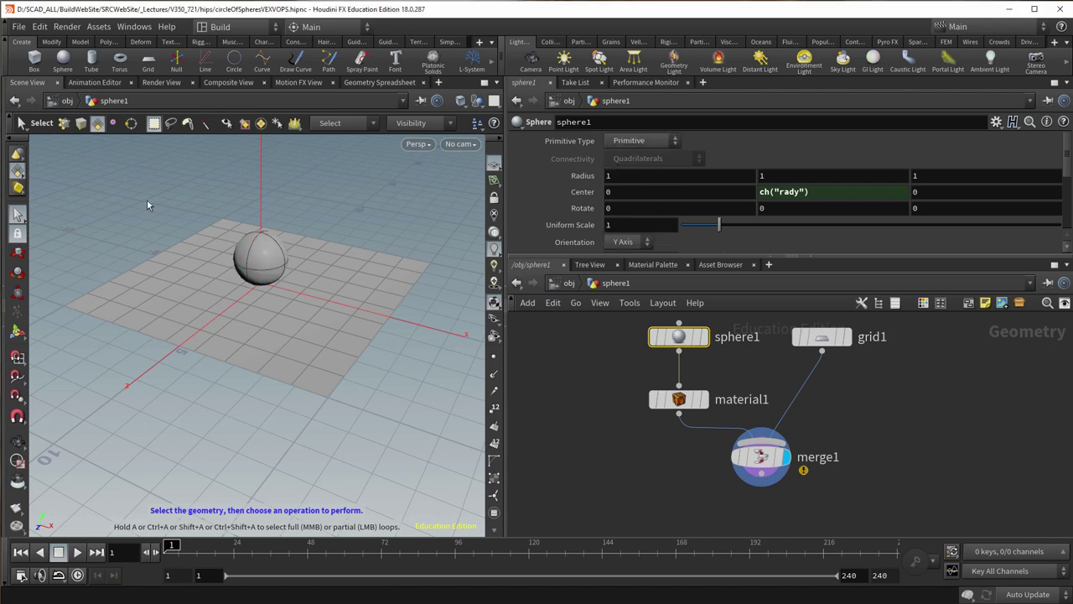
{"action": "left_click", "coordinate": [159, 82]}
{"action": "left_click", "coordinate": [51, 101]}
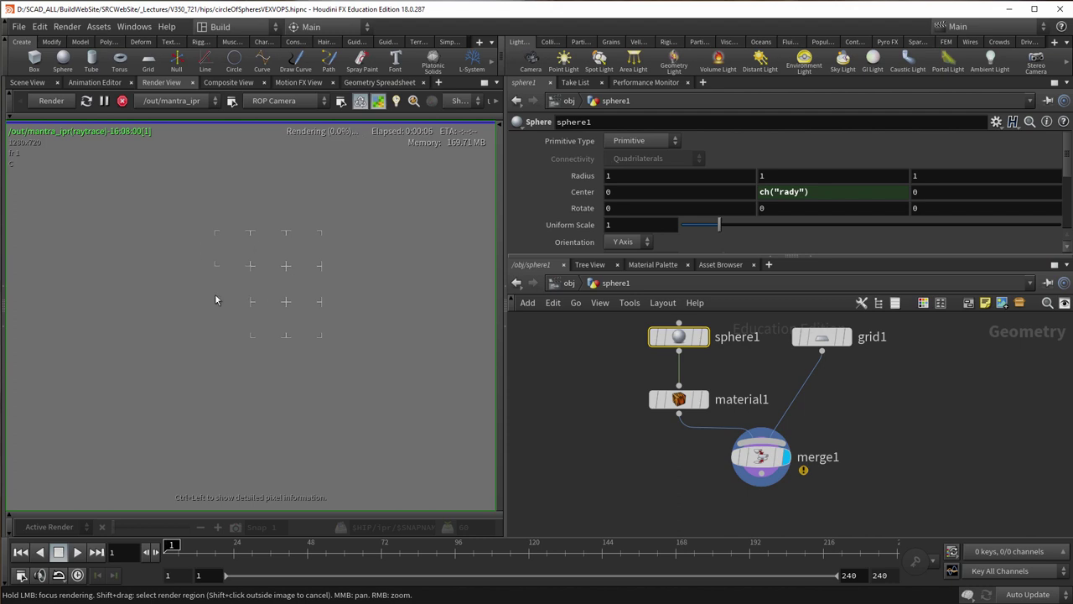
{"action": "left_click", "coordinate": [28, 82]}
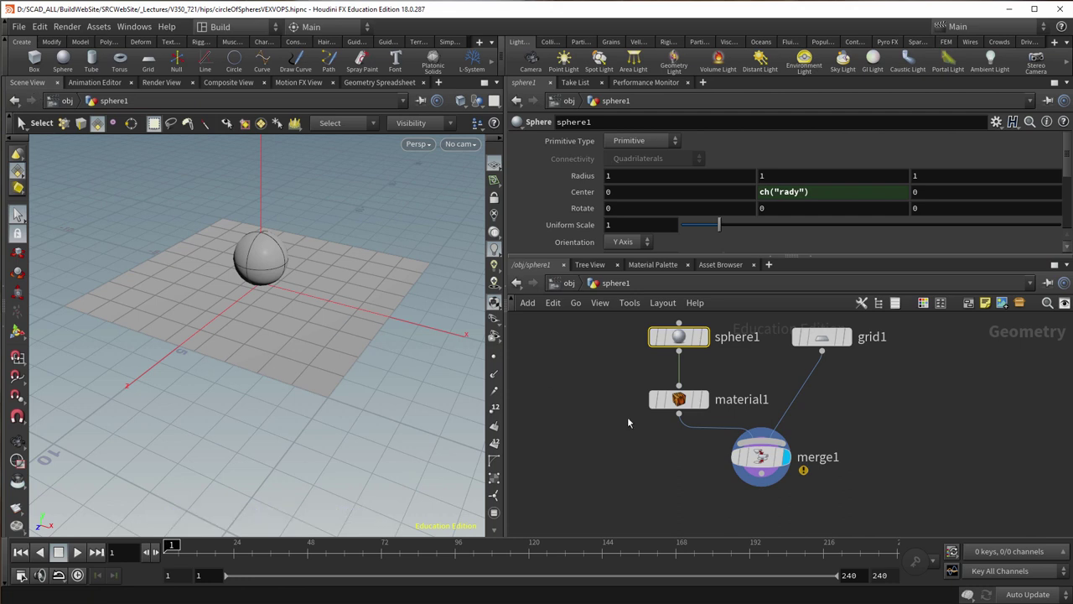
{"action": "mouse_move", "coordinate": [679, 403]}
{"action": "mouse_move", "coordinate": [679, 337]}
Set material1's Number of Materials to 2, review merge1's info warning, open Geometry Spreadsheet.
{"action": "left_click", "coordinate": [679, 399]}
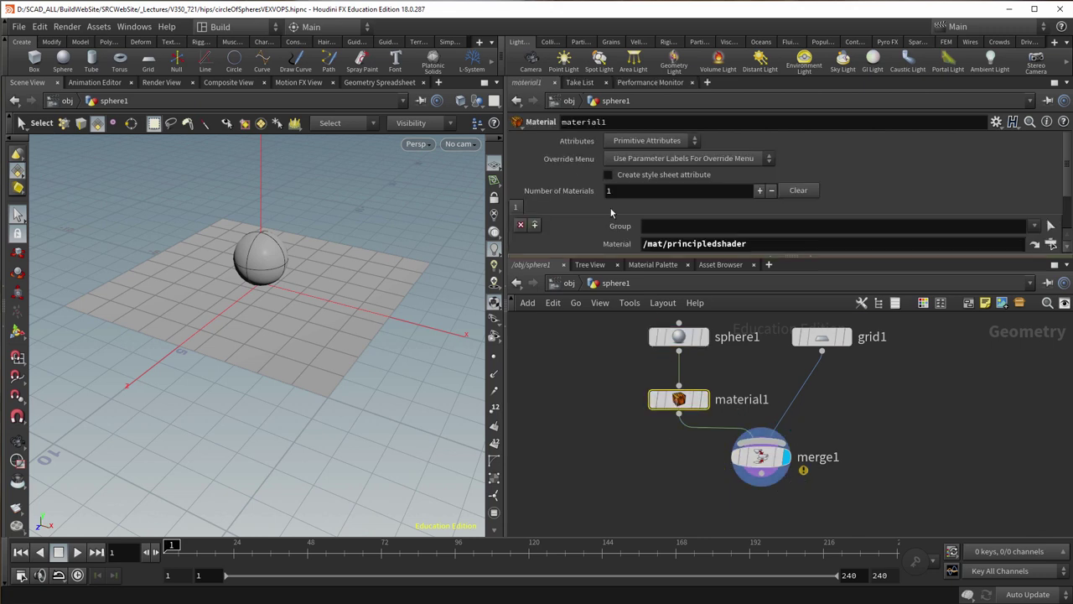
{"action": "left_click", "coordinate": [535, 224]}
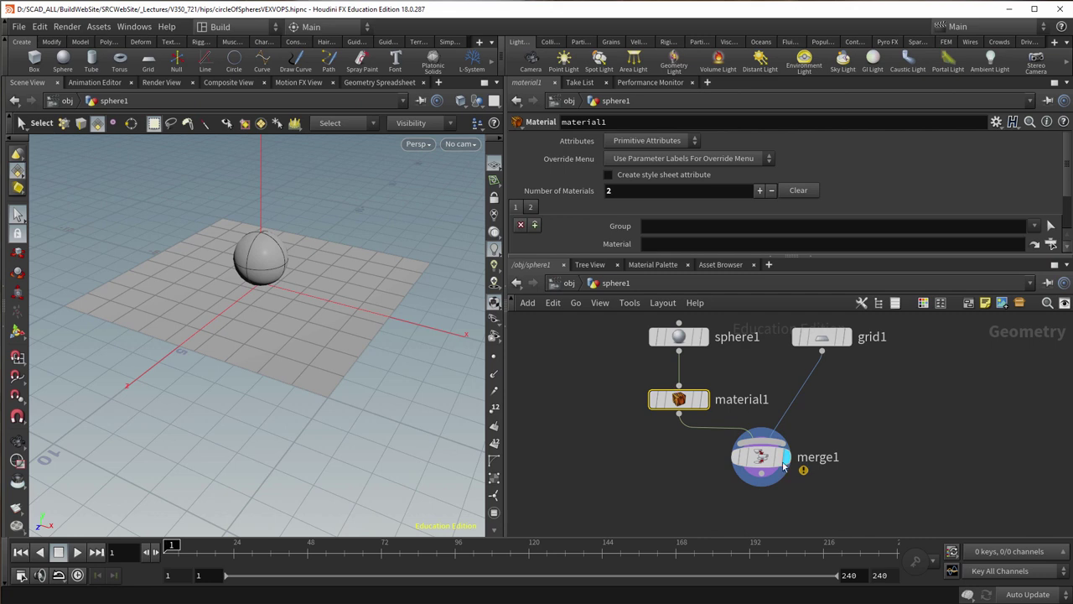
{"action": "mouse_move", "coordinate": [719, 458]}
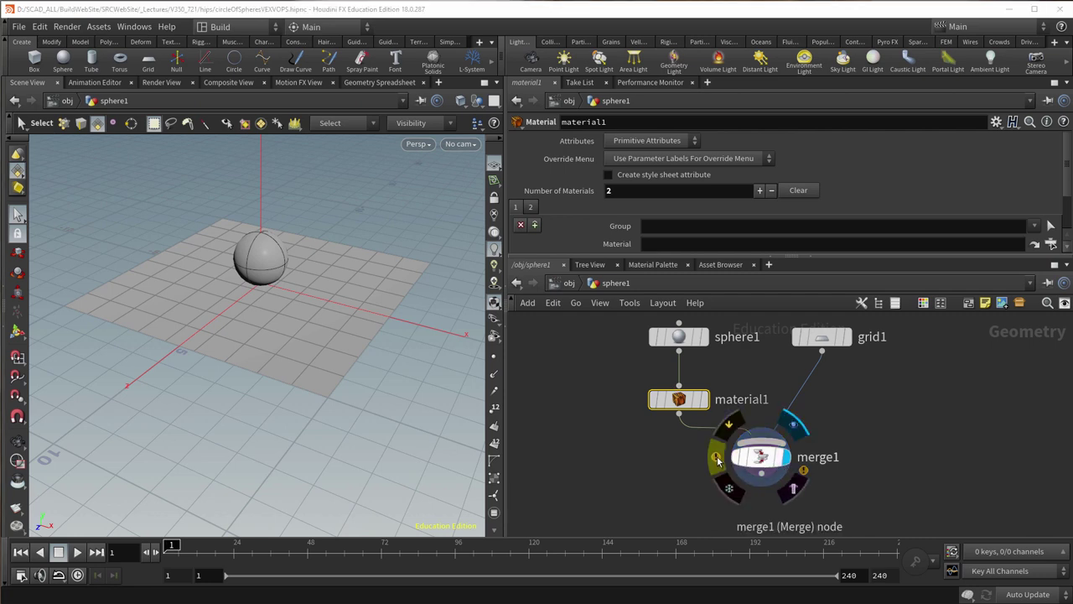
{"action": "left_click", "coordinate": [719, 459]}
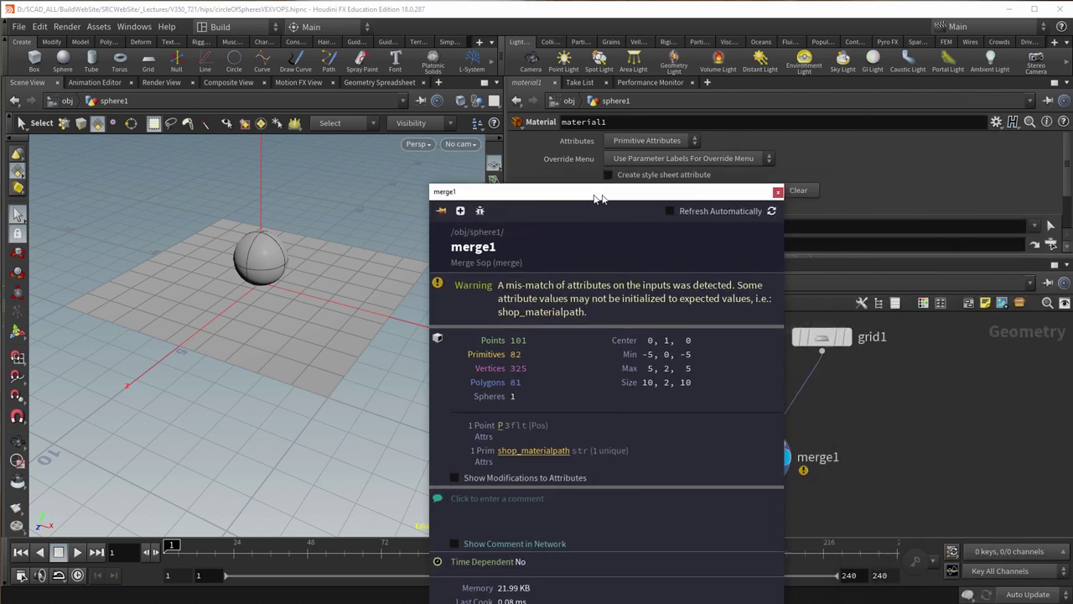
{"action": "left_click_drag", "start_coordinate": [600, 196], "coordinate": [471, 76]}
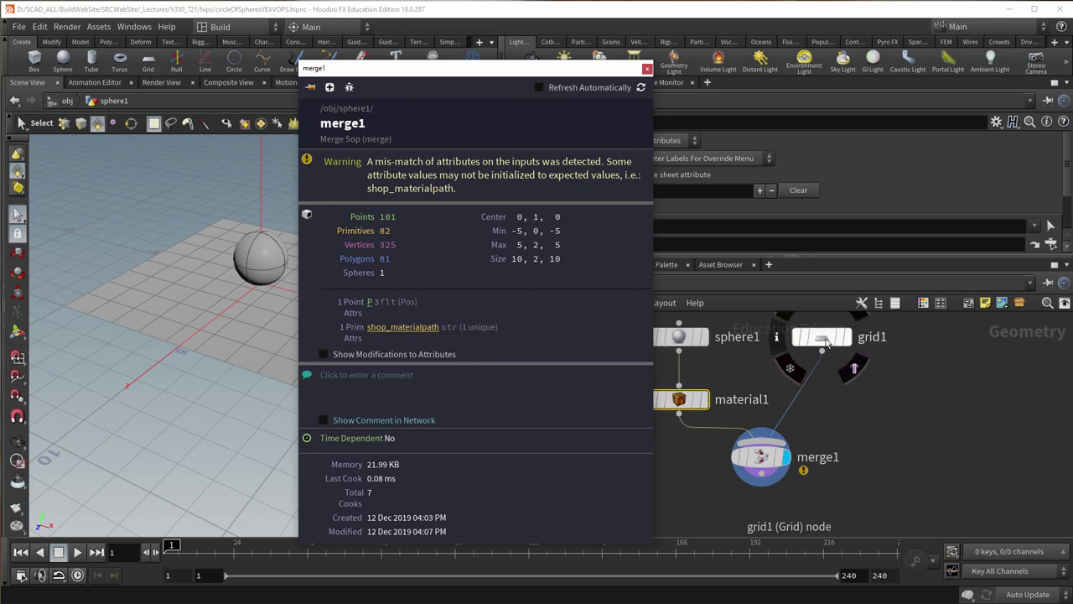
{"action": "left_click", "coordinate": [645, 67]}
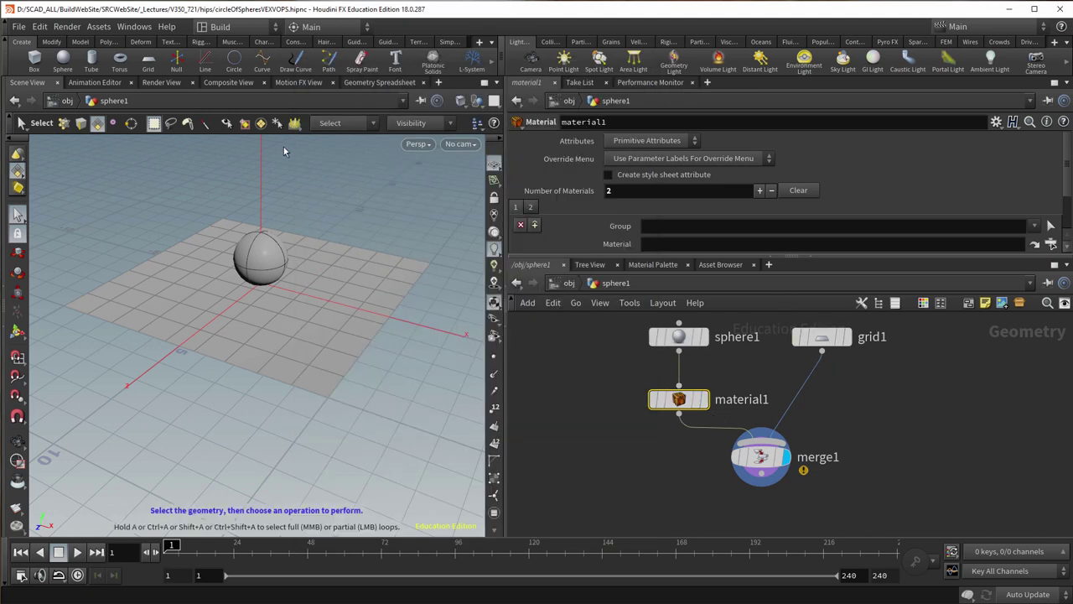
{"action": "left_click", "coordinate": [382, 83]}
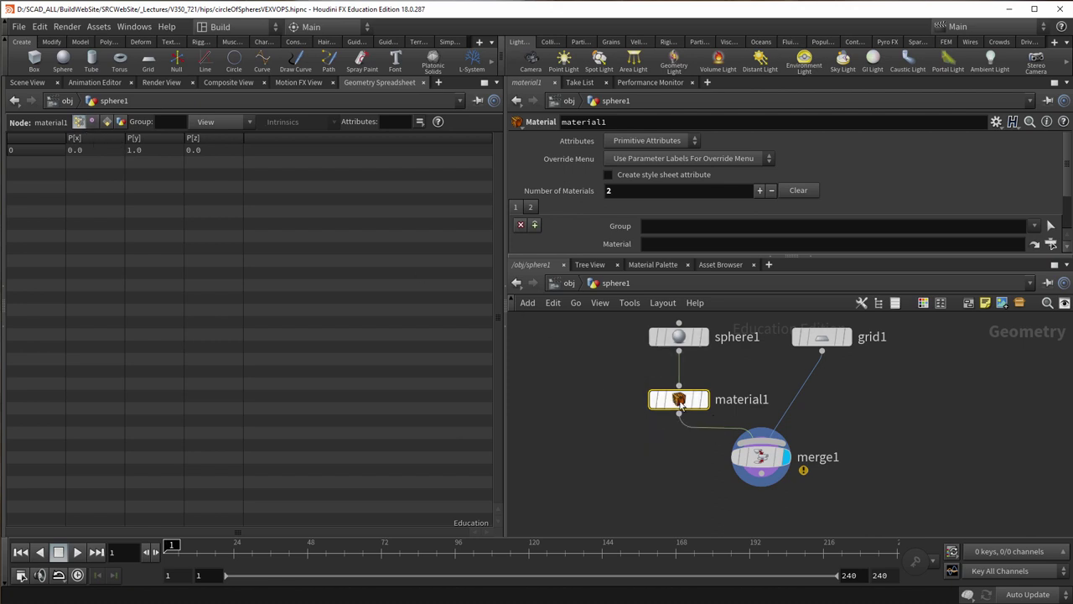
Show material1's primitive attributes, widening shop_materialpath to read /mat/principledshader.
{"action": "left_click", "coordinate": [702, 399]}
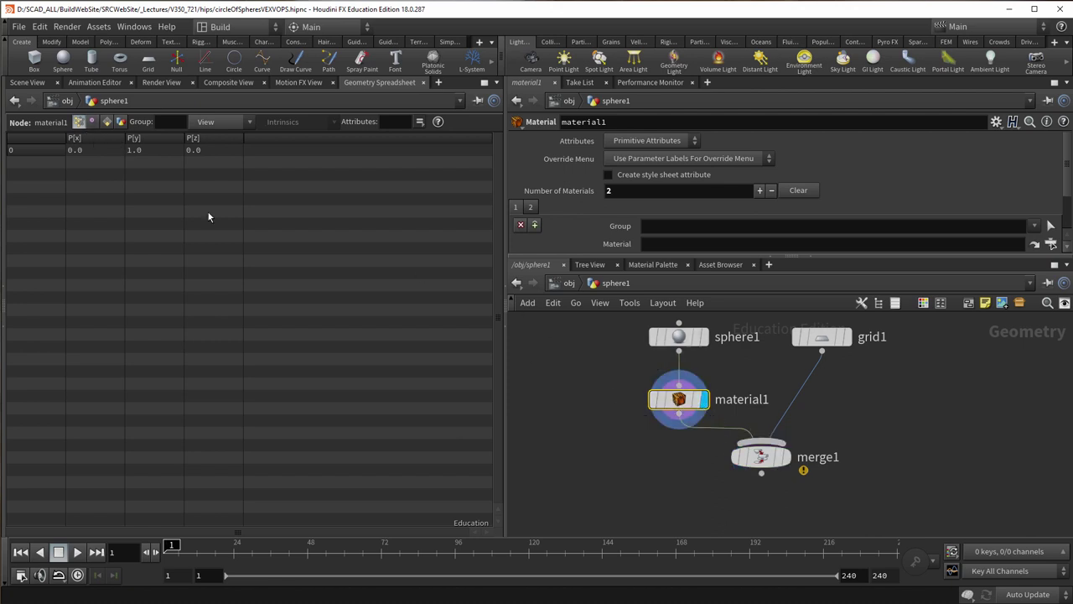
{"action": "left_click", "coordinate": [120, 121]}
{"action": "left_click", "coordinate": [107, 122]}
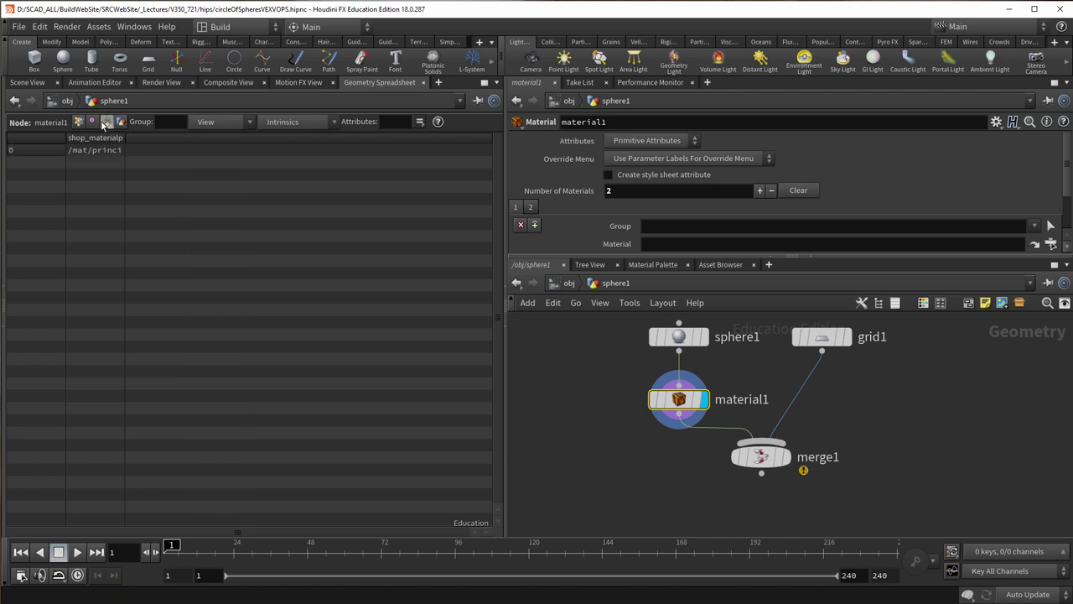
{"action": "left_click_drag", "start_coordinate": [125, 139], "coordinate": [277, 139]}
{"action": "middle_click", "coordinate": [679, 399]}
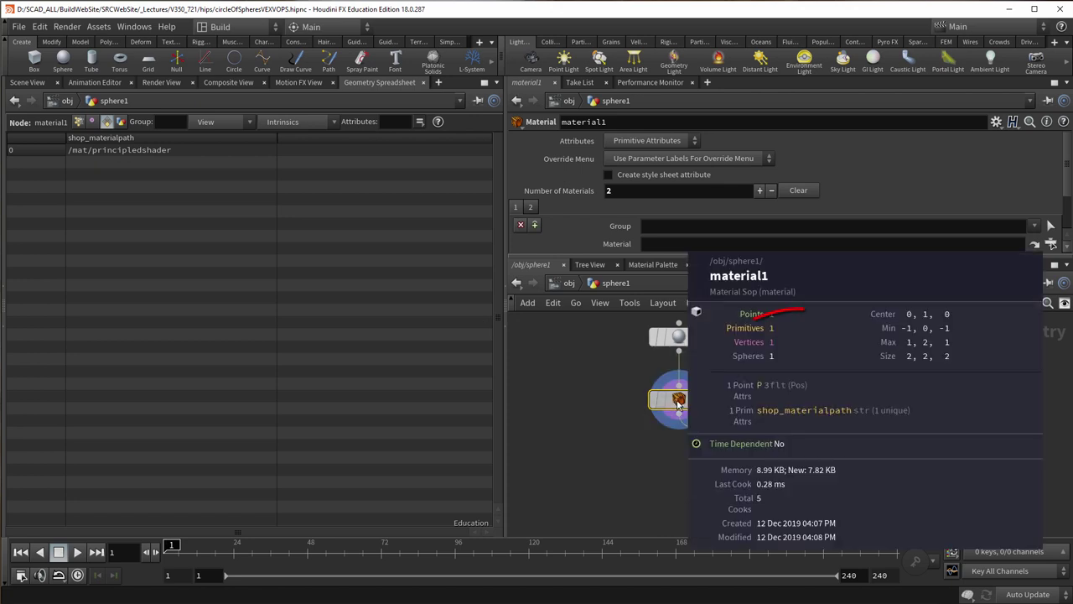
{"action": "mouse_move", "coordinate": [893, 442]}
{"action": "left_mouse_down"}
{"action": "mouse_move", "coordinate": [890, 334]}
{"action": "mouse_move", "coordinate": [773, 315]}
{"action": "left_mouse_up"}
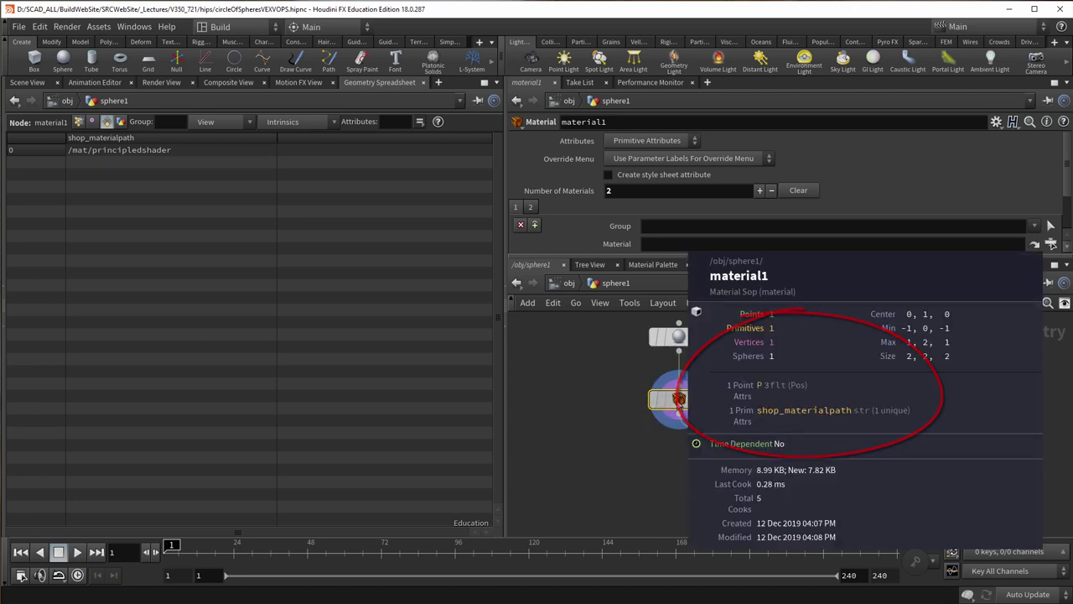
Inspect grid1's point positions and info, then select merge1 to view the combined points.
{"action": "left_click", "coordinate": [824, 344]}
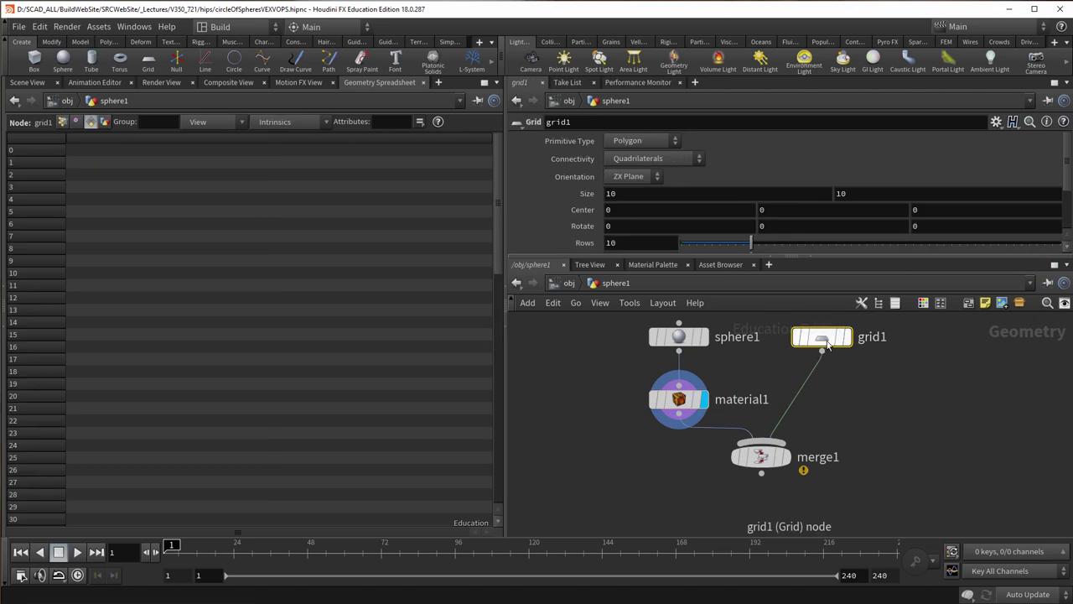
{"action": "left_click", "coordinate": [846, 336]}
{"action": "left_click", "coordinate": [104, 122]}
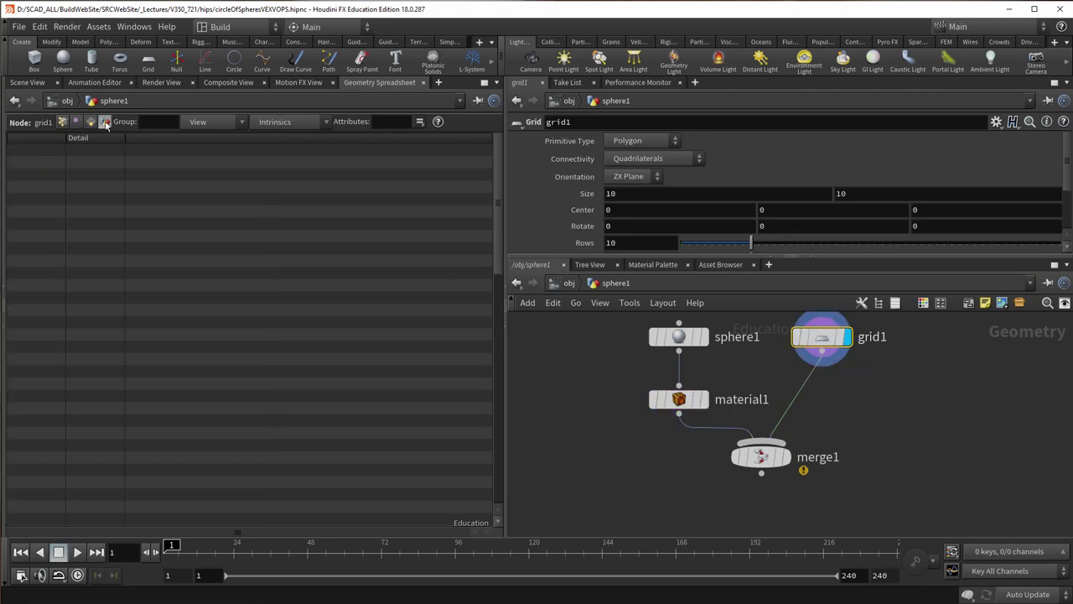
{"action": "left_click", "coordinate": [91, 122]}
{"action": "left_click", "coordinate": [75, 122]}
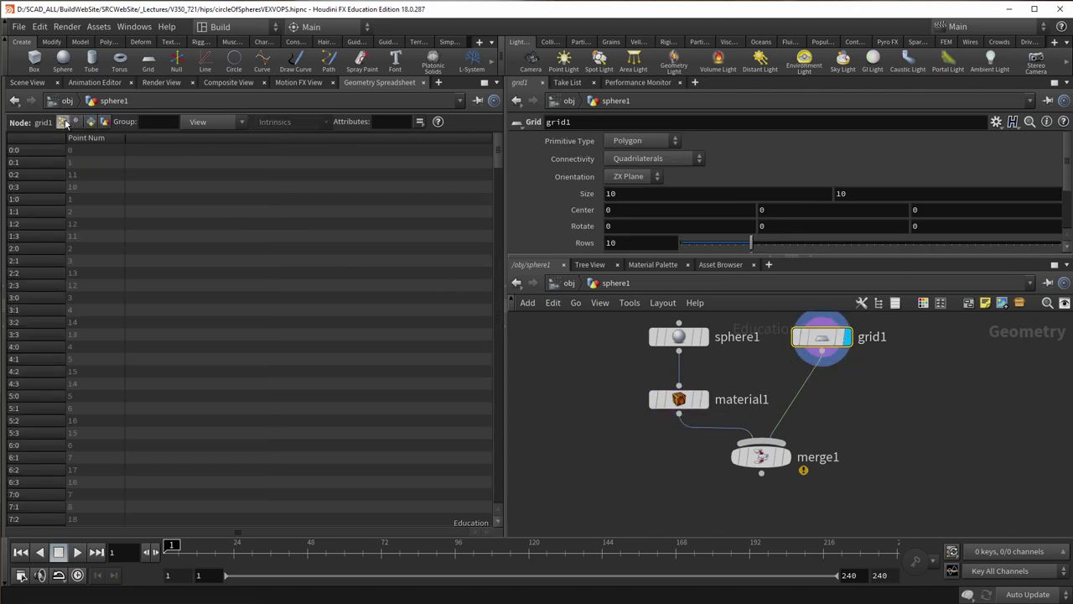
{"action": "left_click", "coordinate": [63, 121]}
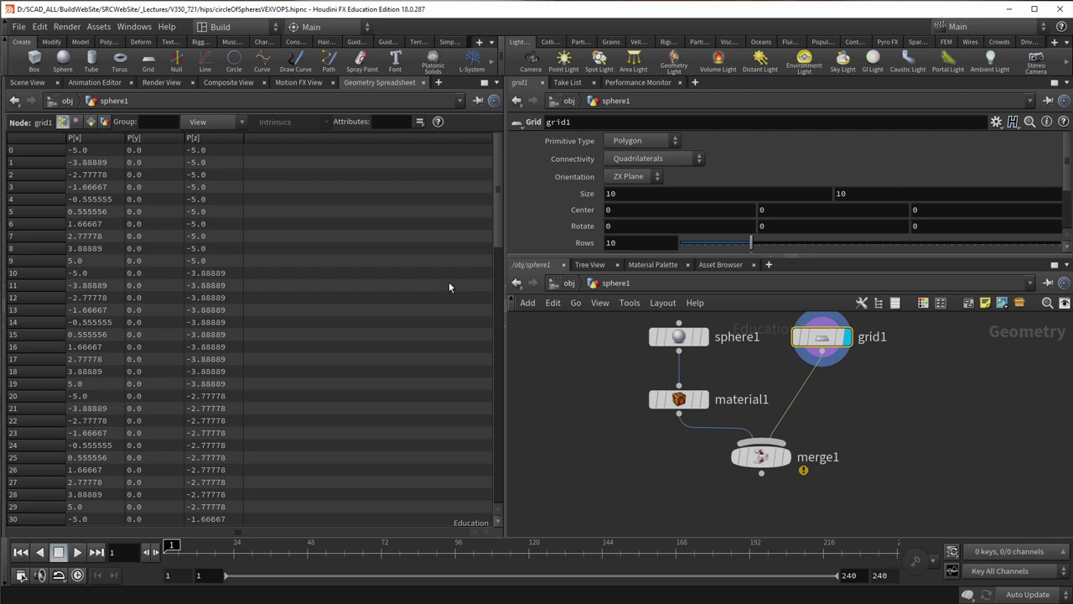
{"action": "middle_click", "coordinate": [815, 340]}
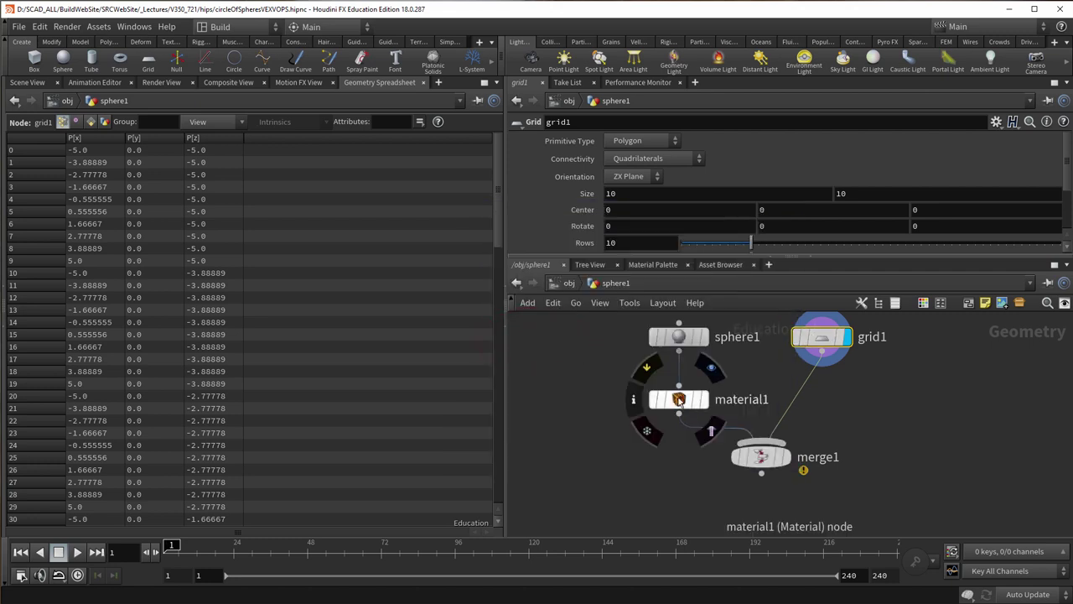
{"action": "middle_click", "coordinate": [679, 400]}
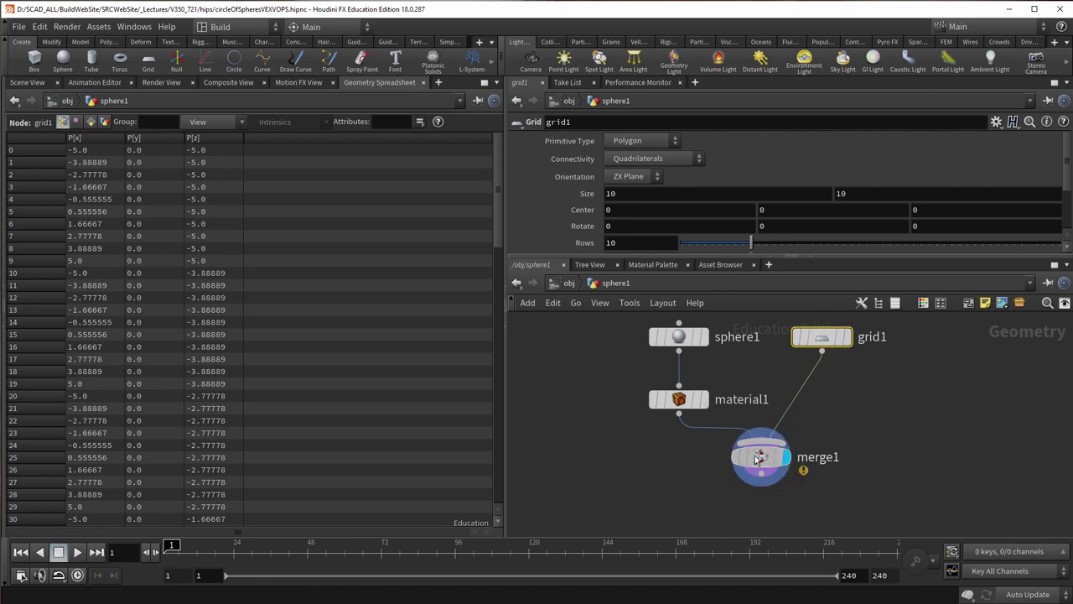
{"action": "left_click", "coordinate": [758, 459]}
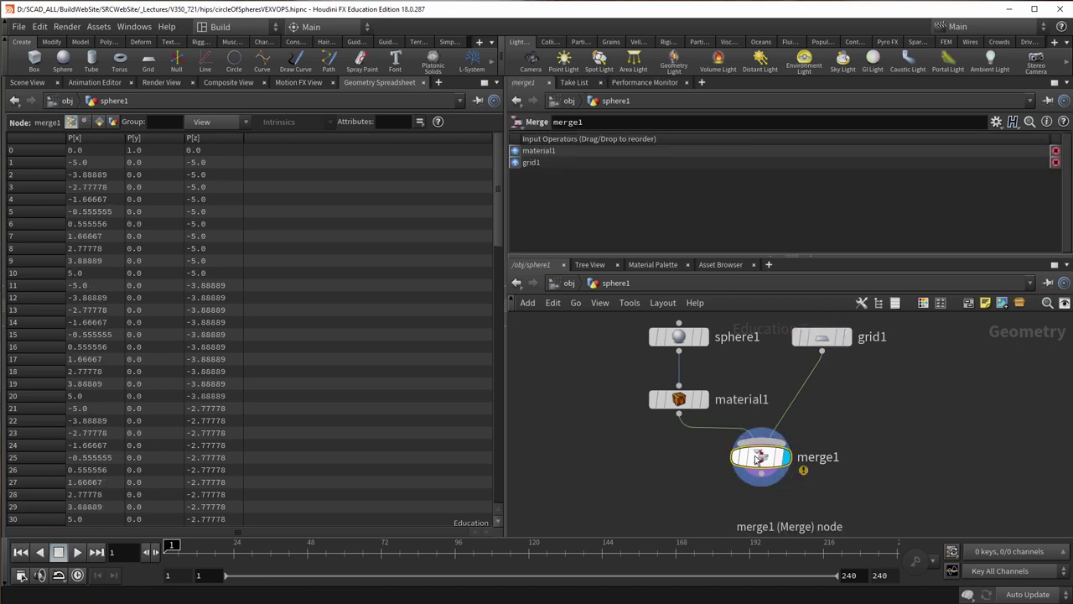
Return to Scene View and reset grid1's Center to 0 0 0 by deleting its channels.
{"action": "left_click", "coordinate": [28, 82]}
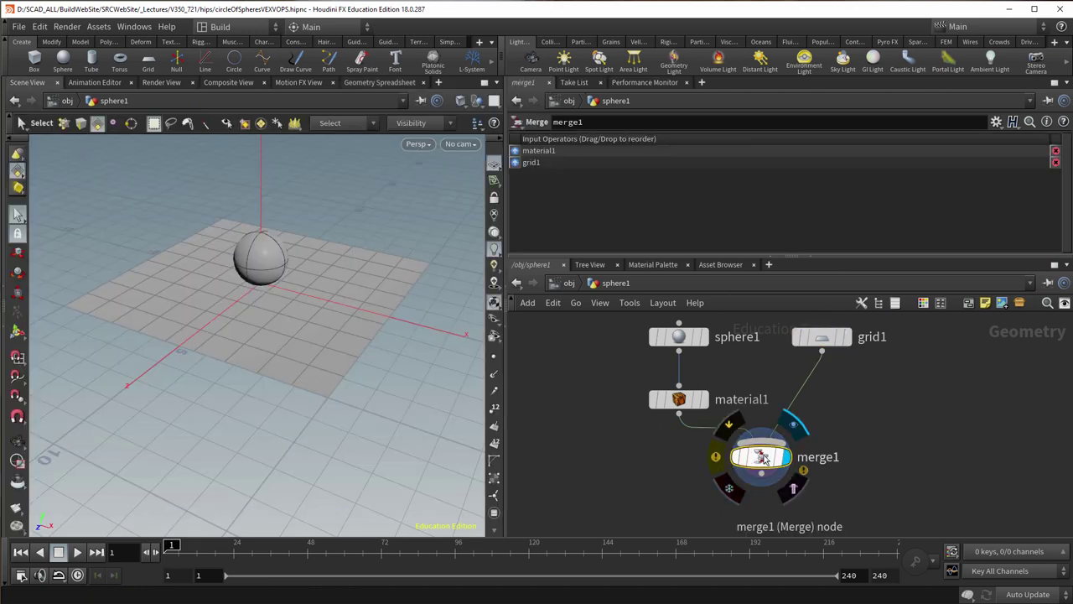
{"action": "left_click", "coordinate": [821, 337]}
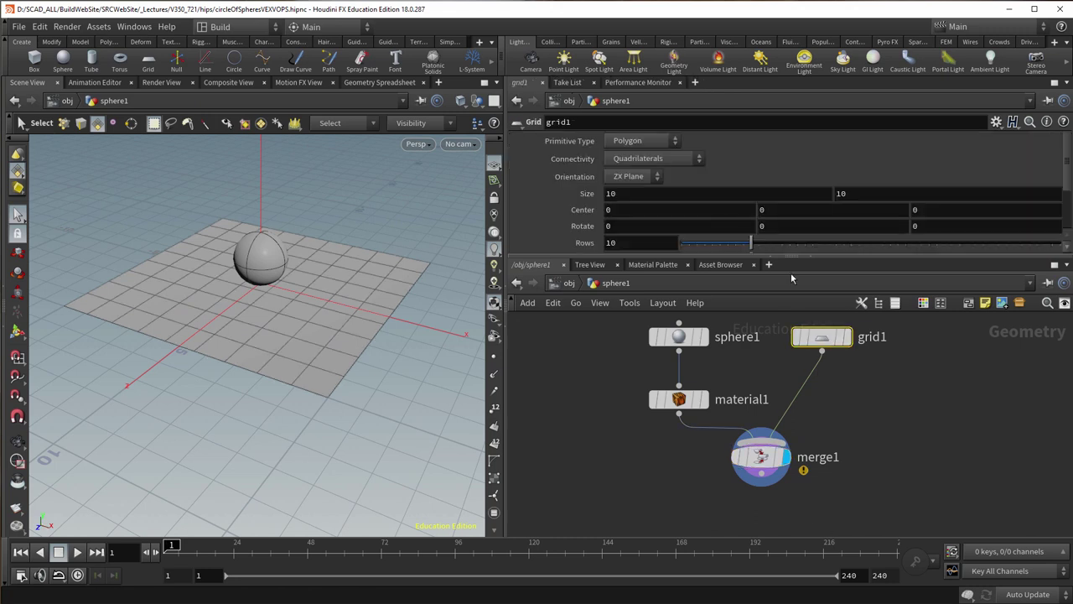
{"action": "left_click", "coordinate": [639, 210]}
{"action": "type", "text": ","}
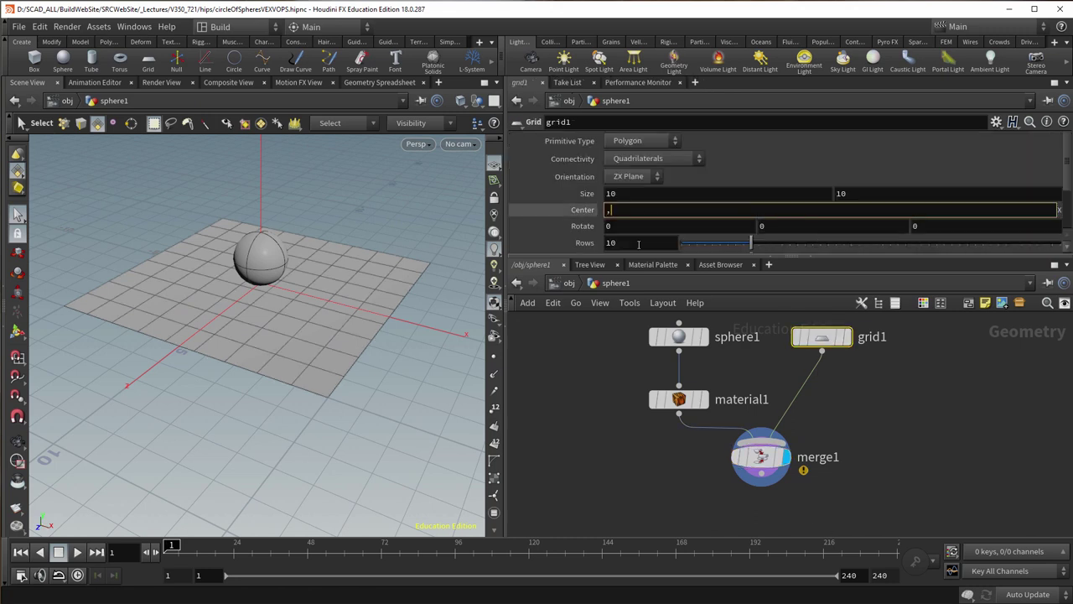
{"action": "key", "text": "Return"}
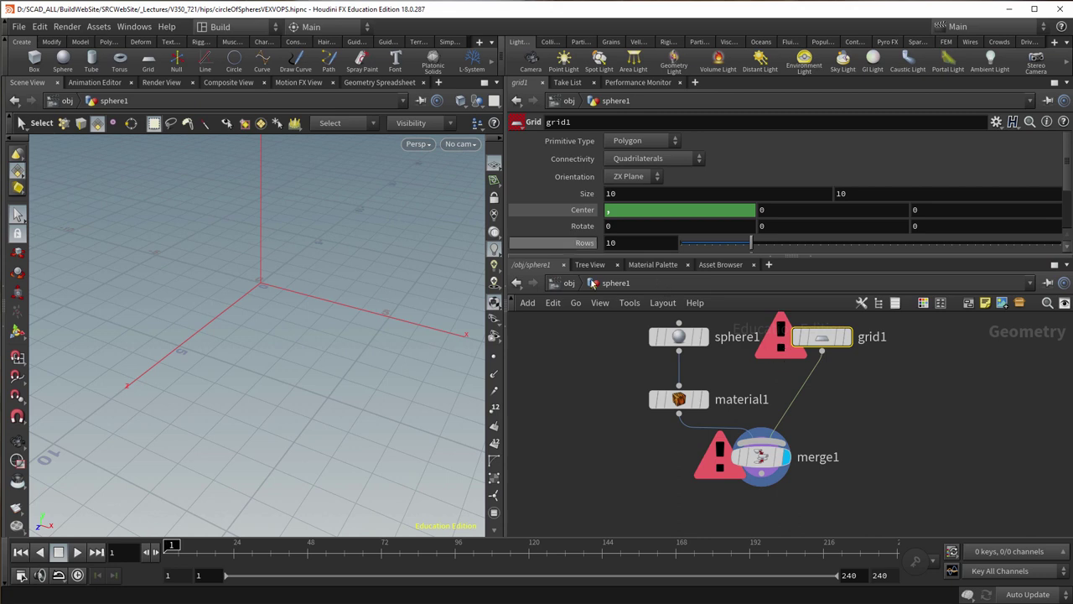
{"action": "right_click", "coordinate": [587, 211]}
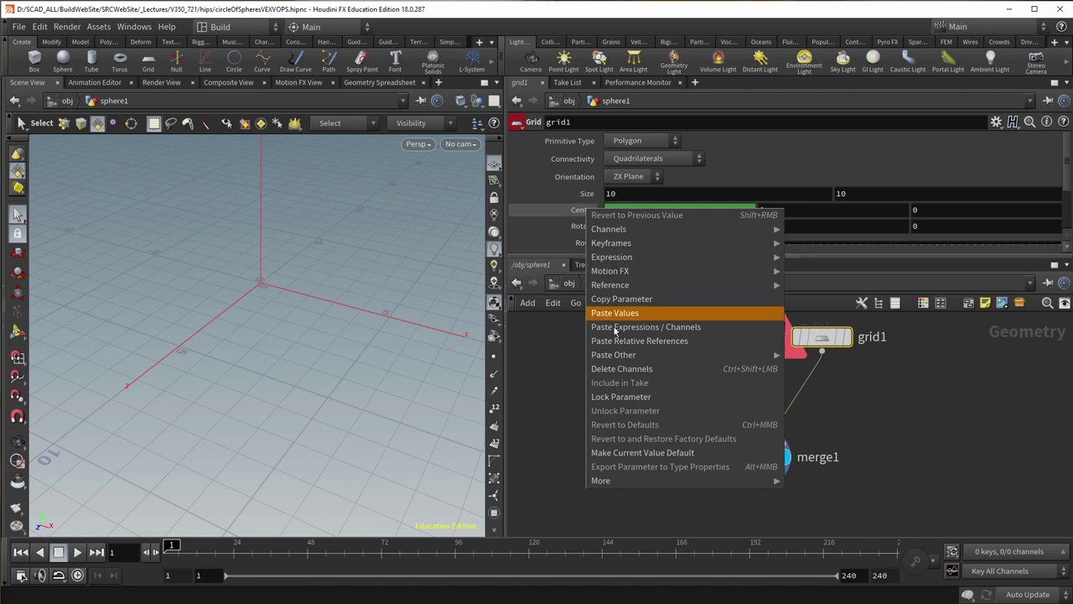
{"action": "left_click", "coordinate": [624, 368]}
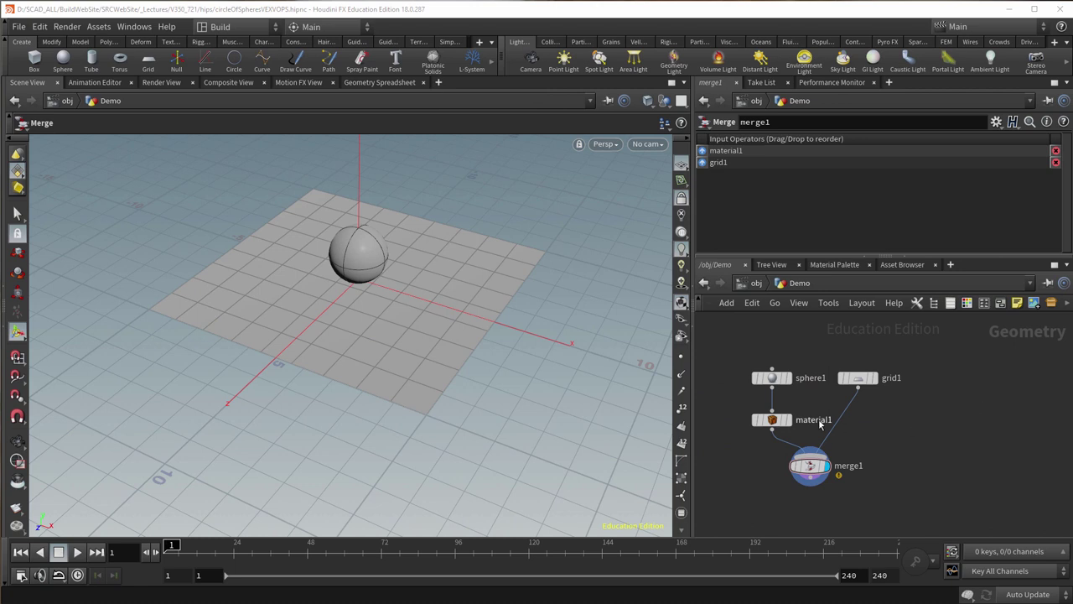
Insert a copy of material1 on grid1's wire as material2, keeping one material with local variables enabled.
{"action": "mouse_move", "coordinate": [777, 419]}
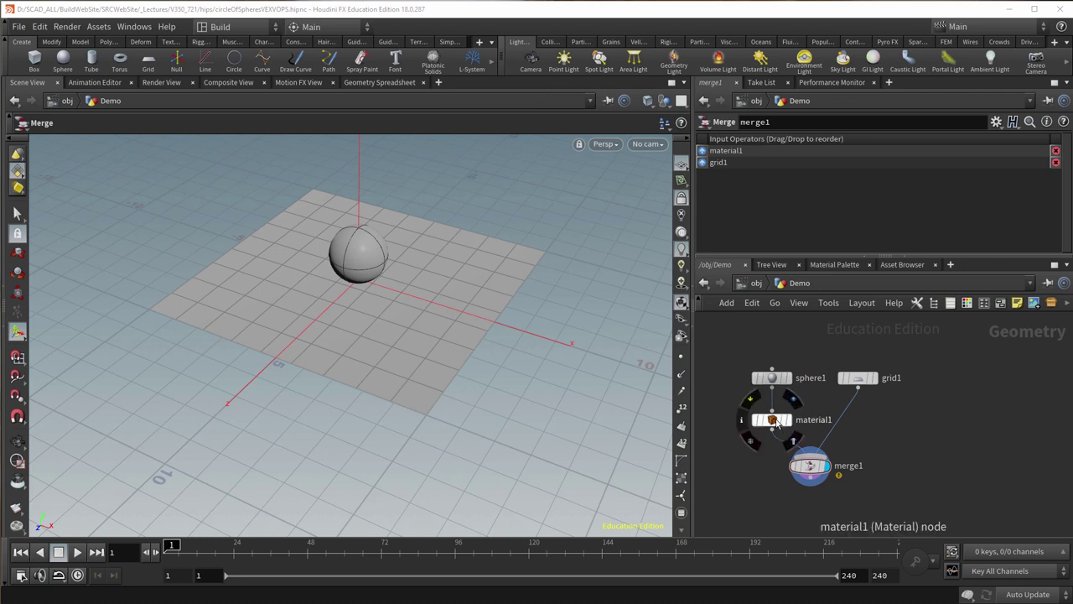
{"action": "left_click_drag", "start_coordinate": [777, 423], "coordinate": [863, 419]}
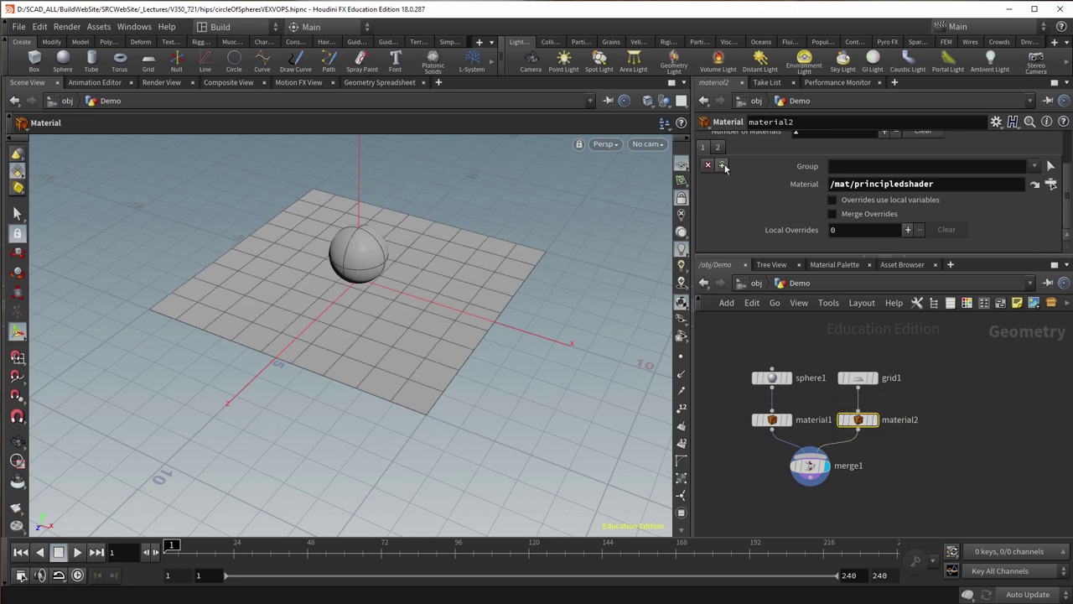
{"action": "left_click", "coordinate": [708, 164]}
{"action": "left_click", "coordinate": [833, 200]}
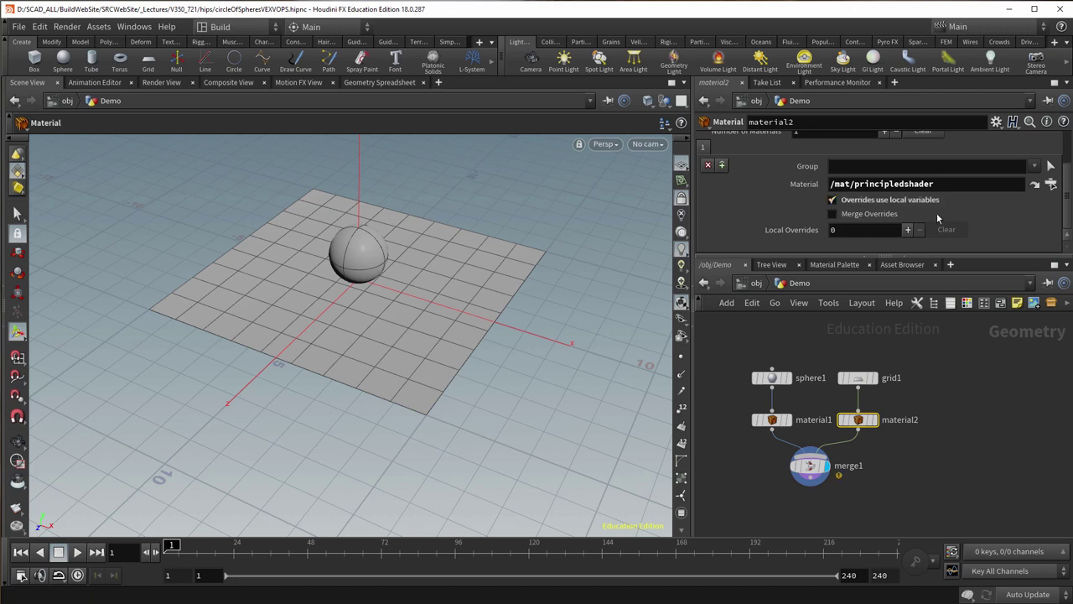
Add a basecolor override on material2 set to white (1, 1, 1), then view the render.
{"action": "left_click", "coordinate": [906, 229]}
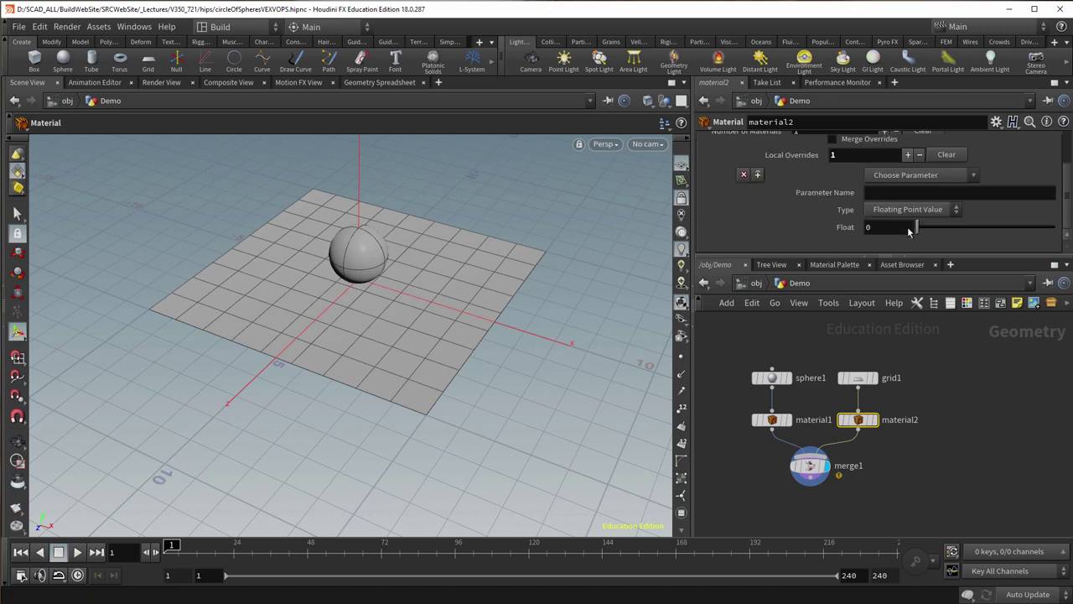
{"action": "left_click", "coordinate": [893, 176]}
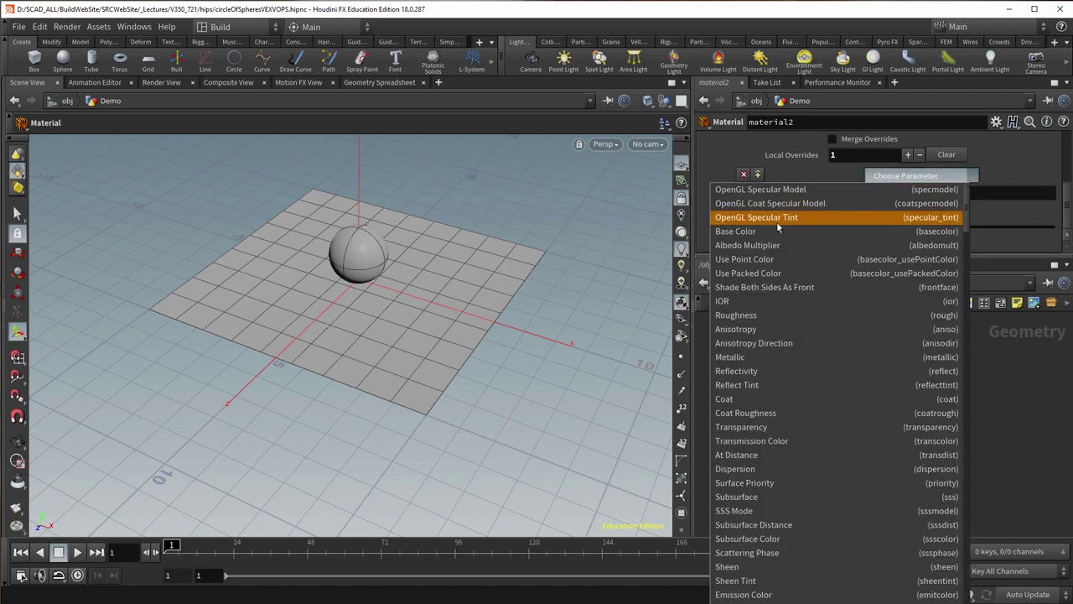
{"action": "left_click", "coordinate": [896, 229]}
{"action": "left_click", "coordinate": [902, 228]}
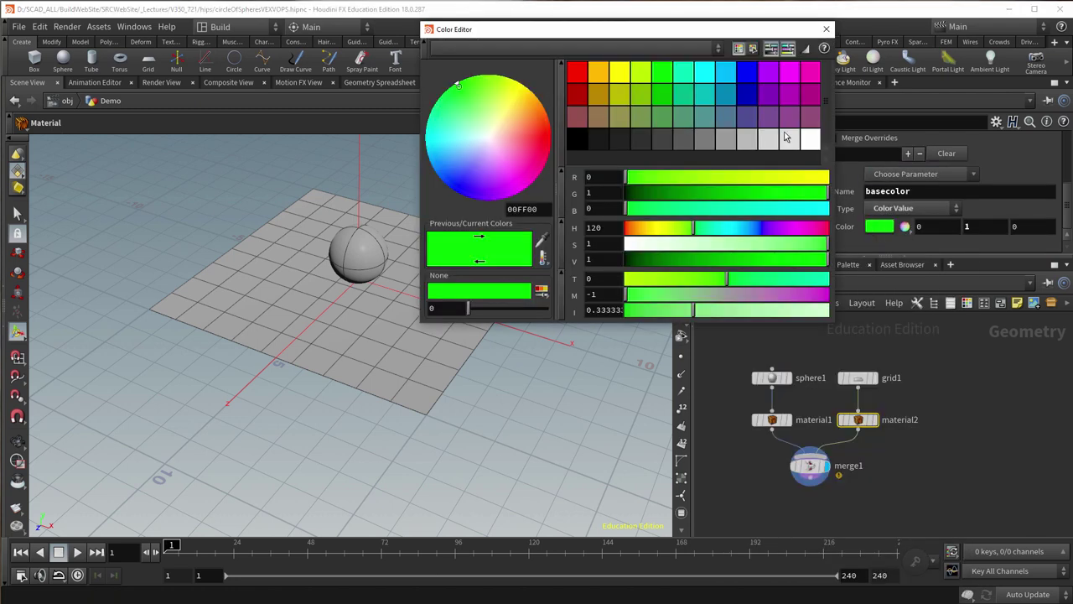
{"action": "left_click", "coordinate": [812, 139]}
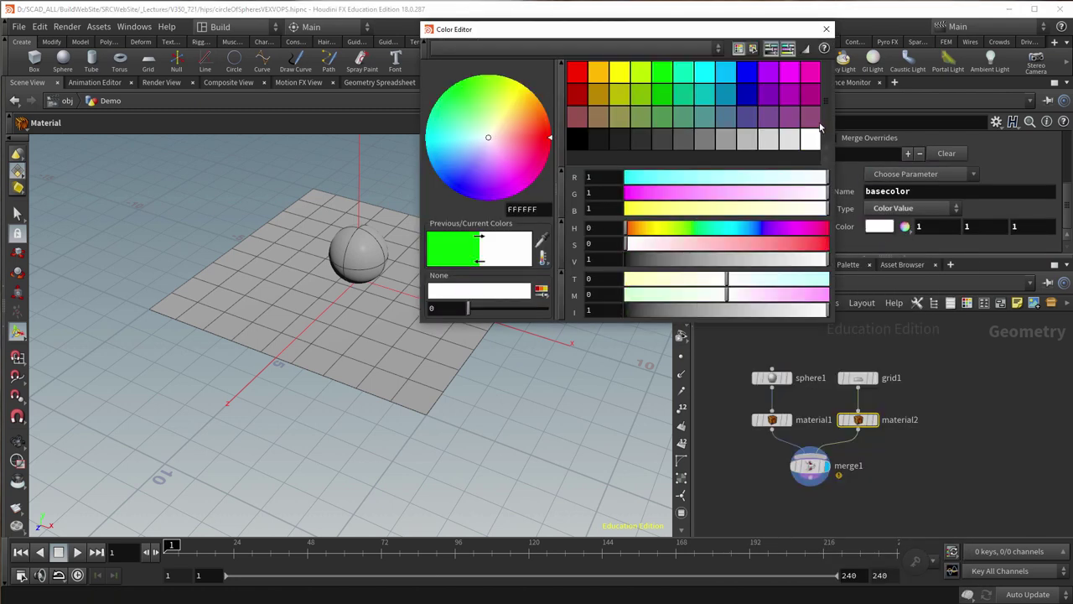
{"action": "left_click", "coordinate": [826, 28]}
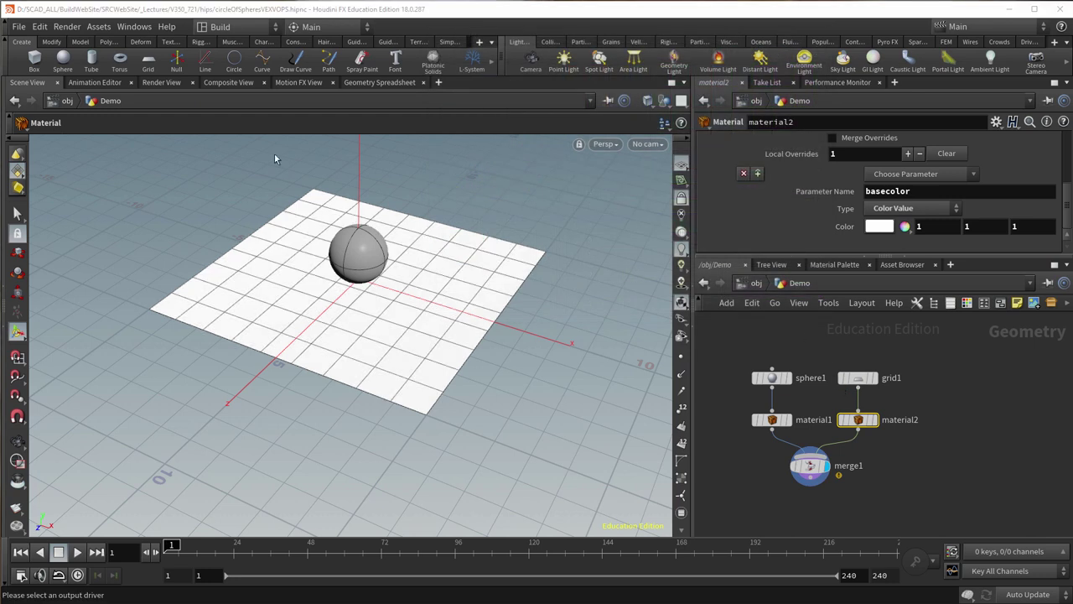
{"action": "left_click", "coordinate": [169, 84]}
Start the Mantra IPR render, then zoom and pan to recentre the green sphere on the white grid.
{"action": "left_click", "coordinate": [38, 102]}
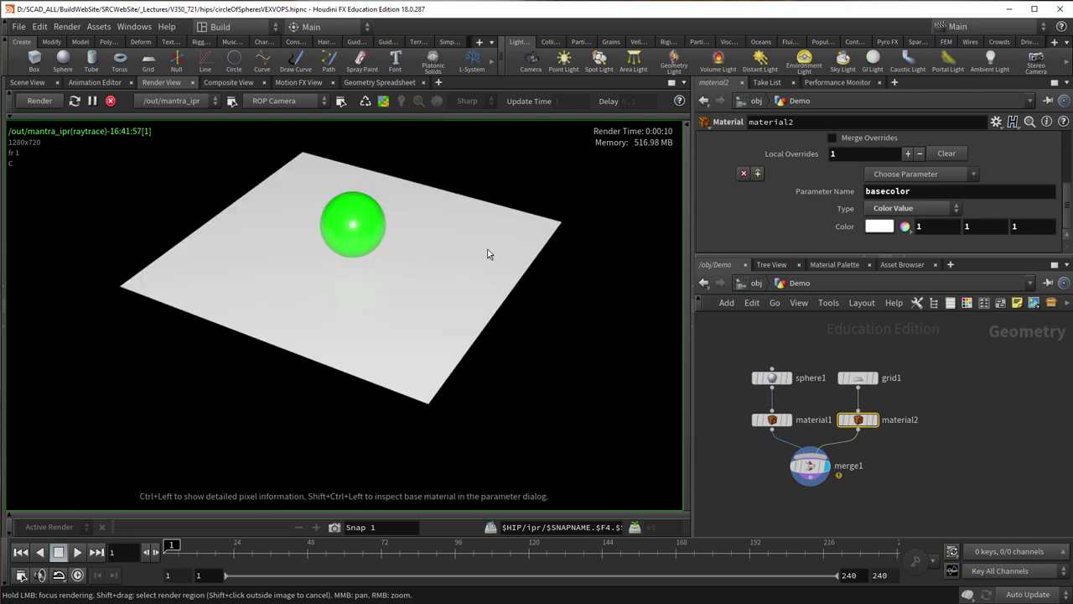
{"action": "scroll", "coordinate": [465, 261], "scroll_direction": "up", "scroll_amount": 4}
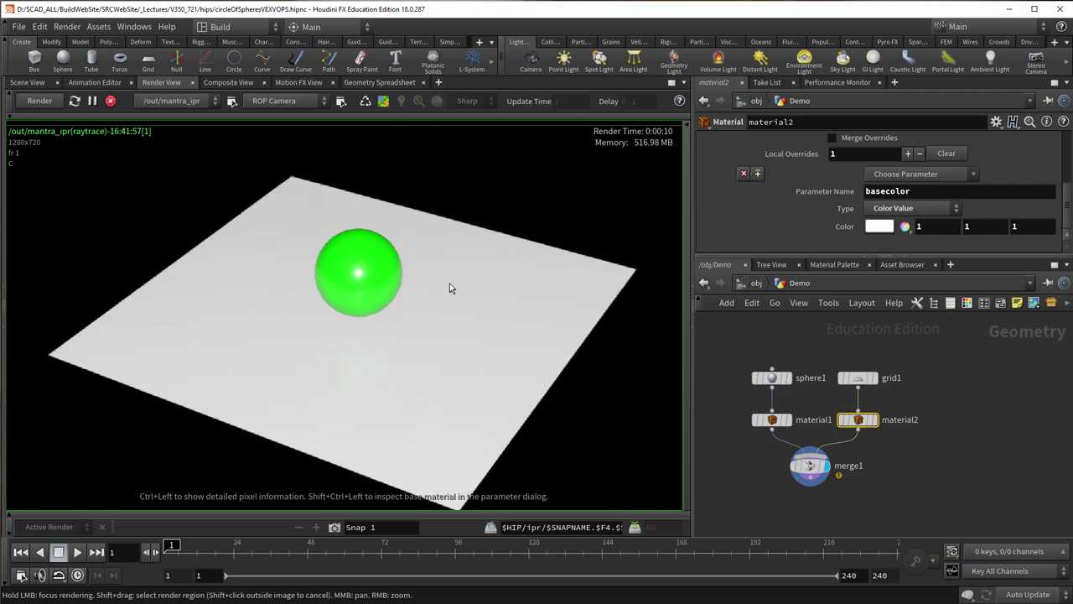
{"action": "middle_click_drag", "start_coordinate": [451, 270], "coordinate": [448, 244]}
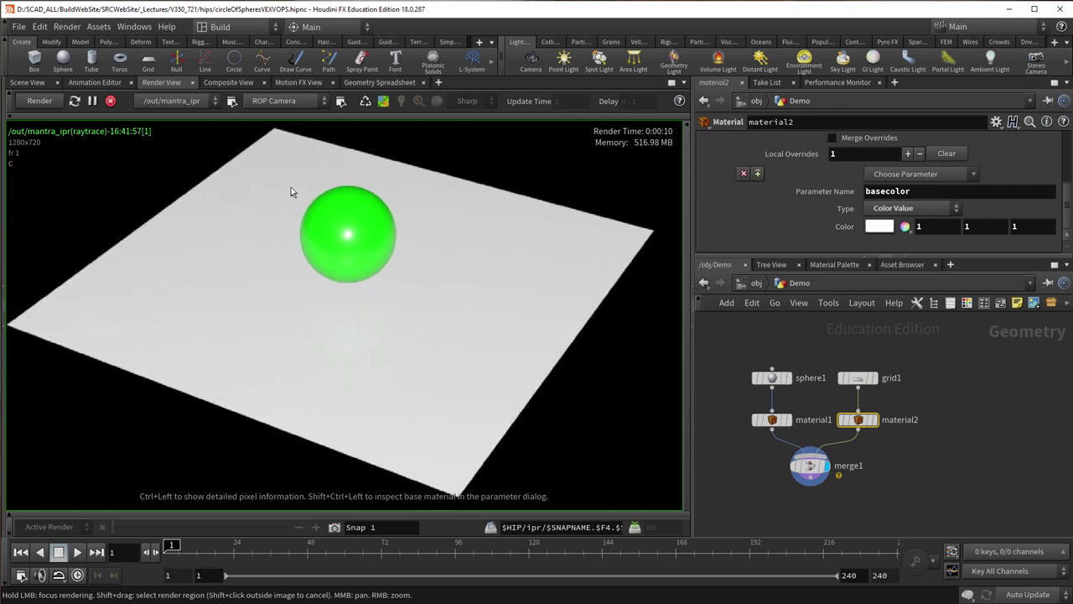
{"action": "left_click", "coordinate": [67, 26]}
Create a Mantra PBR render node mantra1 and place it under mantra_ipr.
{"action": "mouse_move", "coordinate": [80, 46]}
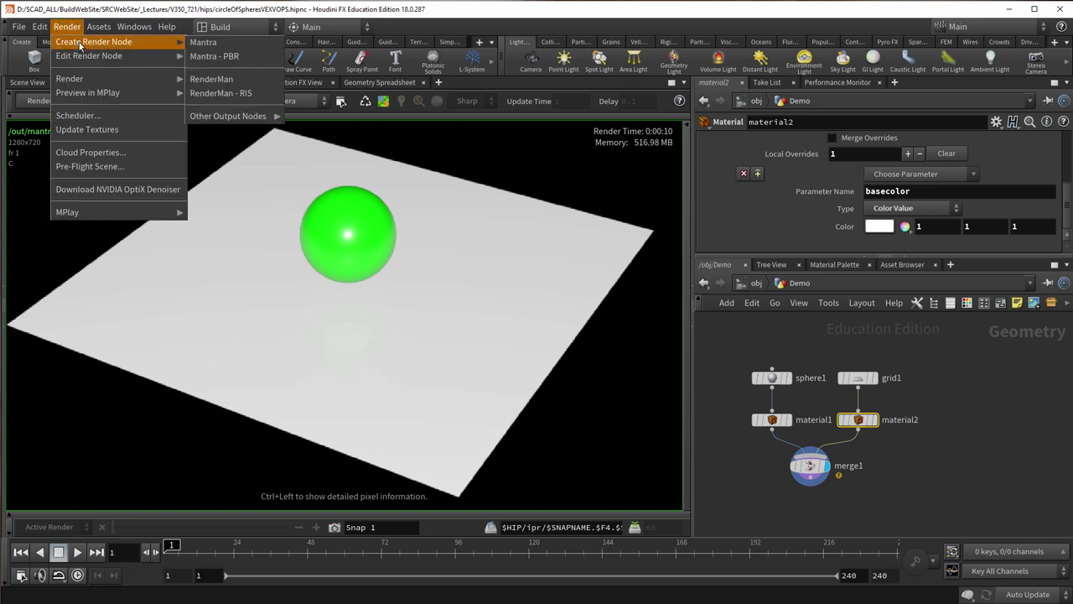
{"action": "left_click", "coordinate": [211, 56]}
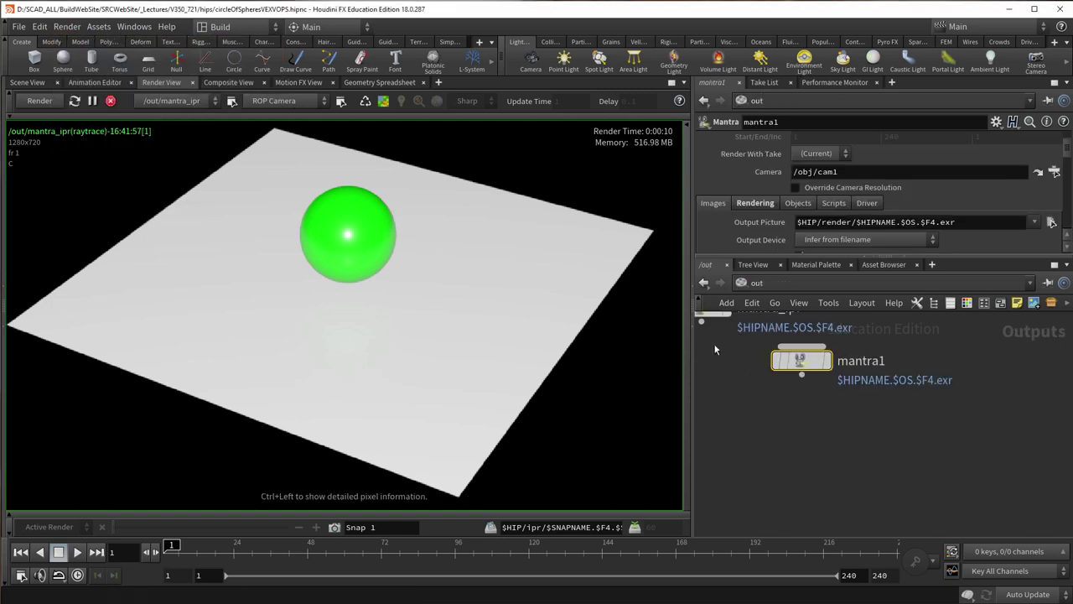
{"action": "key", "text": "h"}
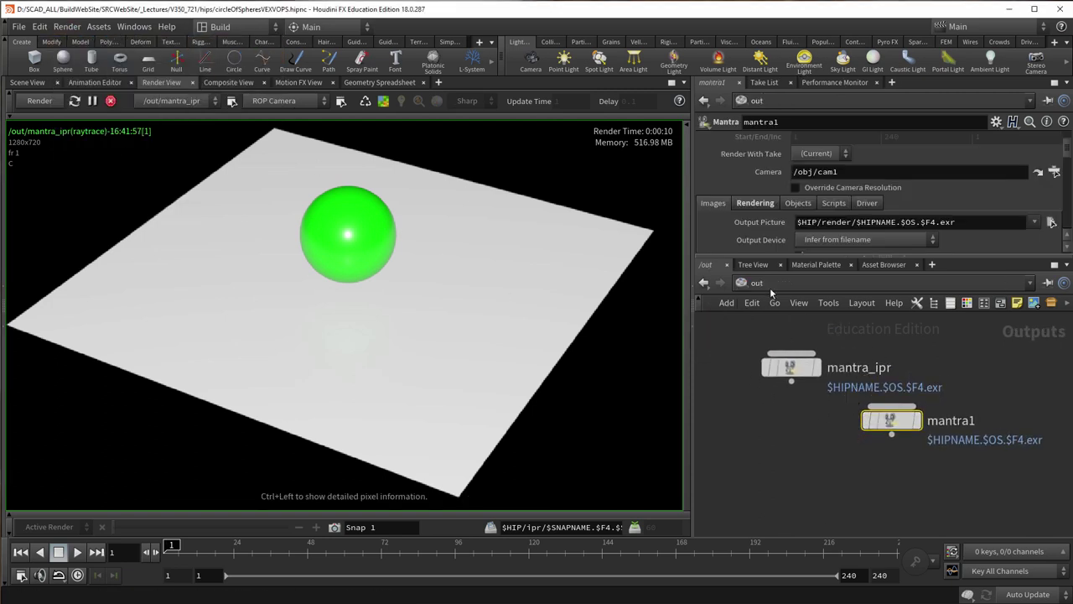
{"action": "left_click_drag", "start_coordinate": [897, 427], "coordinate": [798, 445]}
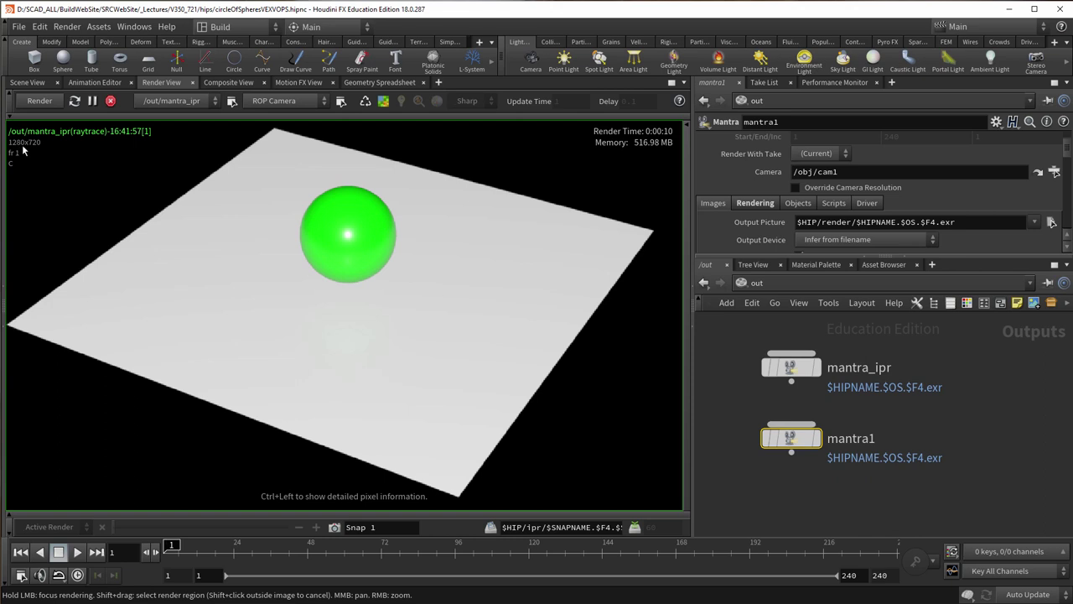
Override mantra1's camera resolution at 1/4 scale and render /out/mantra1 in the render view.
{"action": "left_click", "coordinate": [797, 186]}
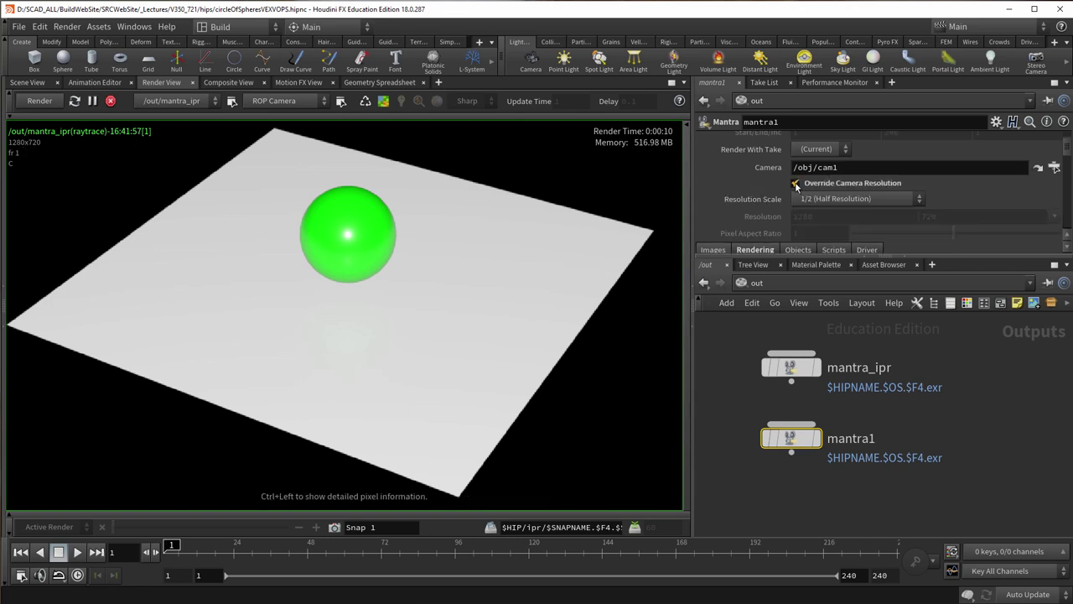
{"action": "left_click", "coordinate": [823, 198]}
{"action": "left_click", "coordinate": [829, 228]}
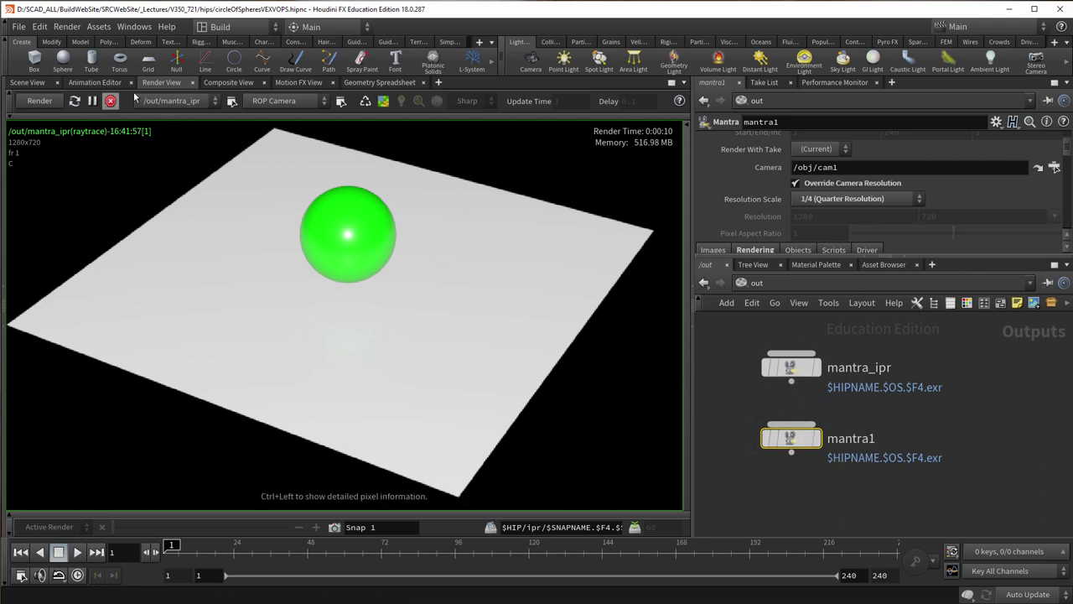
{"action": "left_click", "coordinate": [158, 101]}
{"action": "left_click", "coordinate": [157, 115]}
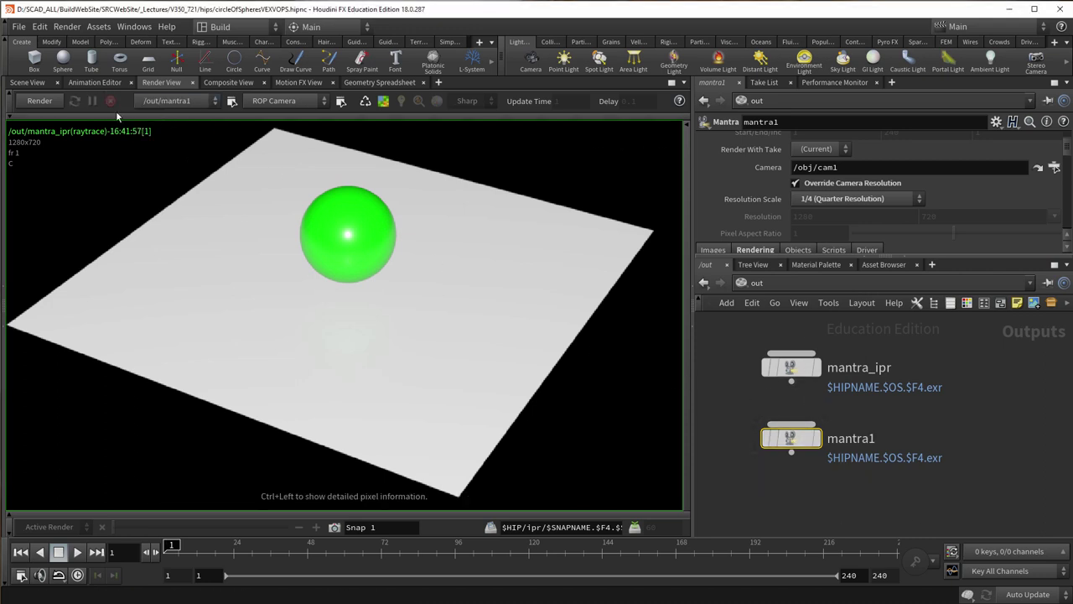
{"action": "left_click", "coordinate": [39, 100]}
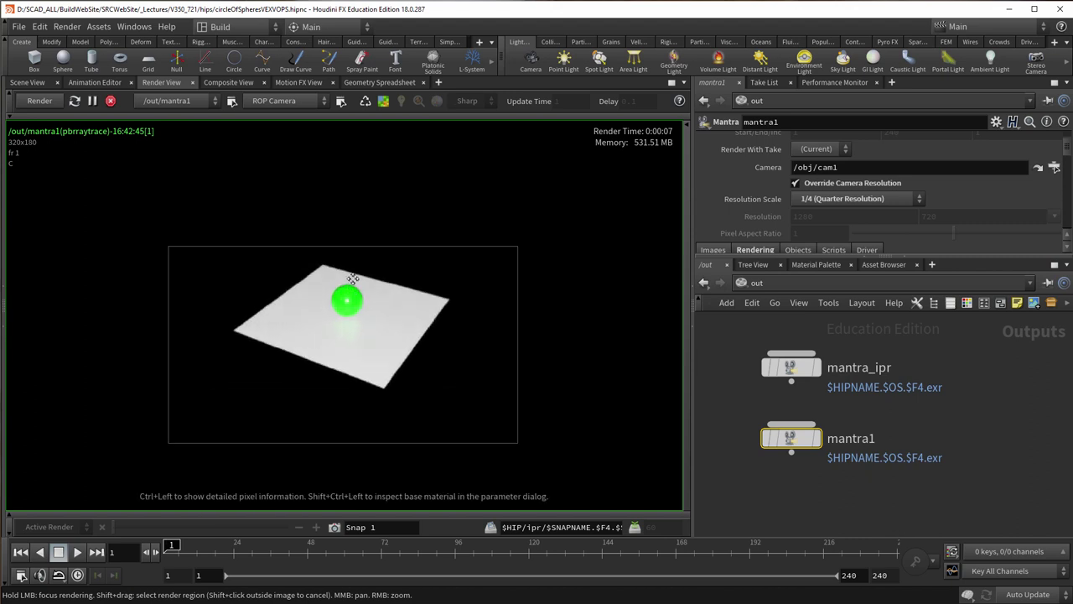
Zoom in on the finished 320x180 mantra1 render.
{"action": "scroll", "coordinate": [348, 260], "scroll_direction": "up", "scroll_amount": 2}
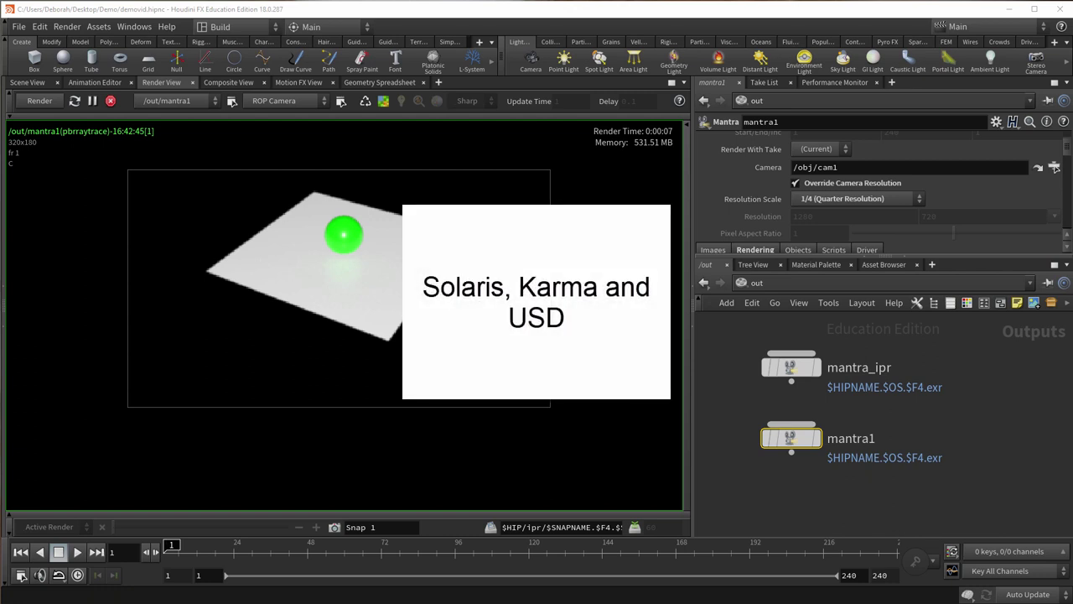
Switch to the Solaris desktop and navigate the network view to /stage.
{"action": "left_click", "coordinate": [225, 27]}
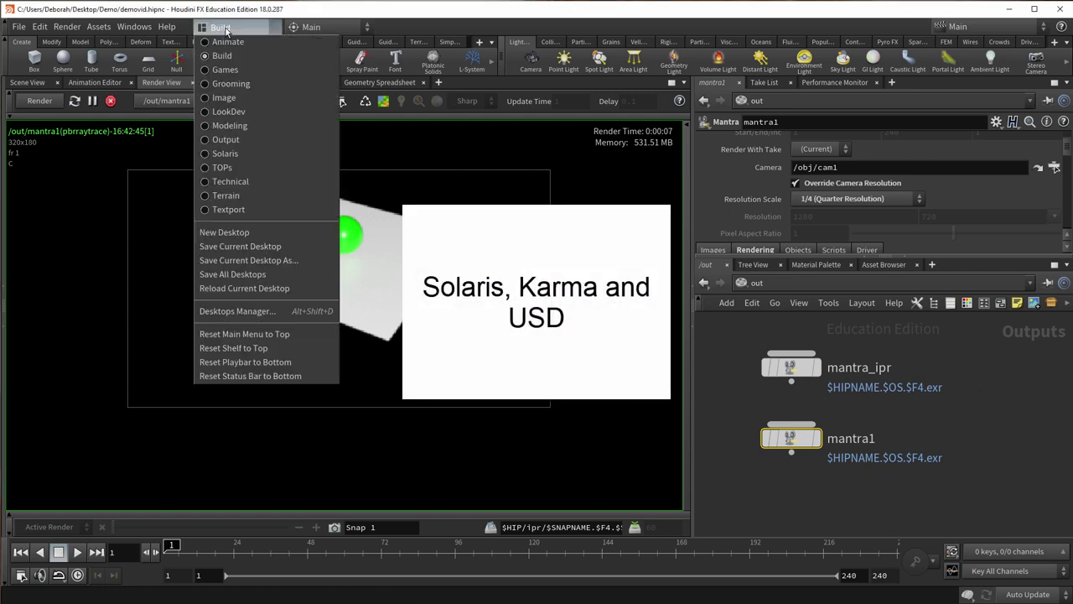
{"action": "left_click", "coordinate": [247, 152]}
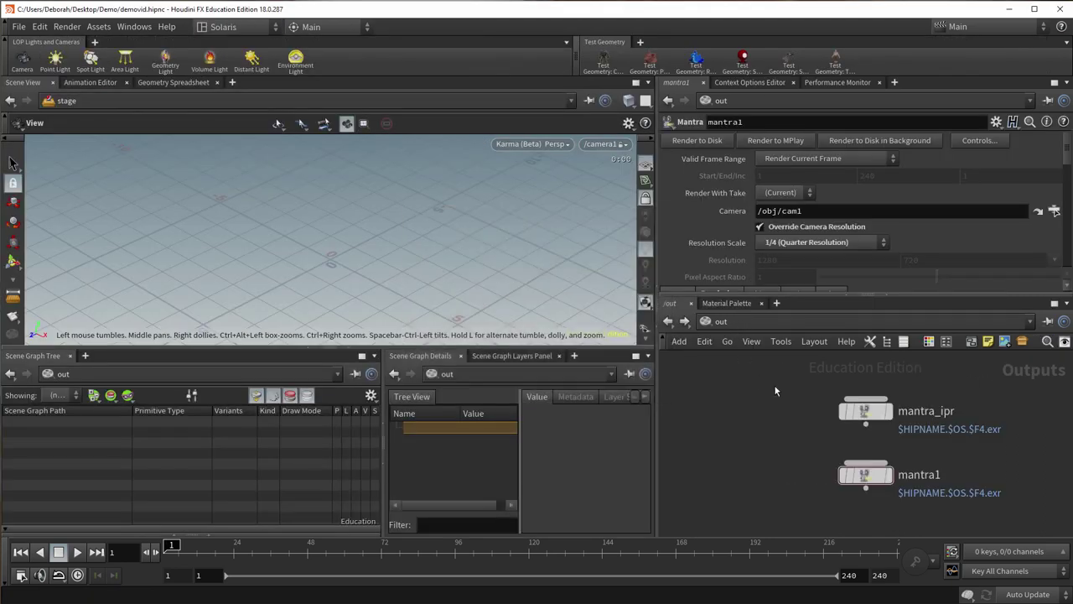
{"action": "left_click", "coordinate": [764, 321]}
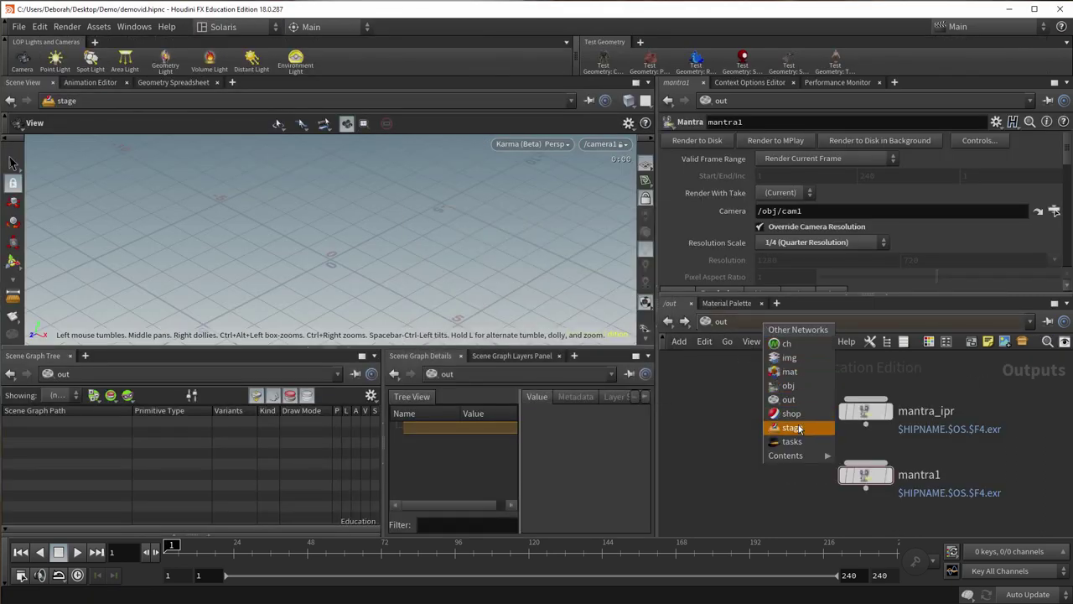
{"action": "left_click", "coordinate": [792, 427]}
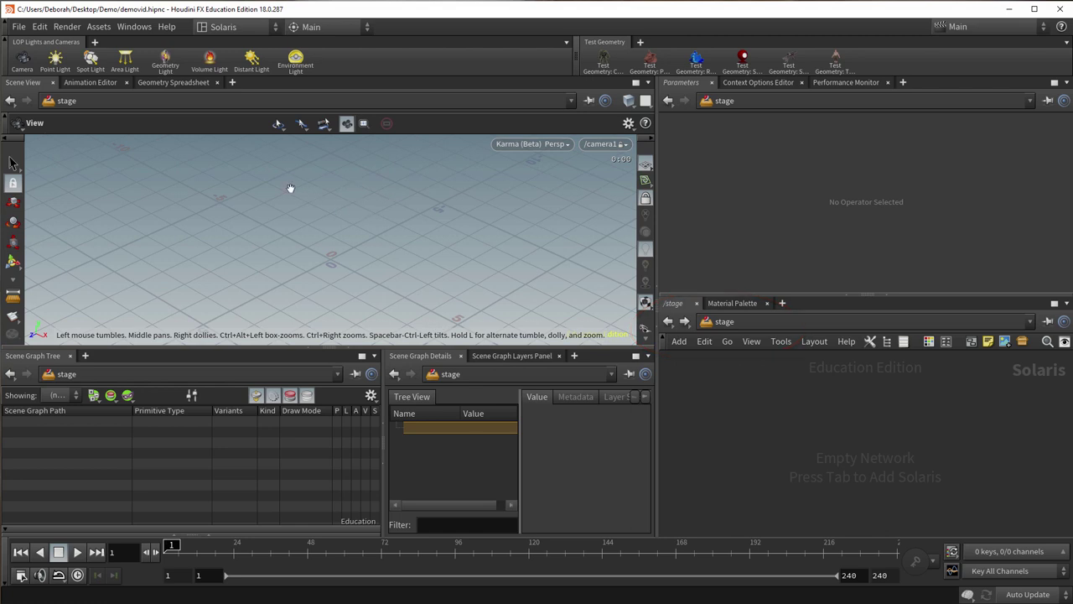
Check the sphere and grid in the Build desktop's Scene View, then return to Solaris.
{"action": "left_click", "coordinate": [233, 28]}
{"action": "left_click", "coordinate": [223, 56]}
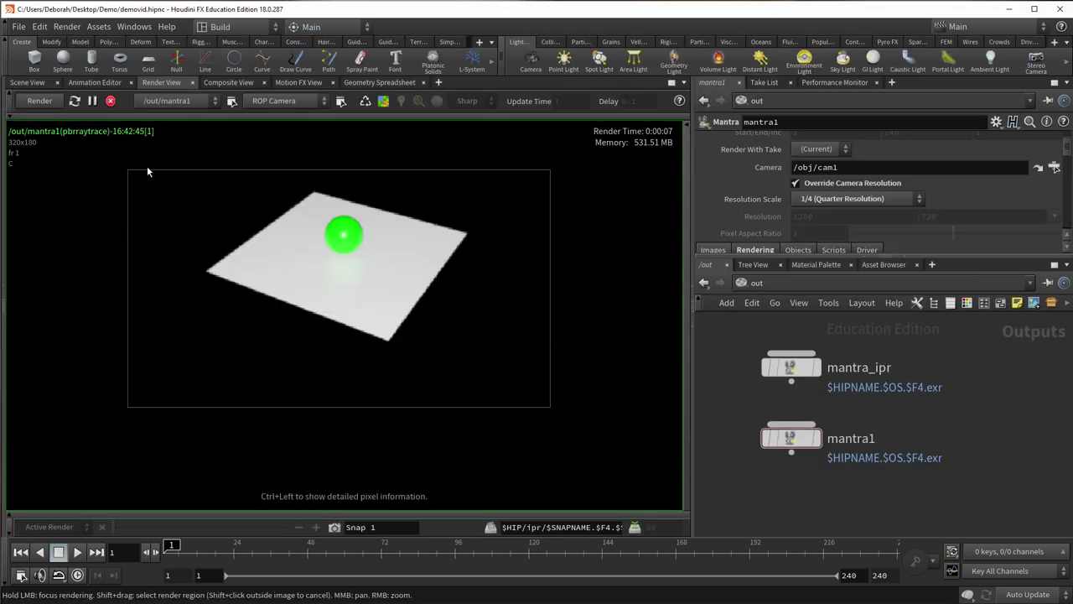
{"action": "left_click", "coordinate": [32, 84]}
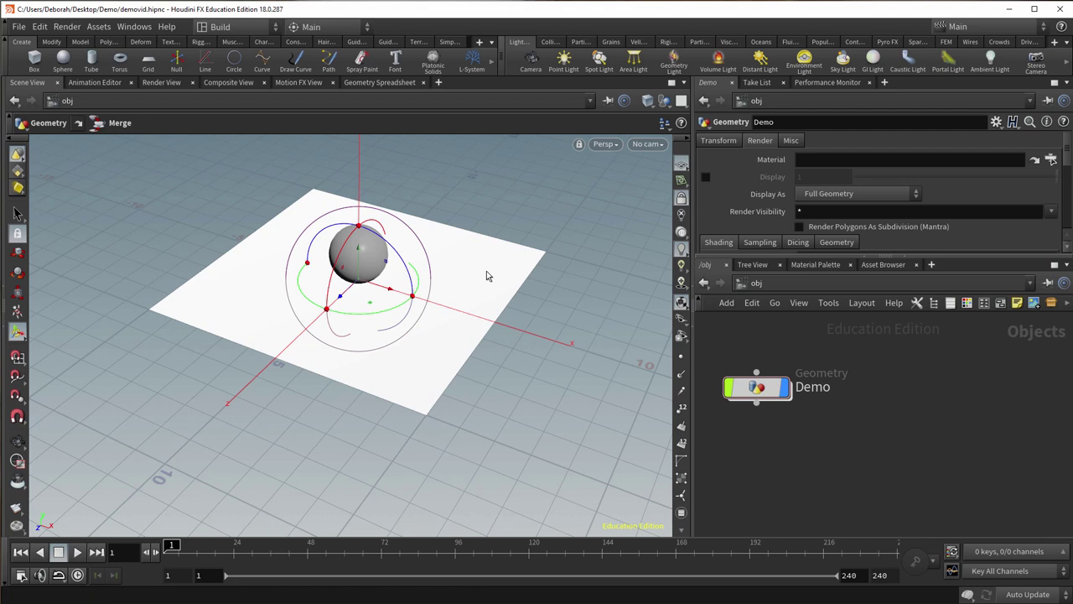
{"action": "left_click", "coordinate": [237, 27]}
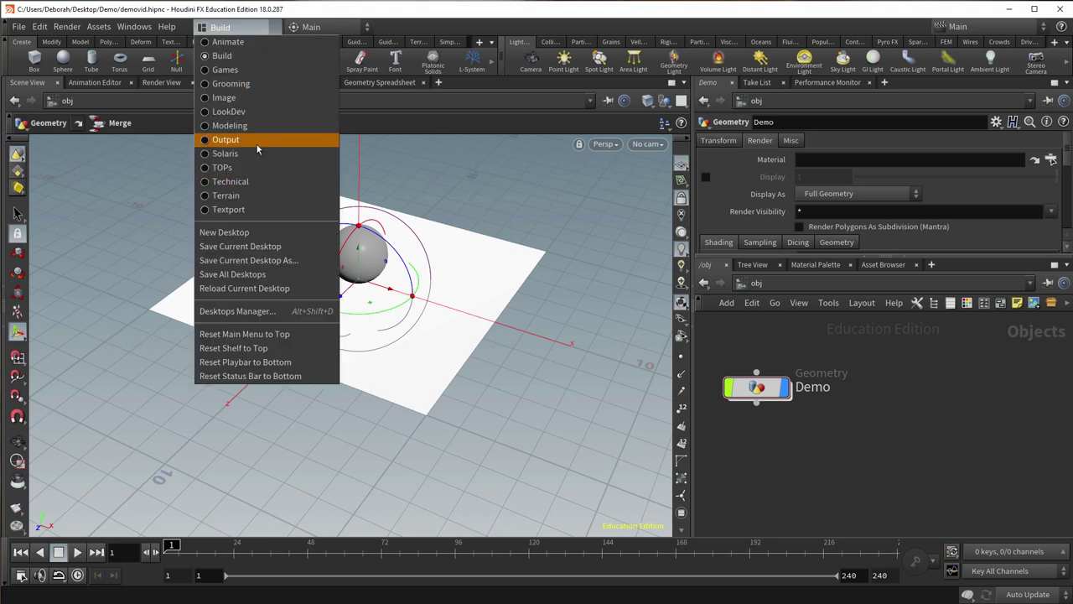
{"action": "left_click", "coordinate": [243, 154]}
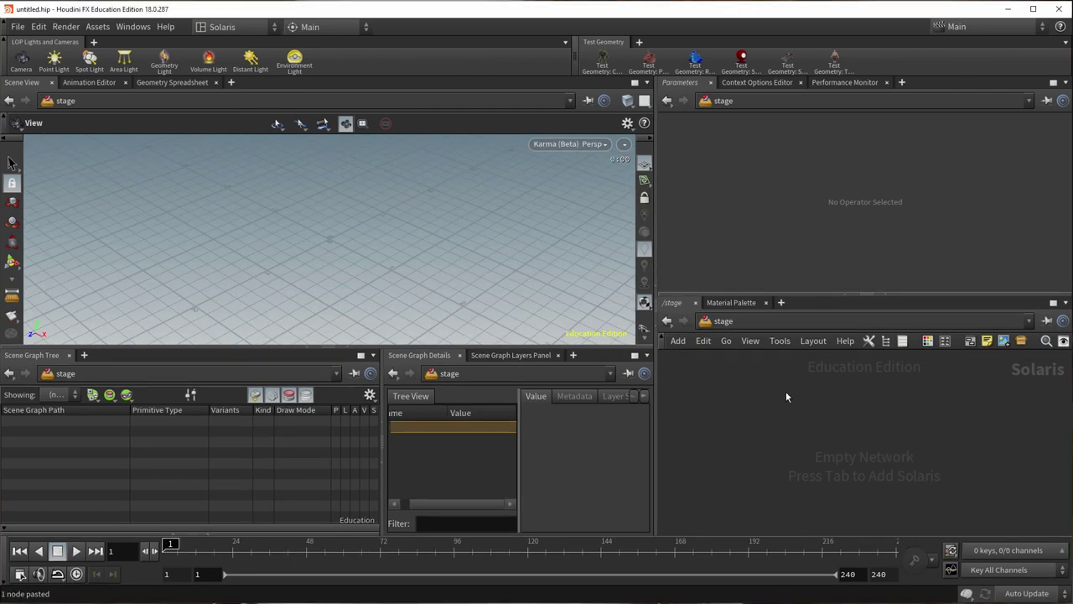
Add sopimport1 importing /obj/Demo/sphere1 with Load As Reference.
{"action": "key", "text": "Tab"}
{"action": "type", "text": "sop"}
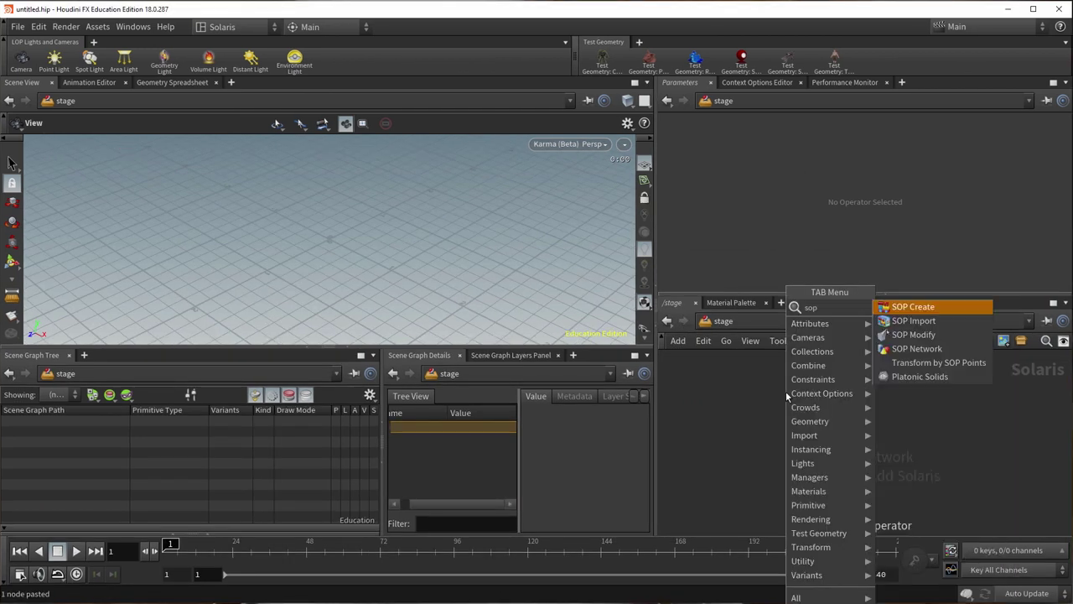
{"action": "left_click", "coordinate": [912, 321]}
{"action": "left_click", "coordinate": [788, 386]}
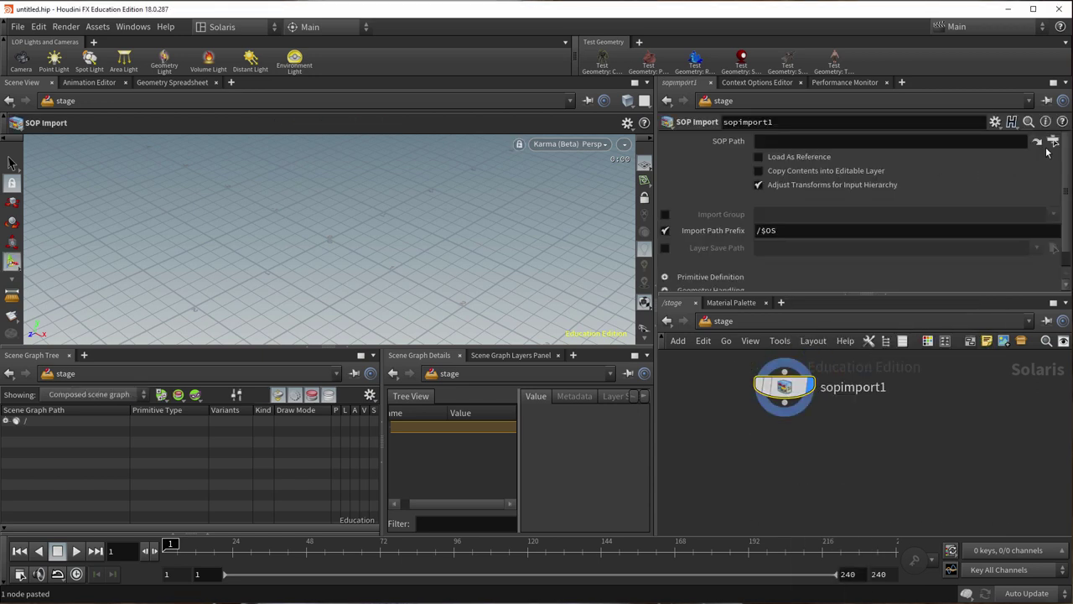
{"action": "left_click", "coordinate": [1051, 141]}
{"action": "left_click", "coordinate": [962, 114]}
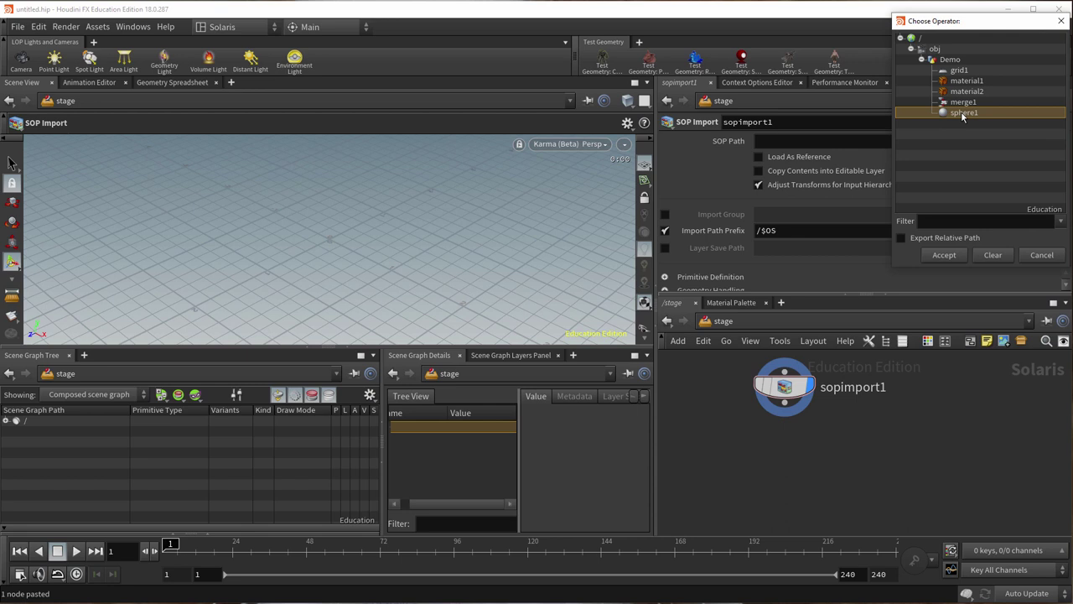
{"action": "left_click", "coordinate": [943, 255]}
{"action": "left_click", "coordinate": [761, 159]}
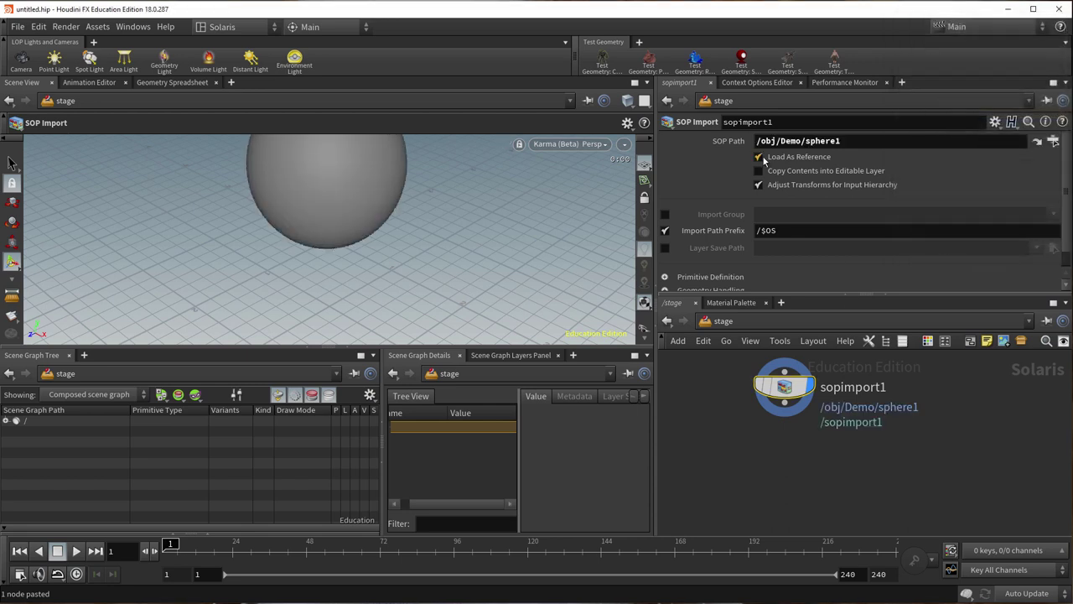
{"action": "left_click_drag", "start_coordinate": [783, 388], "coordinate": [736, 391]}
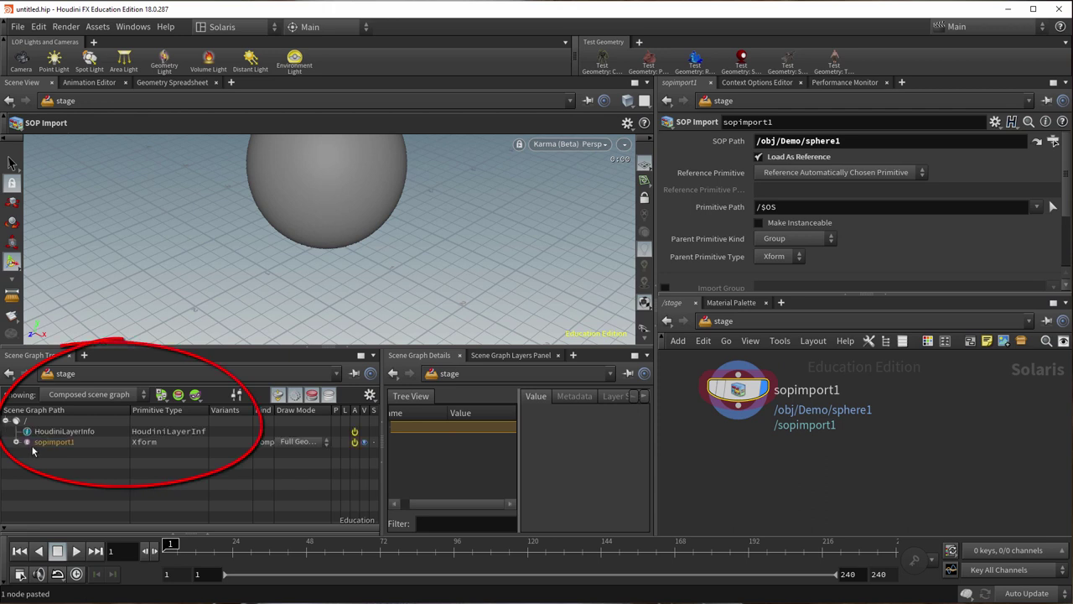
{"action": "left_click", "coordinate": [17, 442]}
{"action": "left_click", "coordinate": [50, 454]}
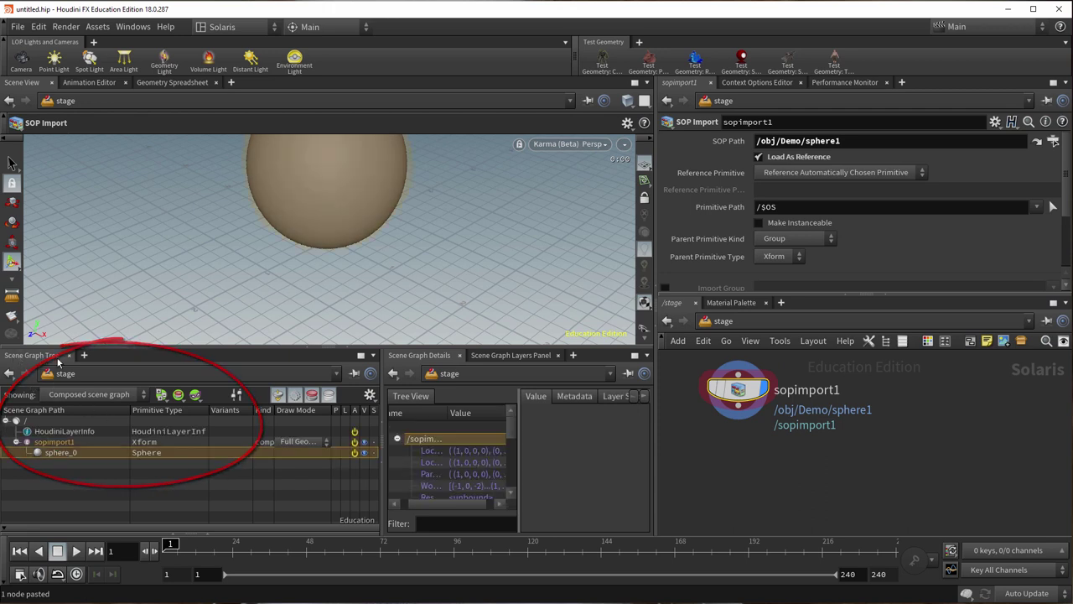
Add sopimport2 importing /obj/Demo/grid1 and set it as the displayed node.
{"action": "key", "text": "Tab"}
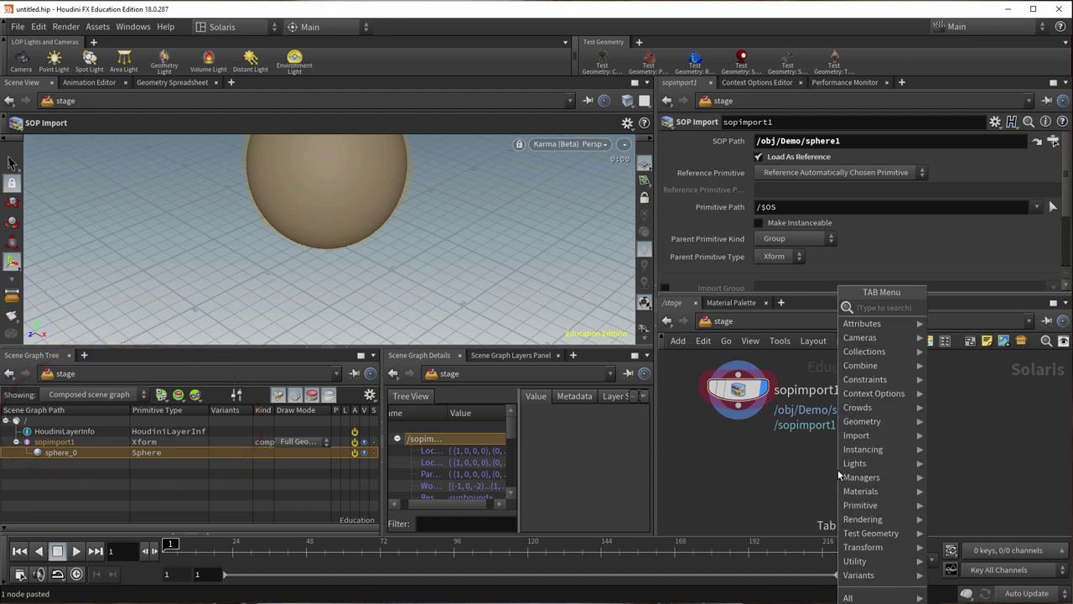
{"action": "type", "text": "sop"}
{"action": "left_click", "coordinate": [964, 322]}
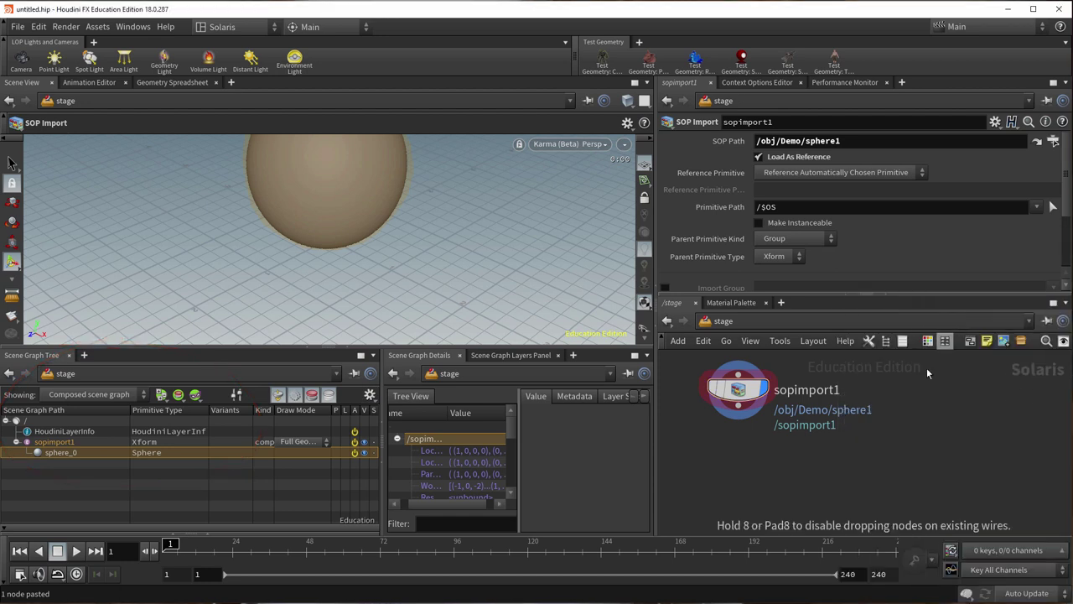
{"action": "left_click", "coordinate": [901, 391]}
{"action": "left_click", "coordinate": [1052, 142]}
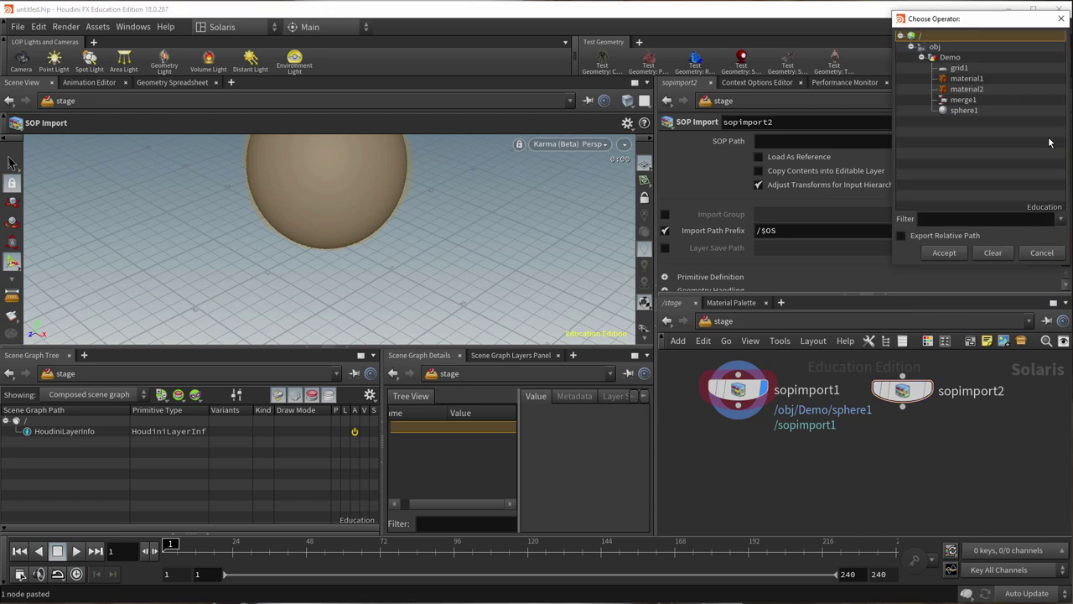
{"action": "left_click", "coordinate": [959, 68]}
{"action": "left_click", "coordinate": [945, 252]}
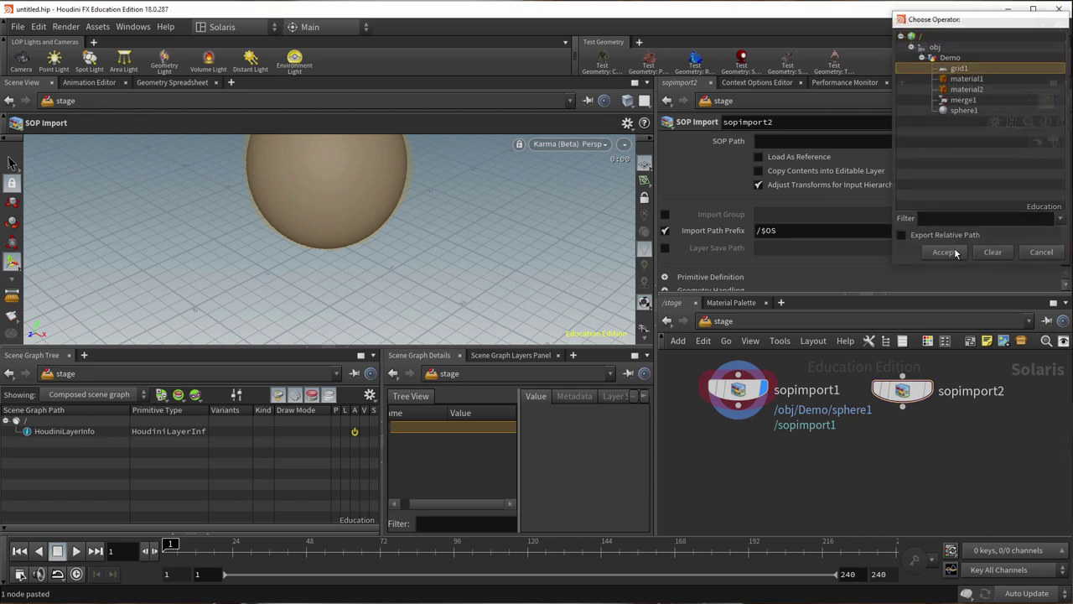
{"action": "left_click", "coordinate": [930, 389]}
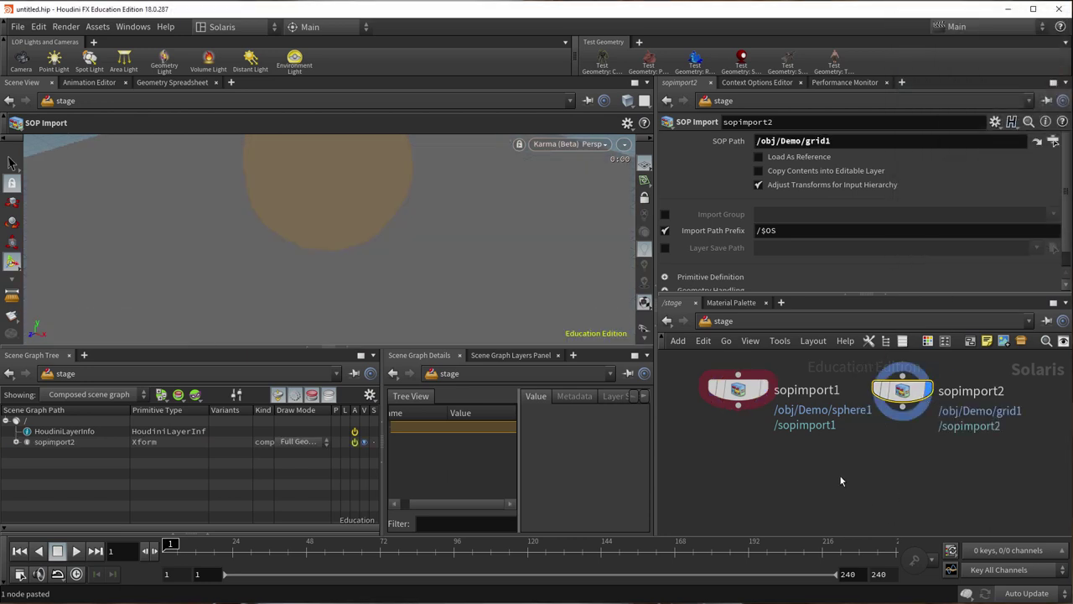
{"action": "left_click", "coordinate": [764, 389]}
{"action": "left_click", "coordinate": [930, 390]}
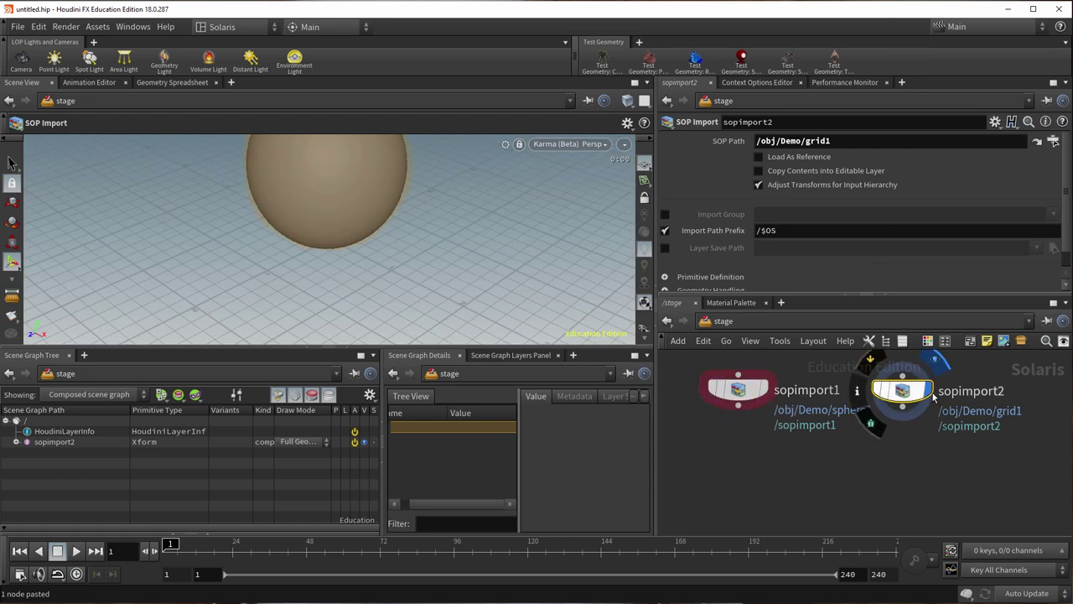
Add a Merge LOP through the 'merge' node search.
{"action": "key", "text": "Tab"}
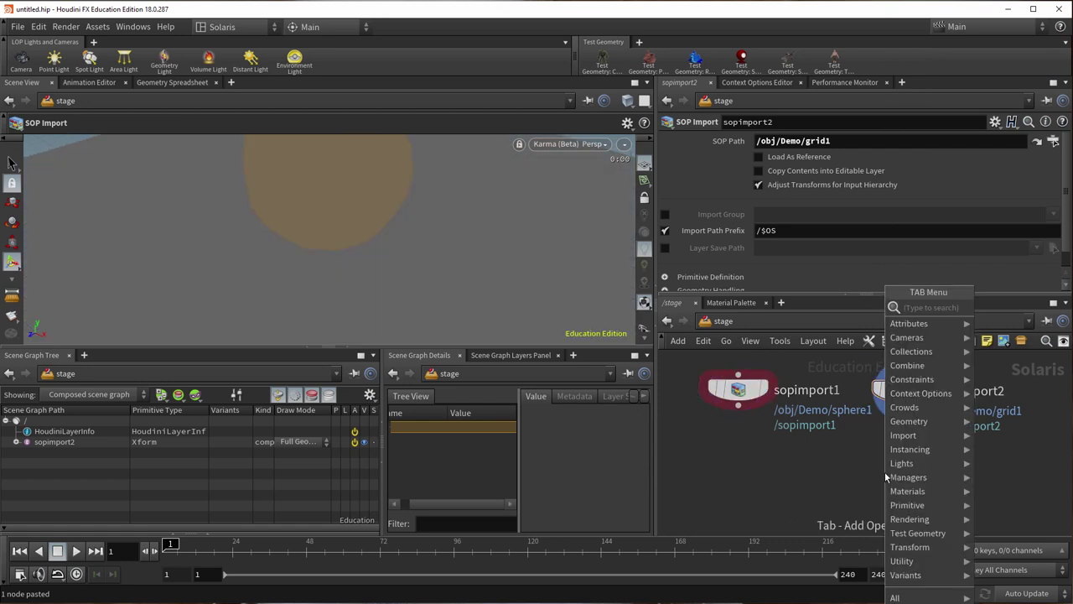
{"action": "type", "text": "merge"}
{"action": "key", "text": "Return"}
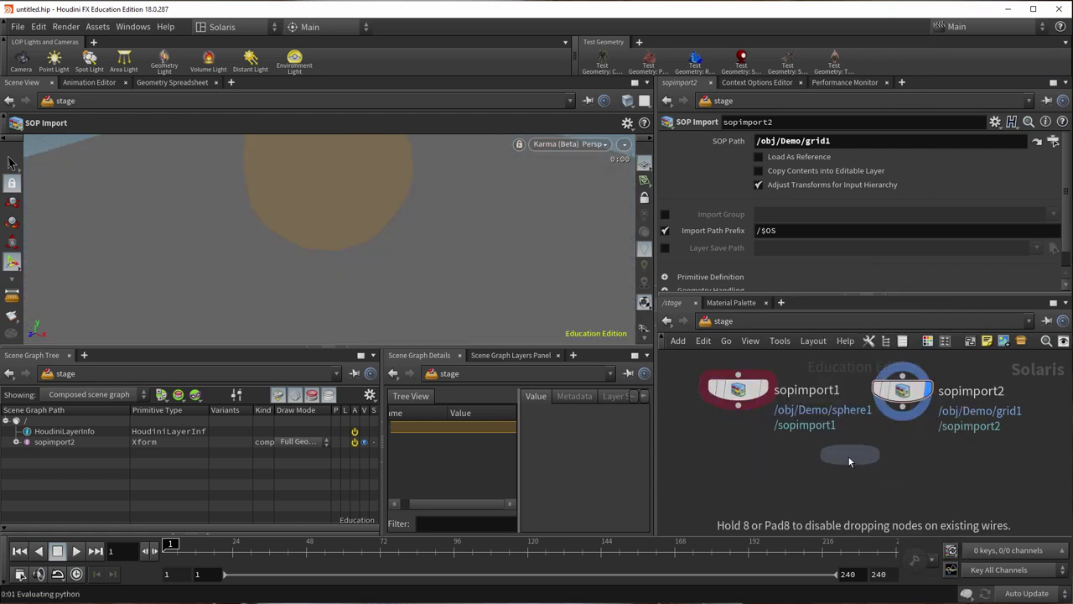
Wire both SOP imports into merge1 and set merge1 as the display node.
{"action": "left_click", "coordinate": [821, 469]}
{"action": "left_click_drag", "start_coordinate": [738, 407], "coordinate": [820, 451]}
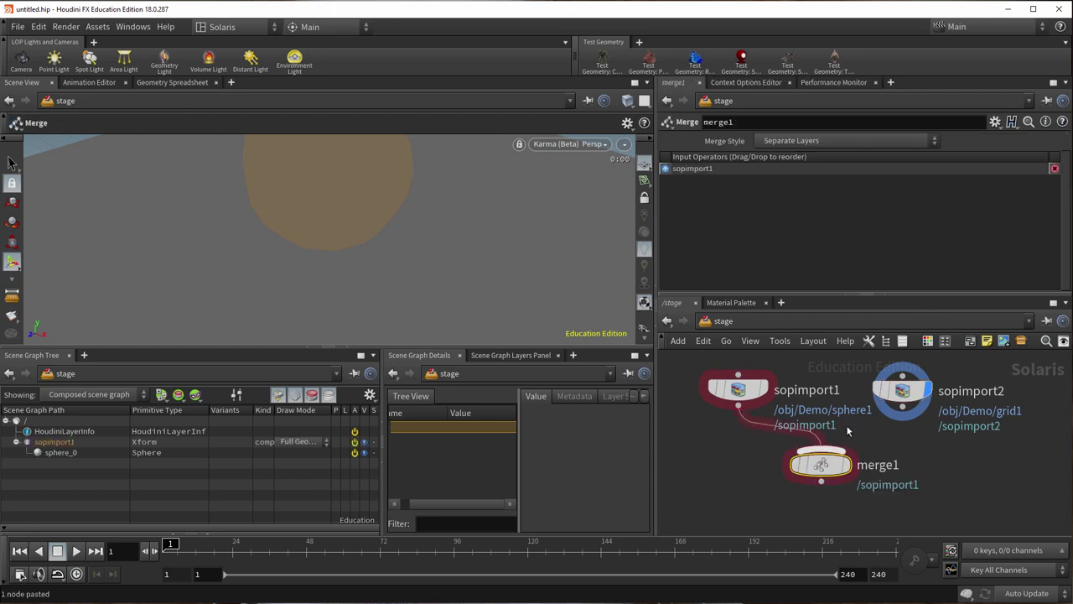
{"action": "left_click", "coordinate": [905, 409]}
{"action": "left_click", "coordinate": [820, 451]}
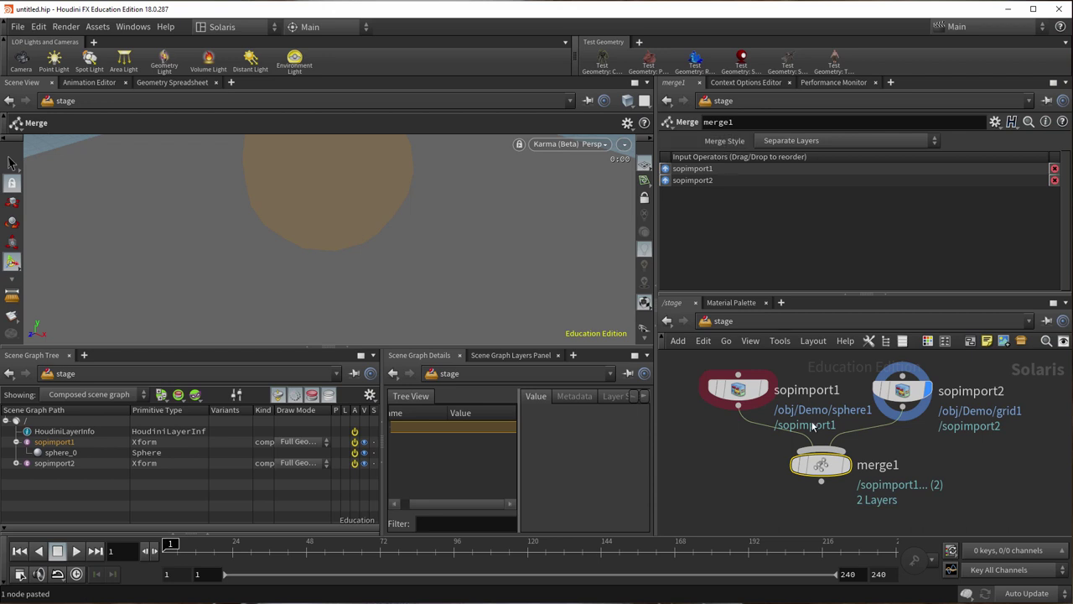
{"action": "left_click", "coordinate": [847, 465]}
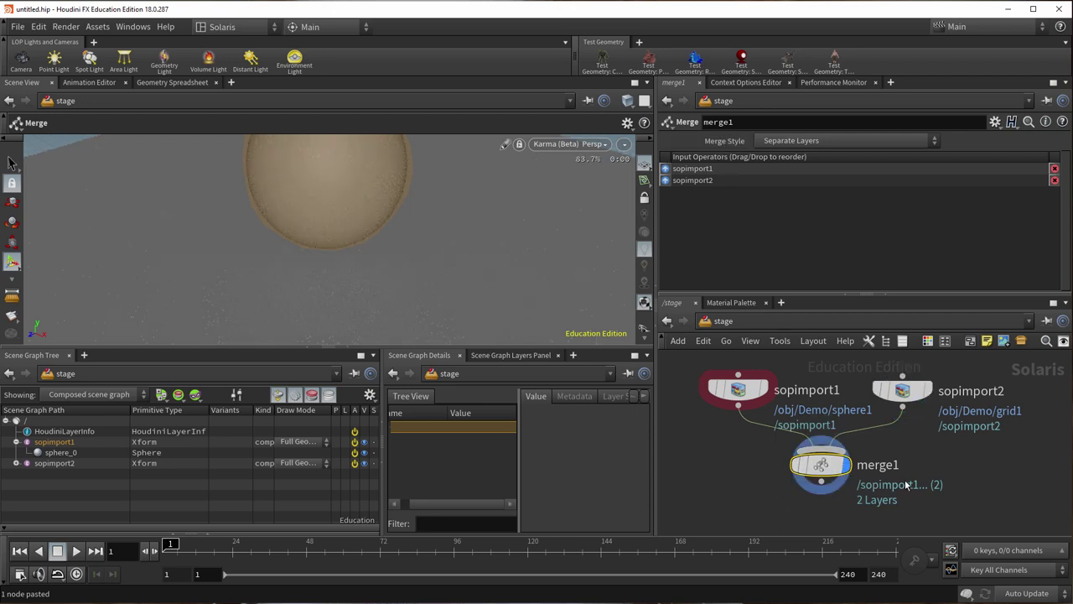
{"action": "left_click", "coordinate": [17, 463]}
Rename sopimport1 to 'sphere' and sopimport2 to 'grid'.
{"action": "double_click", "coordinate": [779, 391]}
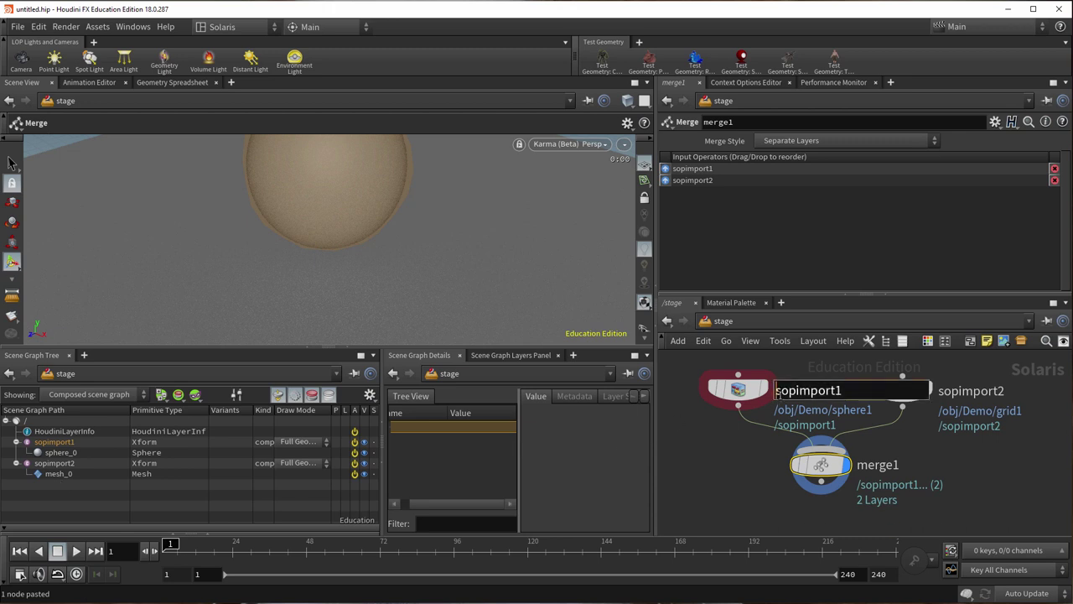
{"action": "left_click_drag", "start_coordinate": [841, 391], "coordinate": [775, 391]}
{"action": "type", "text": "spjet"}
{"action": "key", "text": "BackSpace"}
{"action": "key", "text": "BackSpace"}
{"action": "key", "text": "BackSpace"}
{"action": "type", "text": "here"}
{"action": "key", "text": "Return"}
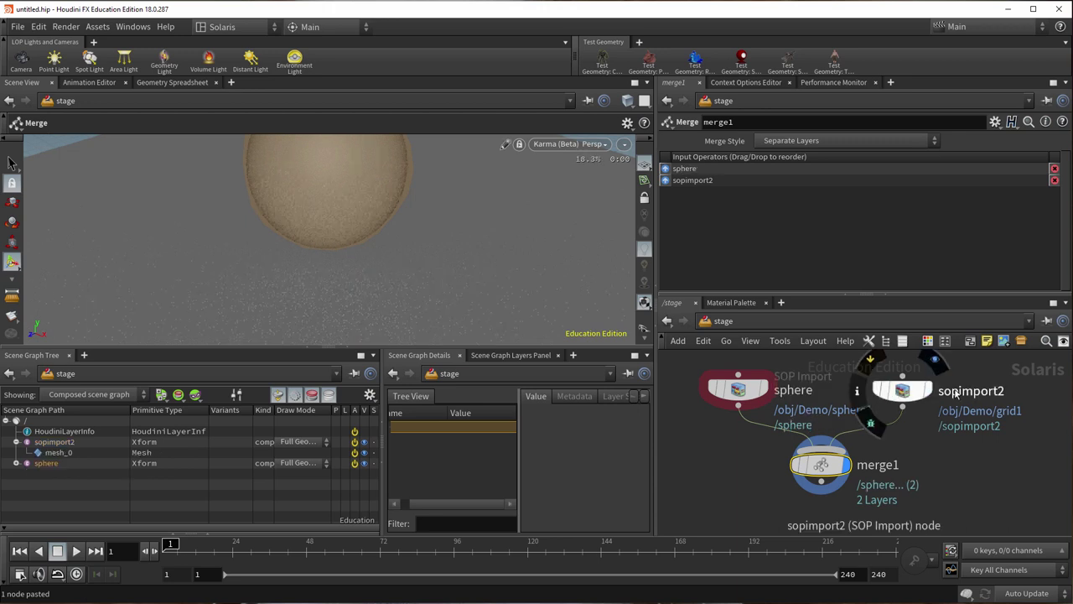
{"action": "double_click", "coordinate": [970, 390]}
{"action": "left_click_drag", "start_coordinate": [1006, 391], "coordinate": [936, 392]}
{"action": "type", "text": "grid"}
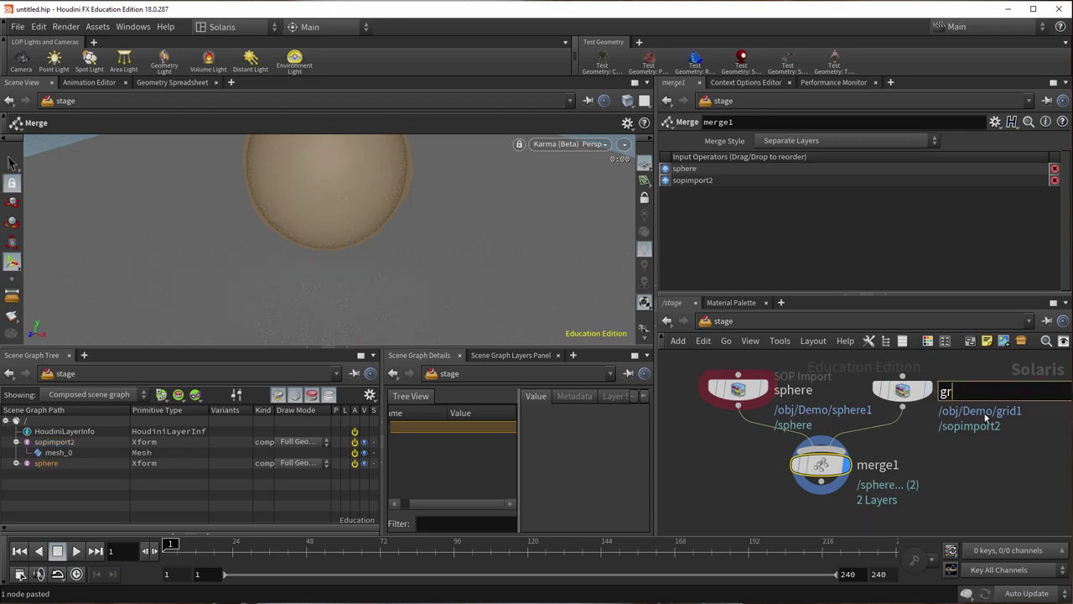
{"action": "key", "text": "Return"}
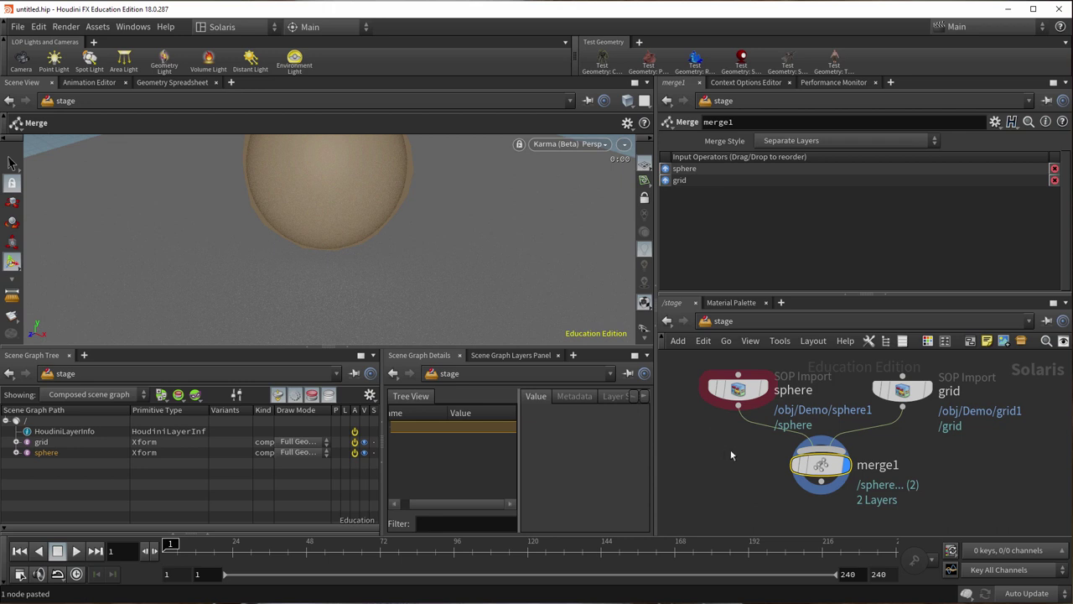
Switch the viewport renderer to Houdini GL.
{"action": "middle_click_drag", "start_coordinate": [730, 455], "coordinate": [737, 426]}
{"action": "left_click", "coordinate": [567, 144]}
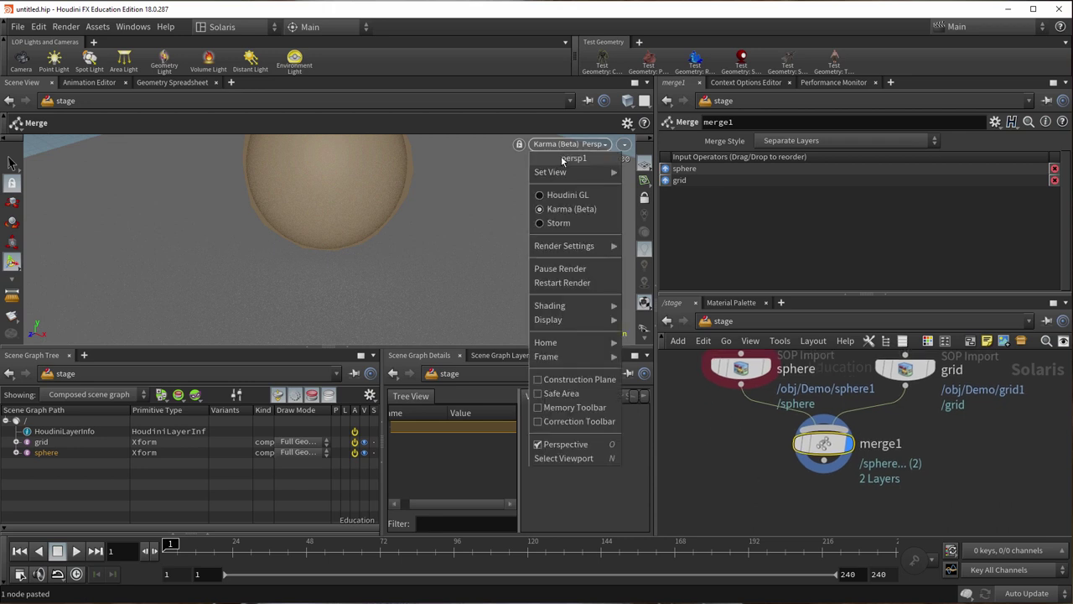
{"action": "left_click", "coordinate": [558, 195]}
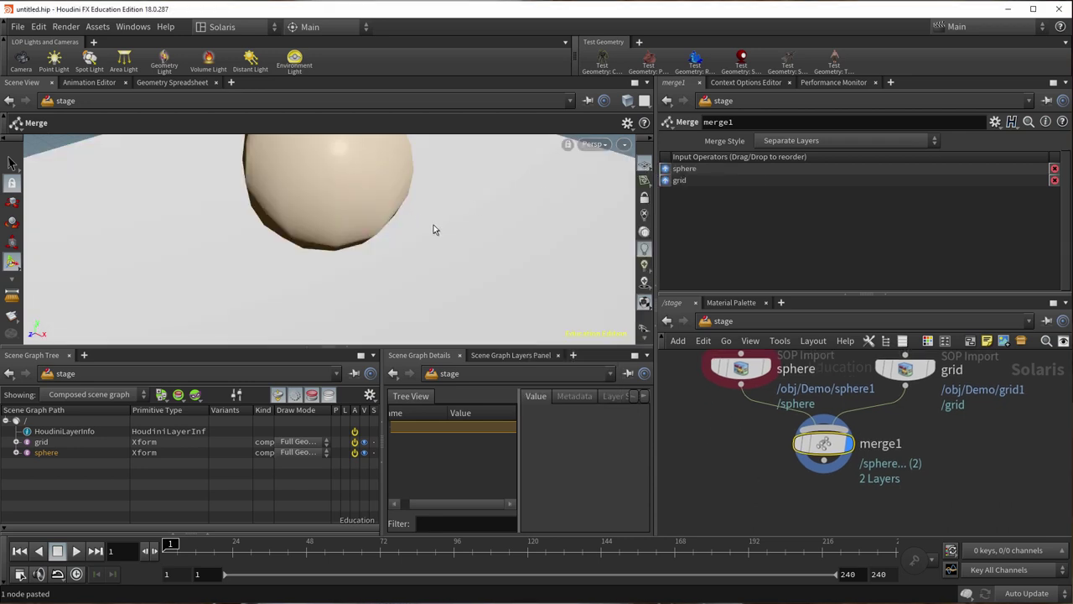
Add camera1 below merge1 and connect merge1 into it.
{"action": "middle_click_drag", "start_coordinate": [766, 465], "coordinate": [756, 441]}
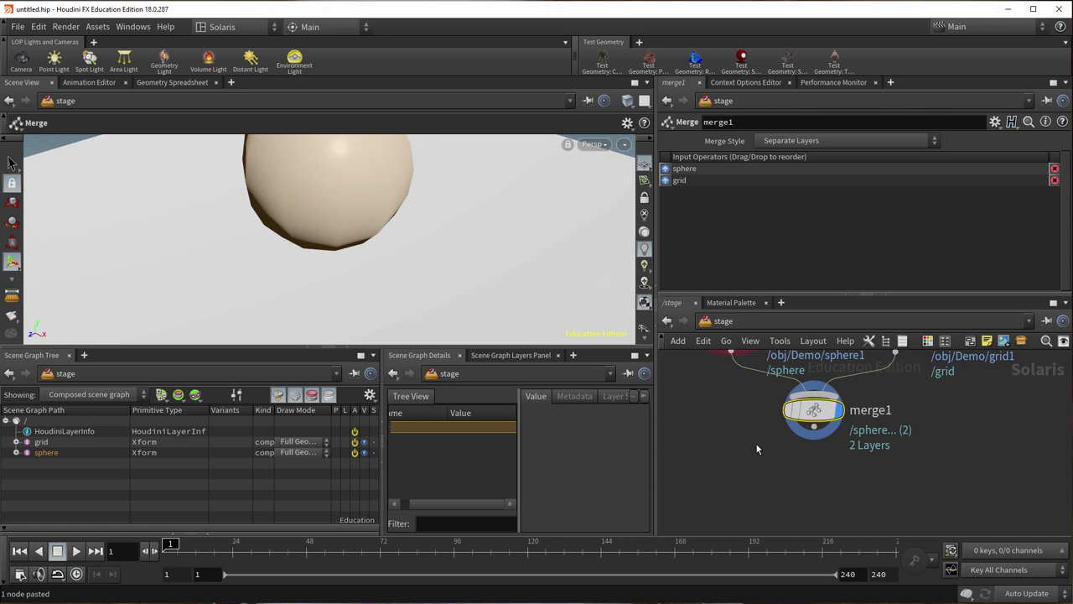
{"action": "key", "text": "Tab"}
{"action": "type", "text": "c"}
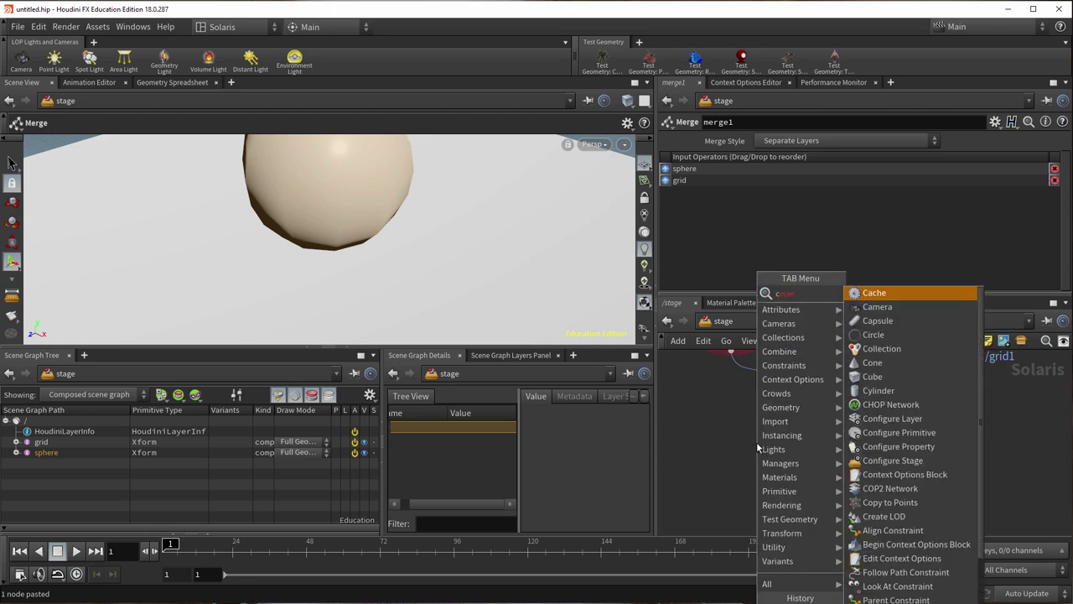
{"action": "left_click", "coordinate": [877, 307]}
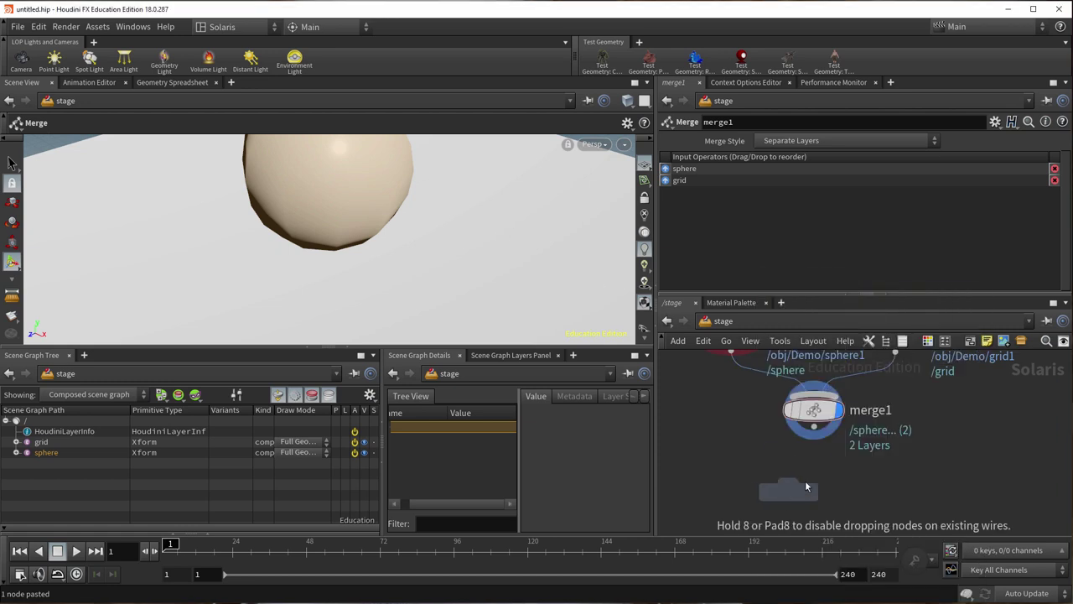
{"action": "left_click", "coordinate": [817, 474]}
{"action": "left_click", "coordinate": [814, 457]}
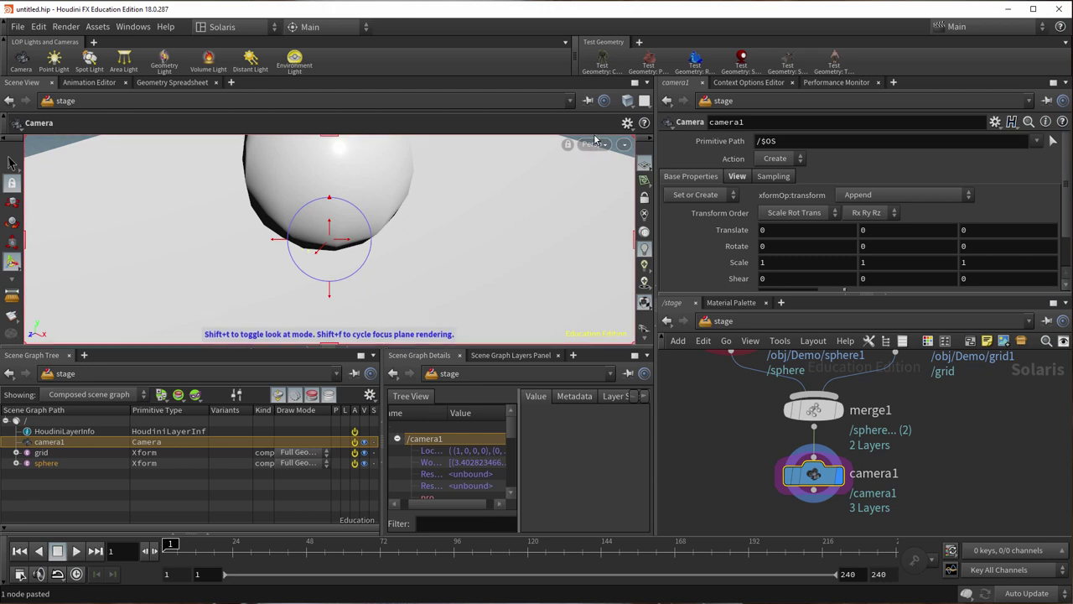
Look through /camera1 and lock it to frame the whole grid and sphere, then unlock.
{"action": "left_click", "coordinate": [622, 145]}
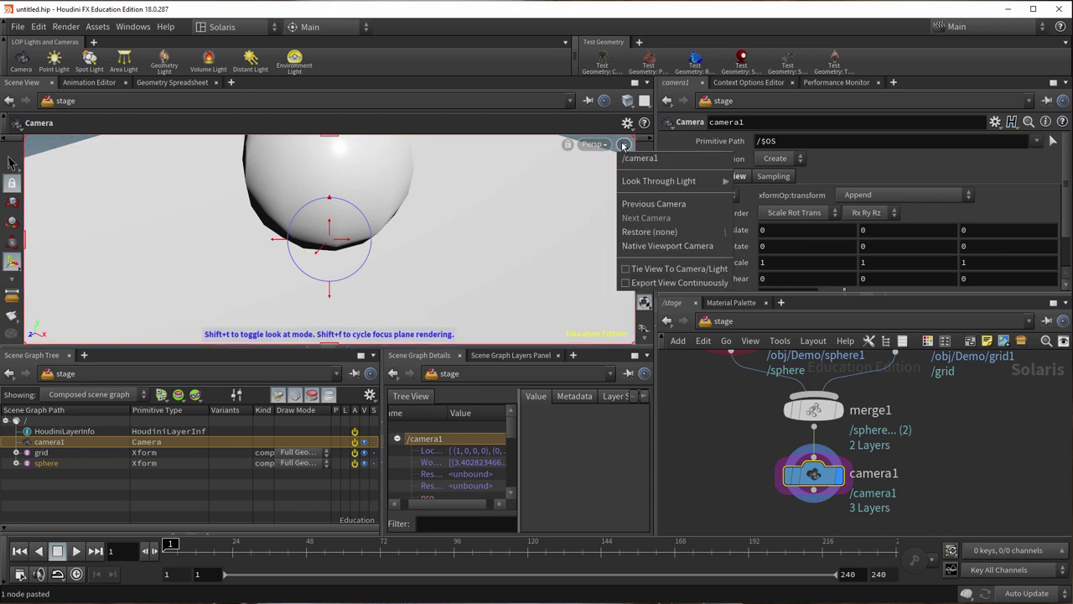
{"action": "left_click", "coordinate": [639, 159]}
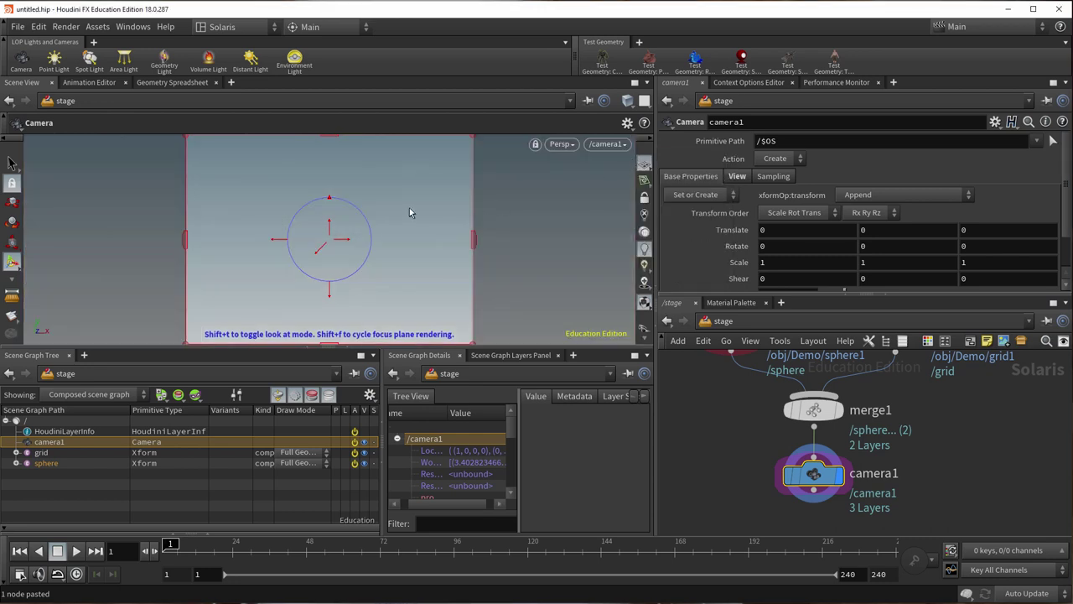
{"action": "left_click", "coordinate": [642, 199]}
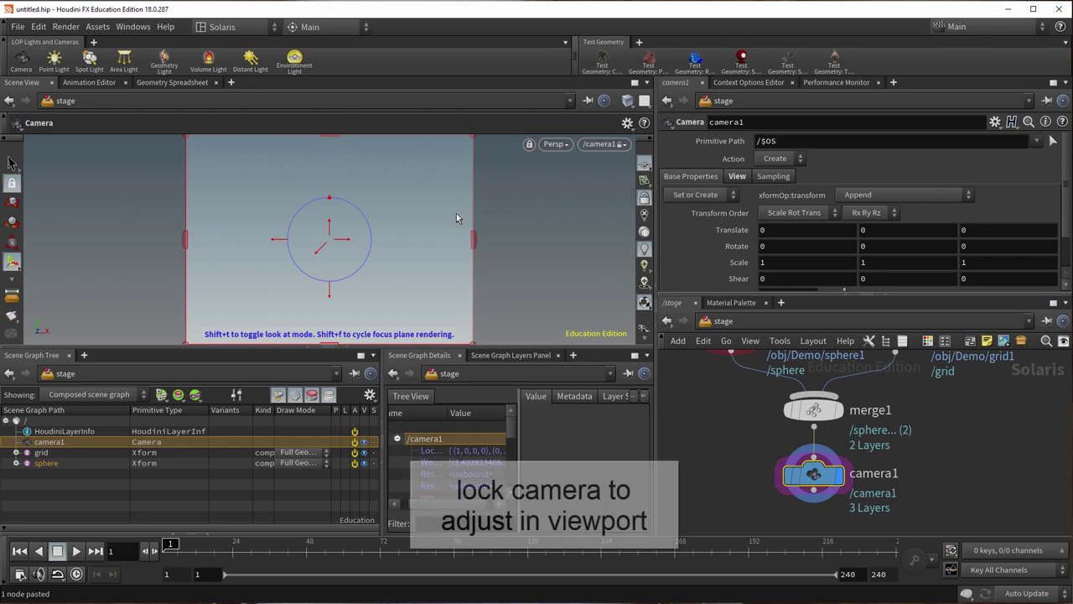
{"action": "key", "text": "Escape"}
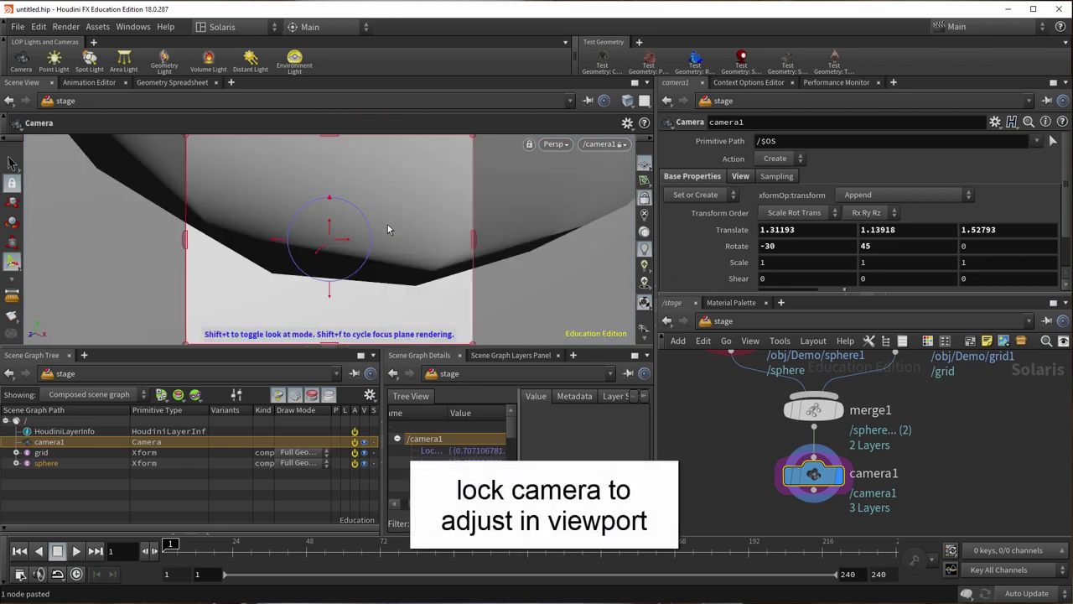
{"action": "key", "text": "h"}
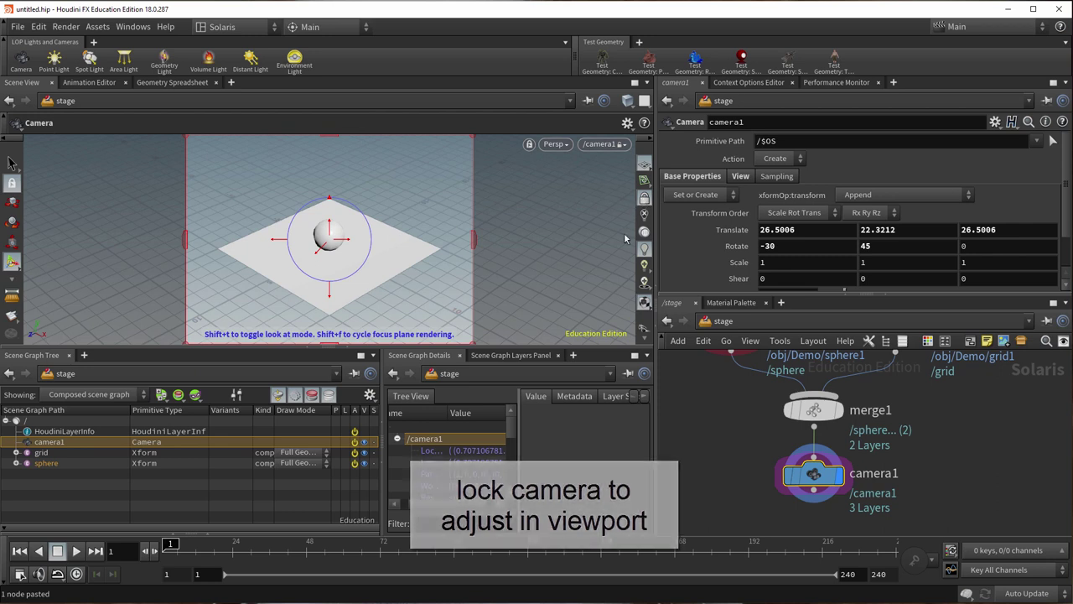
{"action": "left_click", "coordinate": [643, 199]}
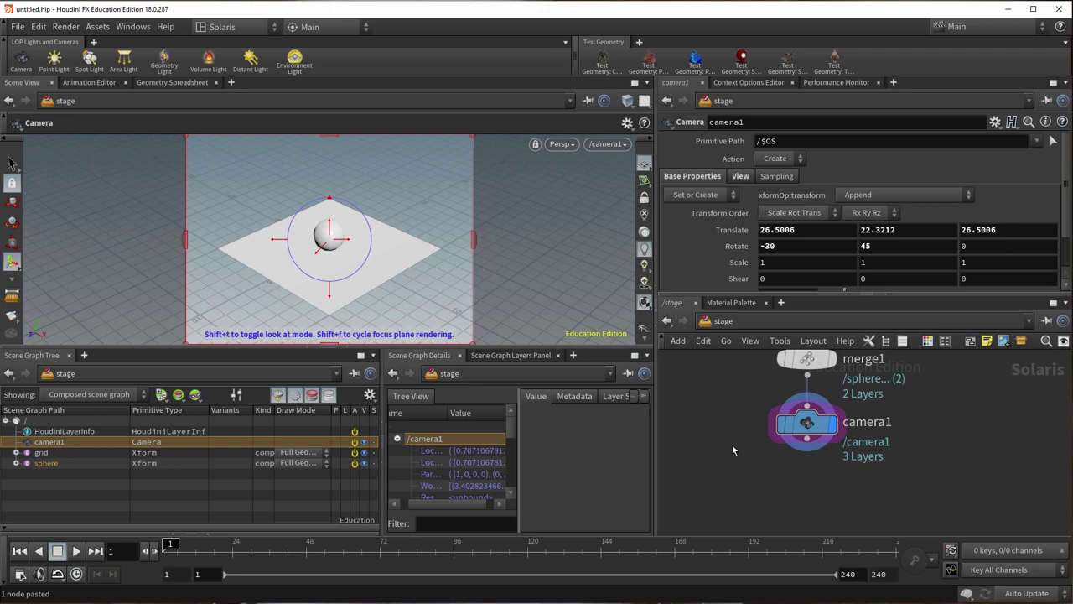
Add materiallibrary1 below camera1 and connect camera1 into it.
{"action": "key", "text": "Tab"}
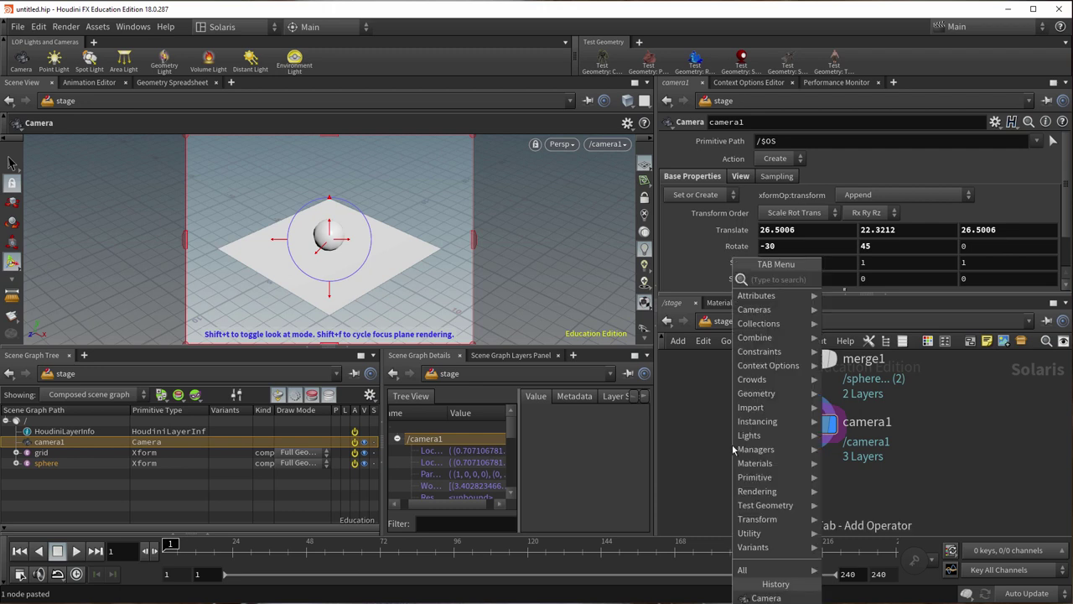
{"action": "type", "text": "mater"}
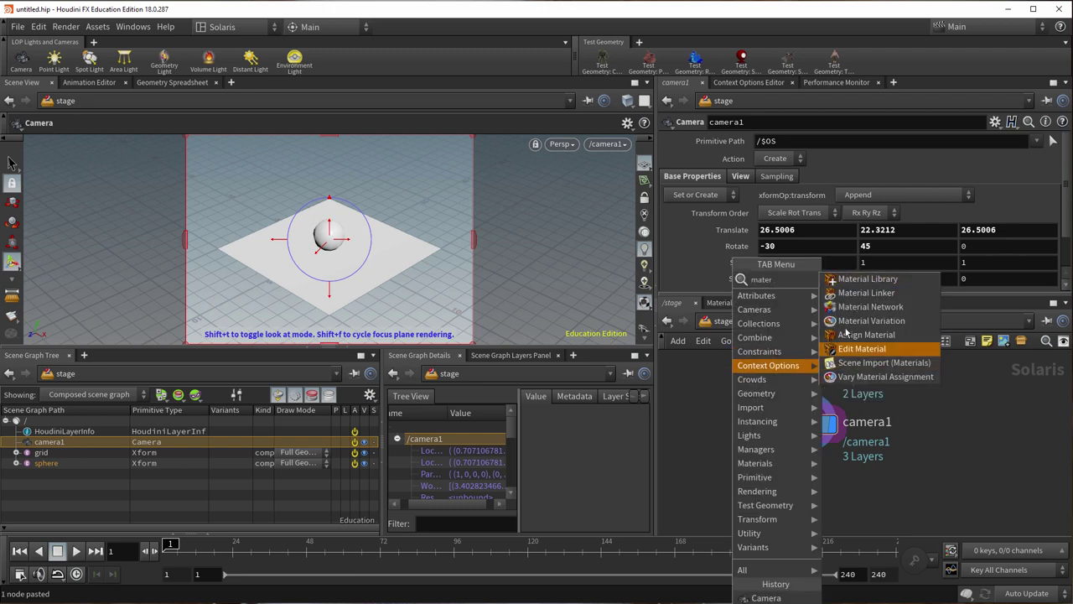
{"action": "left_click", "coordinate": [852, 283]}
{"action": "left_click", "coordinate": [806, 485]}
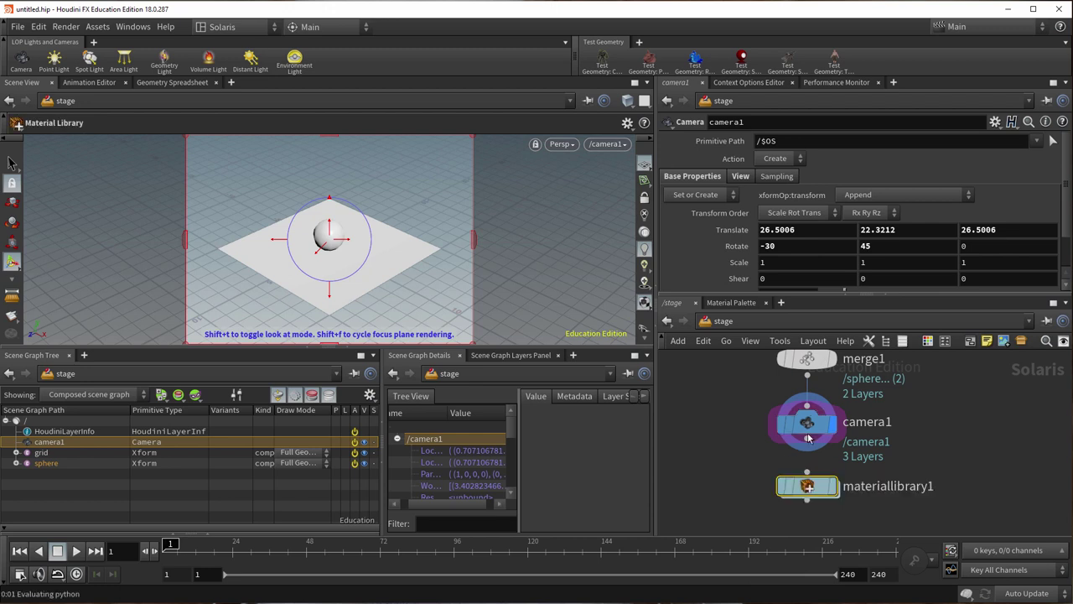
{"action": "left_click", "coordinate": [806, 439]}
{"action": "left_click", "coordinate": [806, 475]}
Inside materiallibrary1, add principledshader1 and classicshader1 nodes.
{"action": "double_click", "coordinate": [805, 484]}
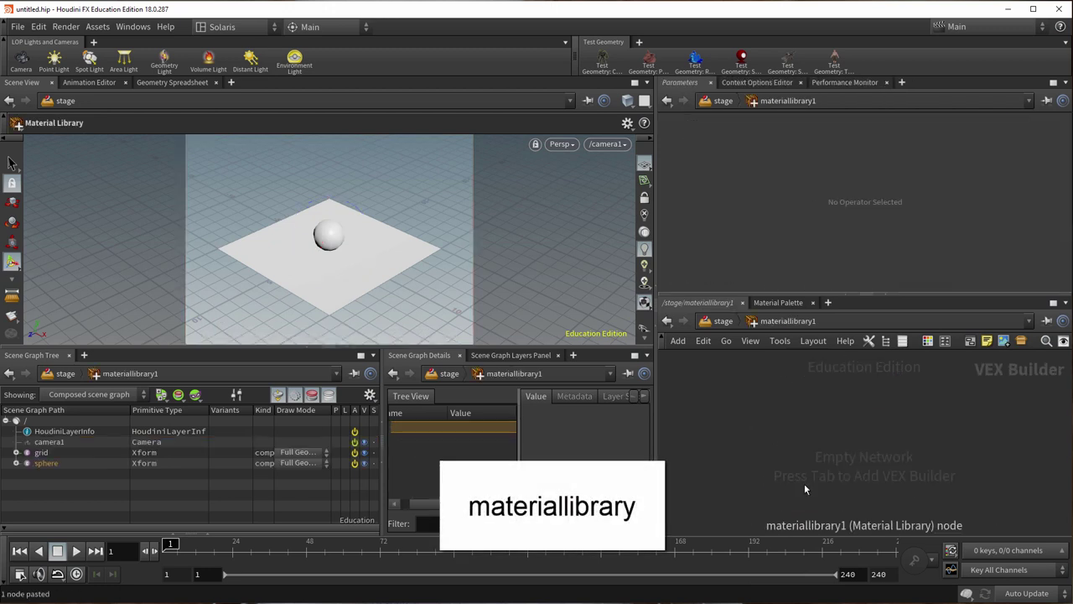
{"action": "key", "text": "Tab"}
{"action": "type", "text": "prin"}
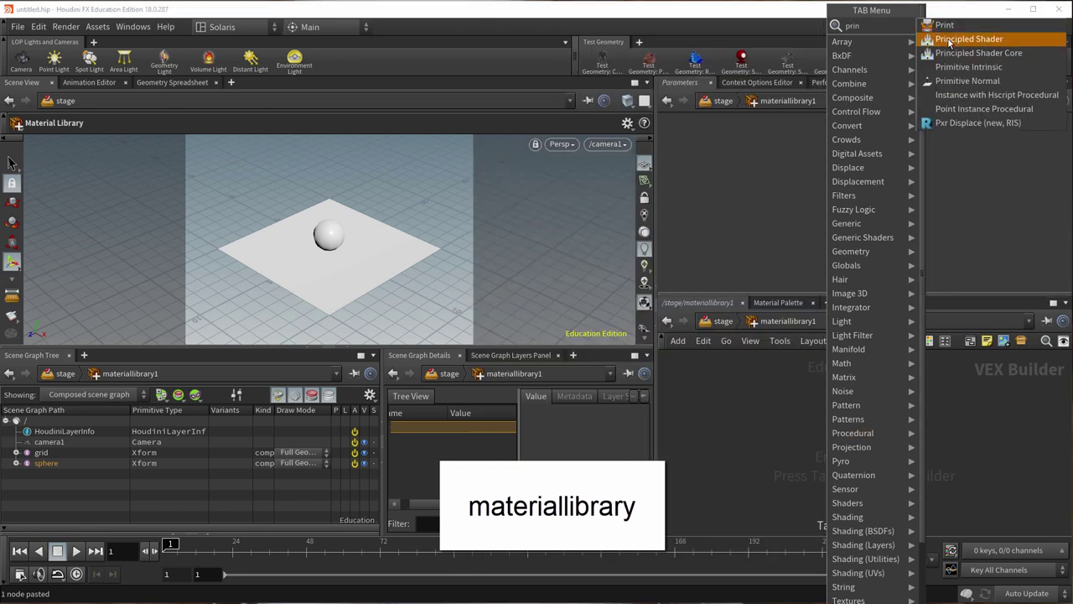
{"action": "left_click", "coordinate": [968, 39]}
{"action": "left_click", "coordinate": [875, 385]}
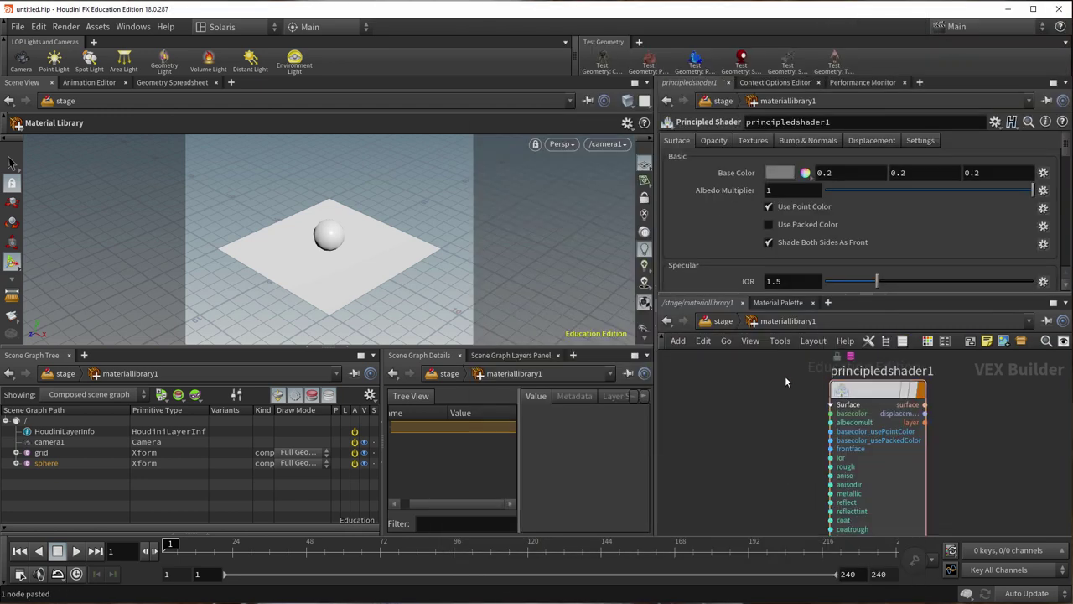
{"action": "key", "text": "Tab"}
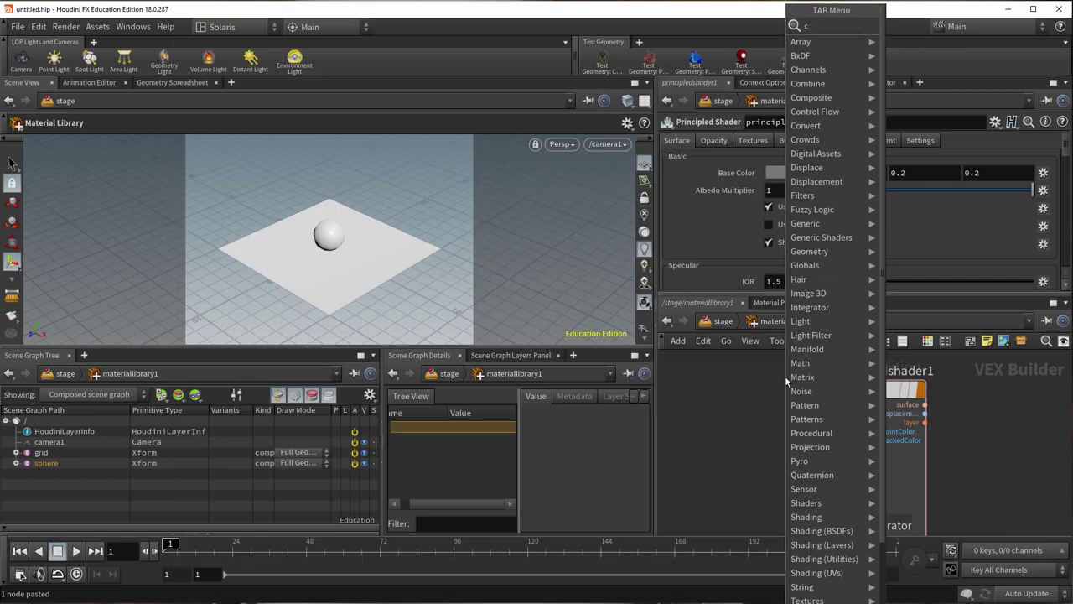
{"action": "type", "text": "clas"}
{"action": "key", "text": "Down"}
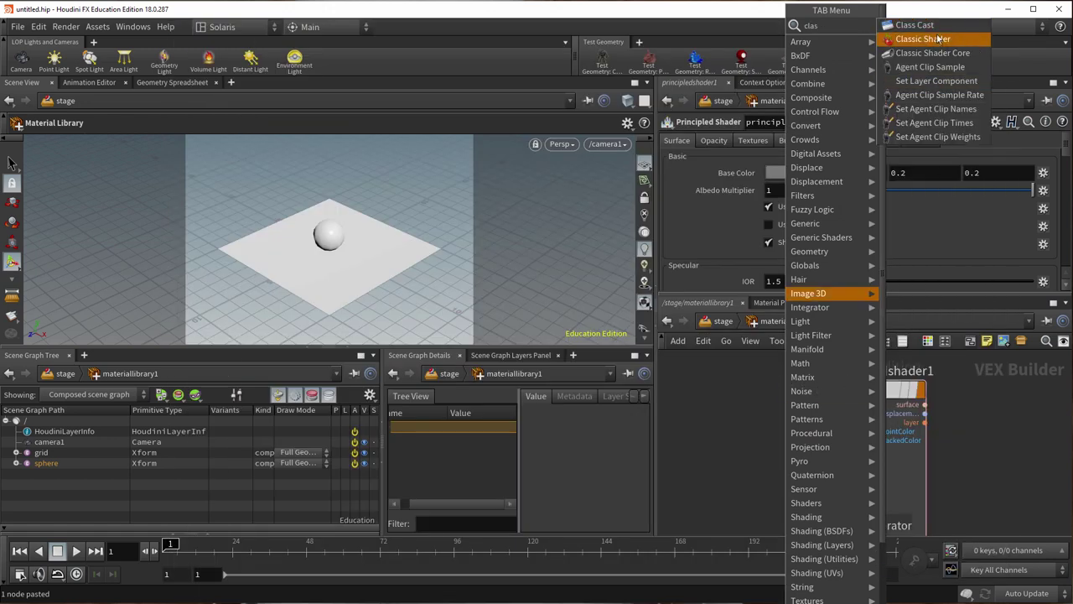
{"action": "key", "text": "Return"}
{"action": "left_click", "coordinate": [754, 378]}
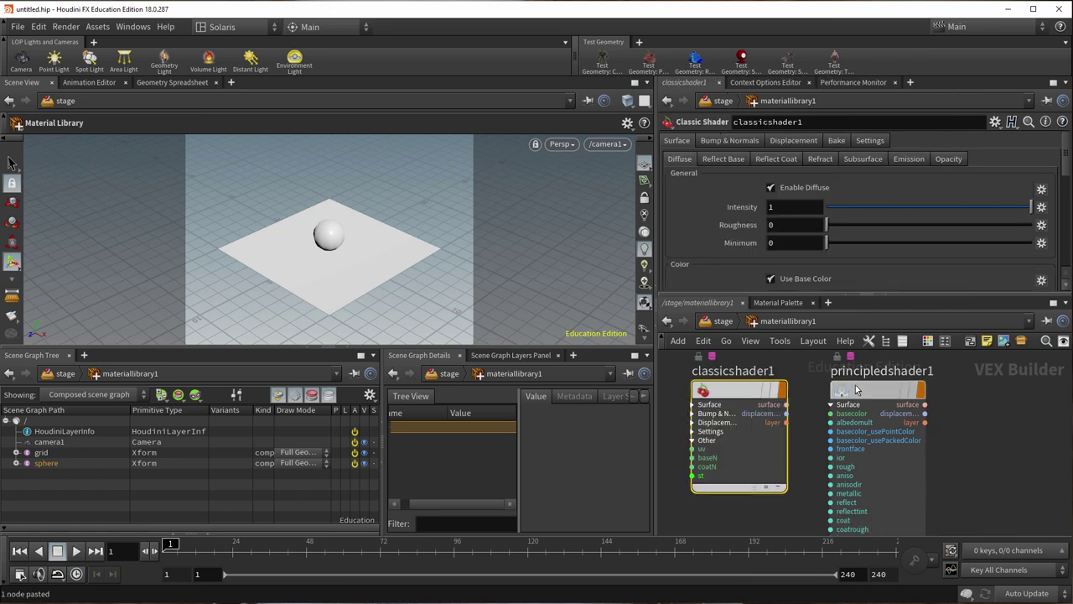
Set principledshader1's Base Color to white.
{"action": "mouse_move", "coordinate": [850, 401]}
{"action": "left_mouse_down"}
{"action": "mouse_move", "coordinate": [826, 410]}
{"action": "mouse_move", "coordinate": [834, 401]}
{"action": "left_mouse_up"}
{"action": "left_click", "coordinate": [834, 401]}
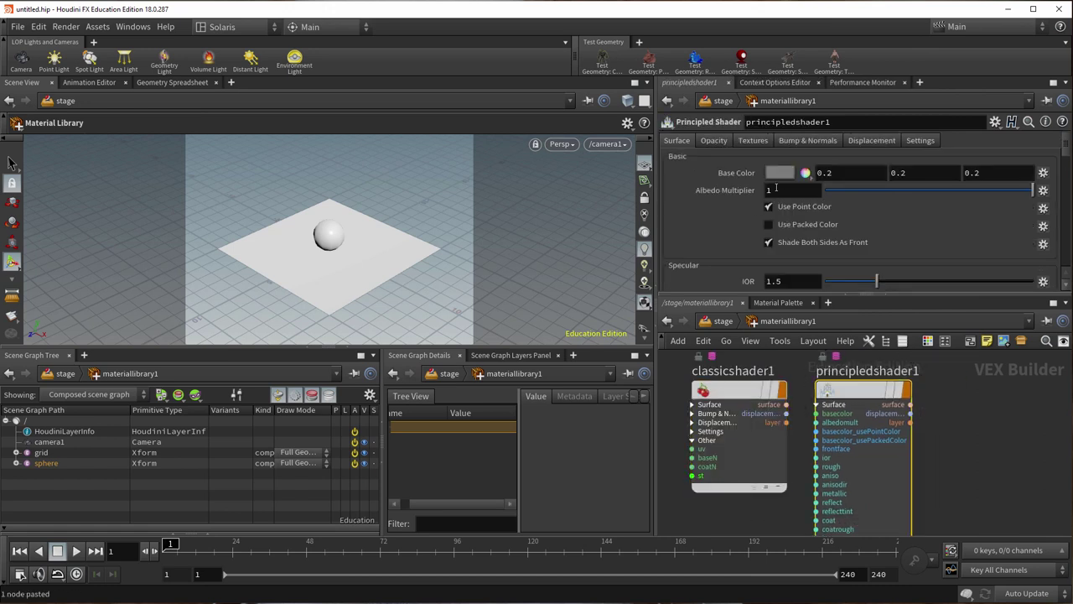
{"action": "left_click", "coordinate": [780, 174]}
{"action": "left_click", "coordinate": [961, 144]}
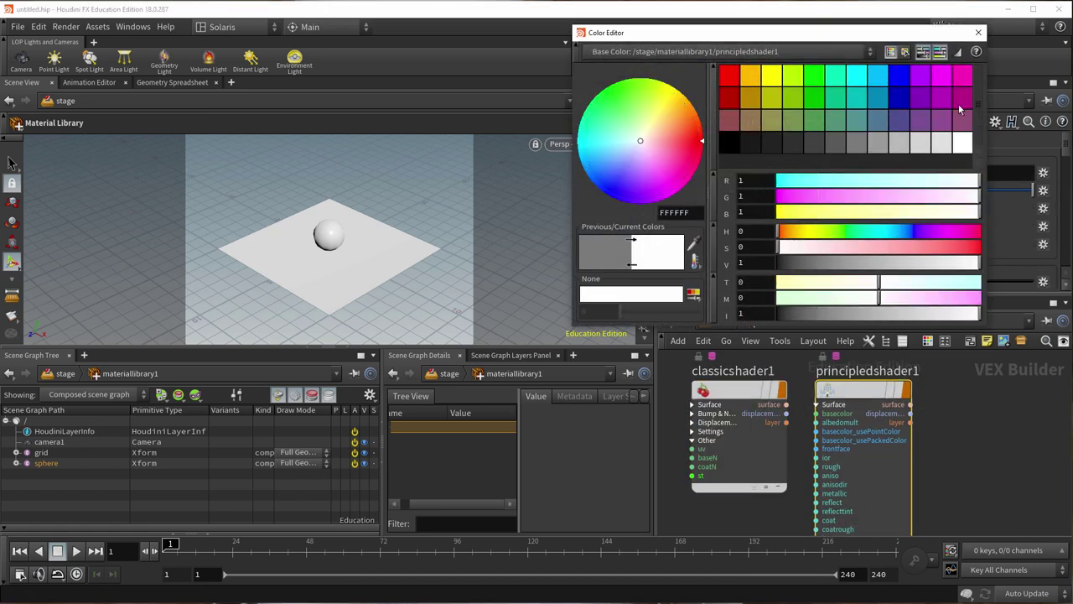
{"action": "left_click", "coordinate": [976, 31]}
Set classicshader1's Base Color to green (0, 1, 0) and return to /stage.
{"action": "left_click", "coordinate": [738, 390]}
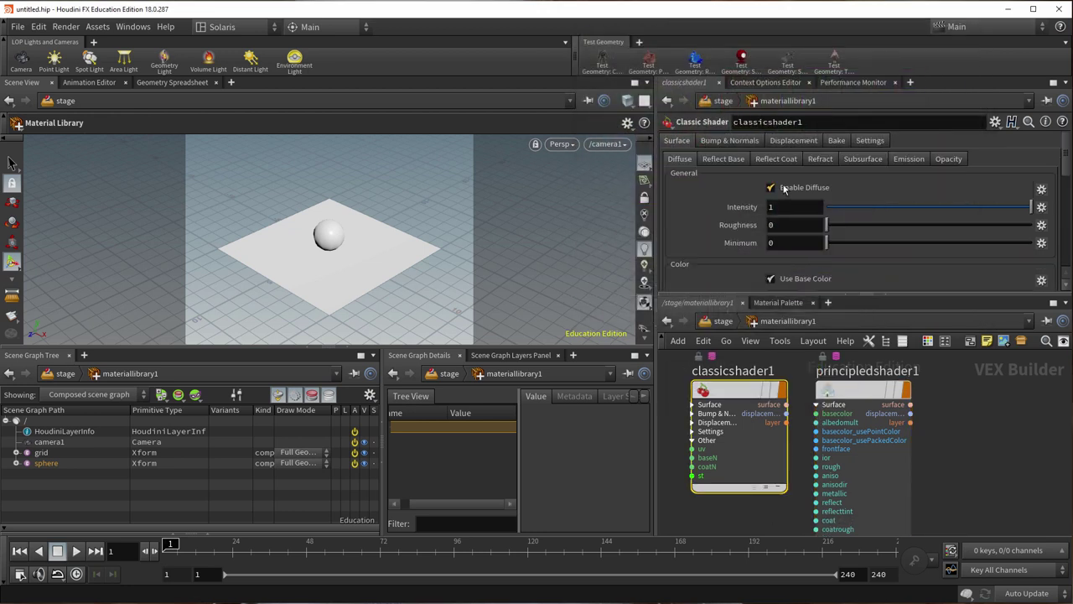
{"action": "scroll", "coordinate": [738, 224], "scroll_direction": "down", "scroll_amount": 2}
{"action": "left_click", "coordinate": [777, 249]}
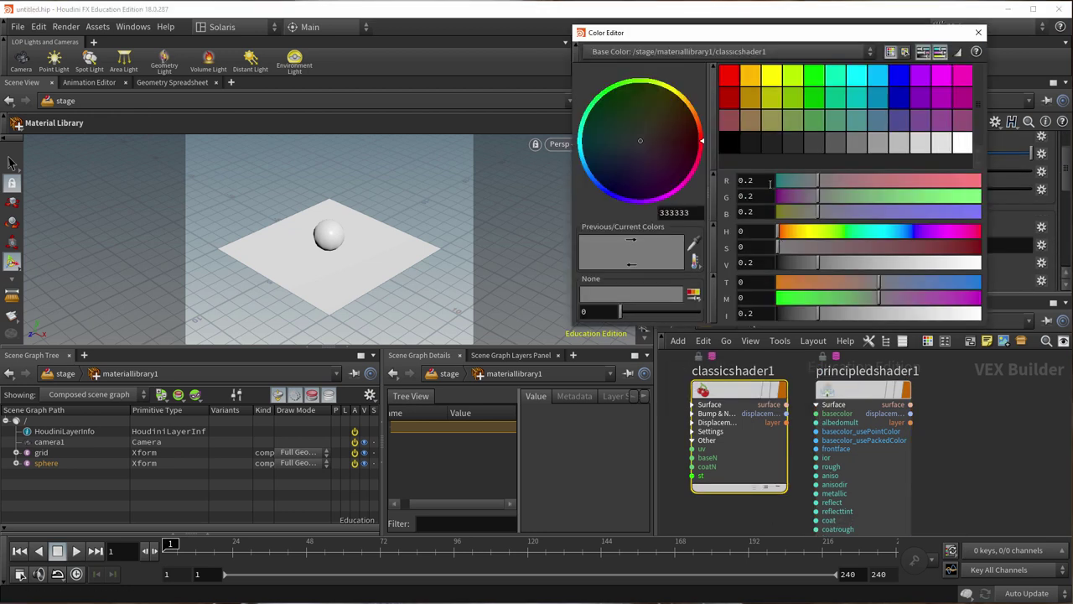
{"action": "left_click", "coordinate": [821, 81]}
{"action": "left_click", "coordinate": [978, 32]}
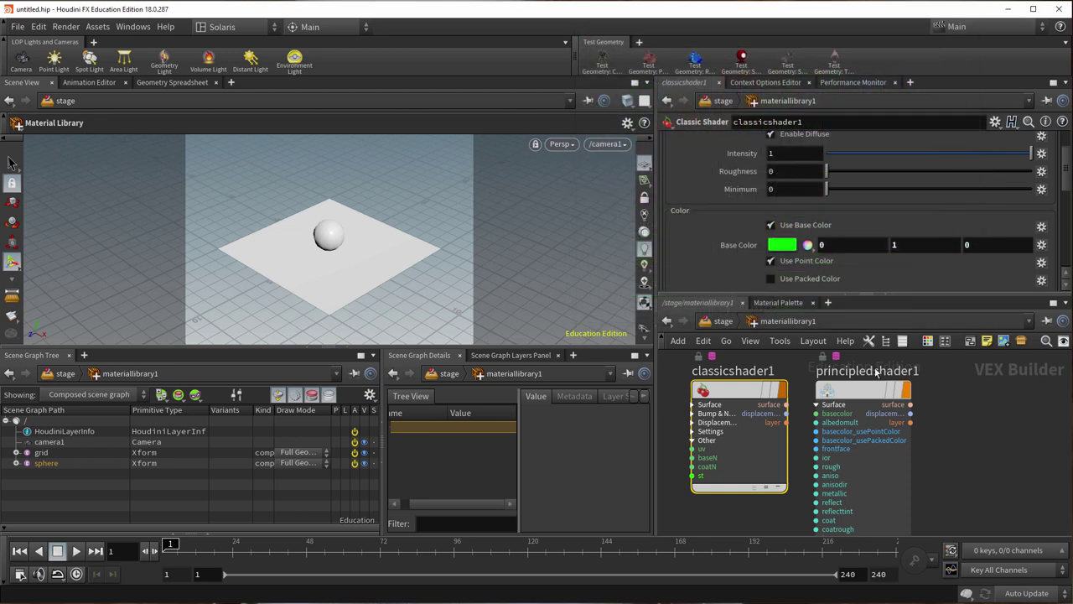
{"action": "left_click", "coordinate": [722, 321]}
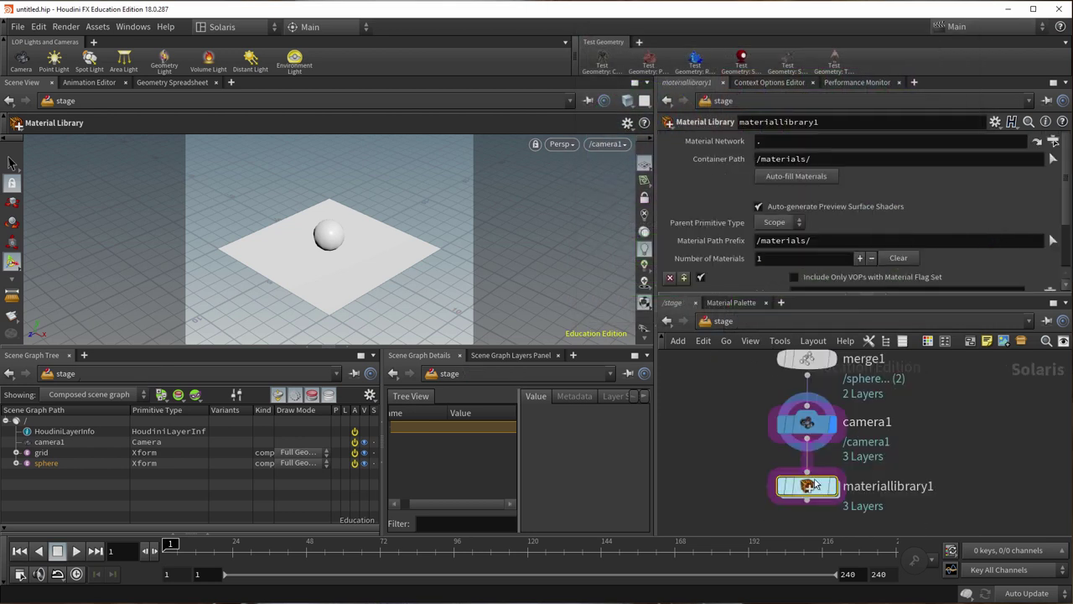
Auto-fill materials, then assign principledshader1 to /grid and classicshader1 to /sphere.
{"action": "scroll", "coordinate": [896, 237], "scroll_direction": "down", "scroll_amount": 2}
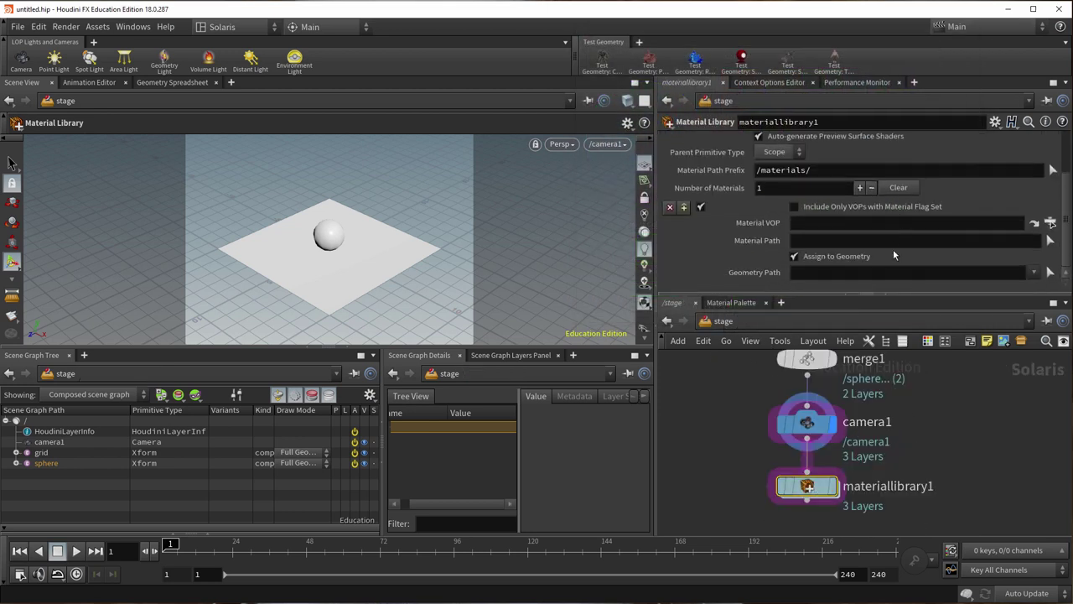
{"action": "scroll", "coordinate": [875, 232], "scroll_direction": "up", "scroll_amount": 2}
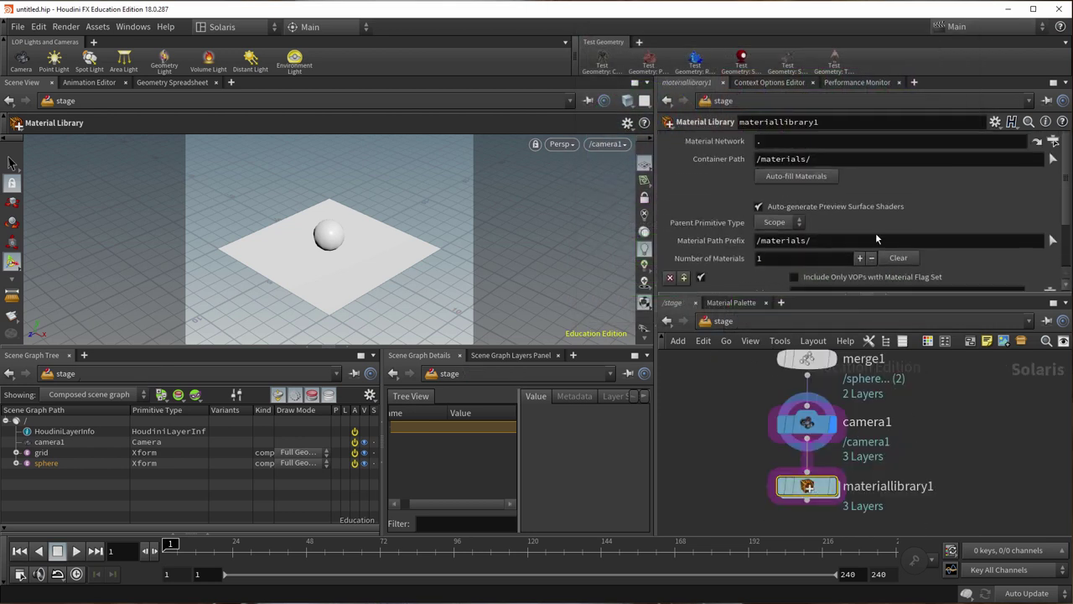
{"action": "left_click", "coordinate": [802, 179]}
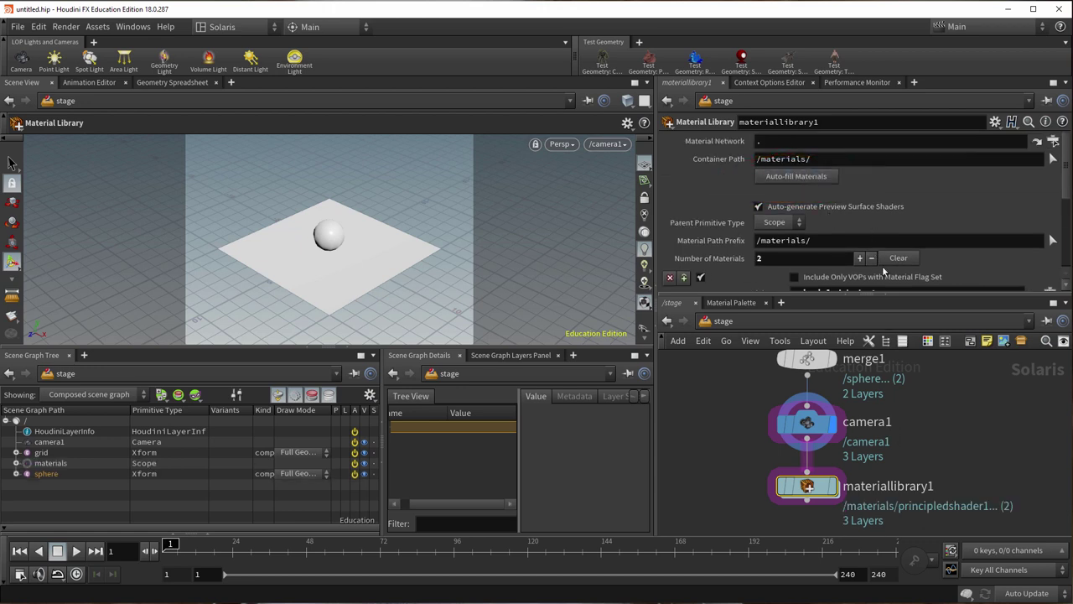
{"action": "scroll", "coordinate": [883, 270], "scroll_direction": "down", "scroll_amount": 3}
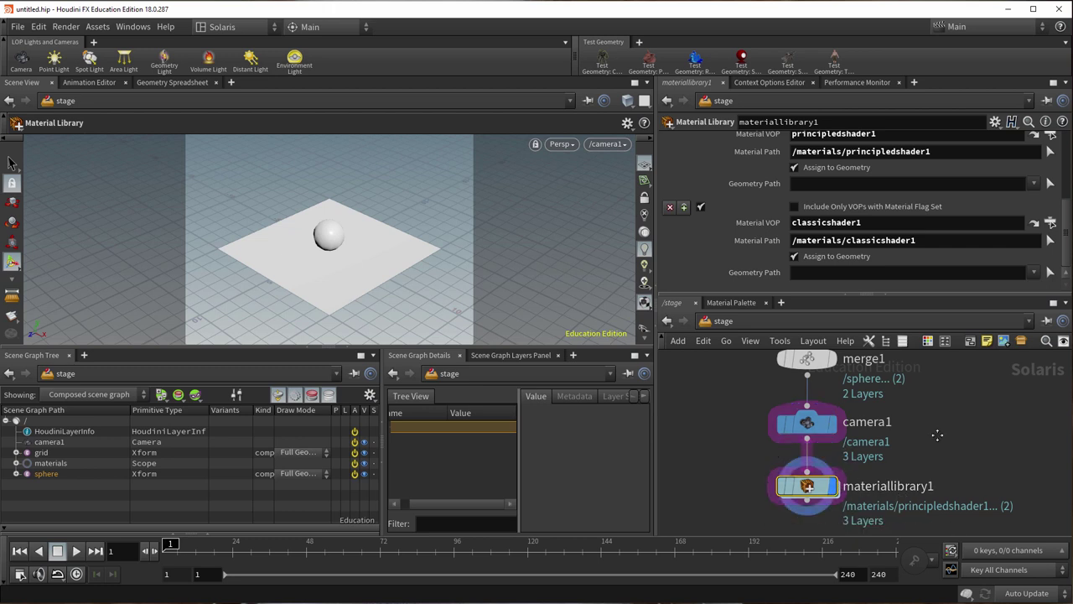
{"action": "scroll", "coordinate": [938, 434], "scroll_direction": "down", "scroll_amount": 1}
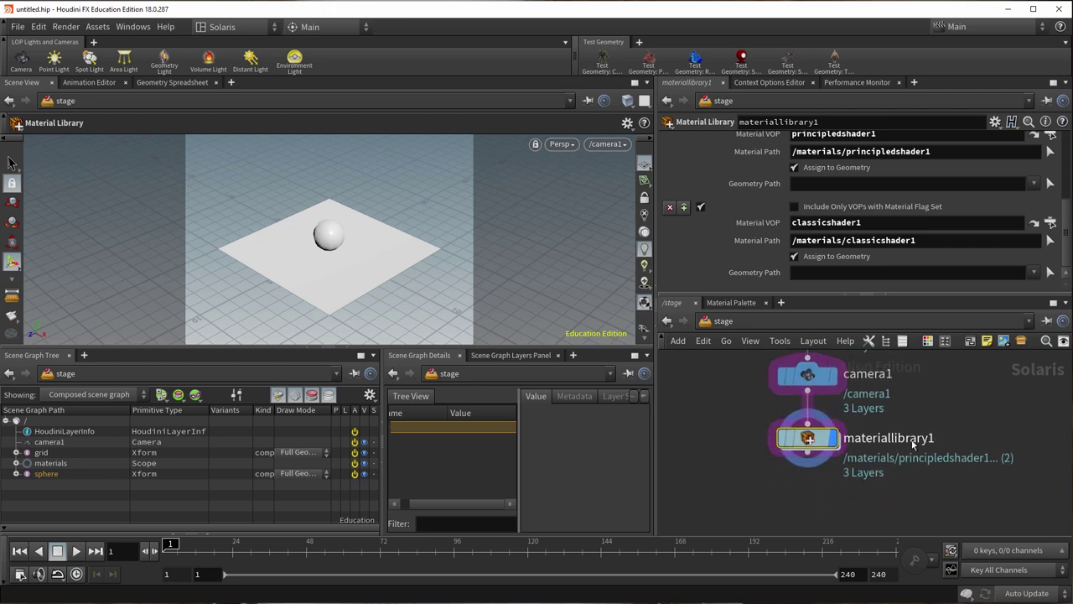
{"action": "left_click", "coordinate": [37, 453]}
{"action": "left_click_drag", "start_coordinate": [813, 190], "coordinate": [828, 180]}
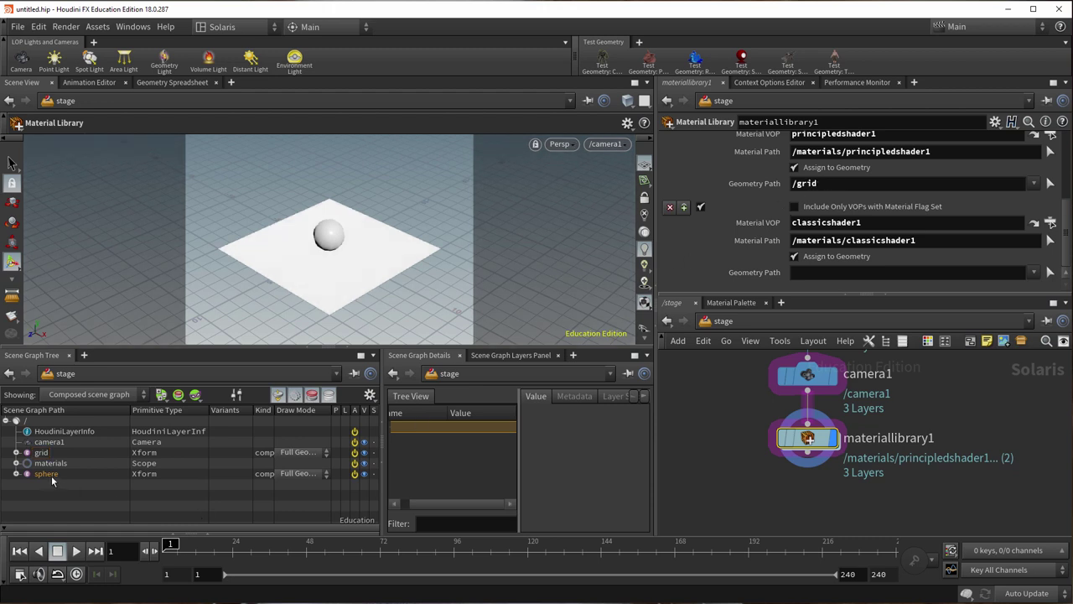
{"action": "left_click_drag", "start_coordinate": [52, 480], "coordinate": [249, 422]}
{"action": "left_click_drag", "start_coordinate": [822, 273], "coordinate": [822, 273]}
Switch the viewport renderer to Karma (Beta) to preview the green sphere.
{"action": "left_click", "coordinate": [559, 144]}
{"action": "left_click", "coordinate": [574, 210]}
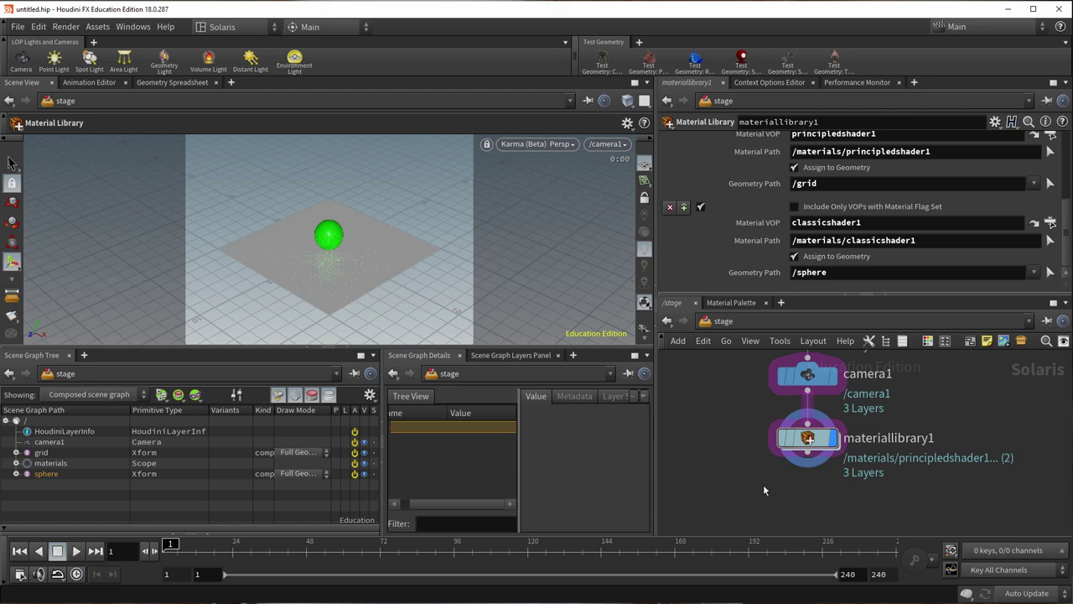
{"action": "middle_click_drag", "start_coordinate": [762, 484], "coordinate": [744, 455]}
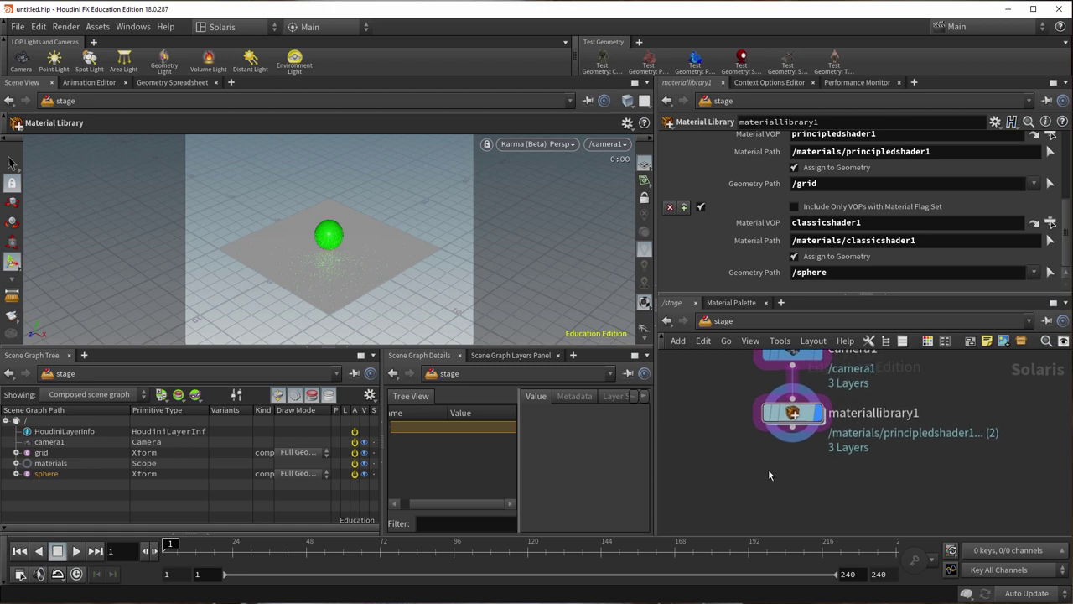
Add a Distant-type light1 below materiallibrary1 and set its display flag.
{"action": "key", "text": "Tab"}
{"action": "type", "text": "light"}
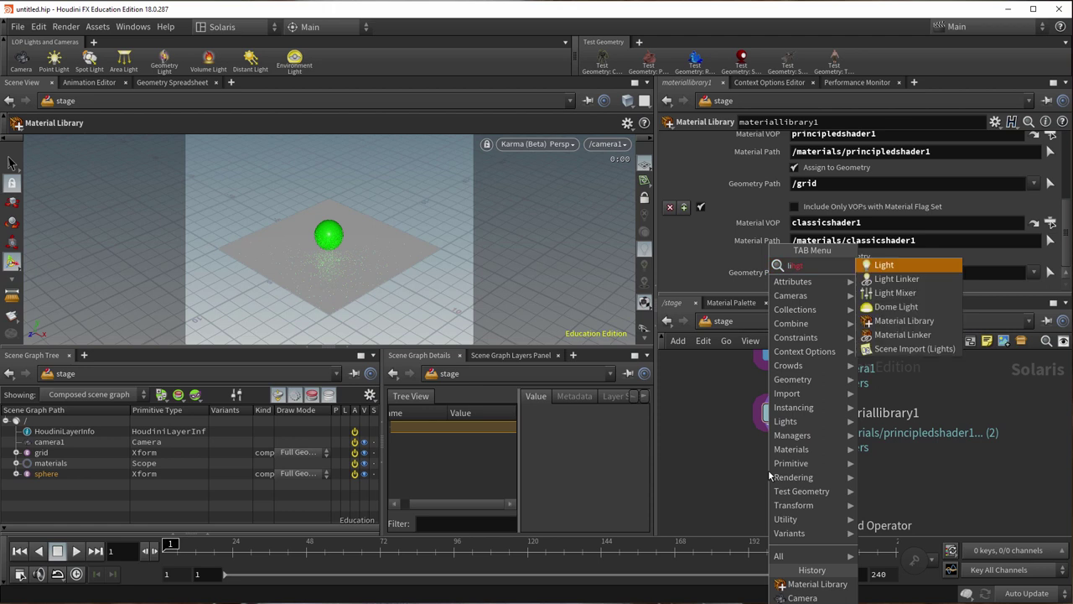
{"action": "key", "text": "Return"}
{"action": "left_click", "coordinate": [792, 476]}
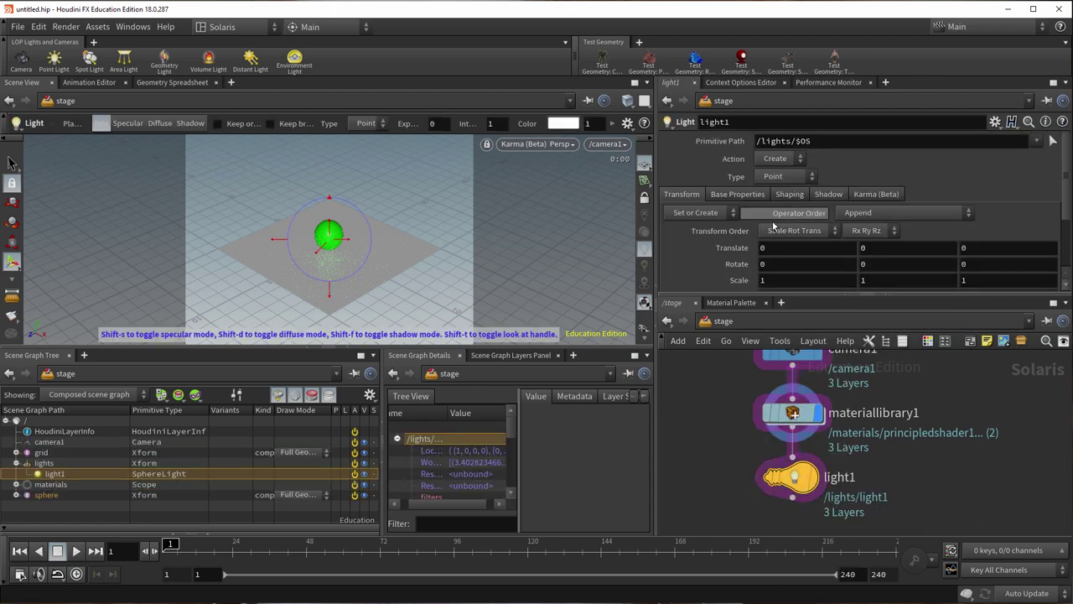
{"action": "left_click", "coordinate": [779, 177]}
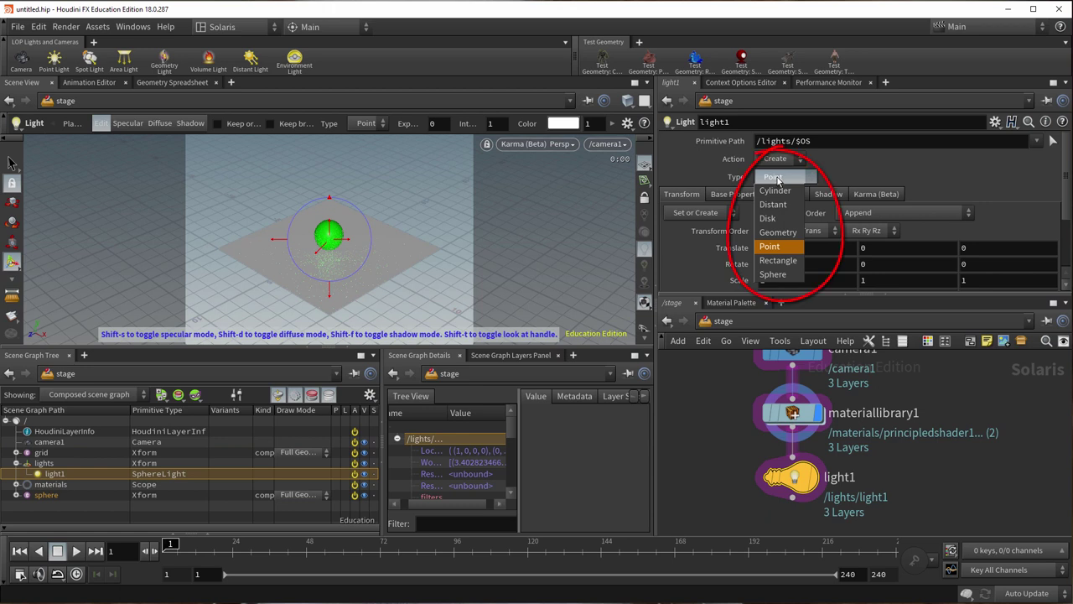
{"action": "left_click", "coordinate": [774, 204]}
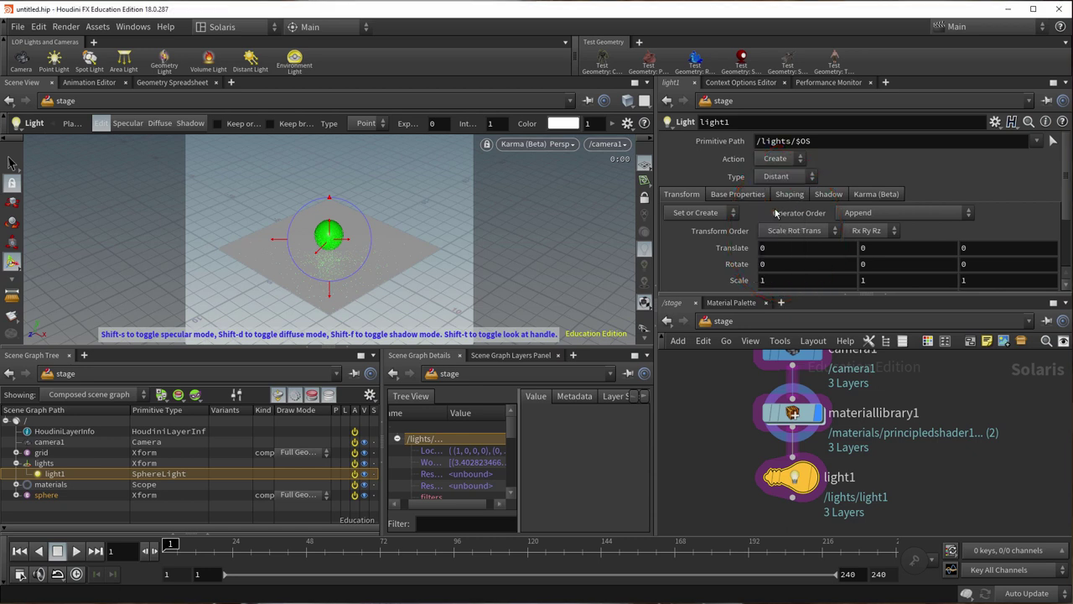
{"action": "left_click", "coordinate": [812, 477]}
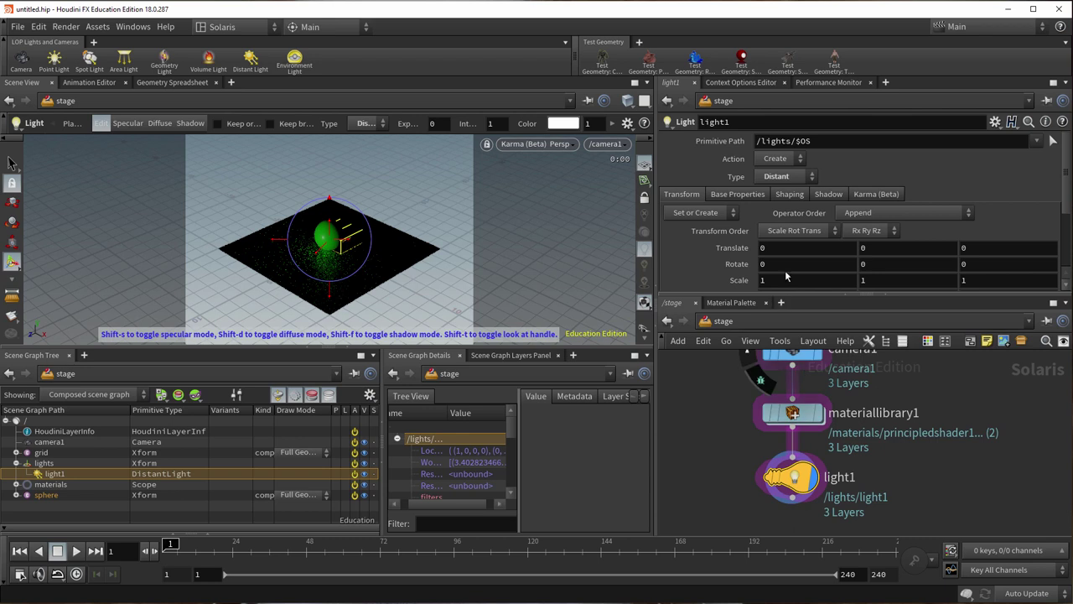
Rotate light1 to X -30 and Y -19, keeping its type Distant.
{"action": "mouse_move", "coordinate": [788, 245]}
{"action": "middle_mouse_down"}
{"action": "mouse_move", "coordinate": [737, 242]}
{"action": "mouse_move", "coordinate": [779, 241]}
{"action": "middle_mouse_up"}
{"action": "middle_click_drag", "start_coordinate": [894, 260], "coordinate": [769, 238]}
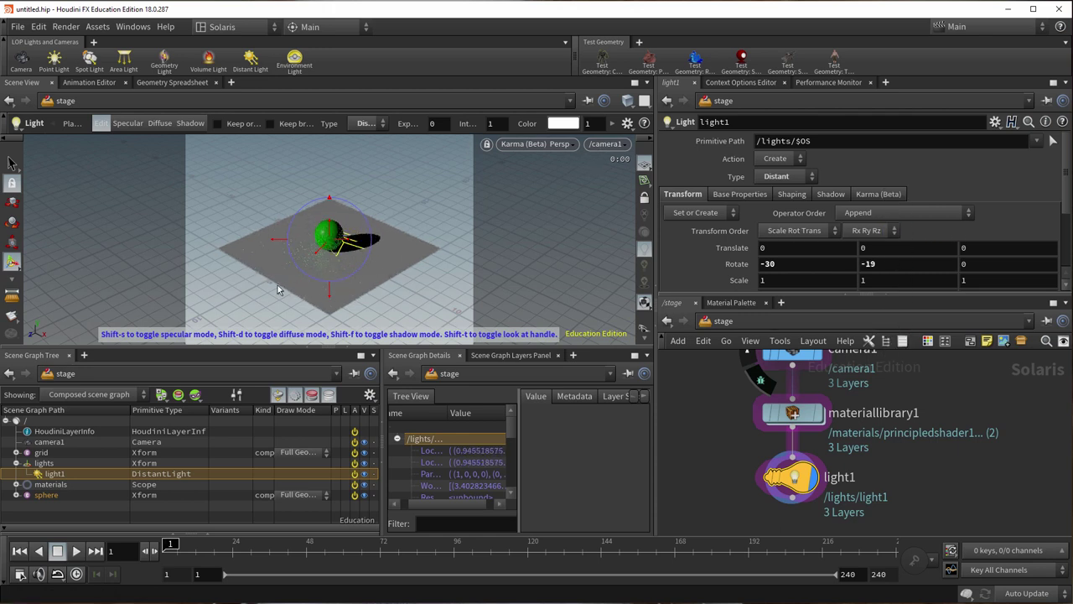
{"action": "middle_click_drag", "start_coordinate": [865, 487], "coordinate": [867, 439]}
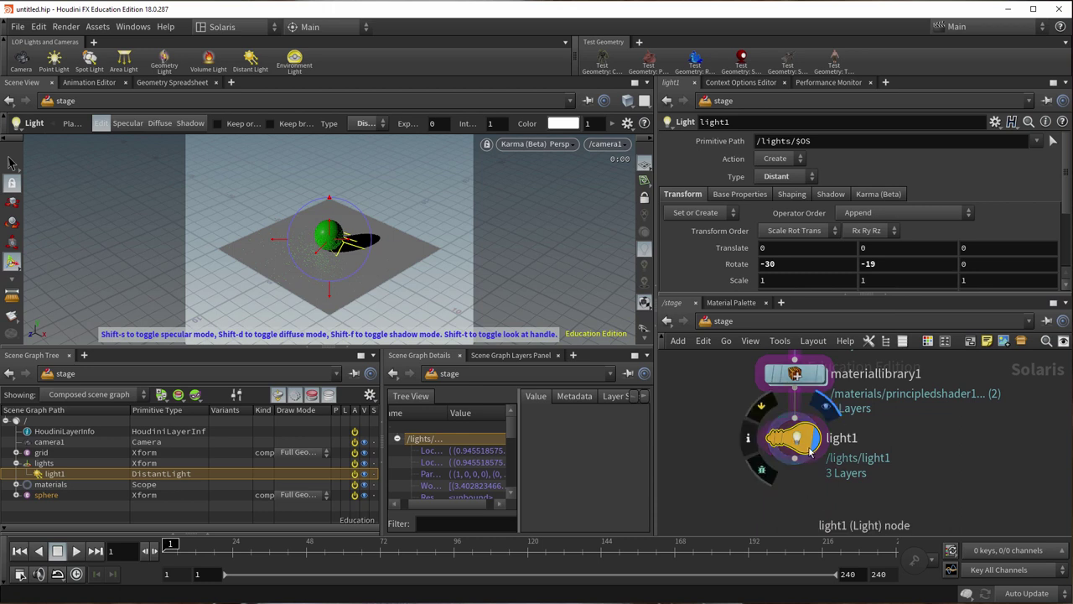
{"action": "left_click", "coordinate": [776, 176]}
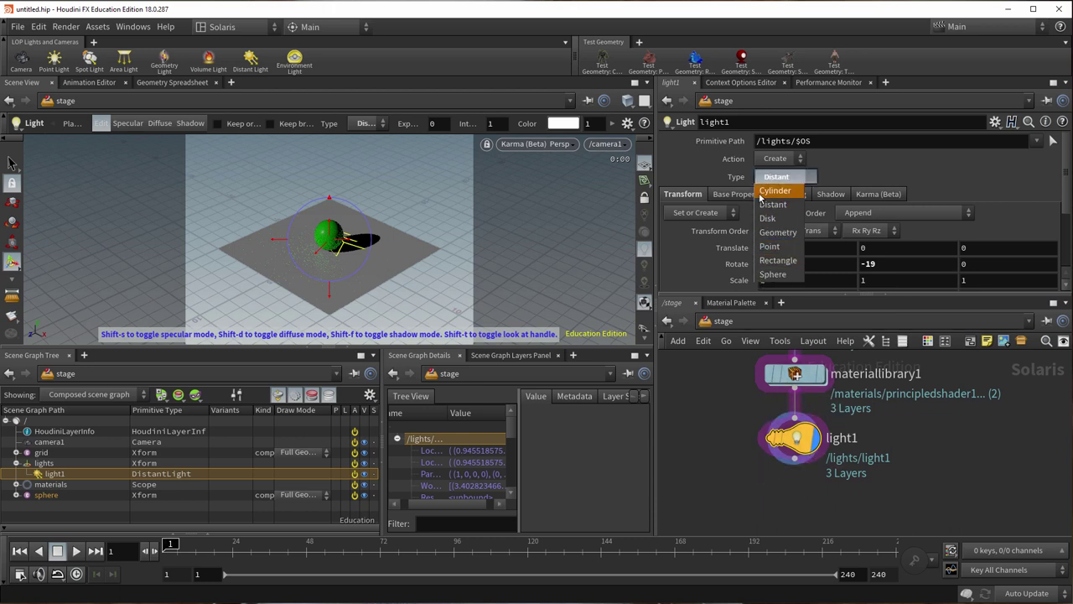
{"action": "left_click", "coordinate": [922, 443]}
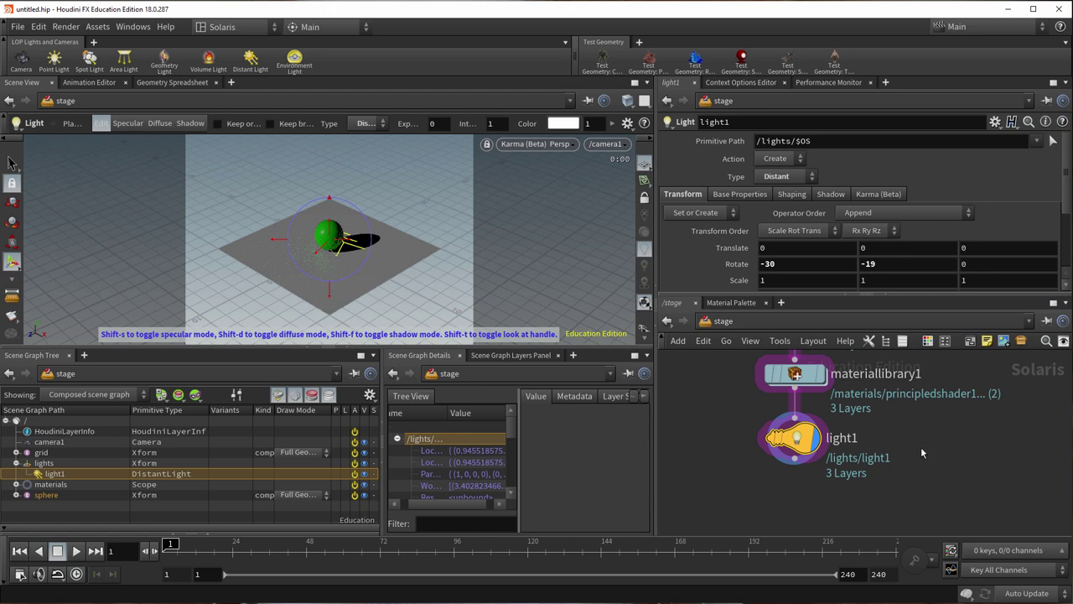
Override light1's Karma Distant Blur with Set or Create and set it to 0.5.
{"action": "left_click", "coordinate": [877, 193]}
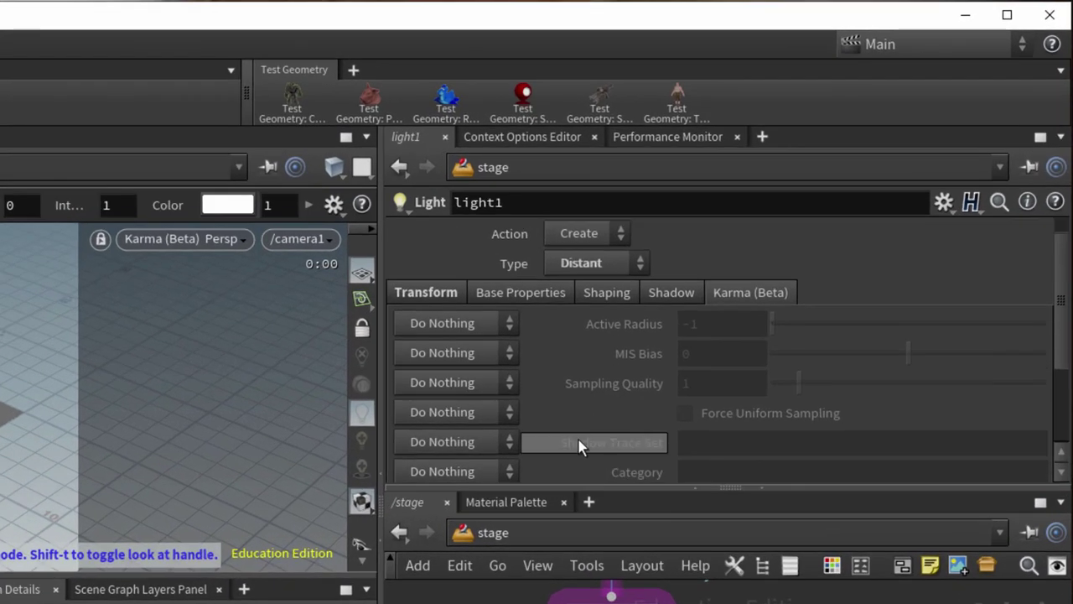
{"action": "left_click", "coordinate": [456, 470]}
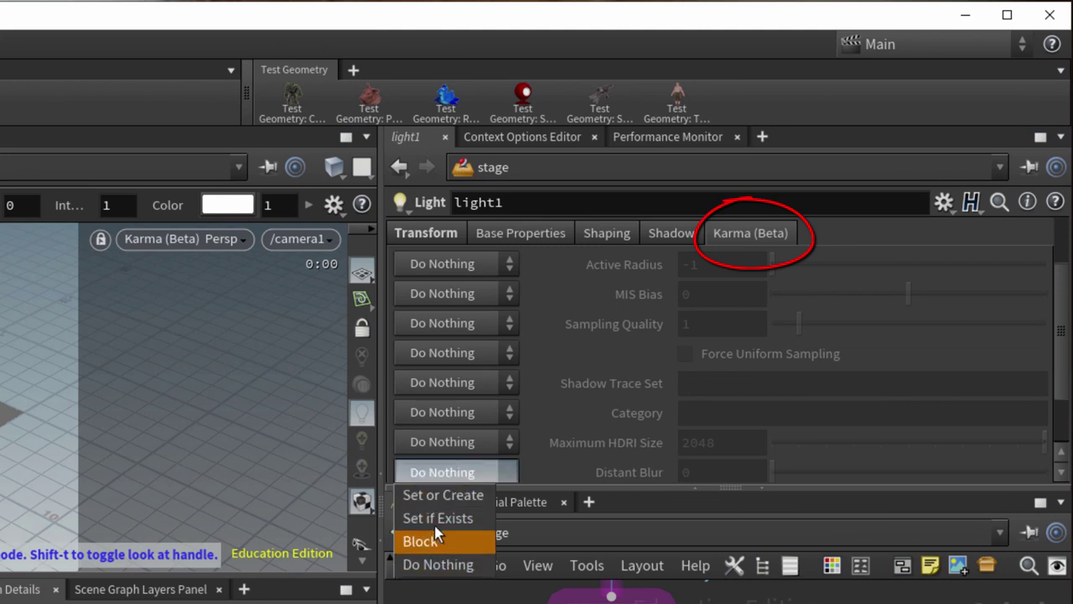
{"action": "left_click", "coordinate": [447, 498]}
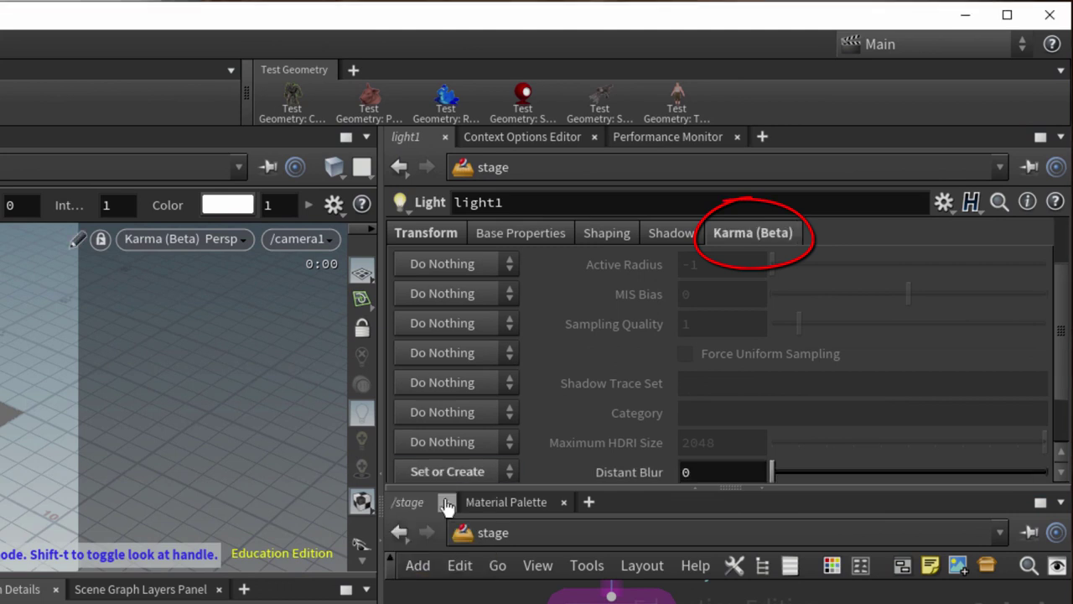
{"action": "left_click", "coordinate": [752, 470]}
{"action": "type", "text": ".5"}
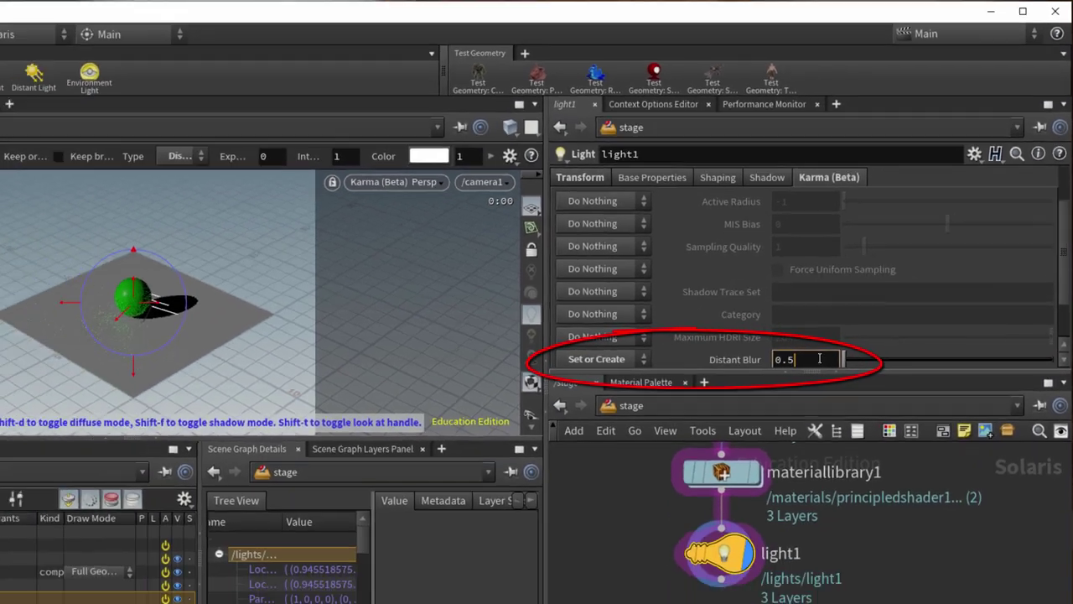
{"action": "key", "text": "Return"}
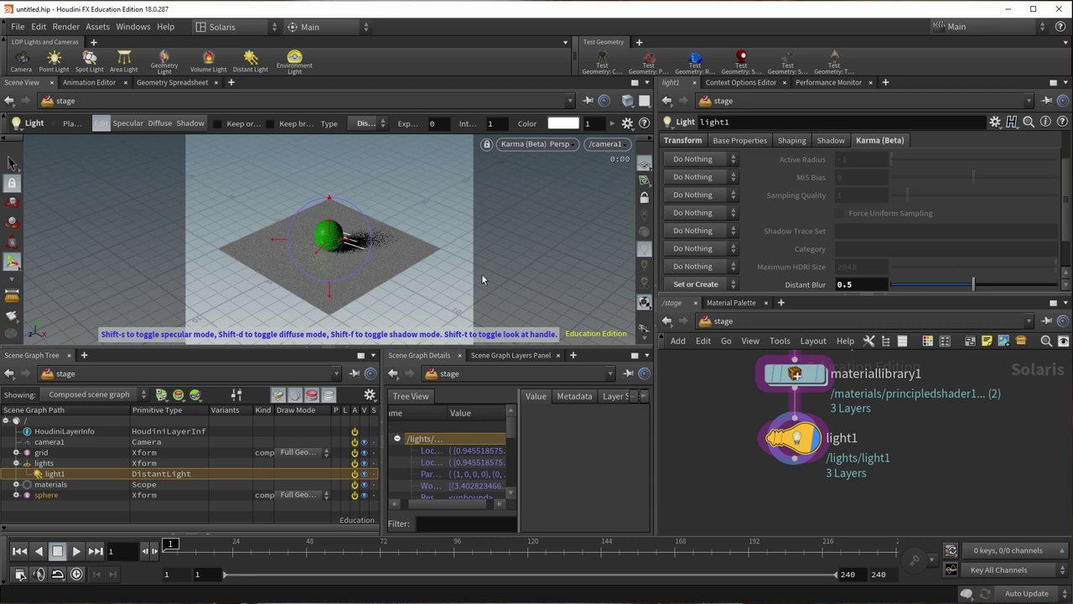
{"action": "key", "text": "d"}
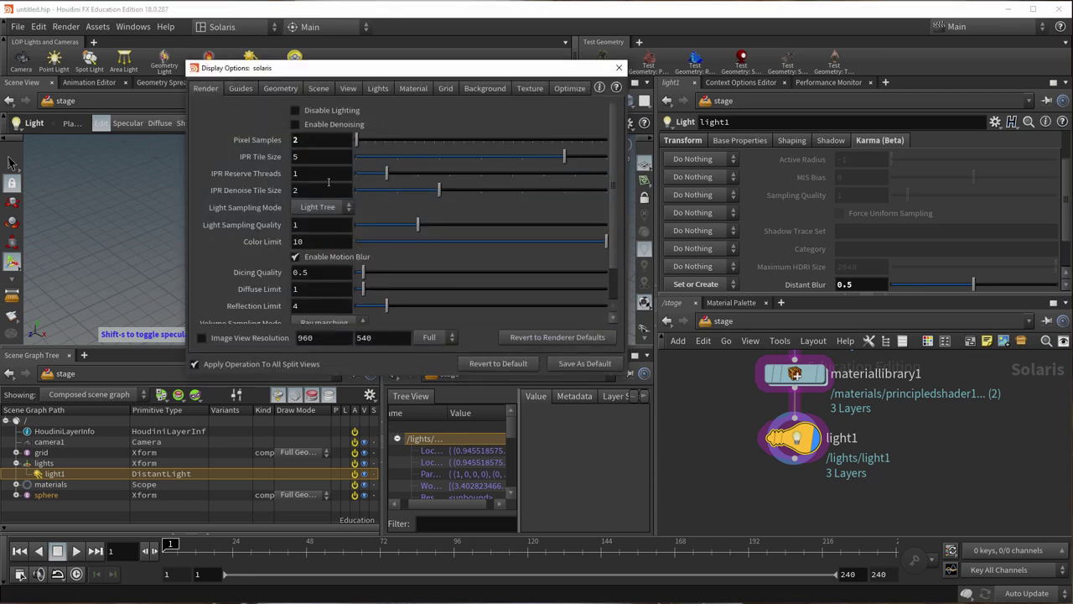
Change the Display Options render Pixel Samples from 128 to 2, then close the dialog.
{"action": "left_click", "coordinate": [298, 140]}
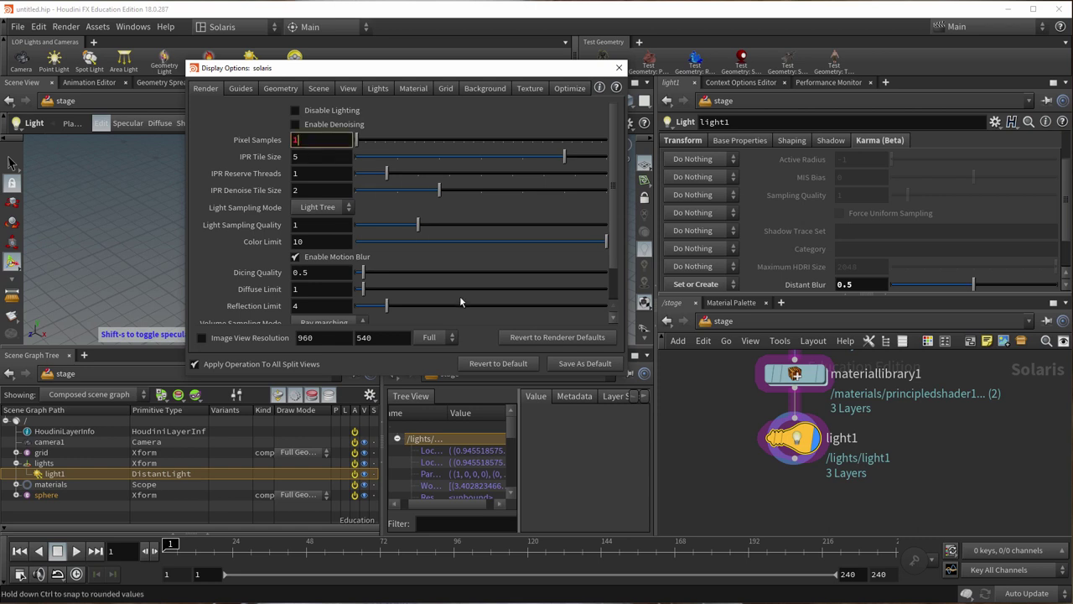
{"action": "key", "text": "Return"}
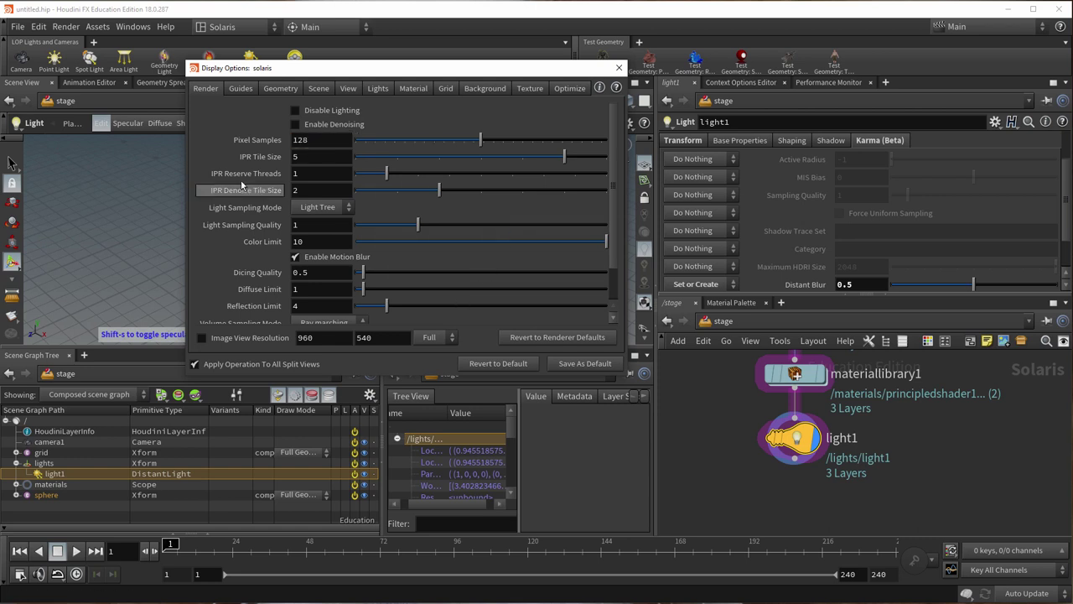
{"action": "left_click", "coordinate": [300, 140]}
{"action": "type", "text": "2"}
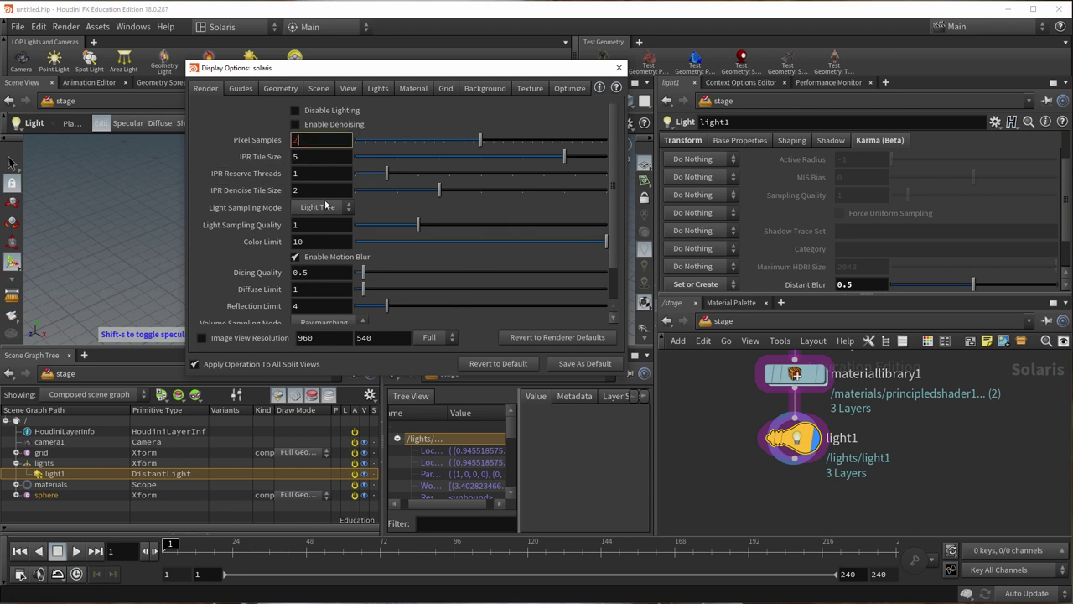
{"action": "key", "text": "Return"}
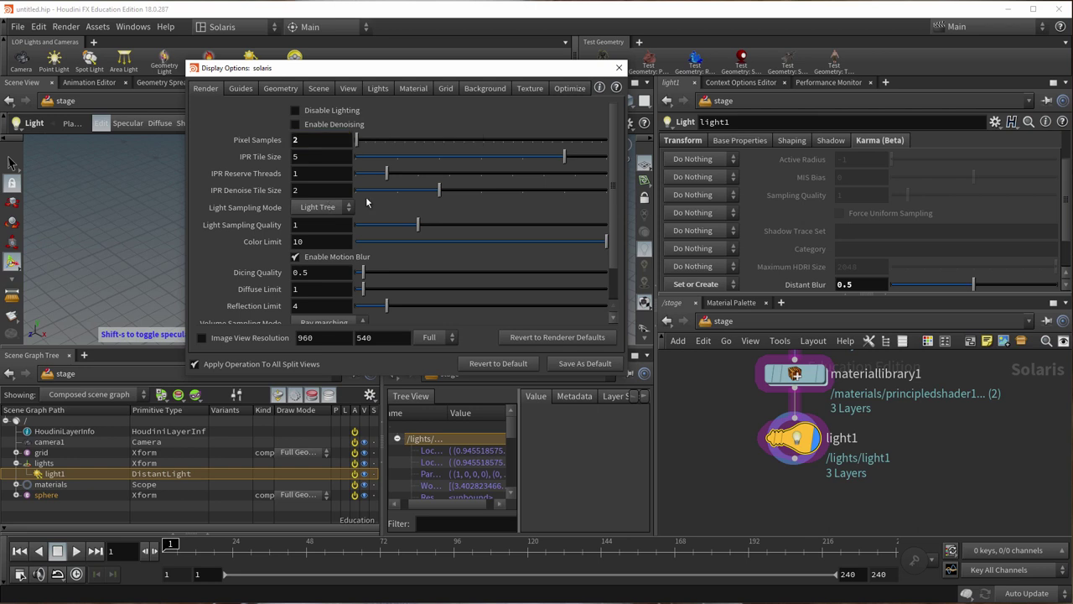
{"action": "left_click", "coordinate": [619, 67]}
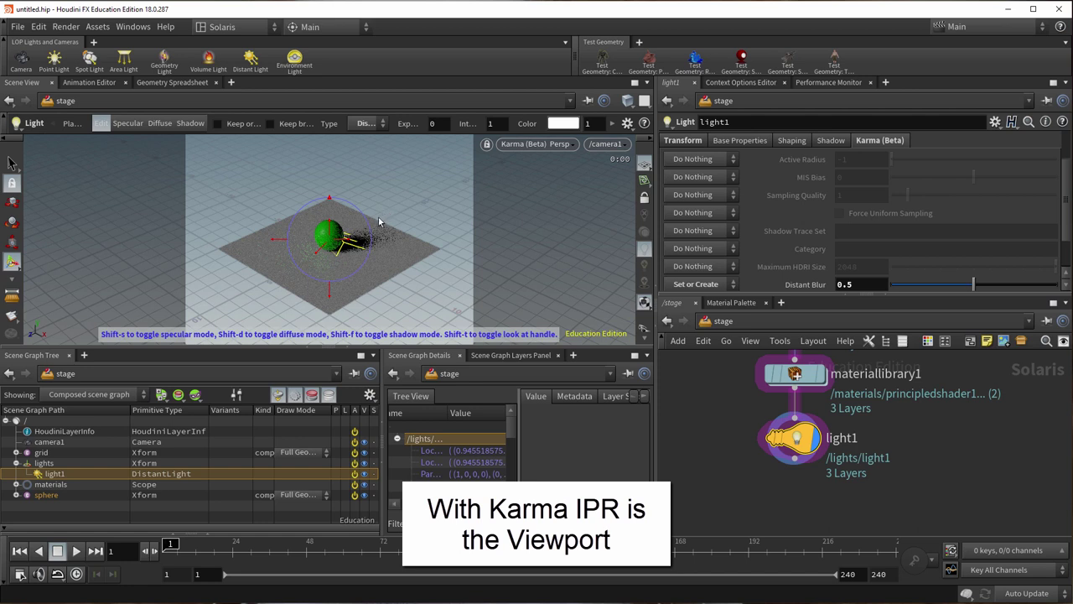
Inside materiallibrary1, make classicshader1's Base Color magenta, then return to the stage network.
{"action": "double_click", "coordinate": [794, 373]}
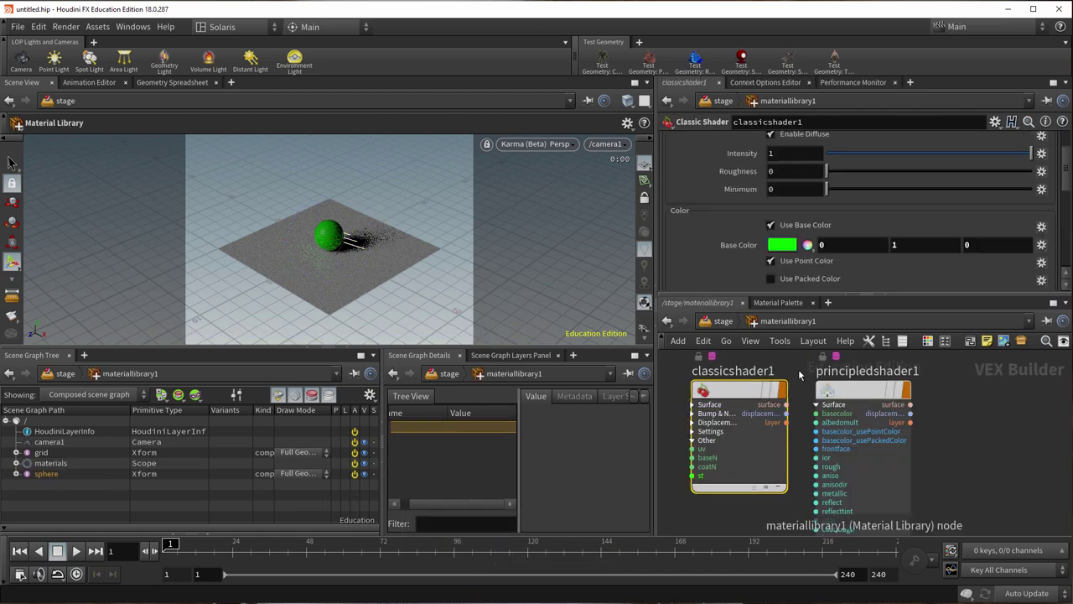
{"action": "left_click", "coordinate": [781, 244]}
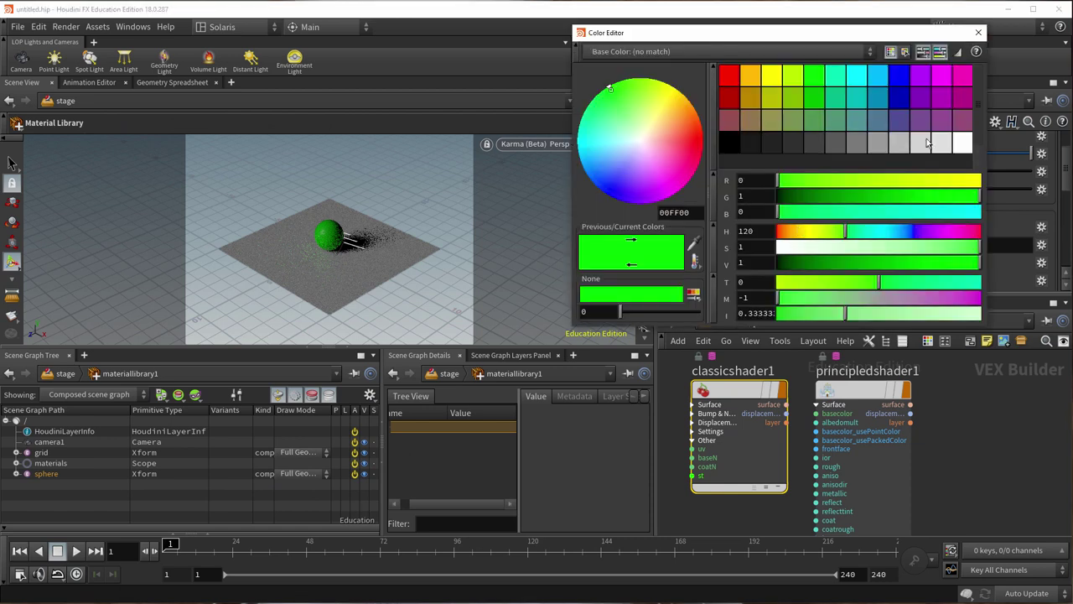
{"action": "left_click", "coordinate": [959, 82]}
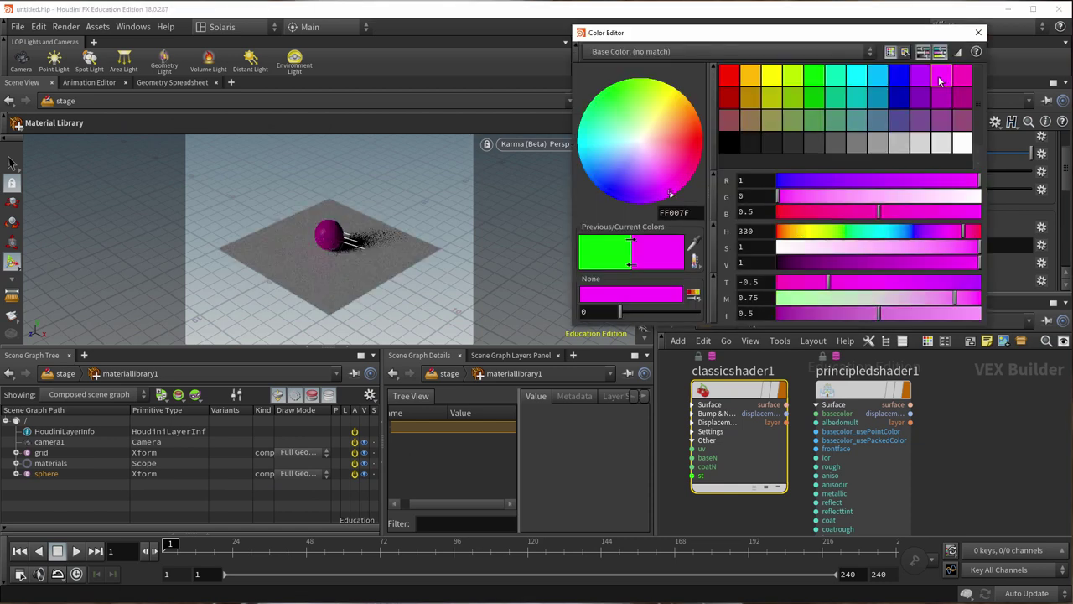
{"action": "left_click", "coordinate": [940, 79]}
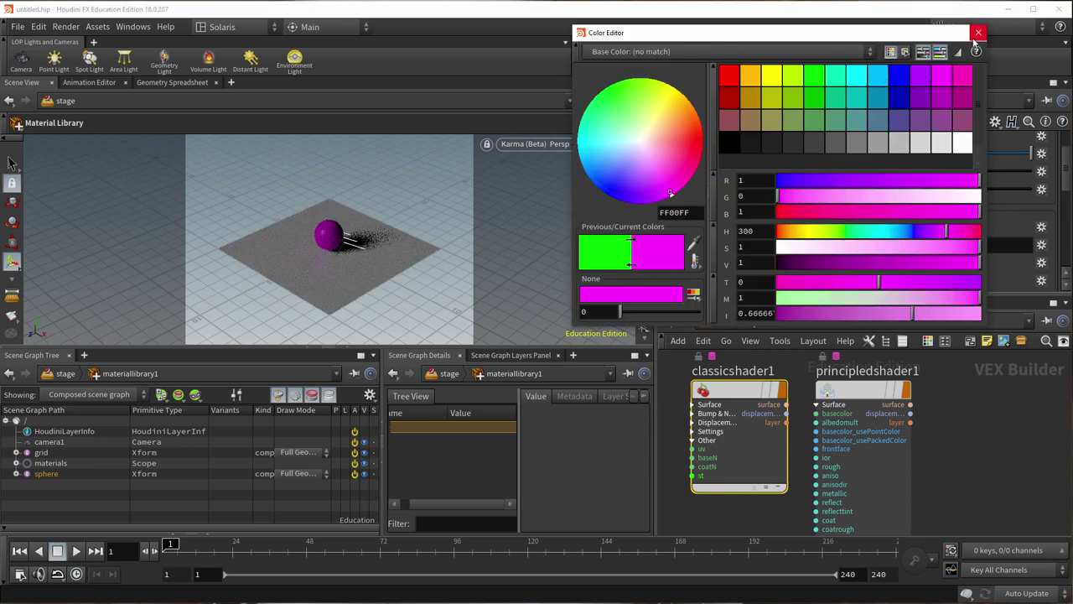
{"action": "left_click", "coordinate": [978, 32]}
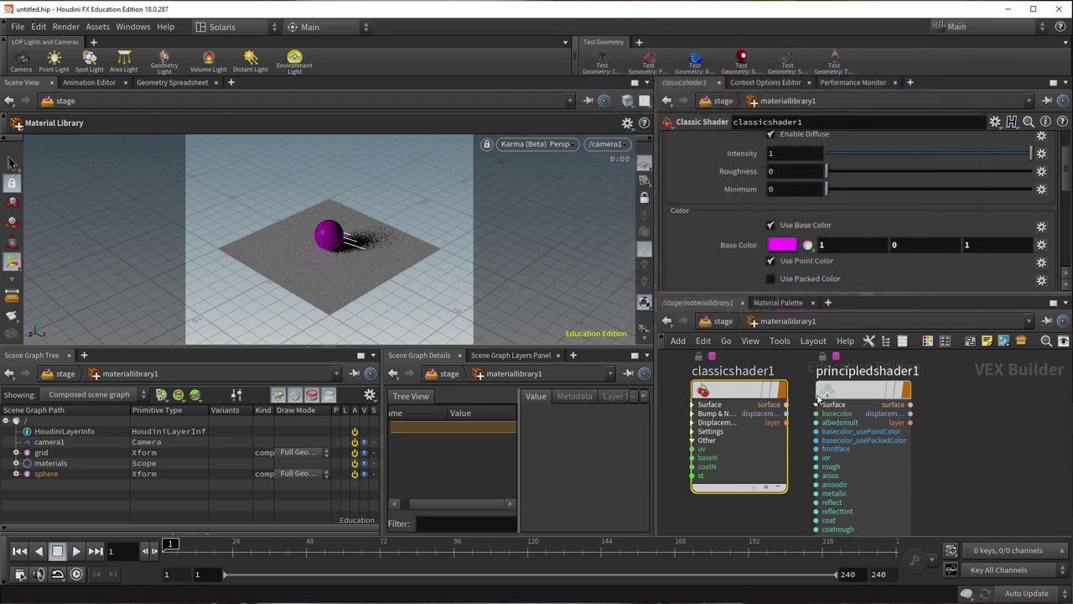
{"action": "left_click", "coordinate": [722, 321]}
{"action": "left_click", "coordinate": [793, 329]}
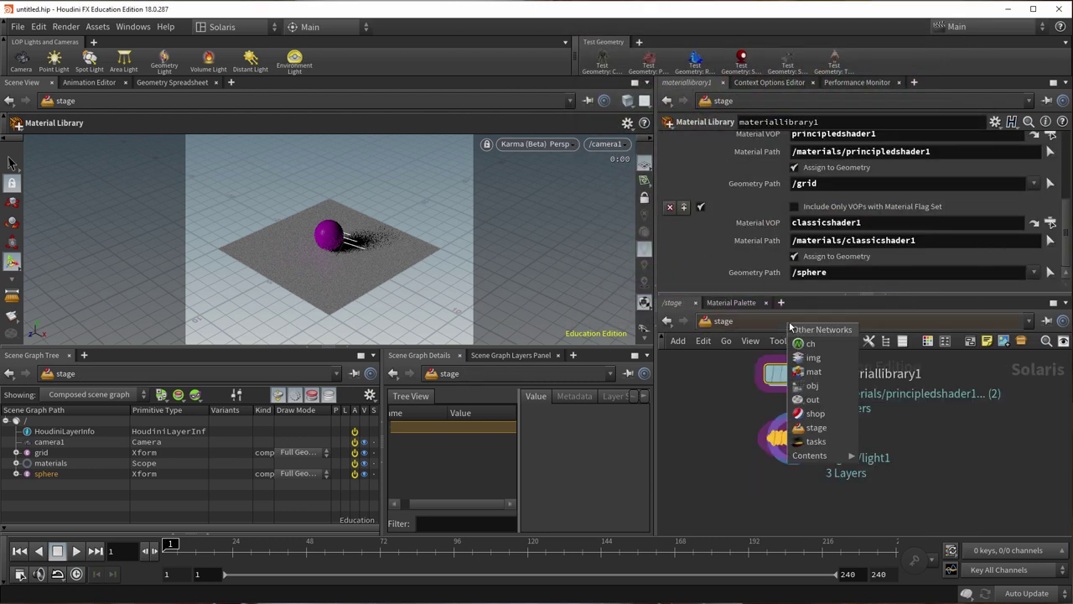
{"action": "left_click", "coordinate": [732, 446]}
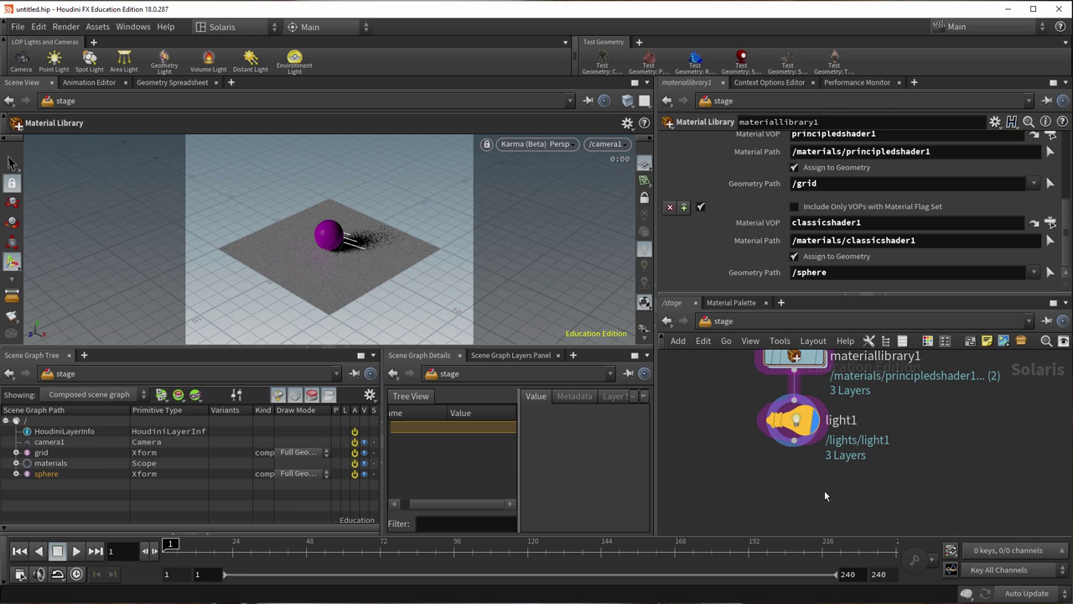
Add a Karma render node karma1 below light1 and wire light1 into it.
{"action": "key", "text": "Tab"}
{"action": "type", "text": "k"}
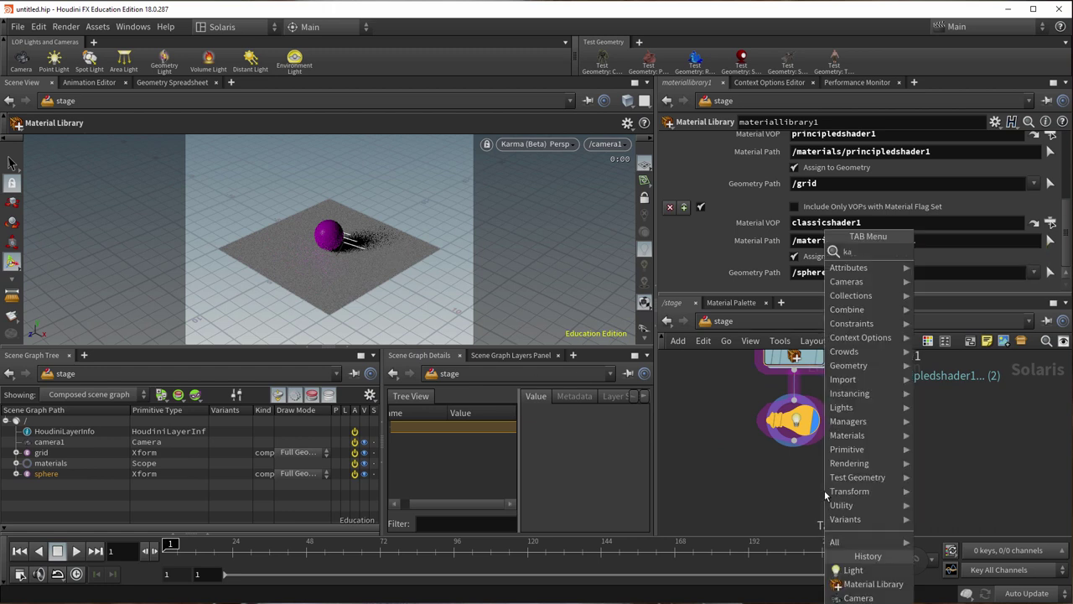
{"action": "key", "text": "Return"}
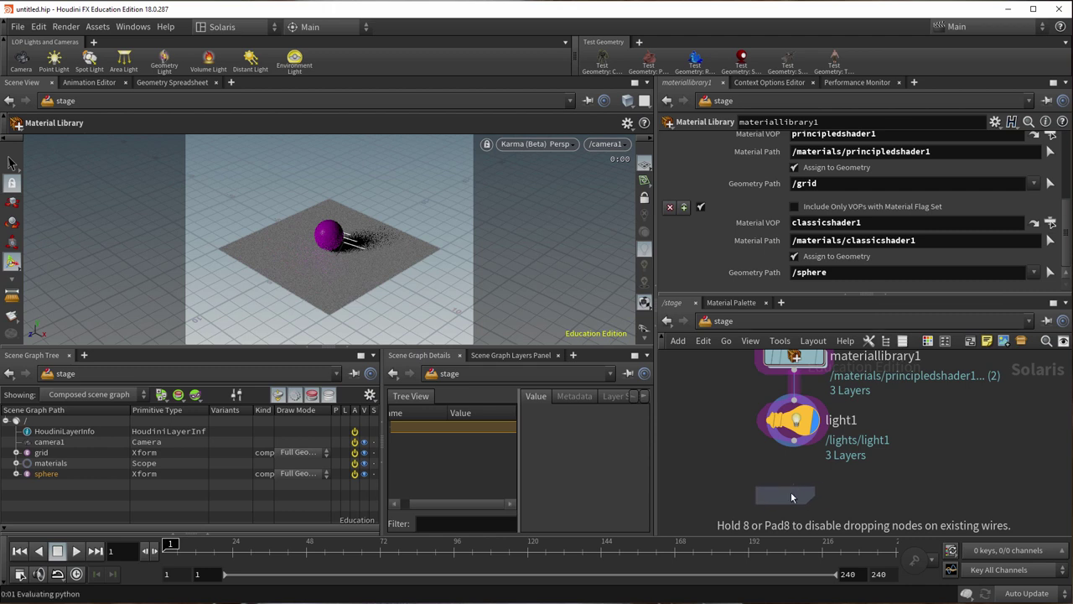
{"action": "left_click", "coordinate": [793, 486]}
{"action": "left_click", "coordinate": [792, 474]}
{"action": "left_click", "coordinate": [792, 440]}
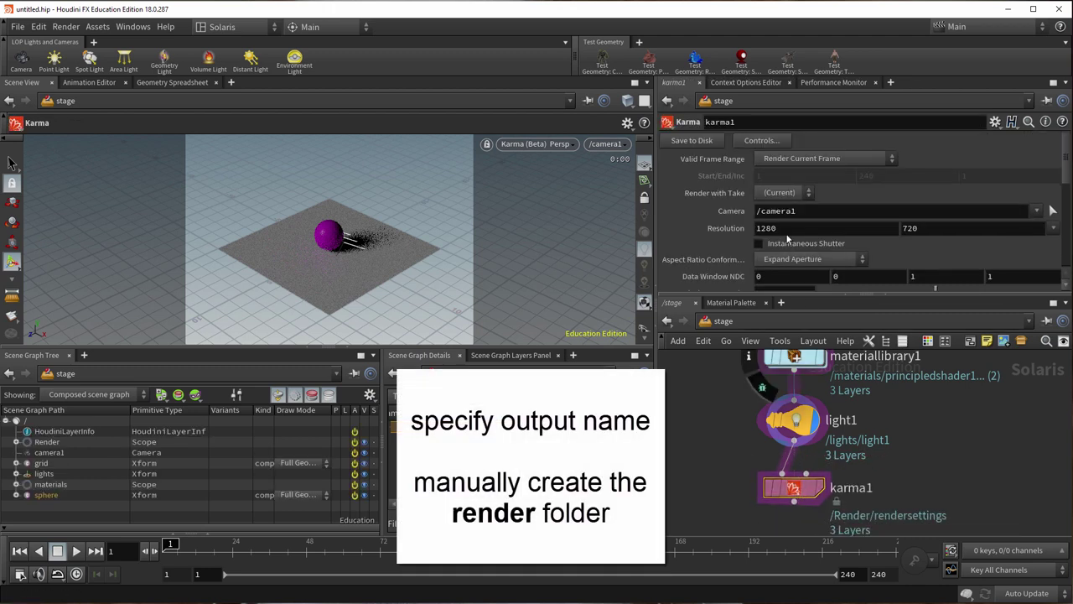
Set karma1's Output Picture preset to a sequence of .exr files.
{"action": "scroll", "coordinate": [794, 164], "scroll_direction": "down", "scroll_amount": 5}
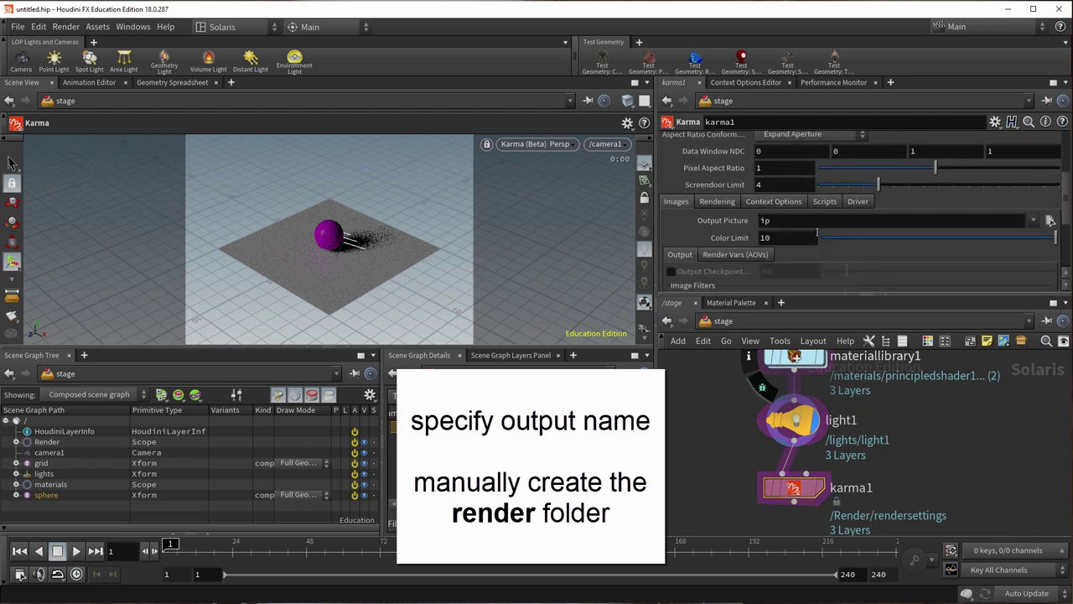
{"action": "left_click", "coordinate": [1033, 220]}
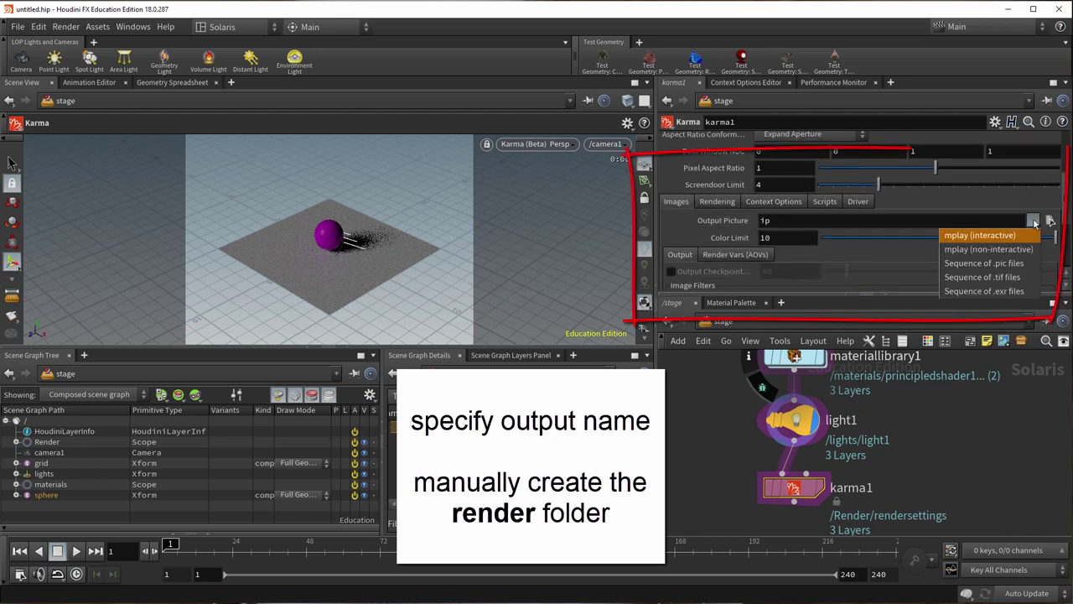
{"action": "left_click", "coordinate": [984, 291]}
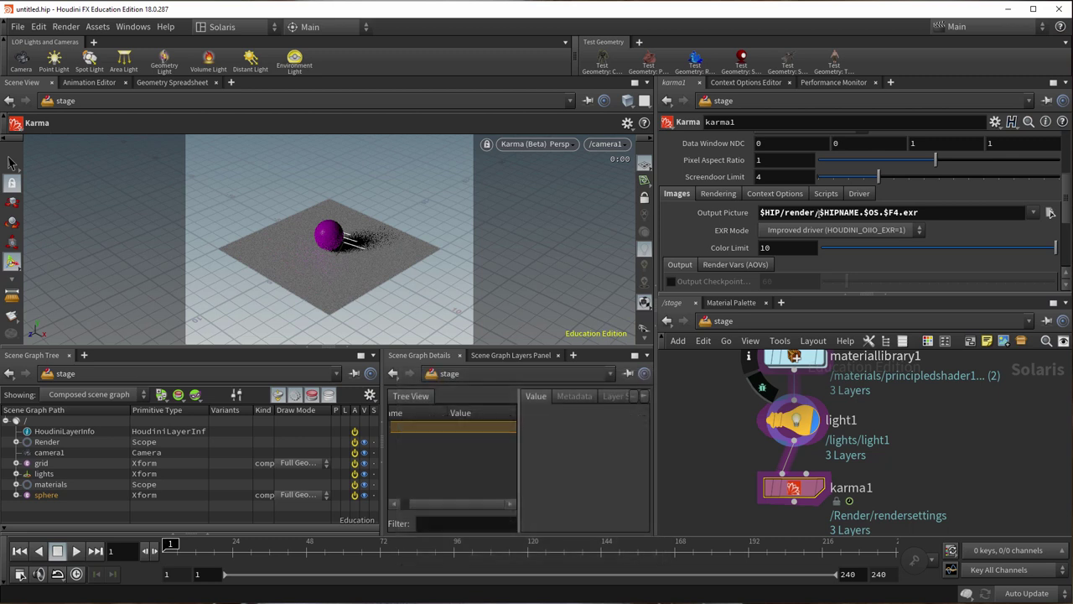
Save the scene as demovid.hipnc via Save As, overwriting the existing file.
{"action": "left_click", "coordinate": [17, 26]}
{"action": "left_click", "coordinate": [42, 102]}
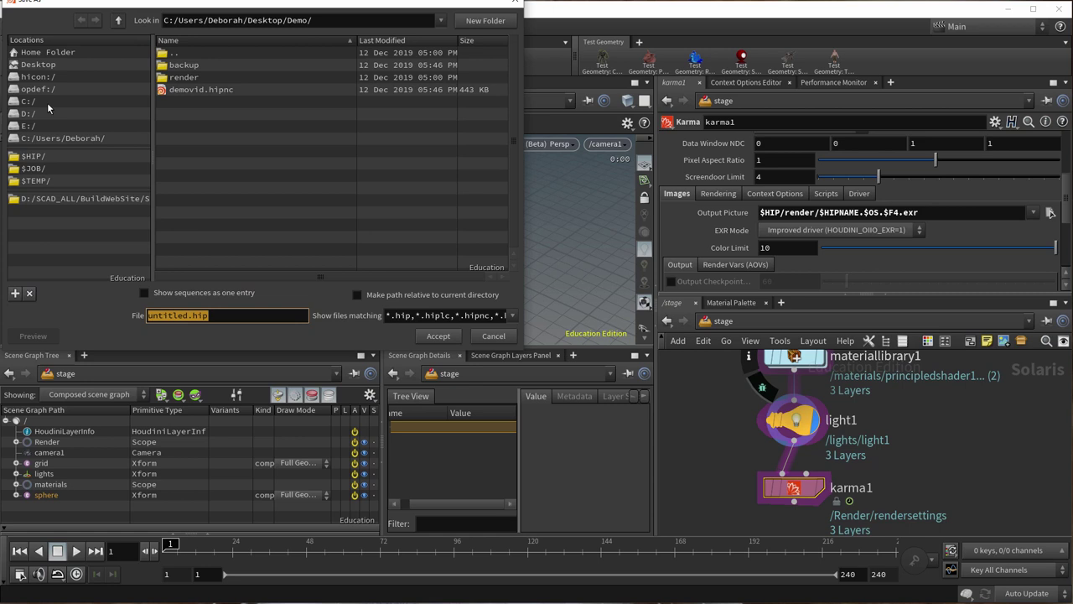
{"action": "left_click", "coordinate": [191, 90]}
{"action": "left_click", "coordinate": [434, 337]}
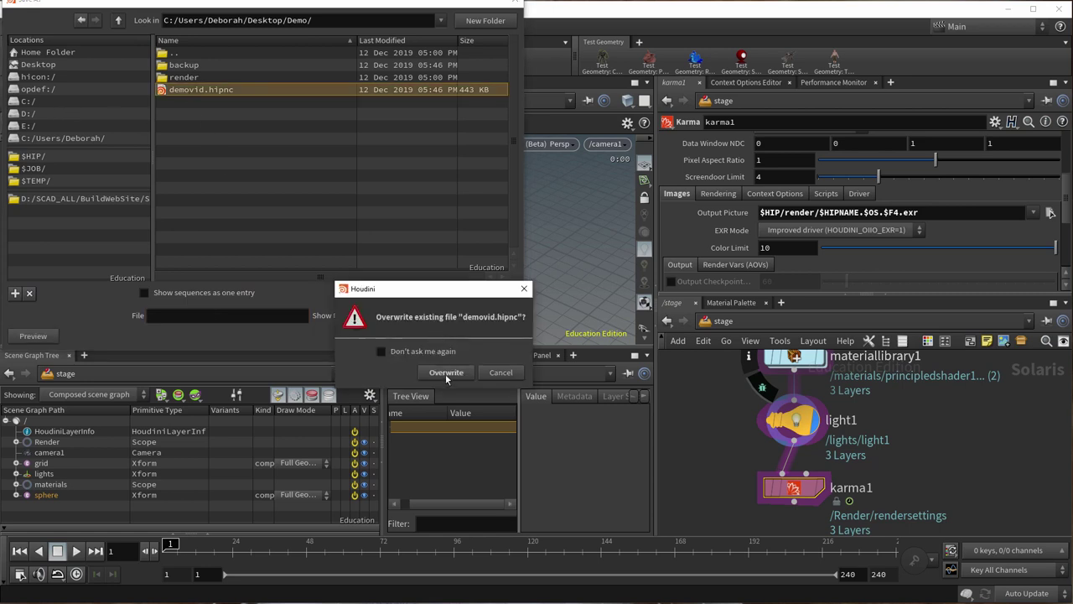
{"action": "left_click", "coordinate": [446, 373]}
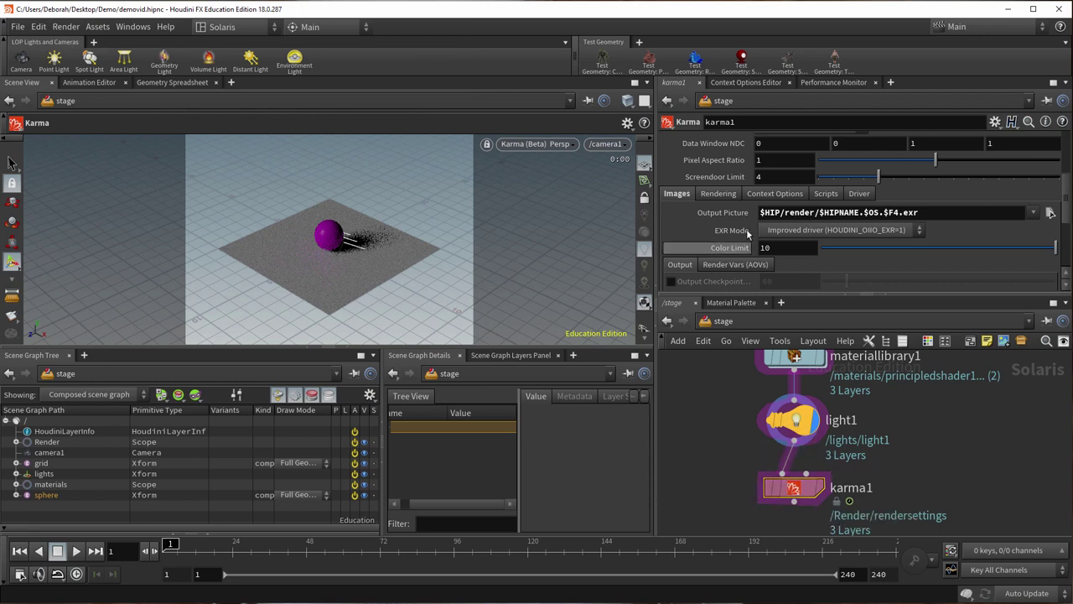
{"action": "scroll", "coordinate": [750, 218], "scroll_direction": "up", "scroll_amount": 4}
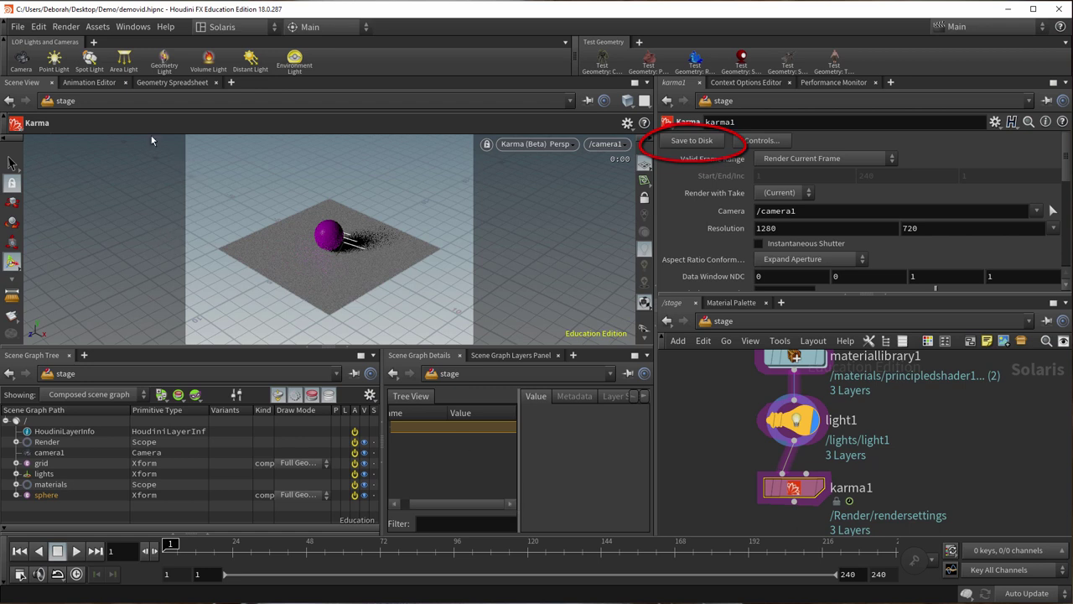
Load demovid.karma1.0001.exr from the render folder into MPlay.
{"action": "left_click", "coordinate": [69, 27]}
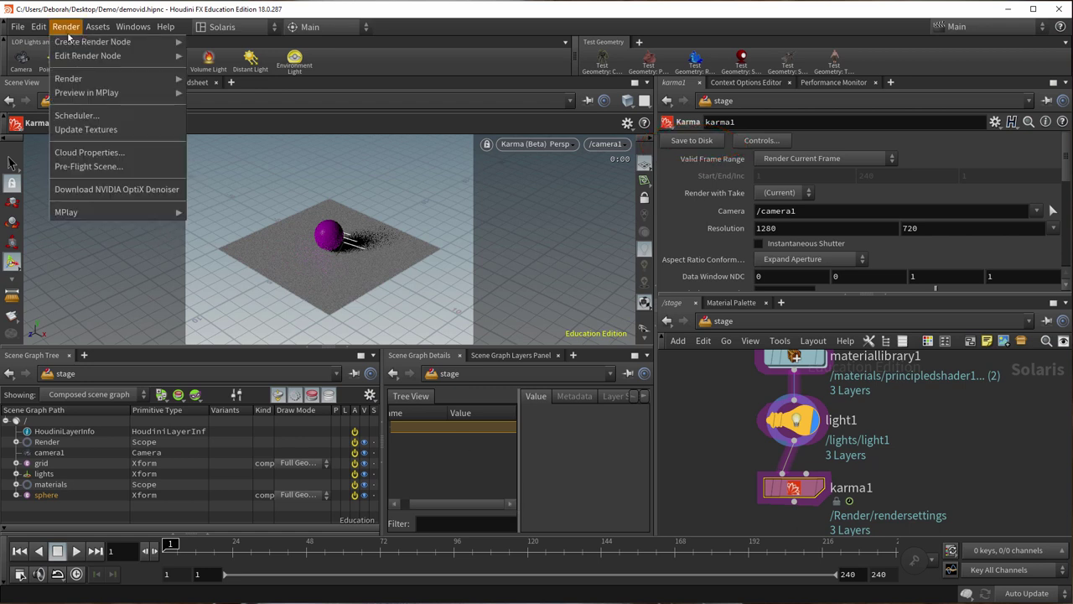
{"action": "mouse_move", "coordinate": [104, 213]}
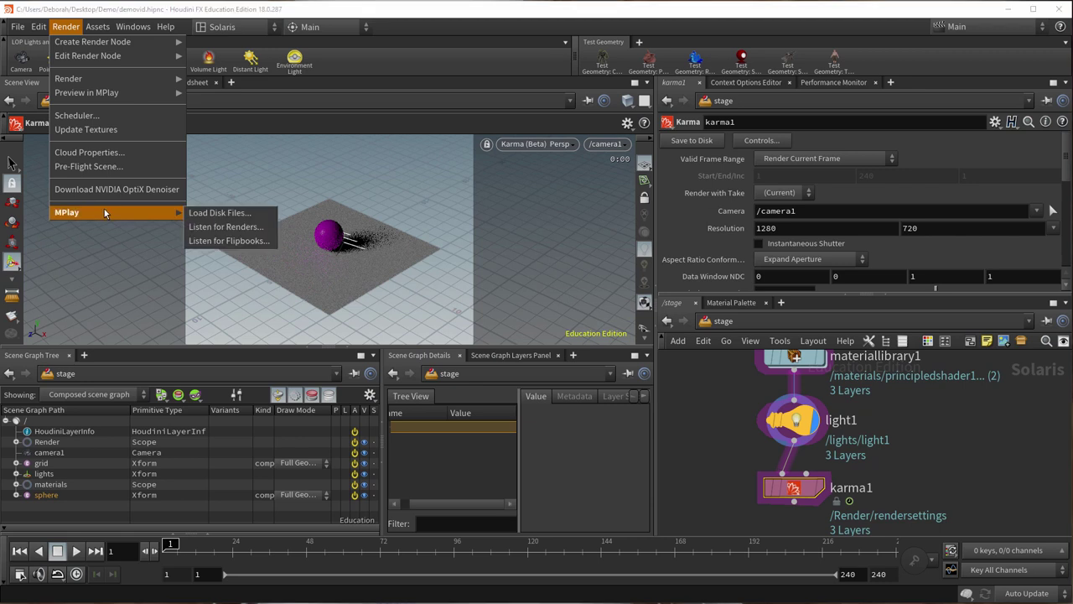
{"action": "left_click", "coordinate": [221, 212]}
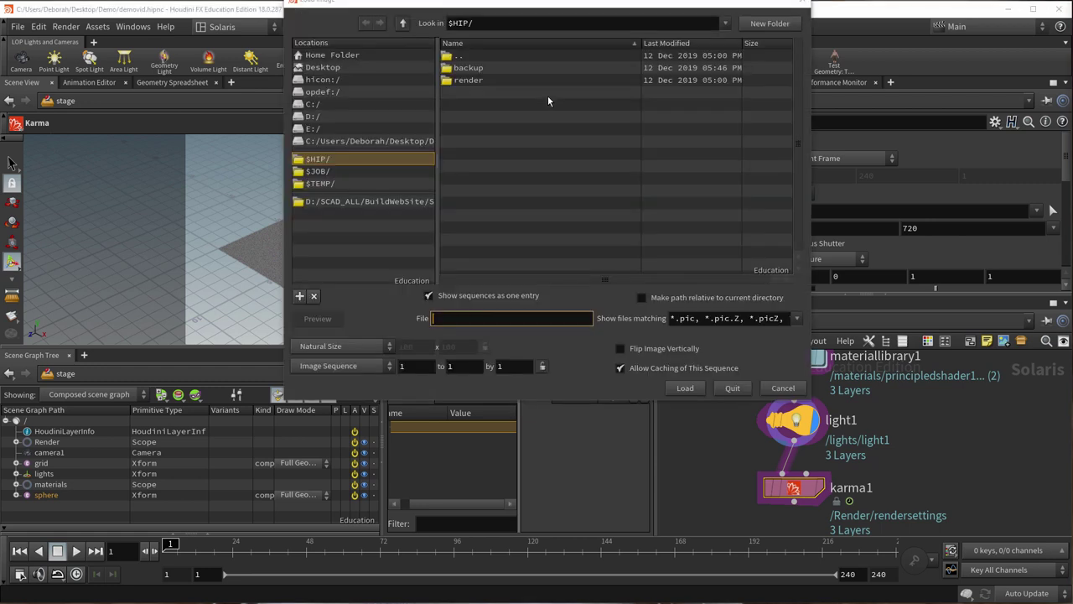
{"action": "double_click", "coordinate": [468, 82]}
{"action": "left_click", "coordinate": [492, 67]}
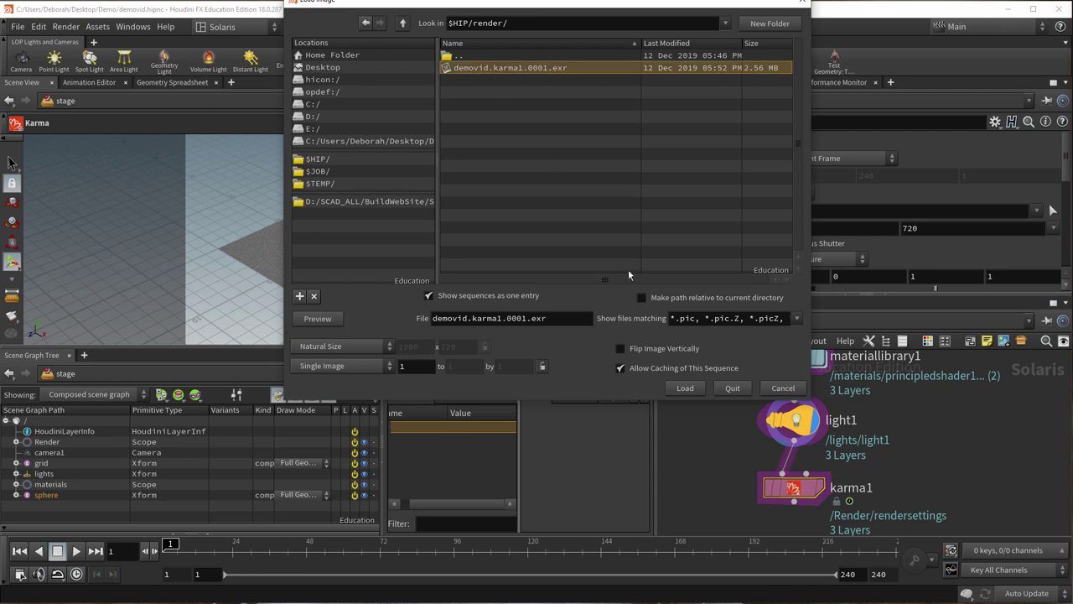
{"action": "left_click", "coordinate": [686, 389]}
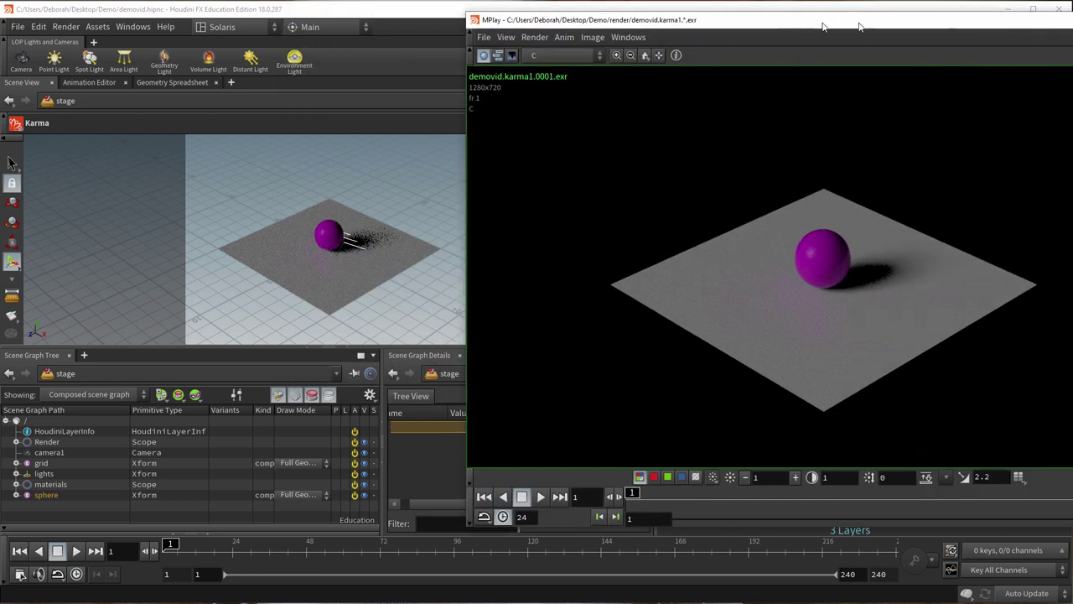
{"action": "left_click_drag", "start_coordinate": [859, 19], "coordinate": [671, 25]}
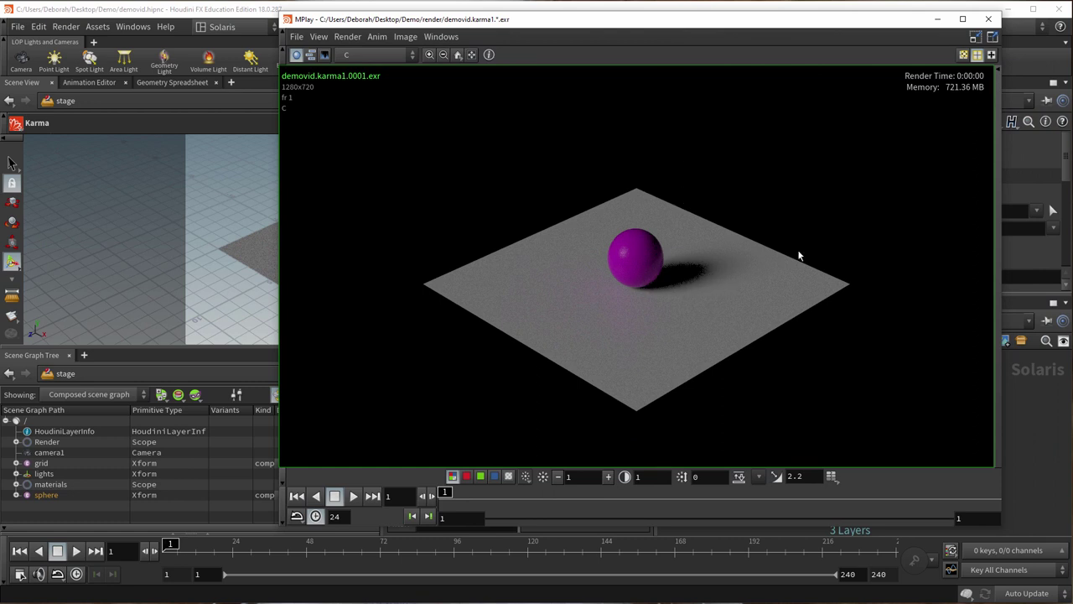
Close MPlay, space out light1 and karma1, and insert a Dome Light before karma1.
{"action": "left_click", "coordinate": [990, 19]}
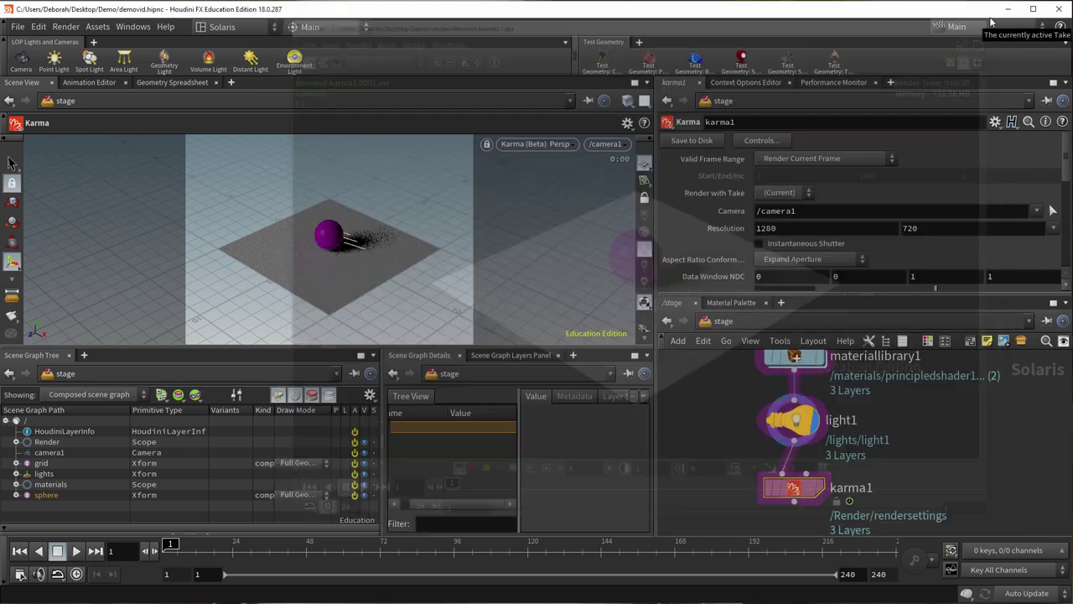
{"action": "middle_click_drag", "start_coordinate": [897, 423], "coordinate": [880, 362]}
{"action": "left_click_drag", "start_coordinate": [813, 424], "coordinate": [813, 477]}
{"action": "key", "text": "Tab"}
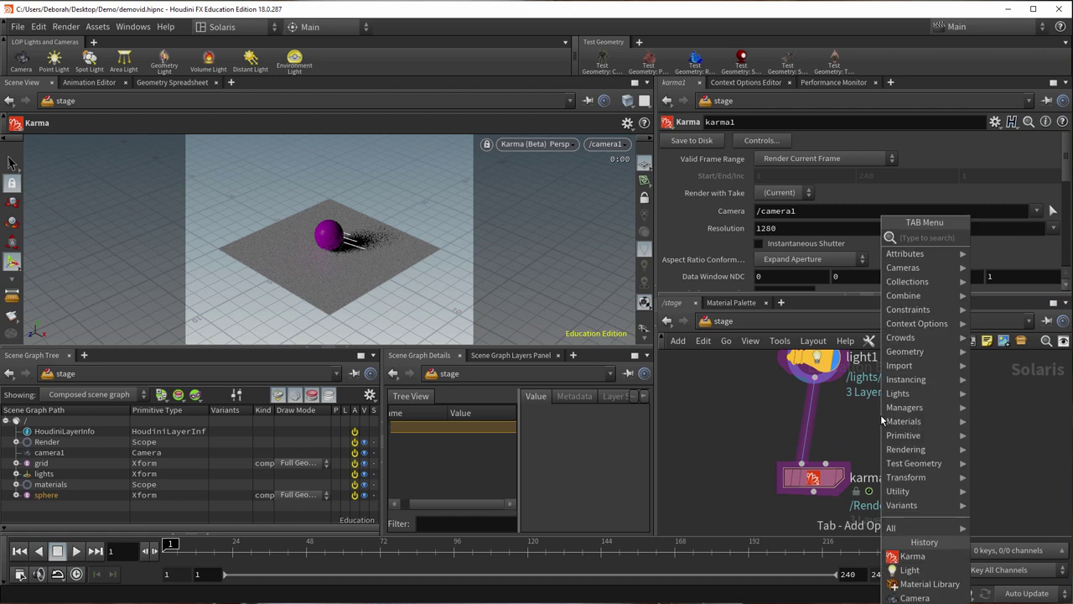
{"action": "type", "text": "dome"}
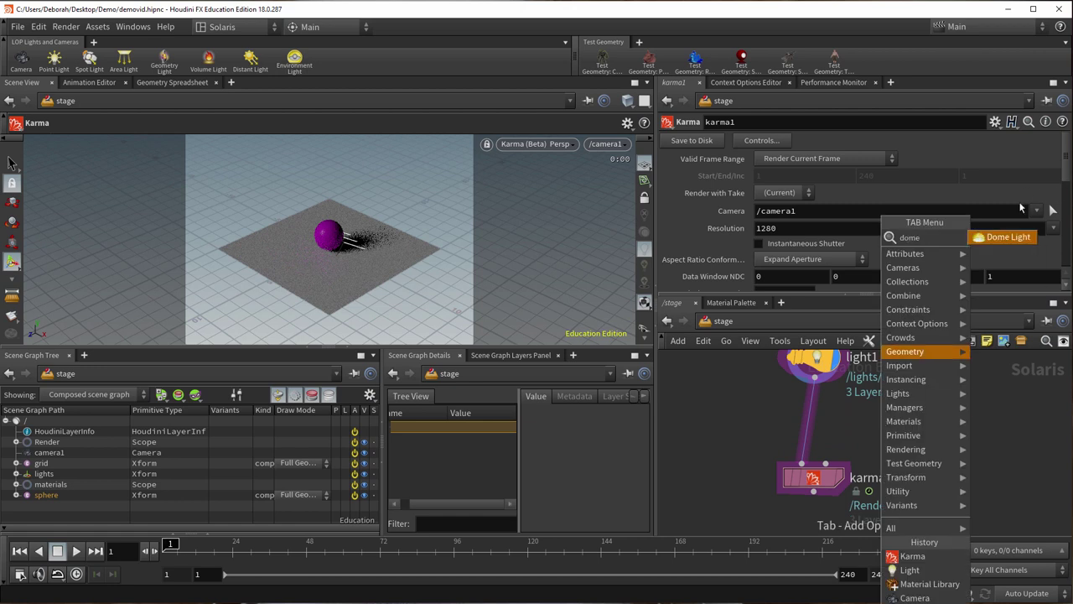
{"action": "left_click", "coordinate": [1010, 237]}
{"action": "left_click", "coordinate": [817, 427]}
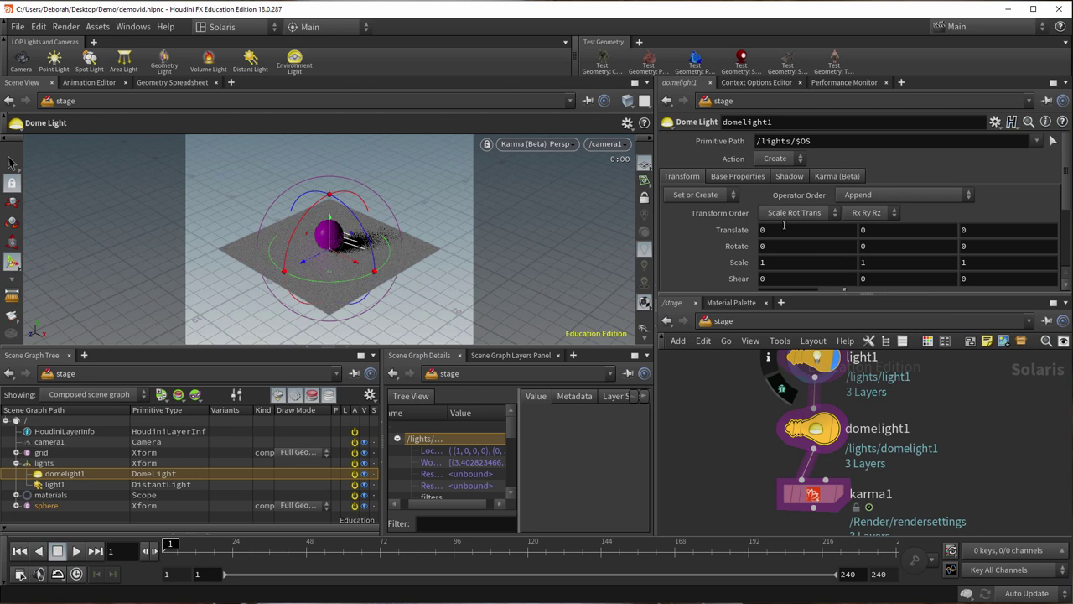
Set the dome light's Texture to HDRIHaven_skylit_garage_2k.rat and display it.
{"action": "left_click", "coordinate": [752, 178]}
{"action": "scroll", "coordinate": [906, 234], "scroll_direction": "down", "scroll_amount": 1}
{"action": "scroll", "coordinate": [906, 233], "scroll_direction": "down", "scroll_amount": 1}
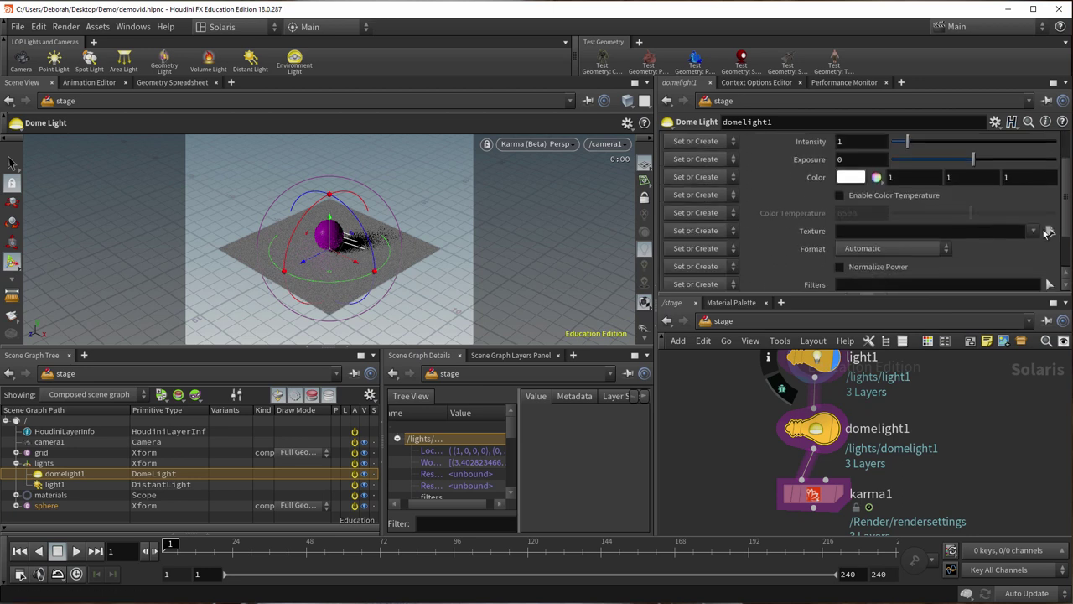
{"action": "left_click", "coordinate": [1050, 233]}
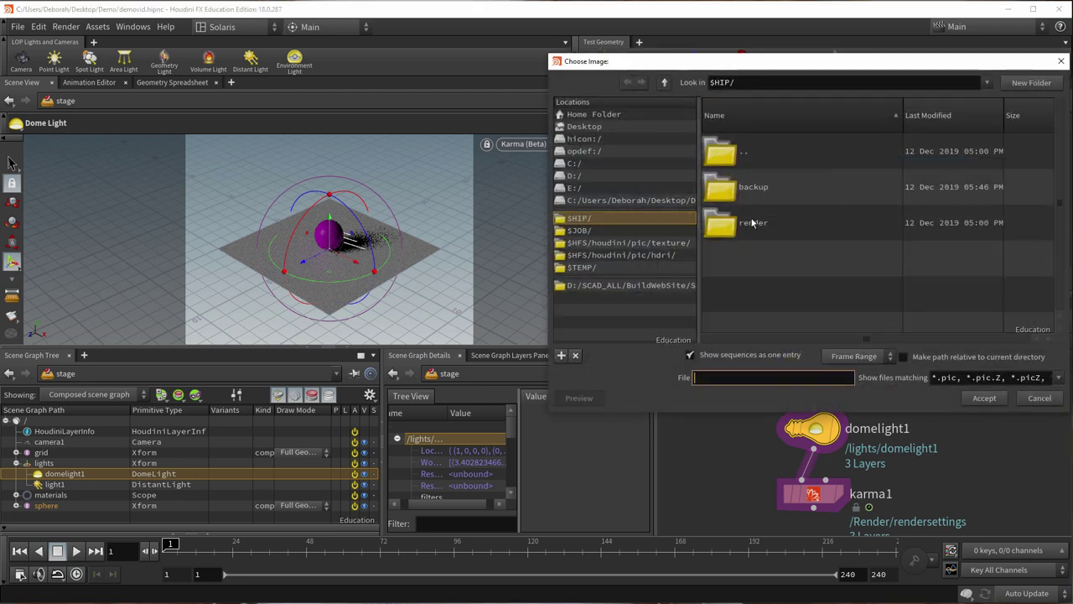
{"action": "left_click", "coordinate": [620, 255]}
{"action": "left_click", "coordinate": [793, 266]}
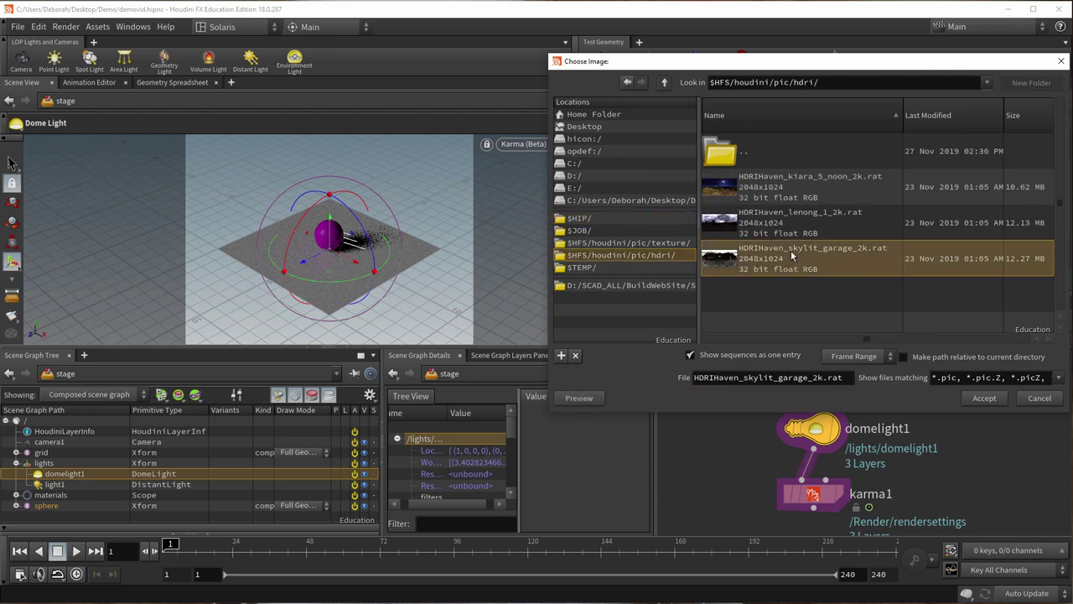
{"action": "left_click", "coordinate": [989, 397]}
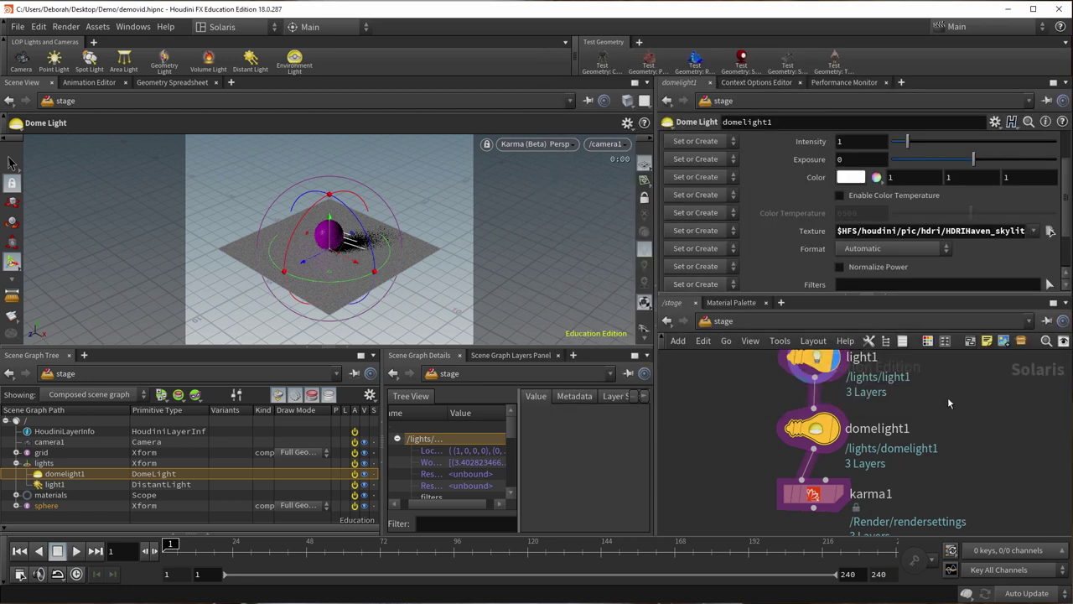
{"action": "left_click", "coordinate": [834, 428]}
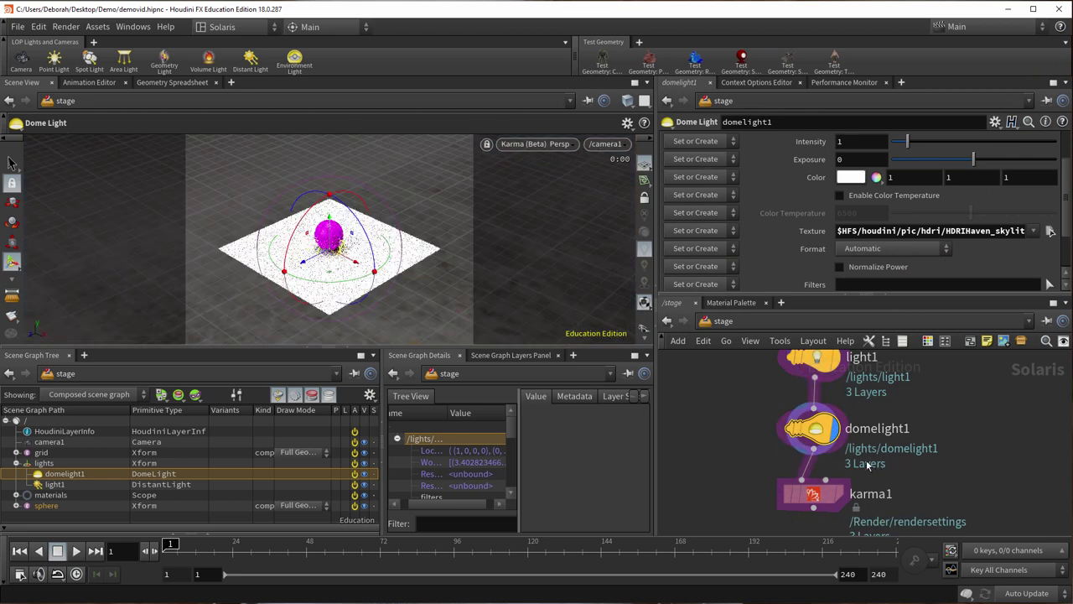
{"action": "middle_click_drag", "start_coordinate": [877, 462], "coordinate": [878, 411]}
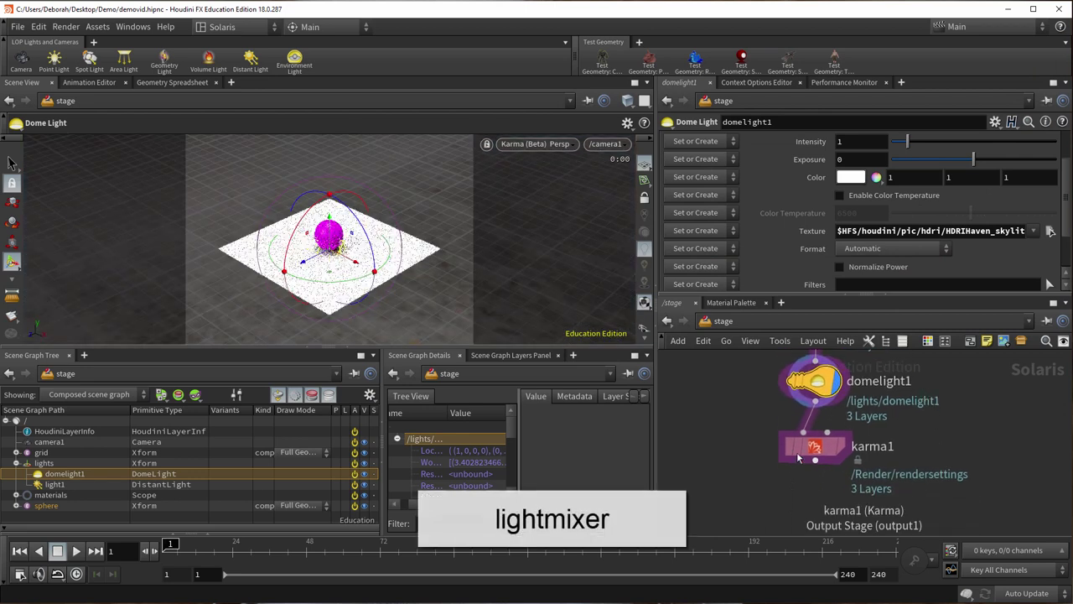
Insert a Light Mixer node between domelight1 and karma1.
{"action": "left_click_drag", "start_coordinate": [808, 460], "coordinate": [814, 490]}
{"action": "key", "text": "Tab"}
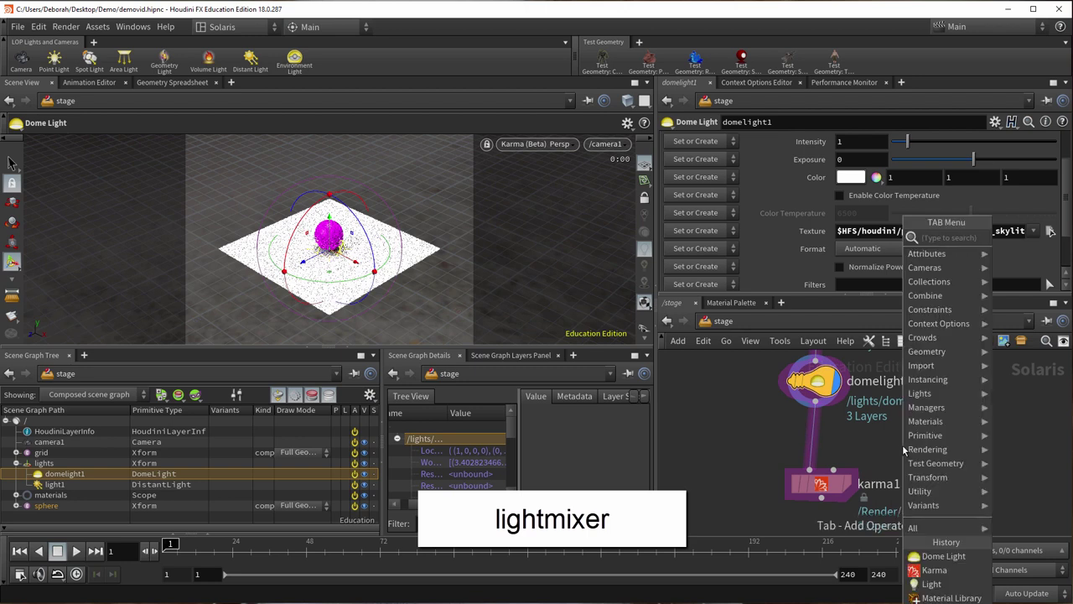
{"action": "type", "text": "lig"}
{"action": "key", "text": "Down"}
{"action": "key", "text": "Down"}
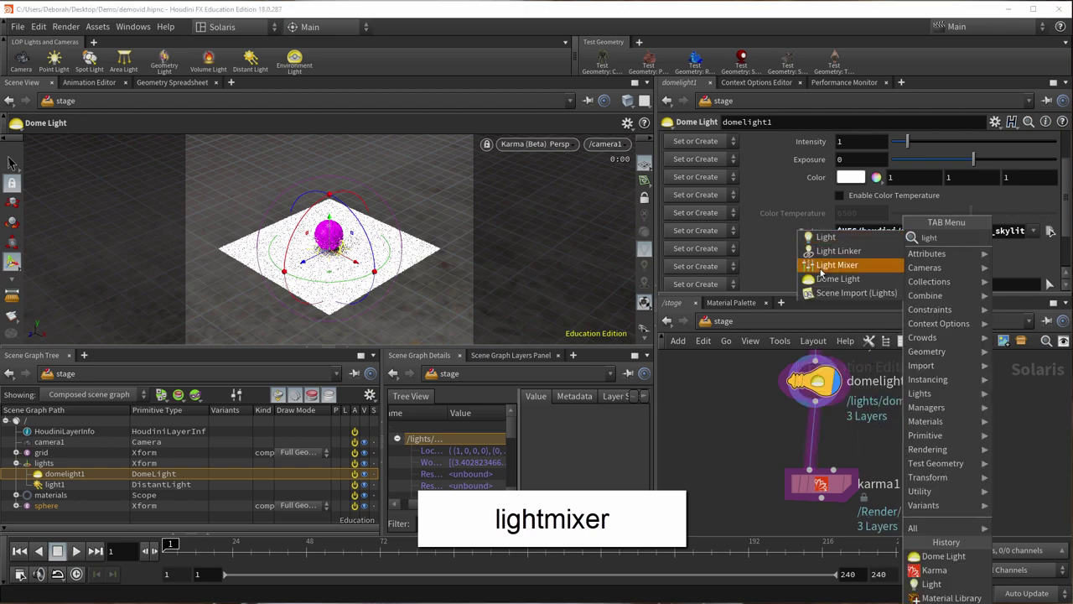
{"action": "key", "text": "Return"}
{"action": "left_click", "coordinate": [814, 453]}
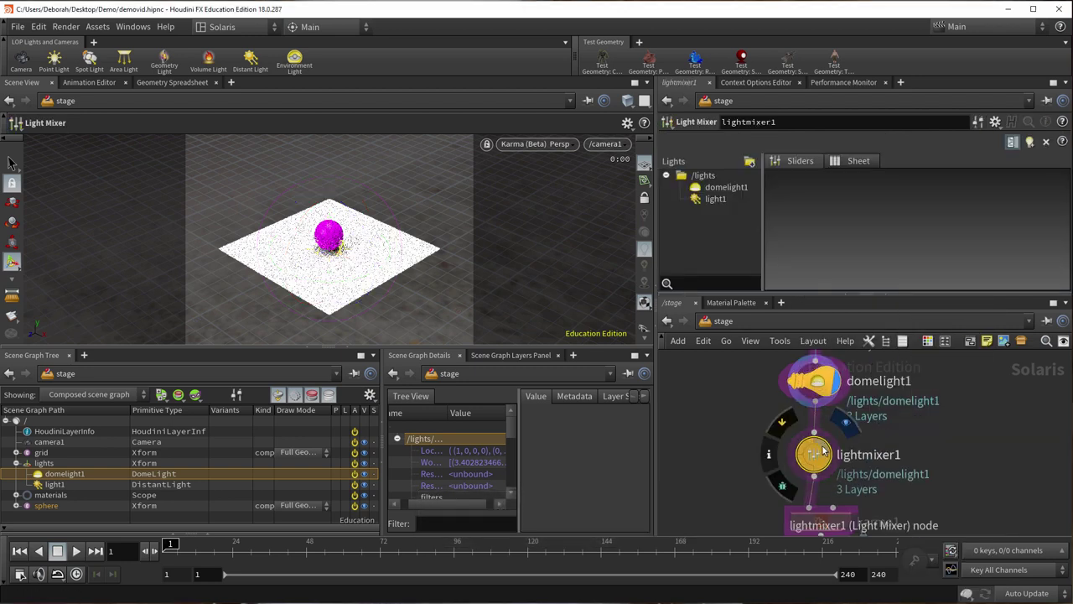
Balance the lights in the mixer: domelight1 at 1.145, light1 at 2.547 intensity.
{"action": "left_click_drag", "start_coordinate": [728, 187], "coordinate": [859, 206]}
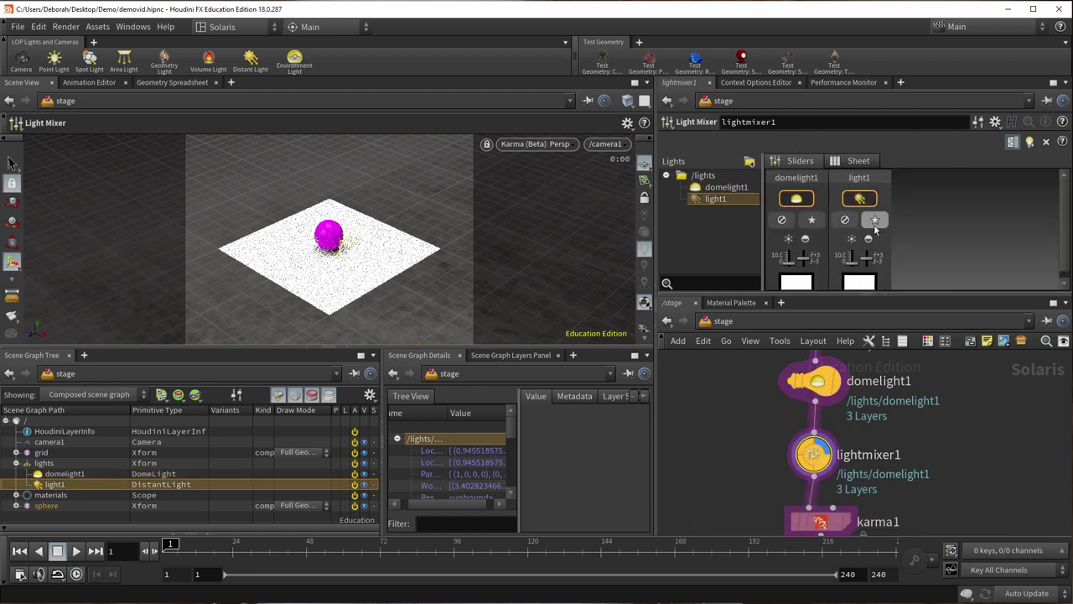
{"action": "left_click", "coordinate": [874, 220]}
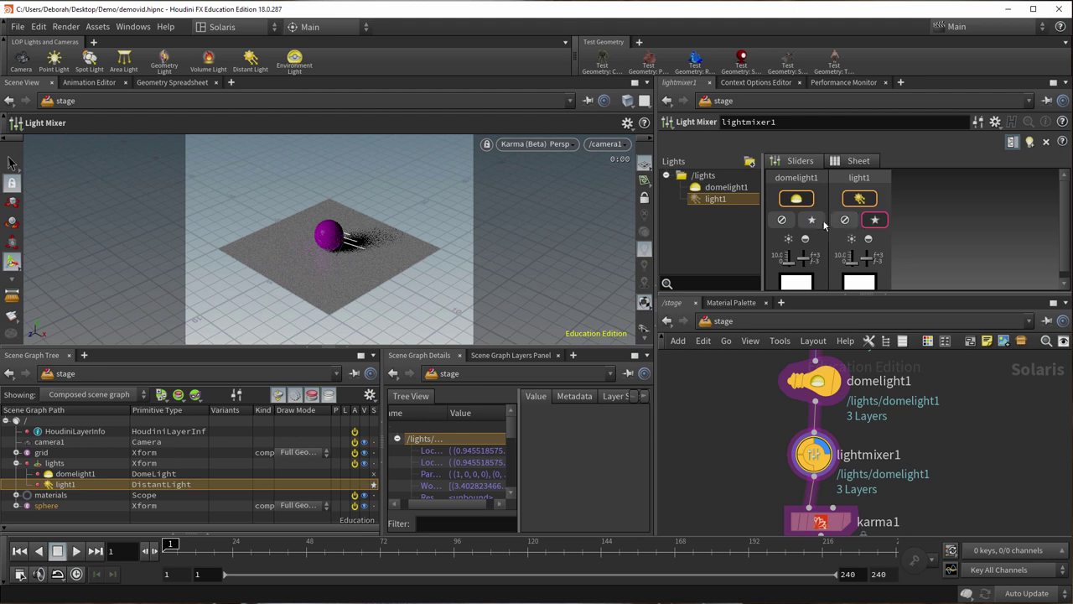
{"action": "left_click", "coordinate": [813, 221]}
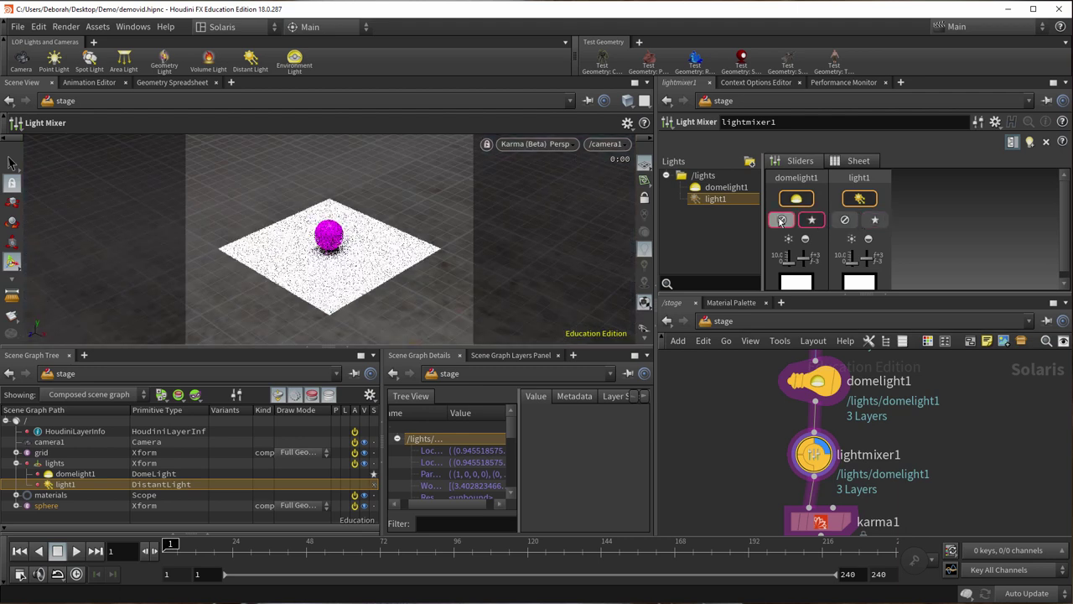
{"action": "left_click", "coordinate": [811, 221]}
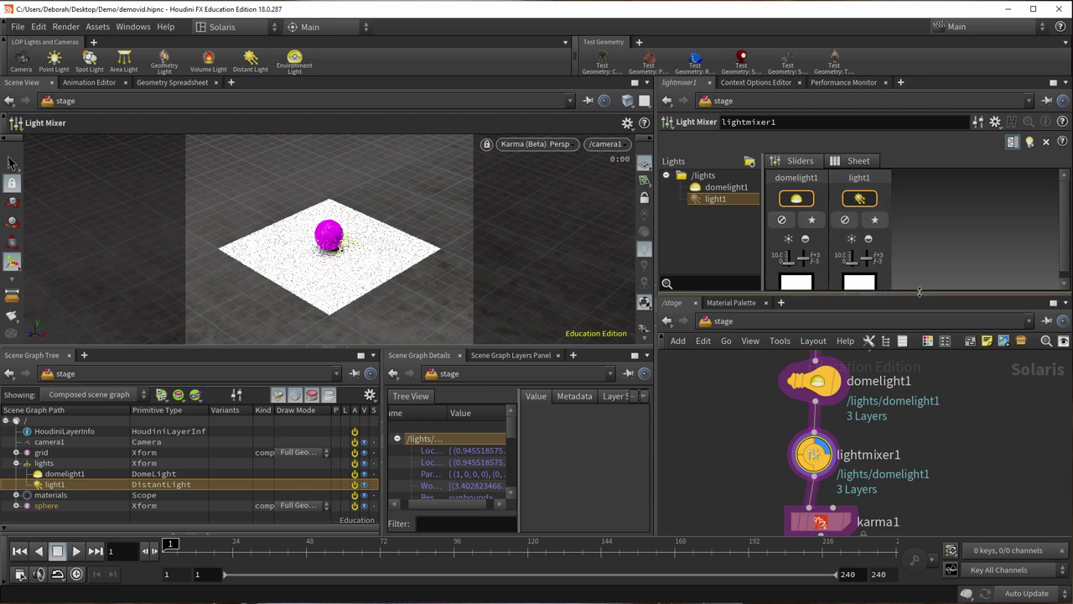
{"action": "left_click_drag", "start_coordinate": [917, 297], "coordinate": [917, 375]}
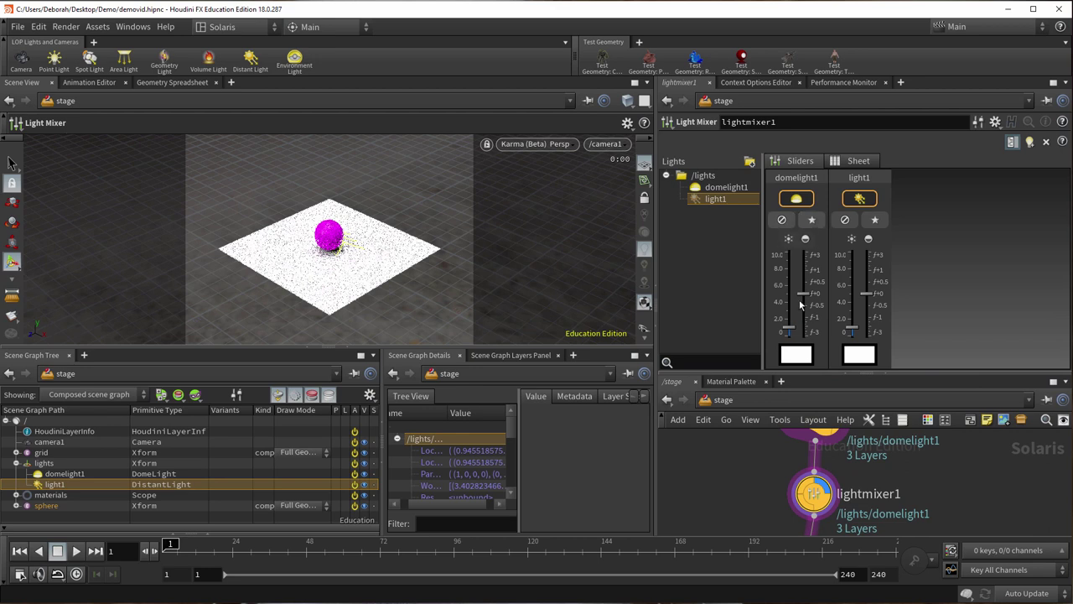
{"action": "left_click_drag", "start_coordinate": [789, 328], "coordinate": [855, 316]}
{"action": "left_click", "coordinate": [849, 161]}
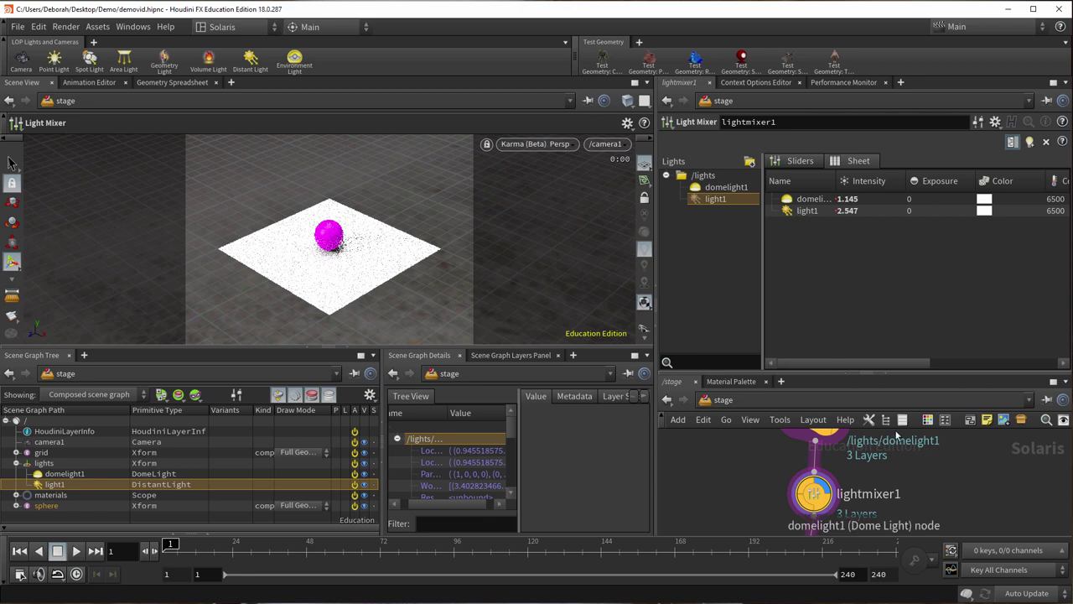
{"action": "scroll", "coordinate": [908, 465], "scroll_direction": "up", "scroll_amount": 2}
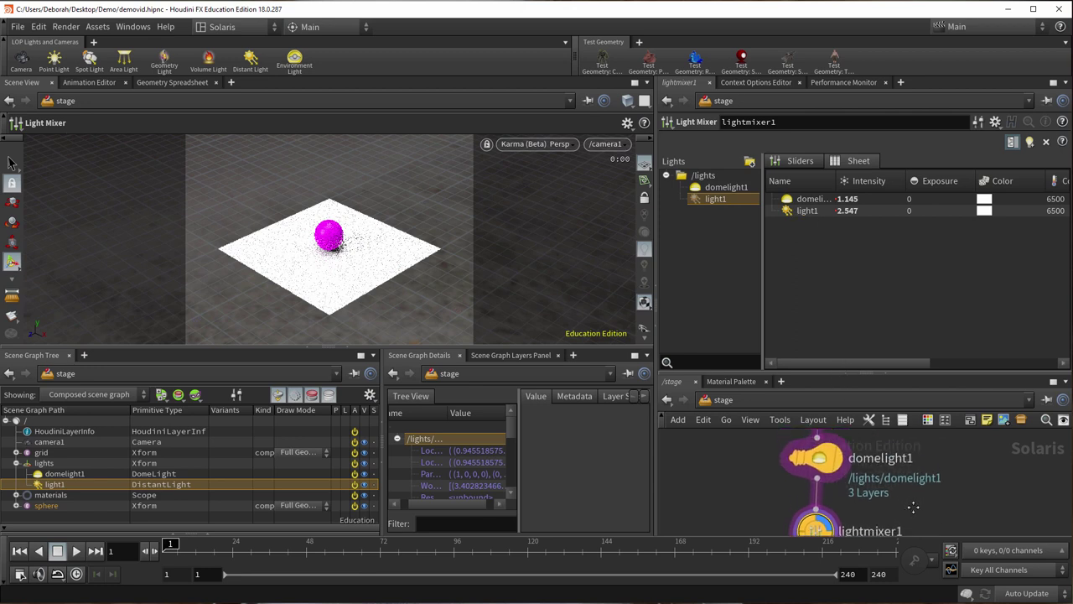
Show karma1's render settings, then browse the New Pane Tab Type menu without adding a pane.
{"action": "left_click", "coordinate": [825, 467]}
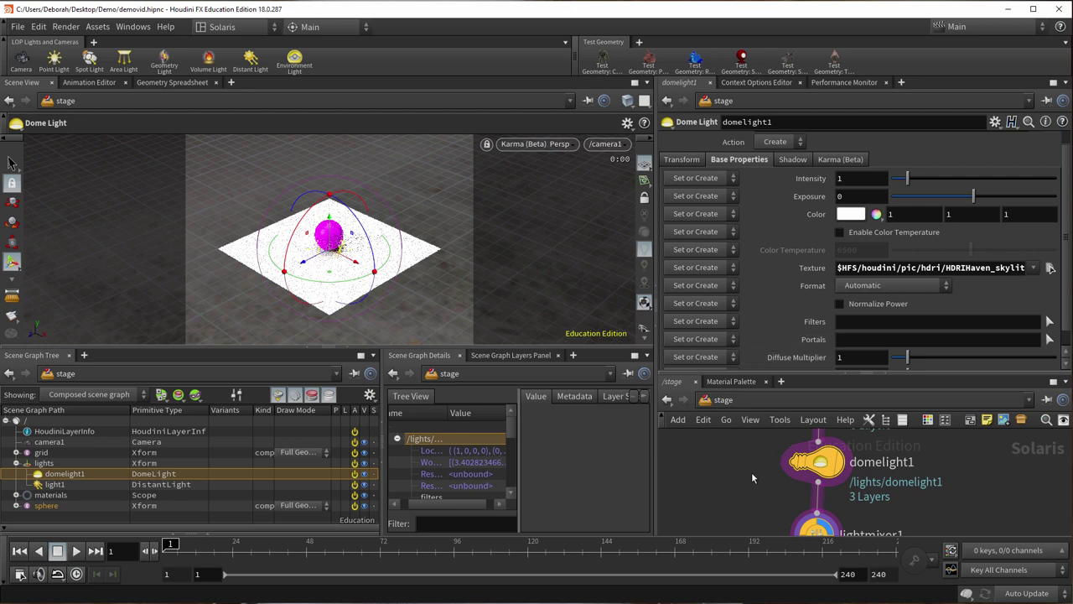
{"action": "scroll", "coordinate": [751, 472], "scroll_direction": "down", "scroll_amount": 3}
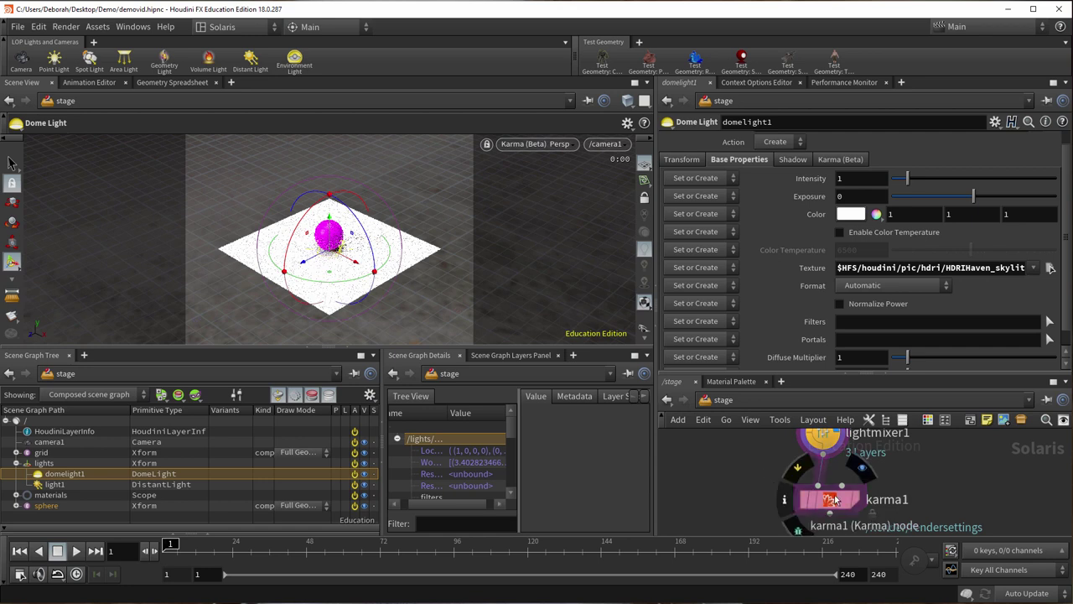
{"action": "left_click", "coordinate": [834, 499]}
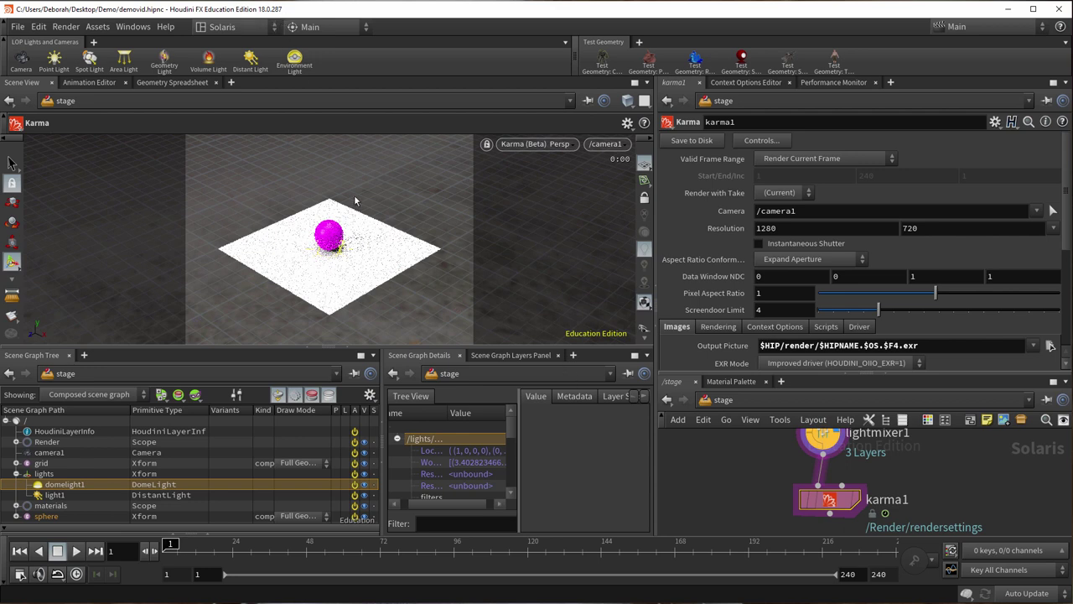
{"action": "left_click", "coordinate": [231, 82]}
{"action": "mouse_move", "coordinate": [317, 112]}
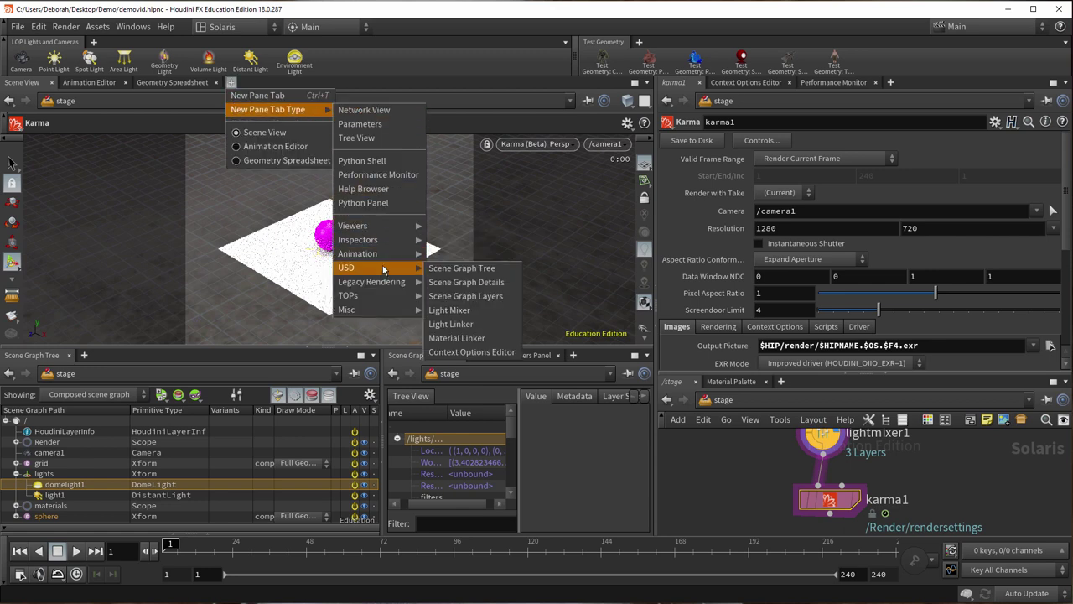
{"action": "mouse_move", "coordinate": [384, 281]}
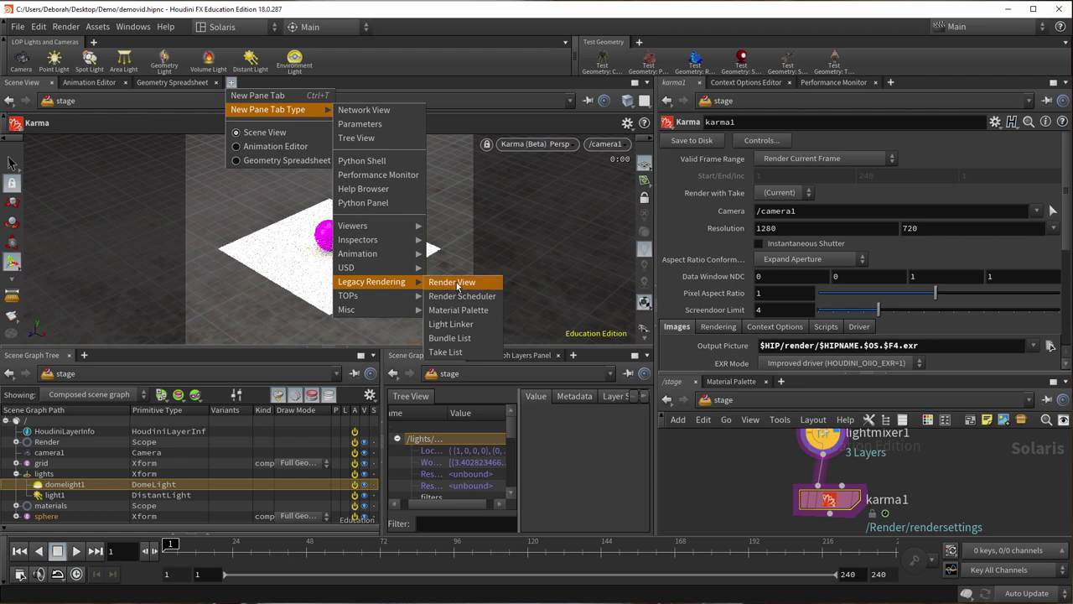
{"action": "left_click", "coordinate": [505, 201]}
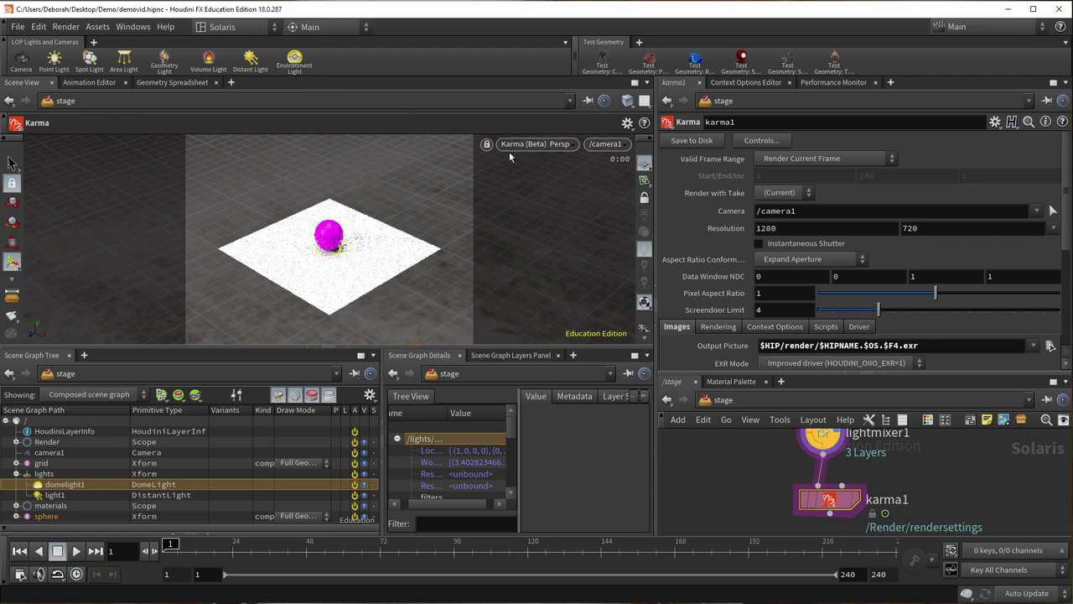